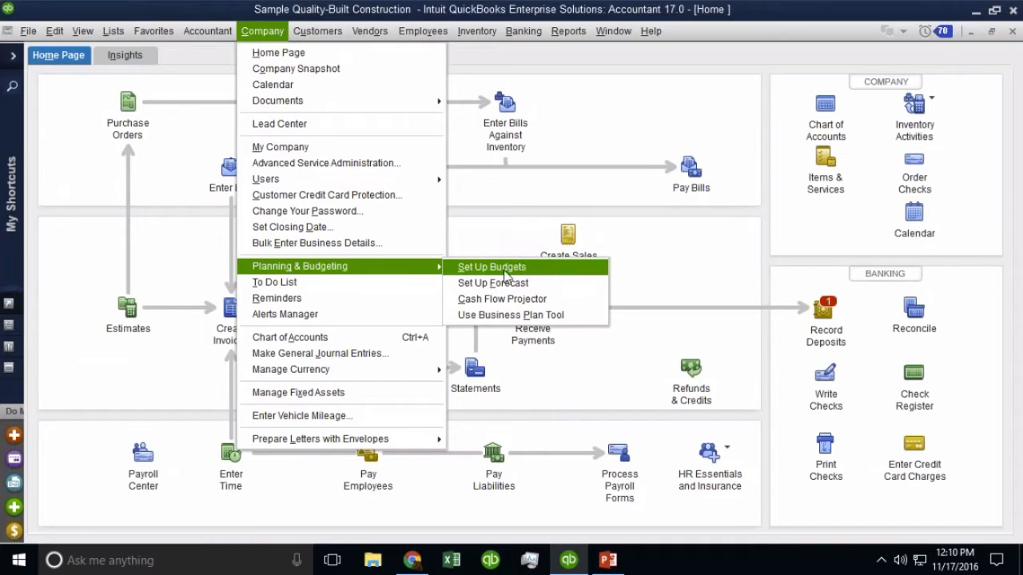
Open the budget setup for the company and start creating a new budget
click(524, 269)
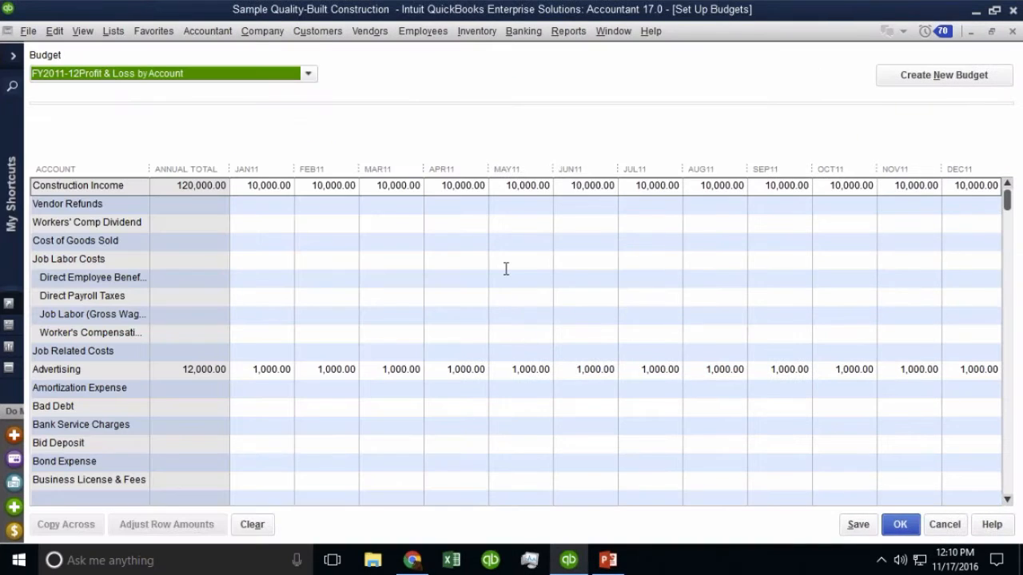
click(126, 73)
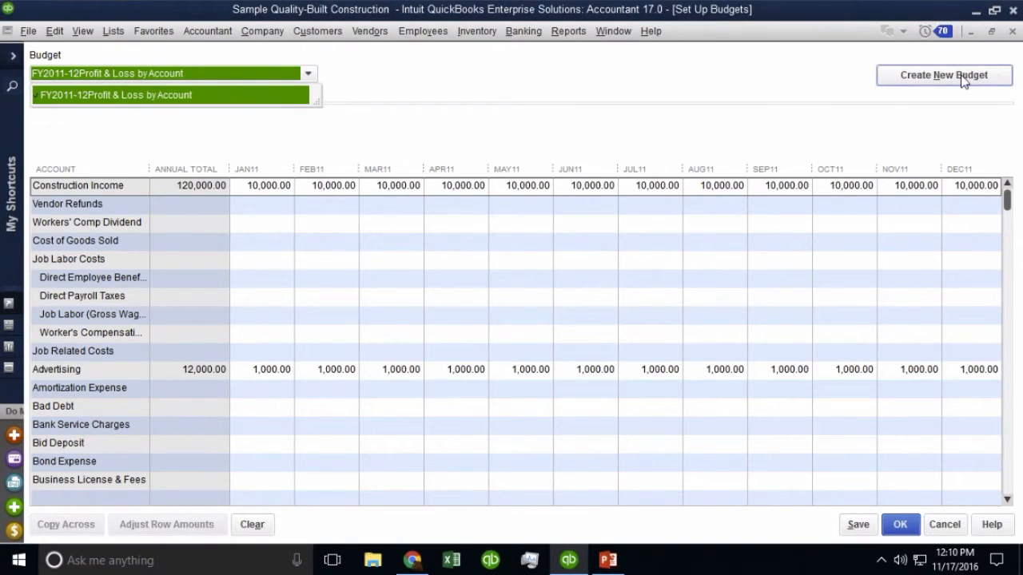
key(ctrl)
key(ctrl)
key(ctrl)
key(ctrl)
key(ctrl)
click(963, 80)
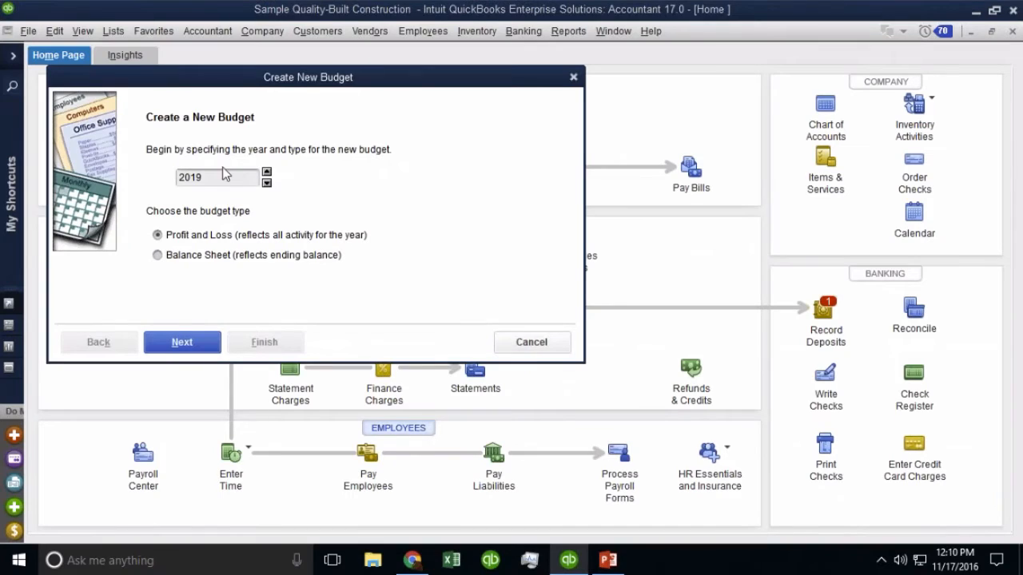
Set the new budget's year to 2018 and its type to Profit and Loss
click(266, 183)
click(214, 257)
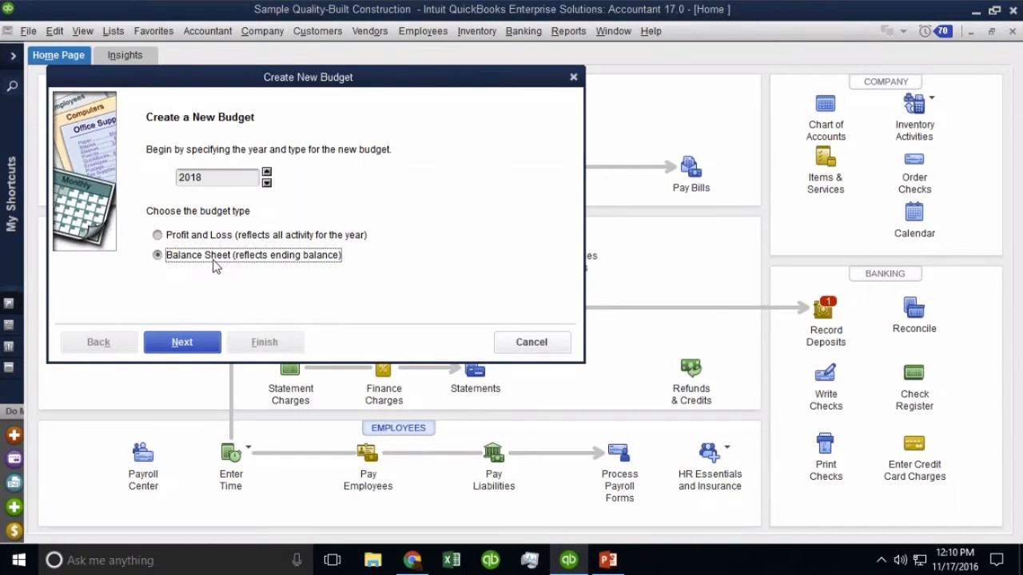
click(200, 239)
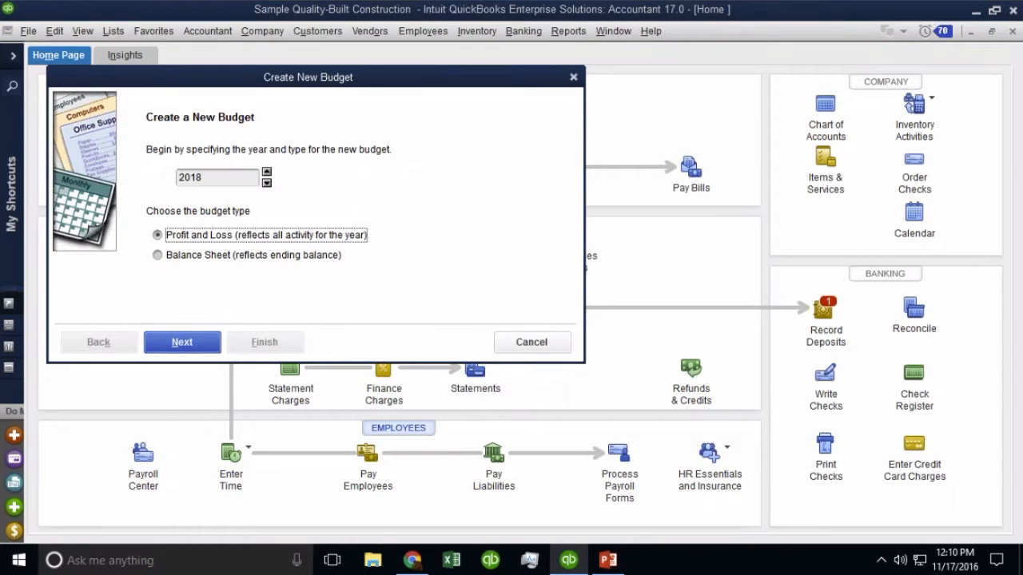
click(177, 343)
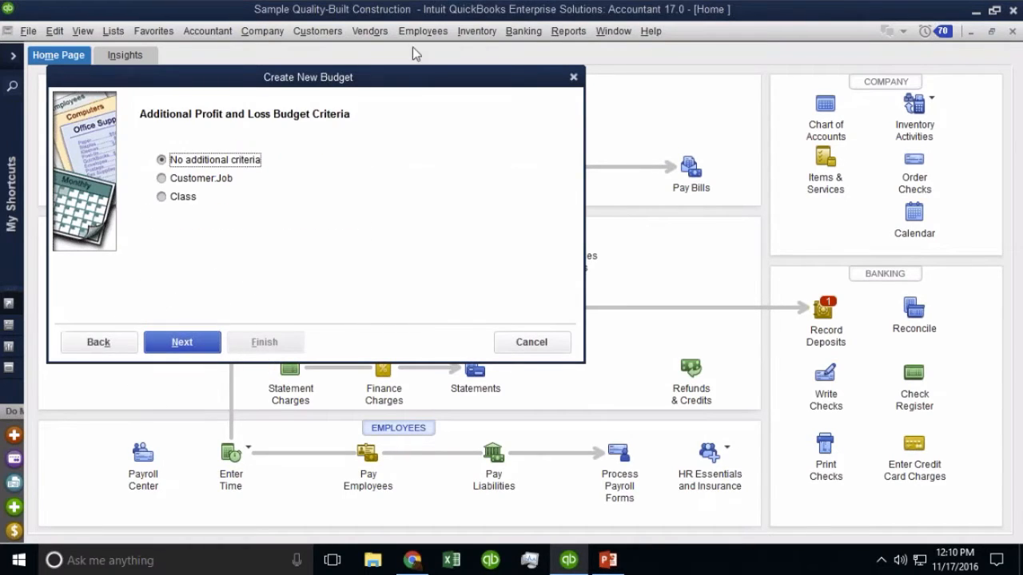
Create the budget with no additional criteria, based on the previous year's actual data
drag(329, 85, 385, 92)
click(256, 171)
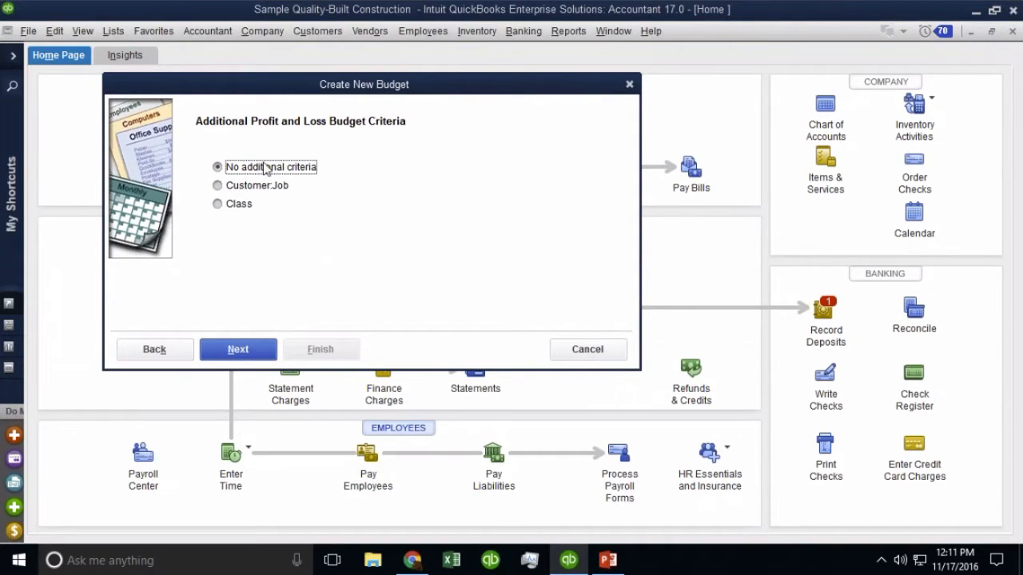
click(261, 169)
click(247, 352)
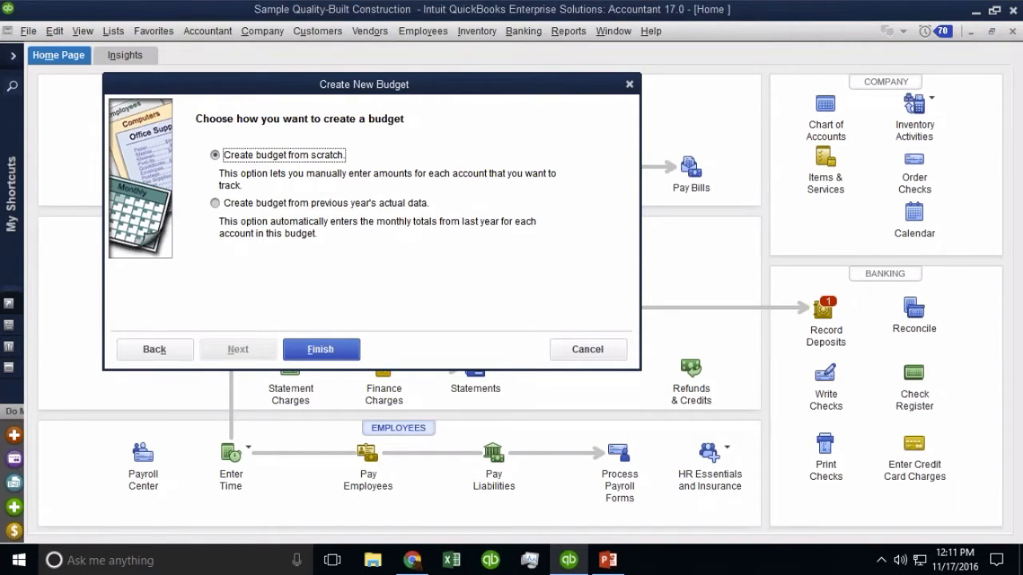
click(298, 203)
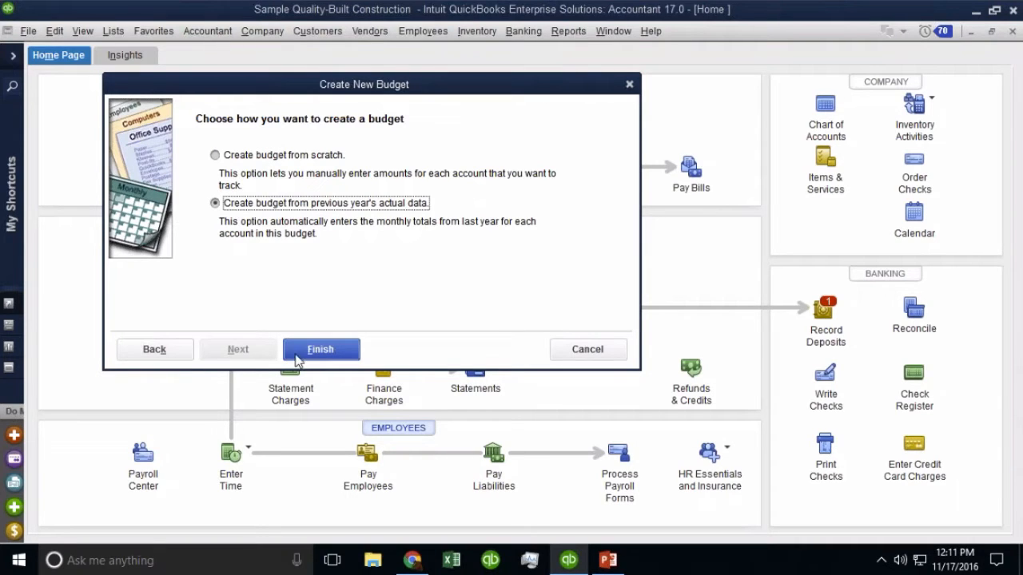
click(329, 353)
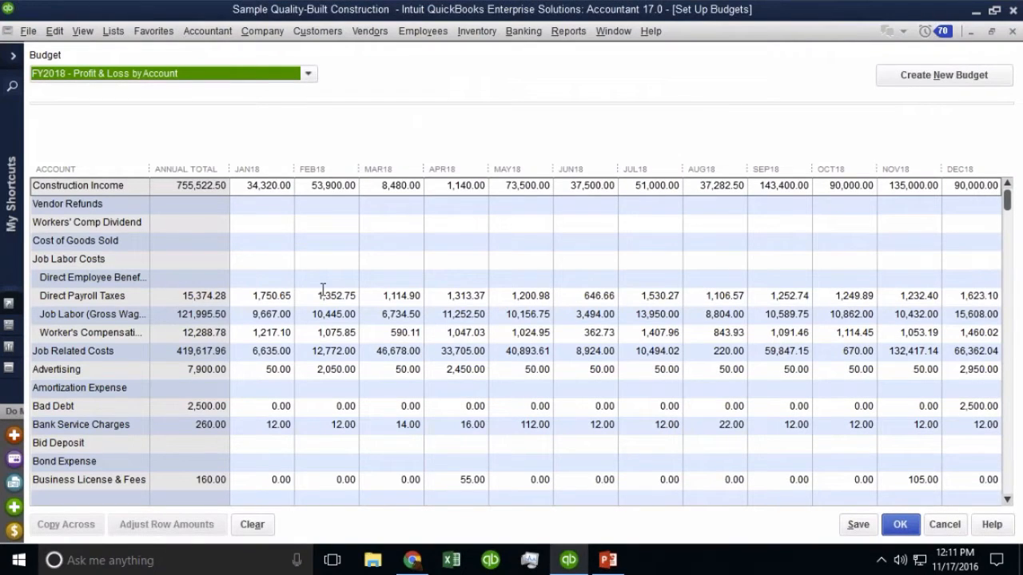
Set the January Construction Income budget to 25,000 and copy that amount across the remaining months
click(244, 185)
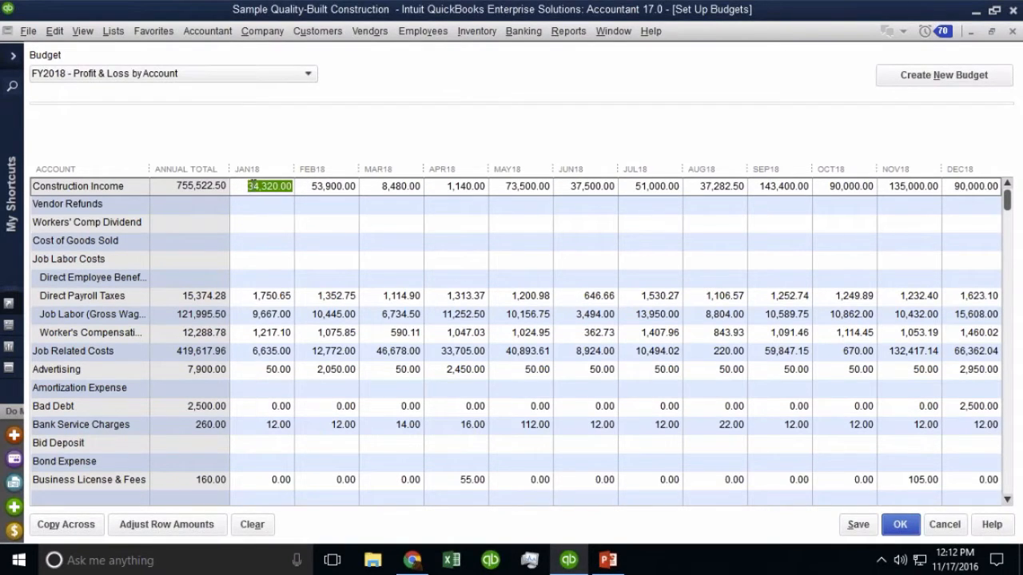
click(334, 185)
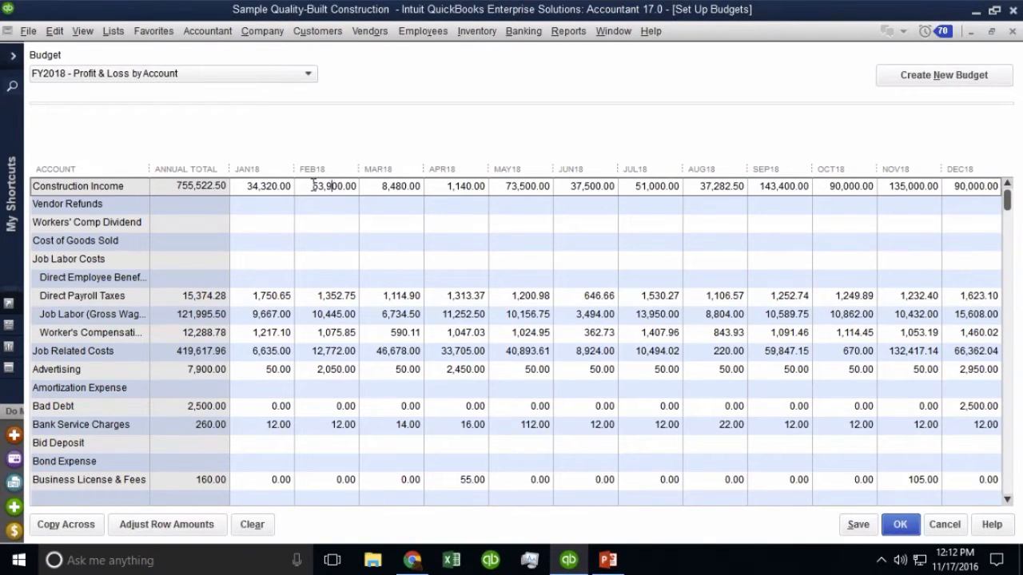
key(shift+Tab)
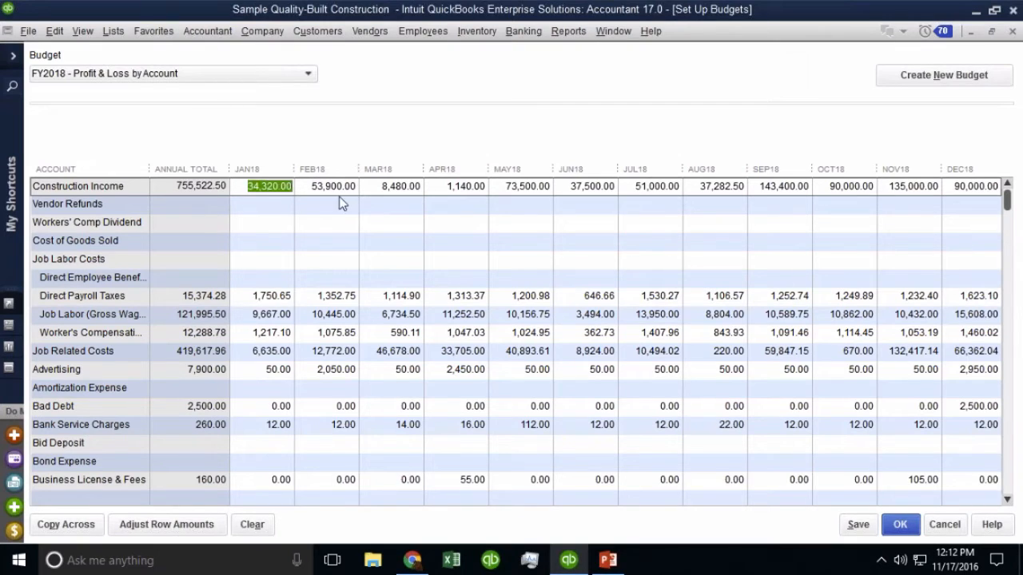
text(25)
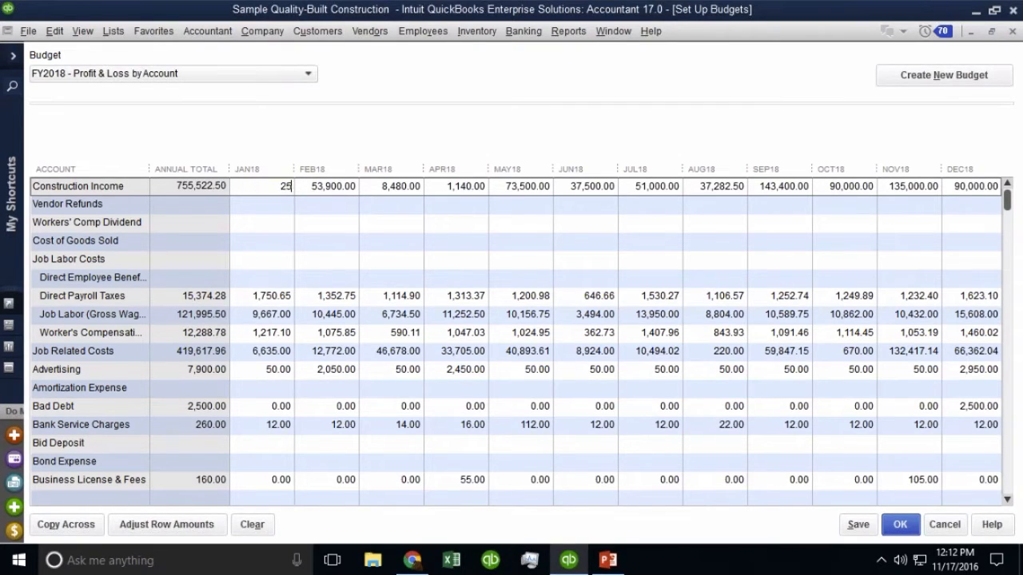
text(000)
double_click(263, 190)
click(65, 527)
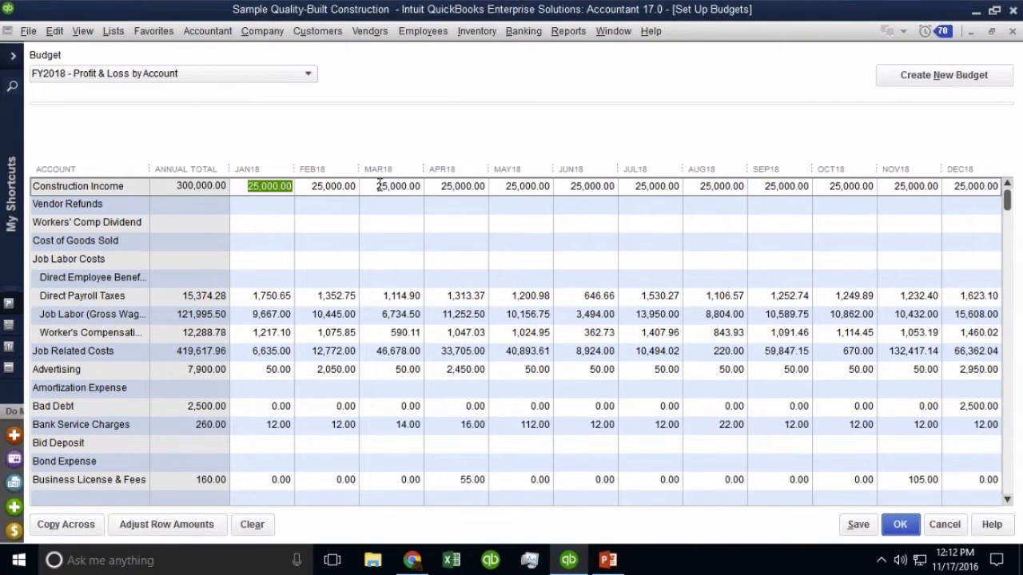
Check the copied Construction Income amounts from February through November
click(339, 186)
click(417, 186)
click(454, 185)
click(528, 186)
click(638, 186)
click(897, 191)
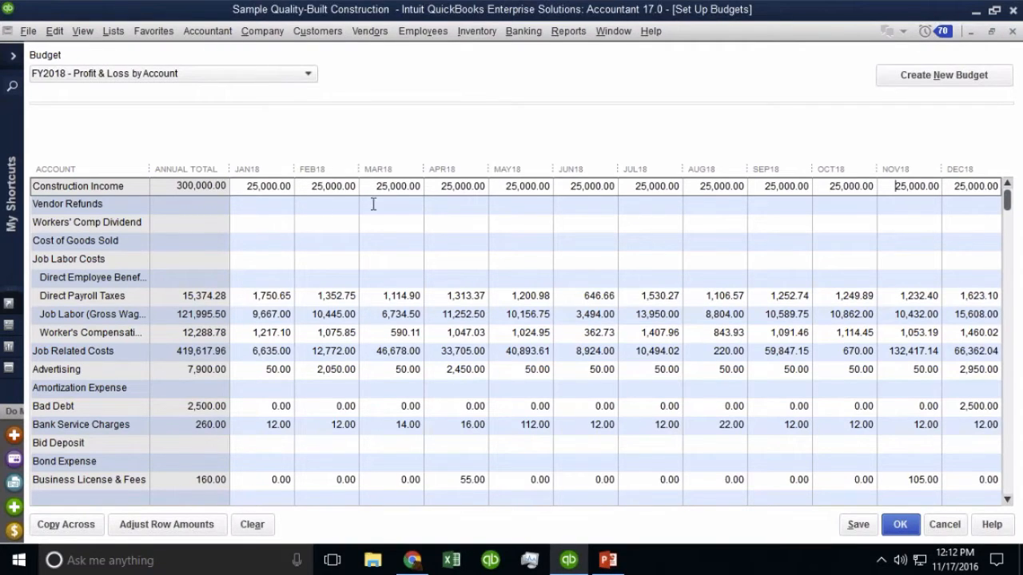
Increase every monthly Construction Income amount by 2%, starting at the 1st month
click(244, 187)
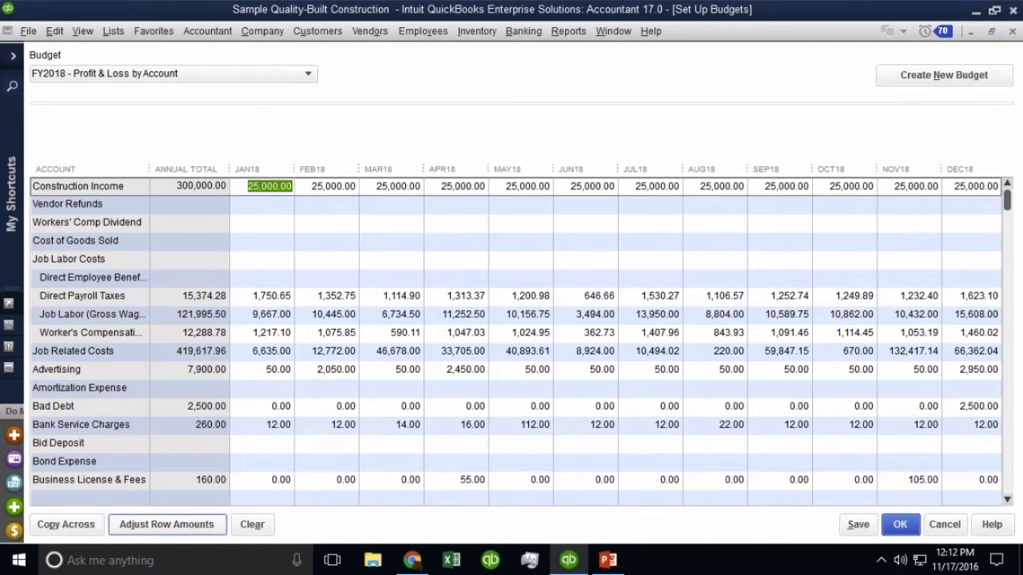
click(159, 529)
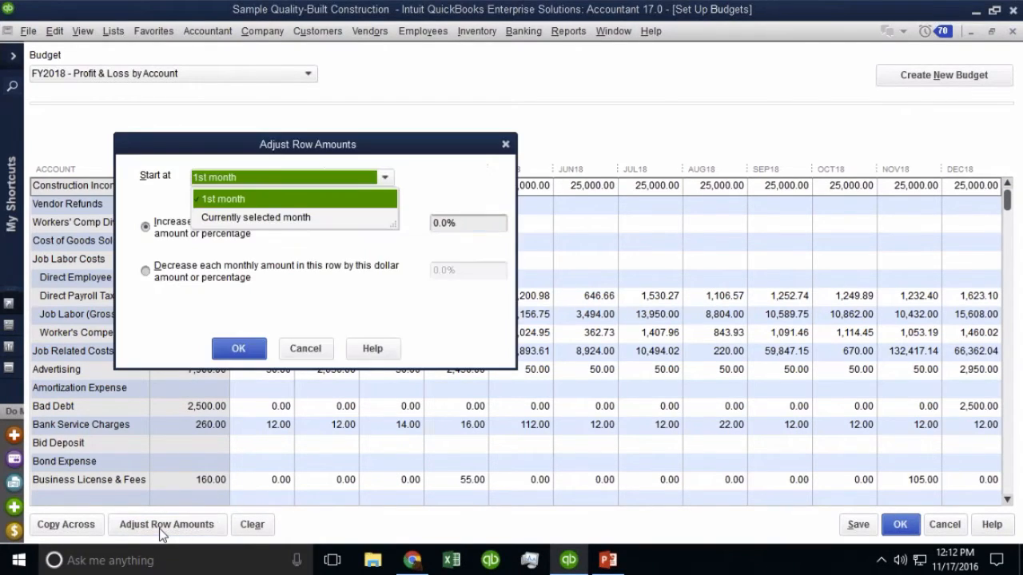
click(217, 187)
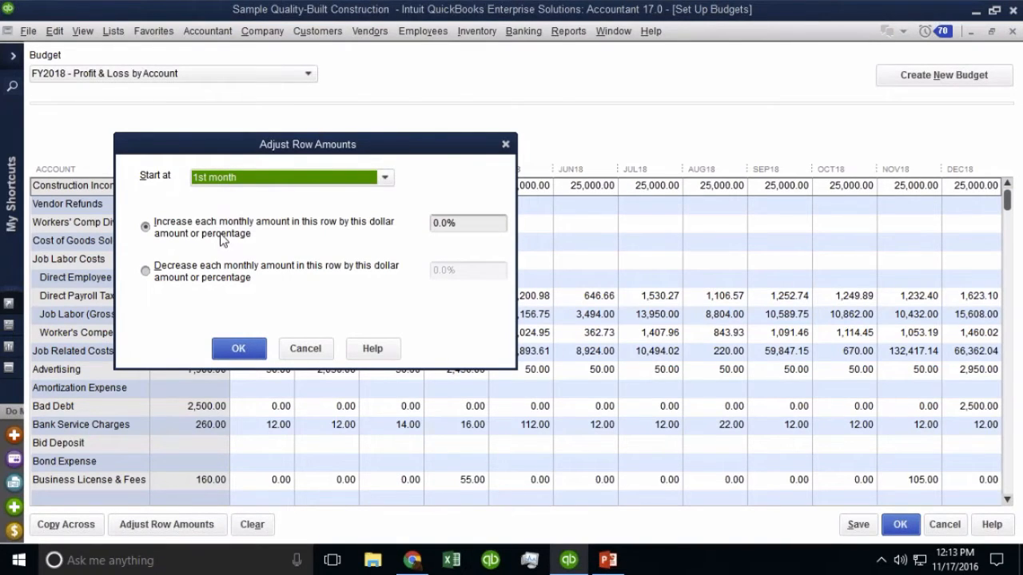
click(498, 224)
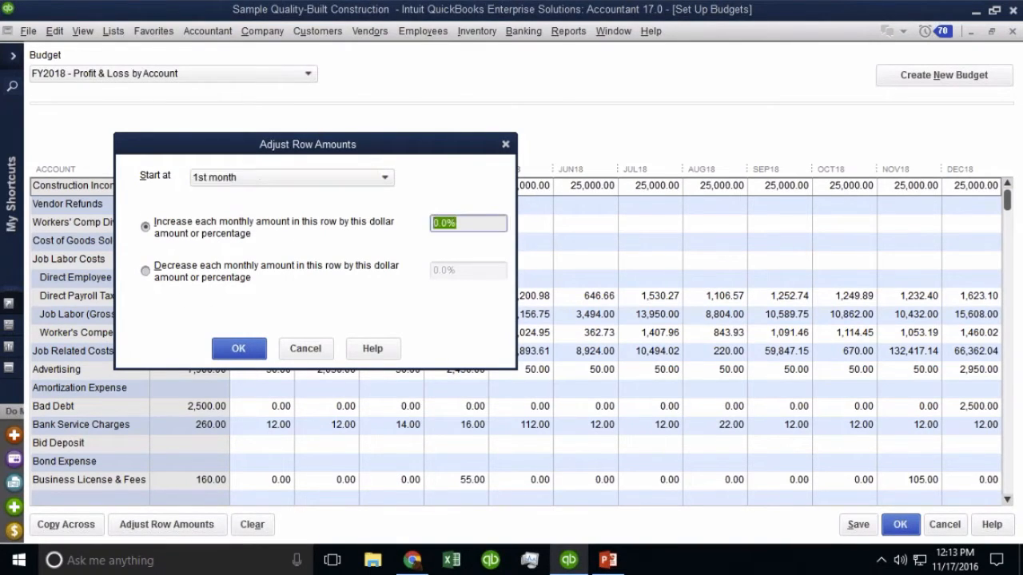
text(2%)
click(259, 191)
click(261, 188)
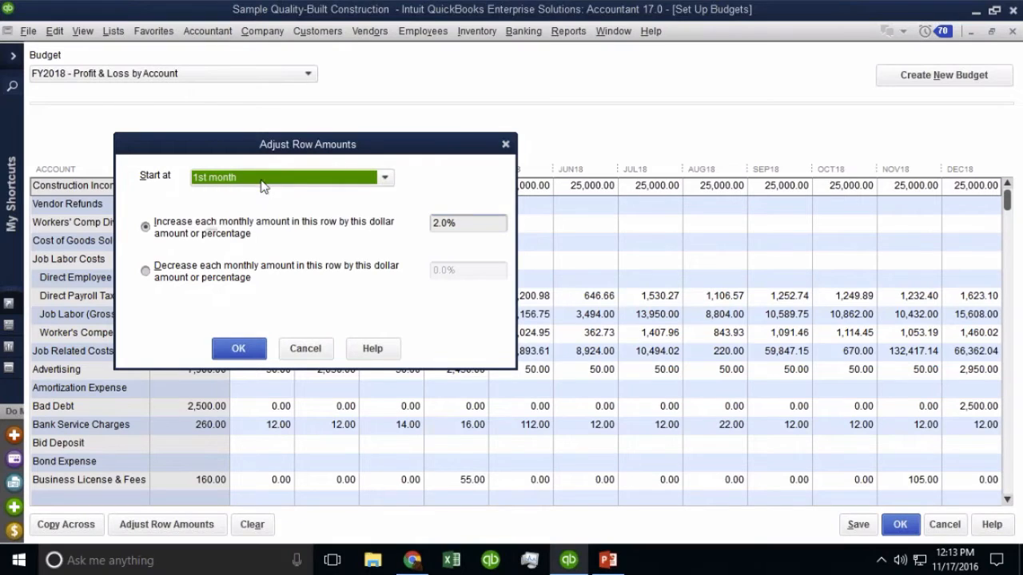
click(239, 349)
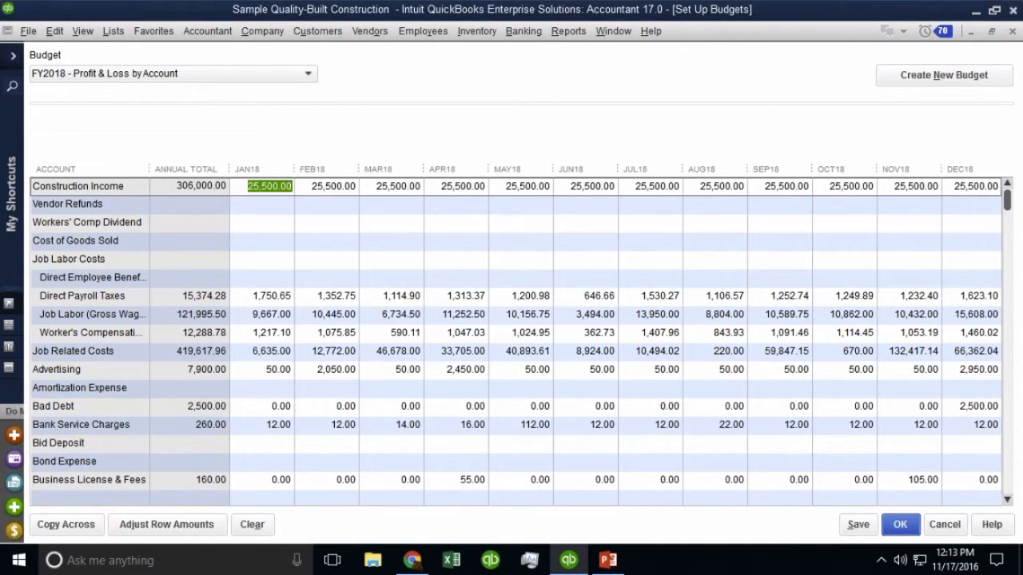
Set the Construction Income row adjustment to start at the currently selected month with compounding enabled
click(165, 525)
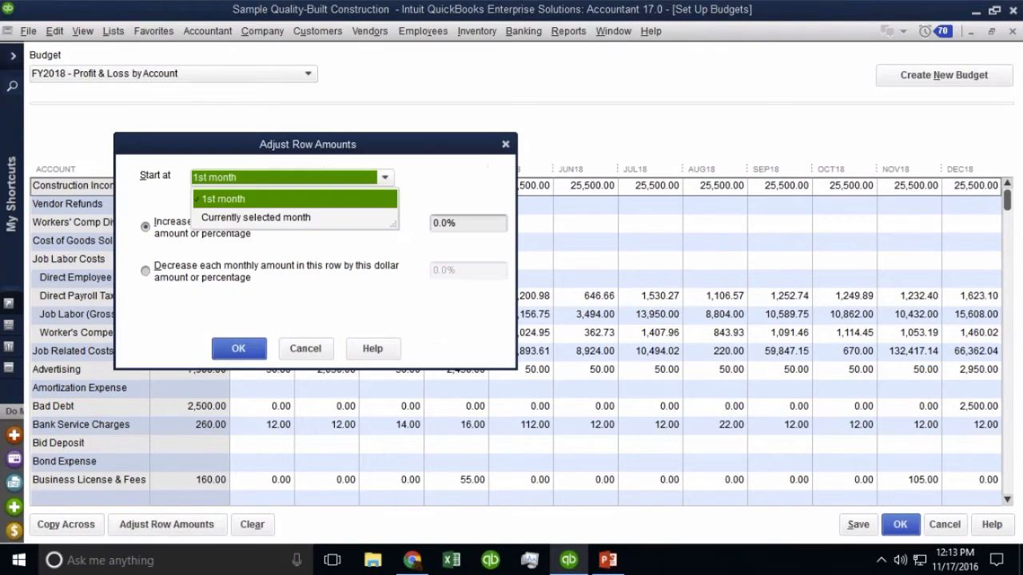
click(258, 221)
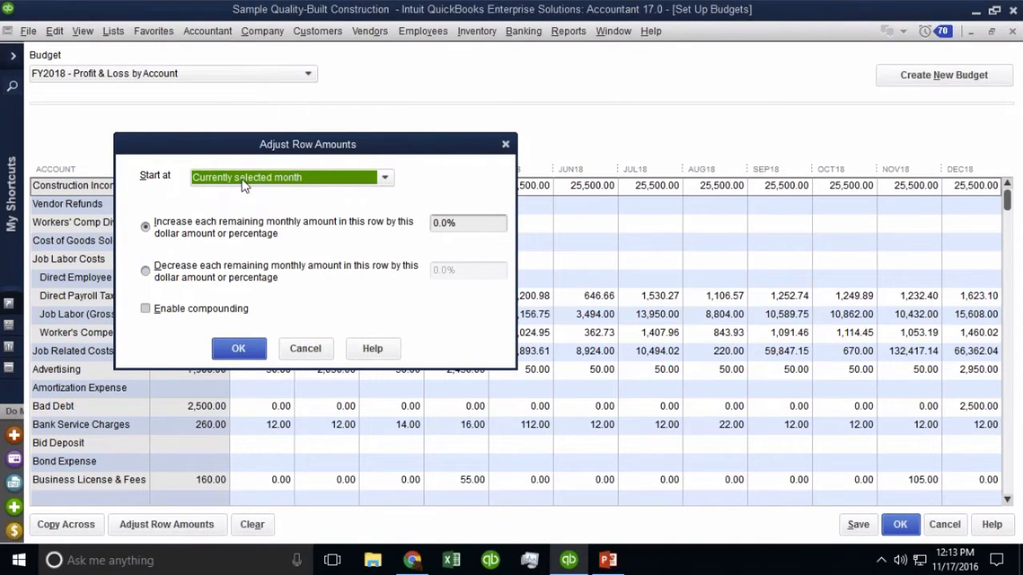
drag(244, 145, 301, 282)
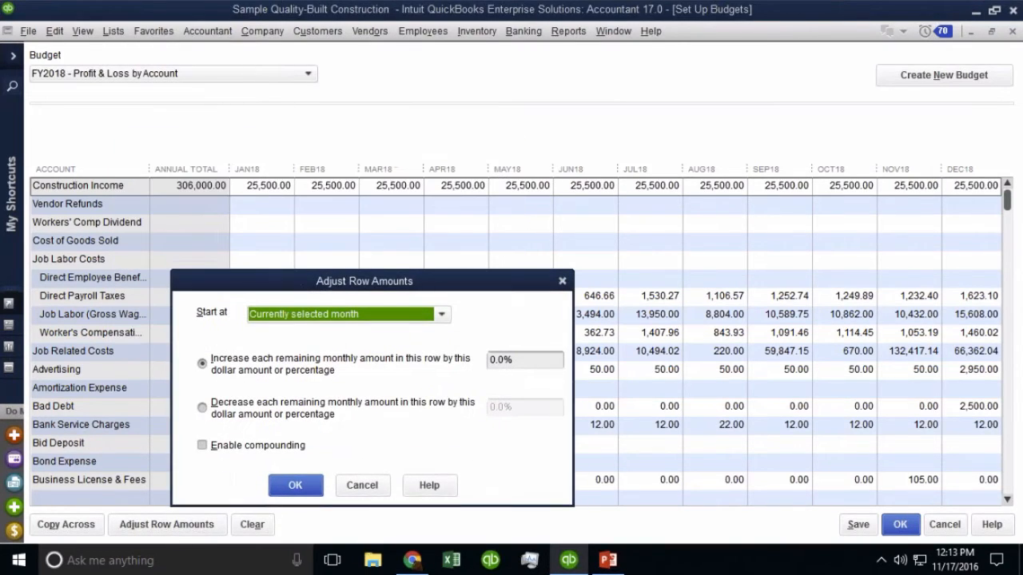
click(219, 448)
click(219, 449)
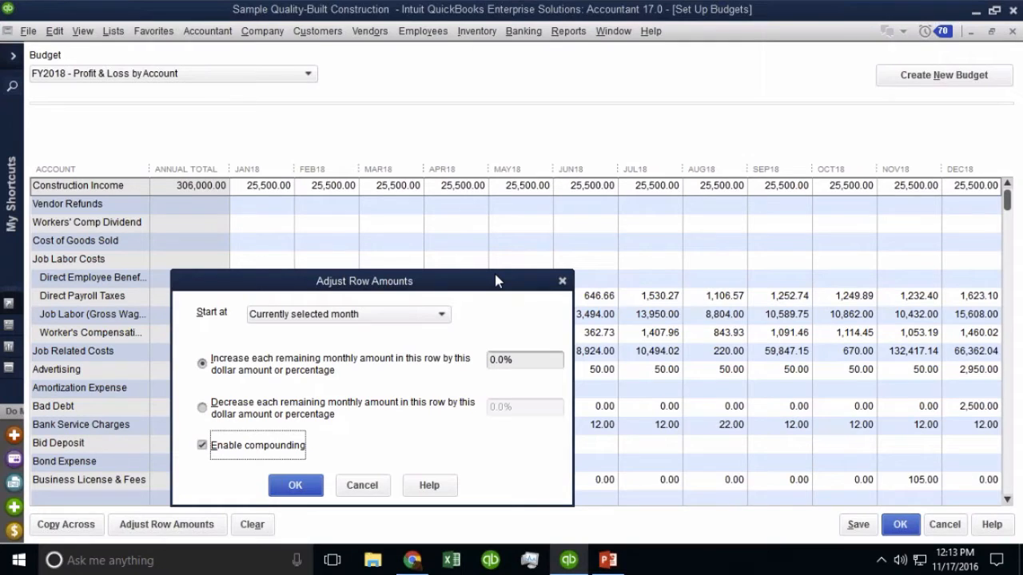
click(304, 492)
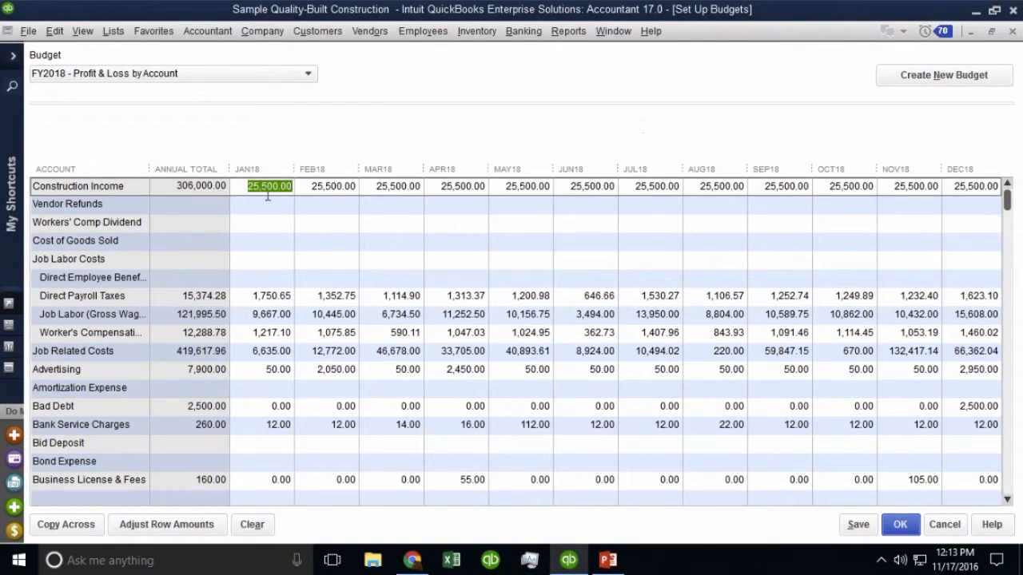
Increase the remaining monthly Construction Income amounts after January by a compounding 2%
click(178, 524)
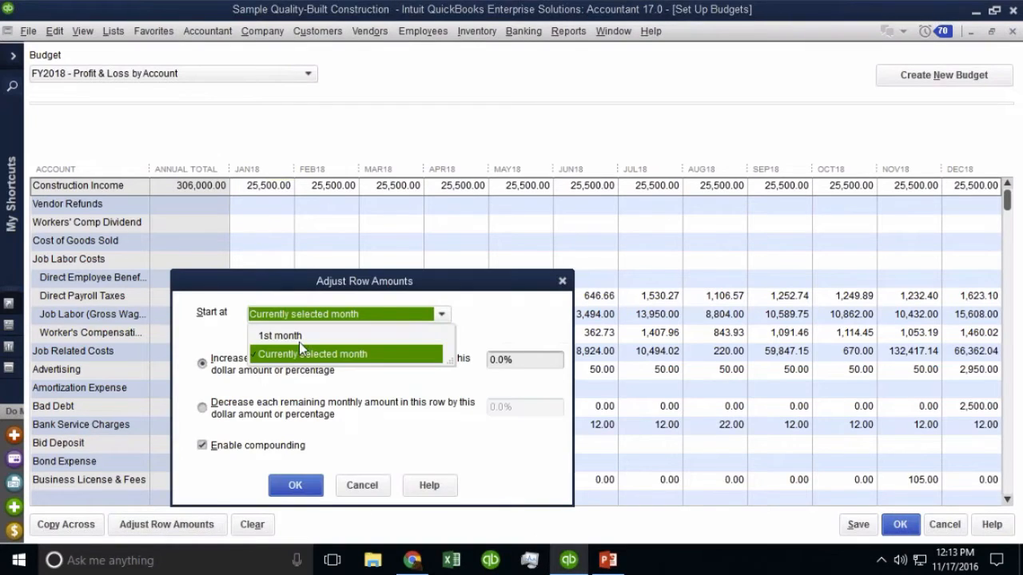
click(535, 357)
click(535, 357)
text(2)
key(Tab)
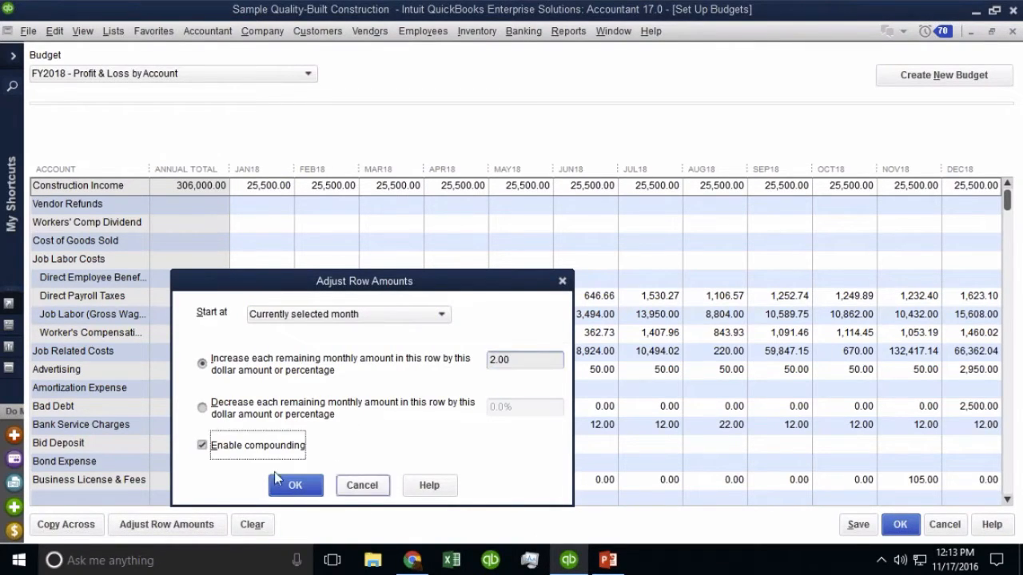
click(532, 360)
text(%)
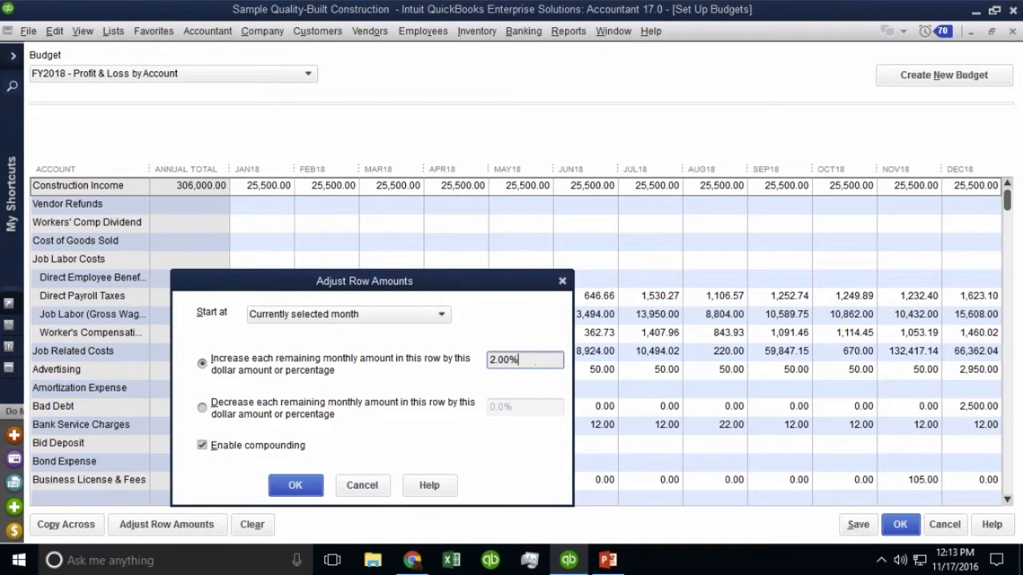
click(296, 486)
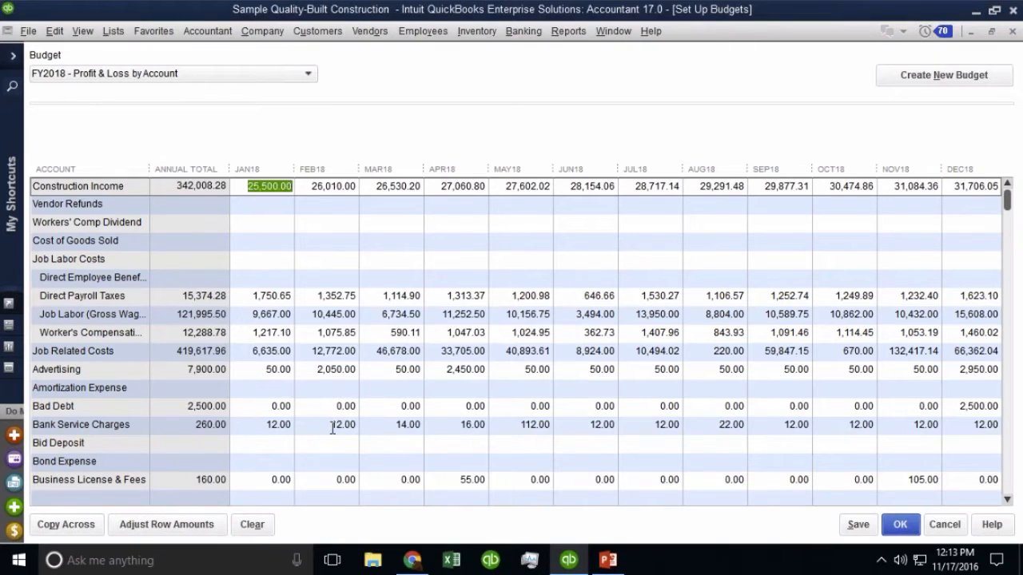
Review the Construction Income amounts through December, plus the January Direct Payroll Taxes and Insurance-Auto budgets
click(416, 187)
click(466, 187)
click(642, 188)
click(953, 189)
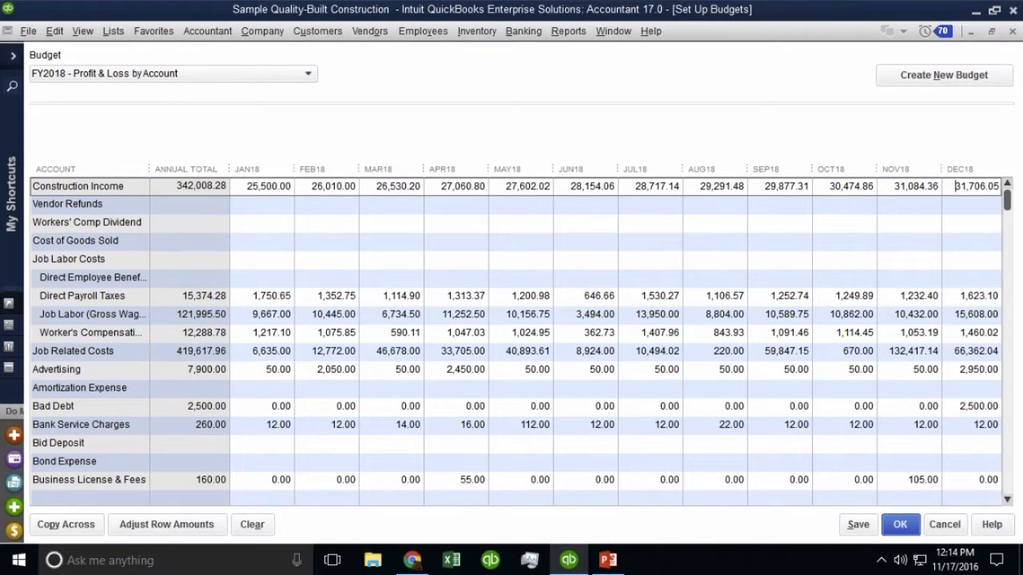
scroll(523, 333, down, 2)
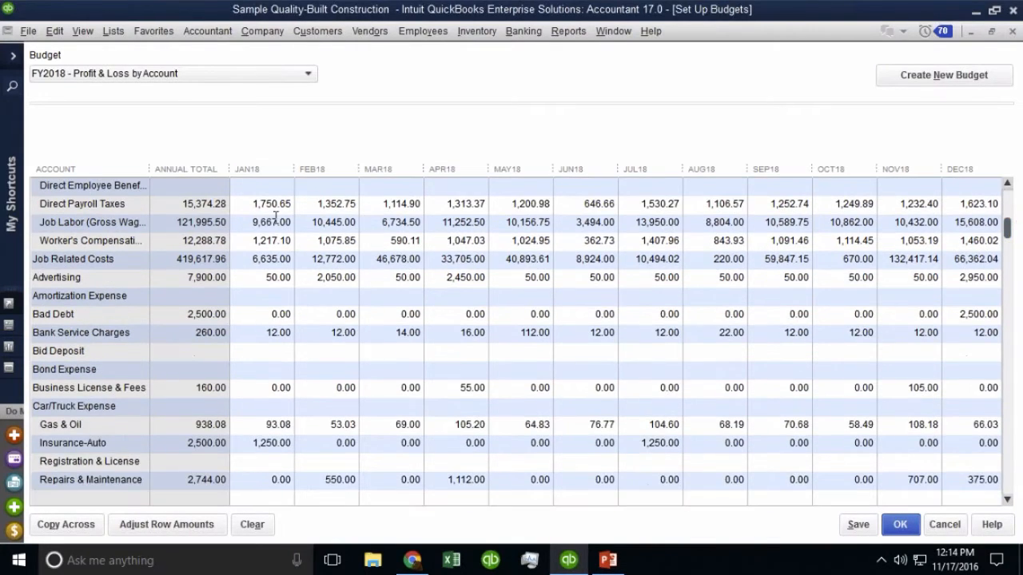
click(269, 206)
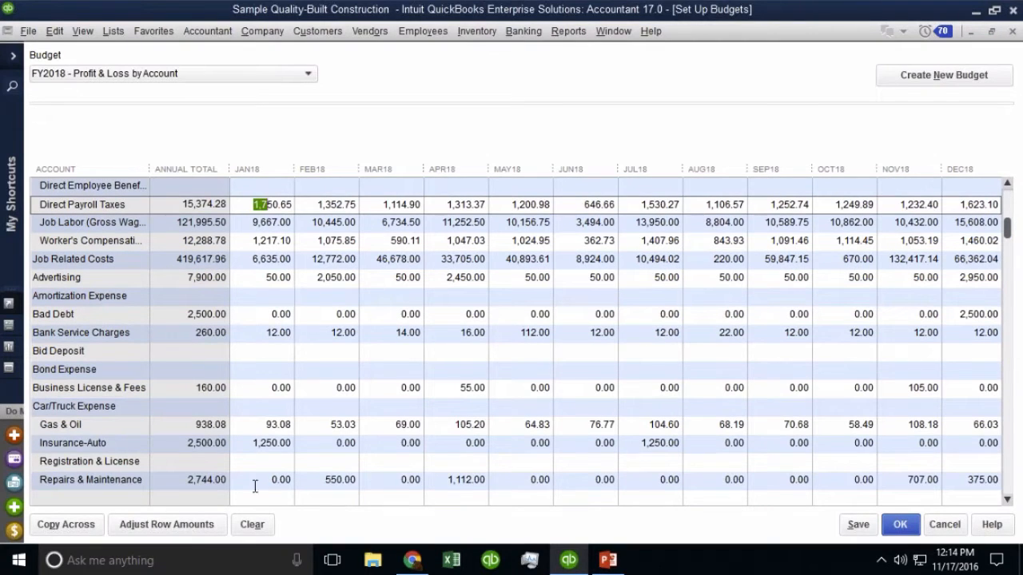
click(268, 445)
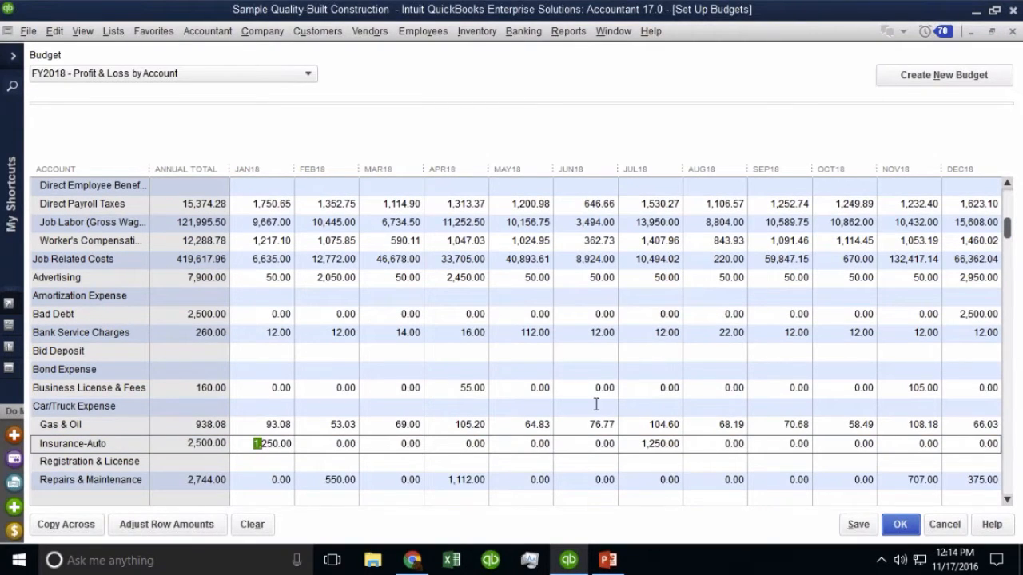
Save the FY2018 - Profit & Loss by Account budget and close the budget setup
scroll(475, 365, up, 2)
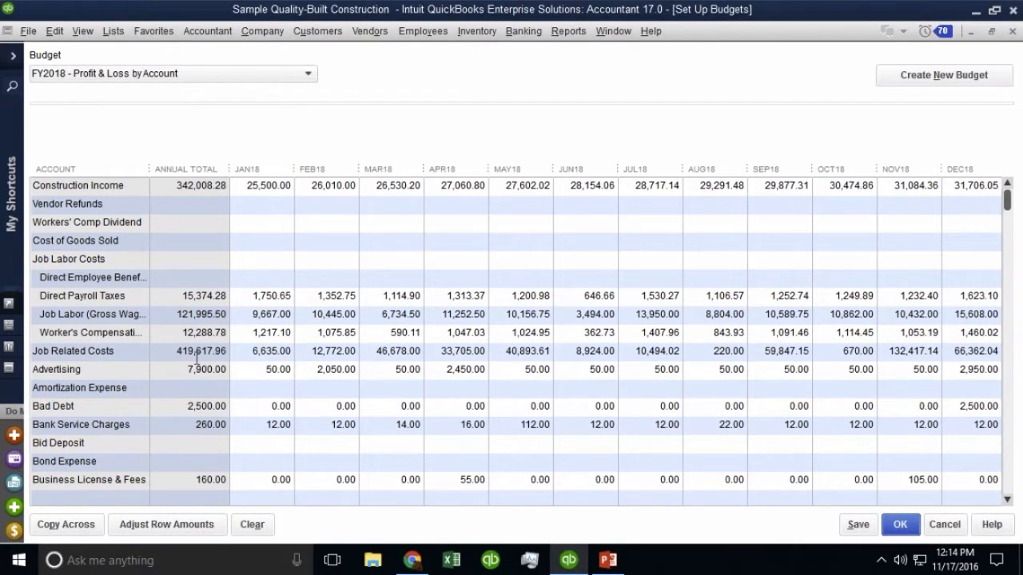
click(268, 524)
click(900, 525)
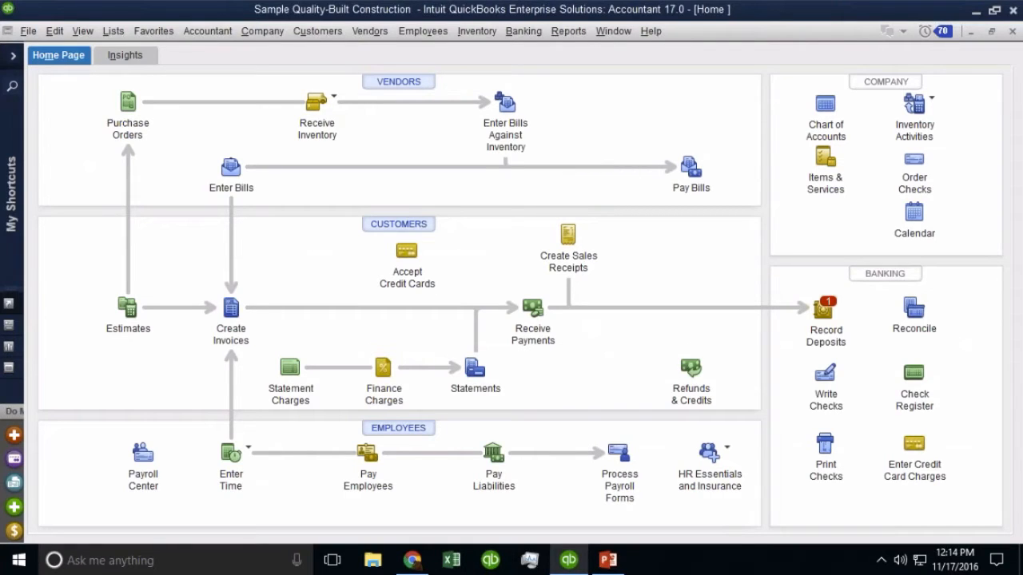
Generate a Budget Overview report for the FY2018 Profit & Loss budget using the Account by Month layout
click(568, 31)
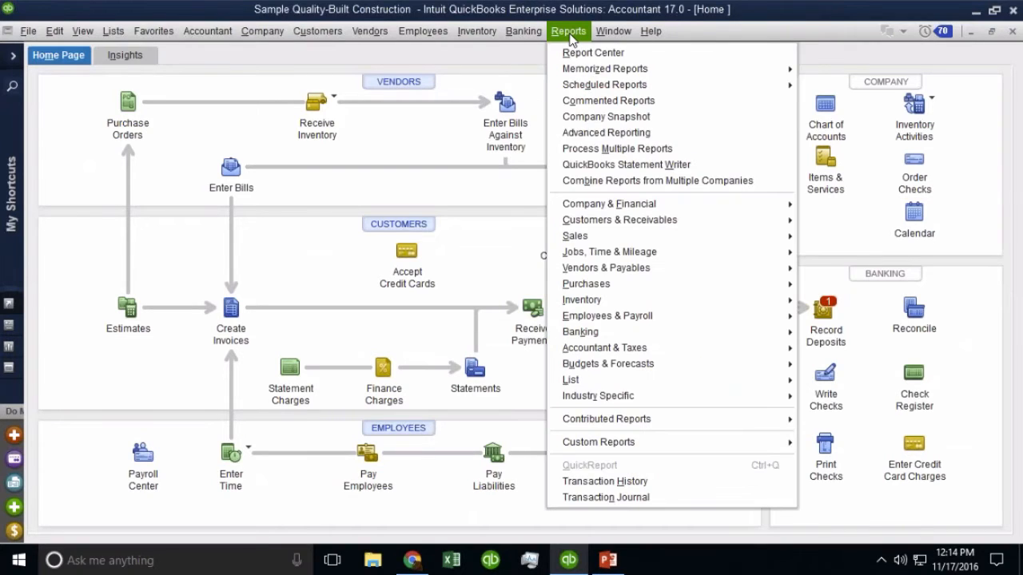
click(620, 365)
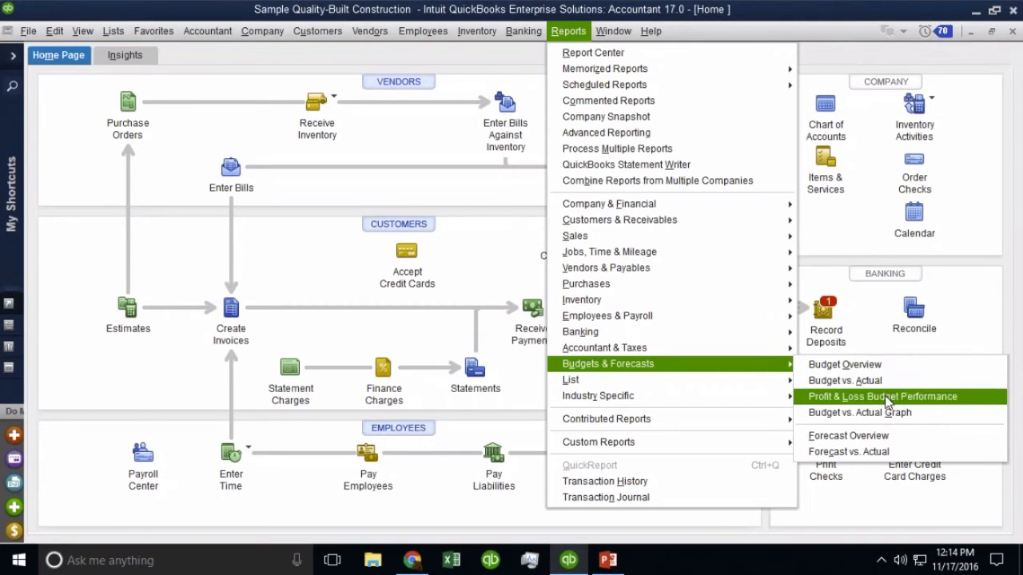
click(857, 366)
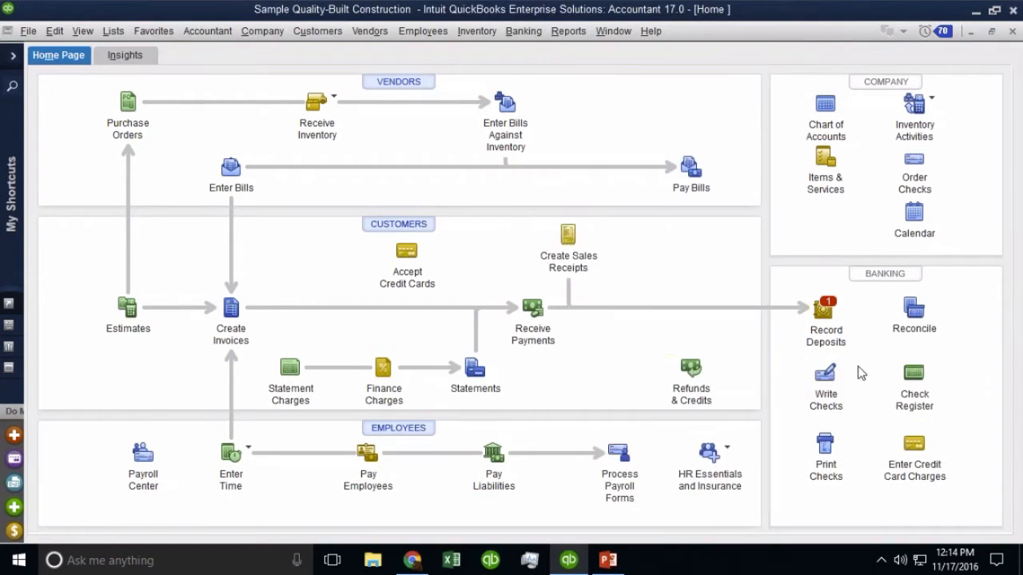
click(238, 349)
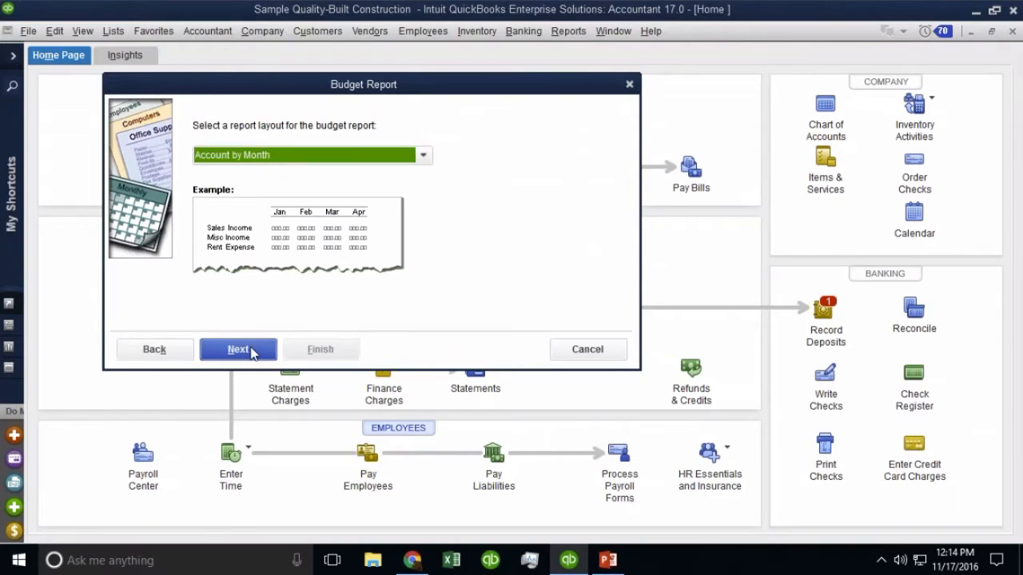
click(239, 349)
click(314, 353)
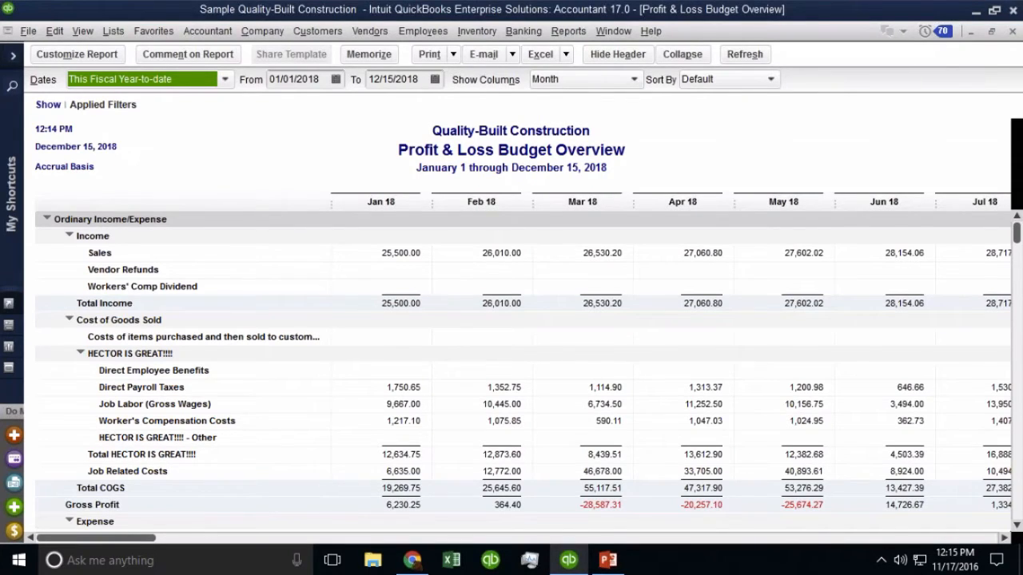
Look through the Profit & Loss Budget Overview, showing its columns by quarter and by day
scroll(573, 188, down, 4)
scroll(573, 189, up, 1)
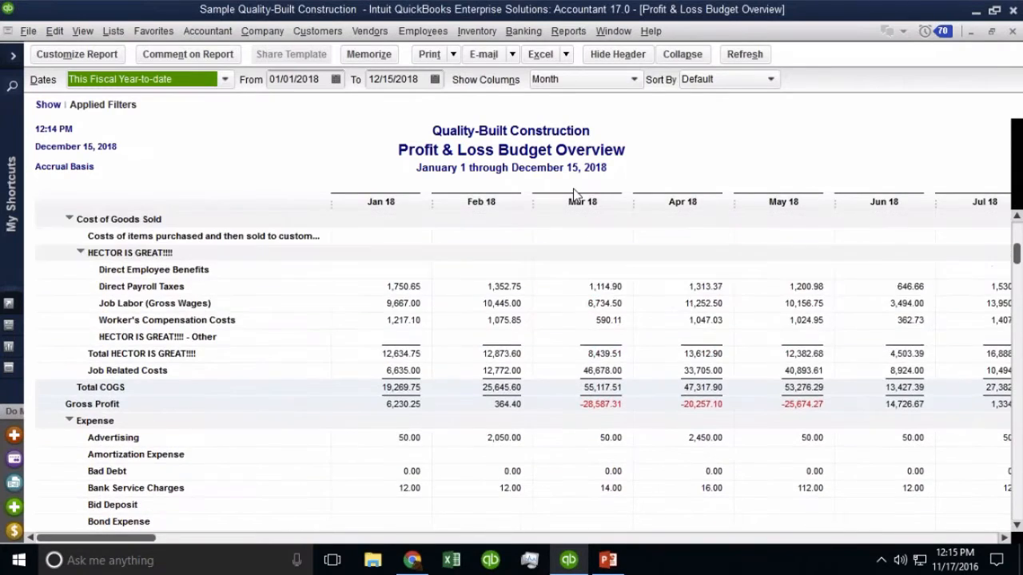
scroll(573, 189, up, 3)
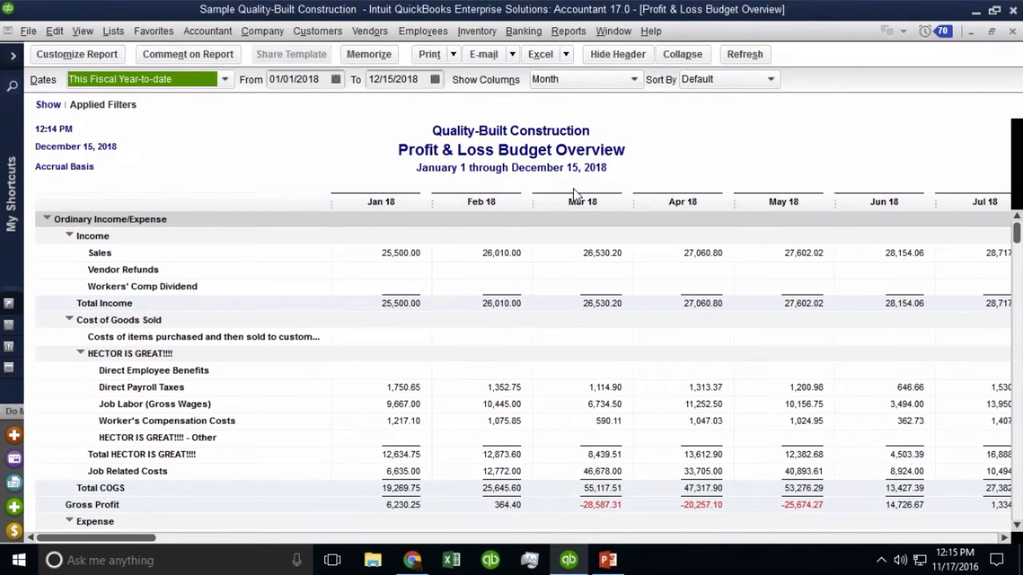
click(584, 79)
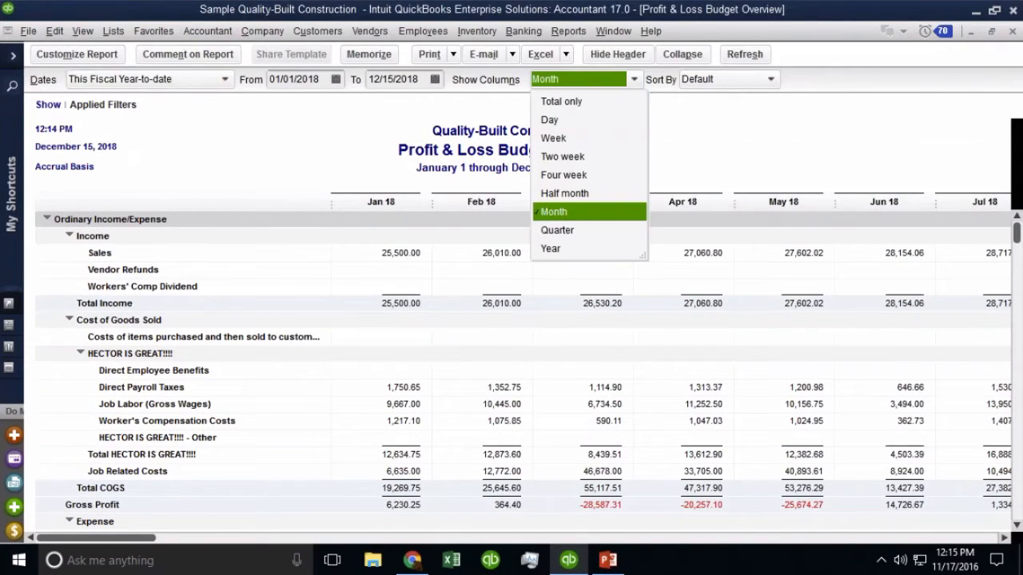
click(590, 230)
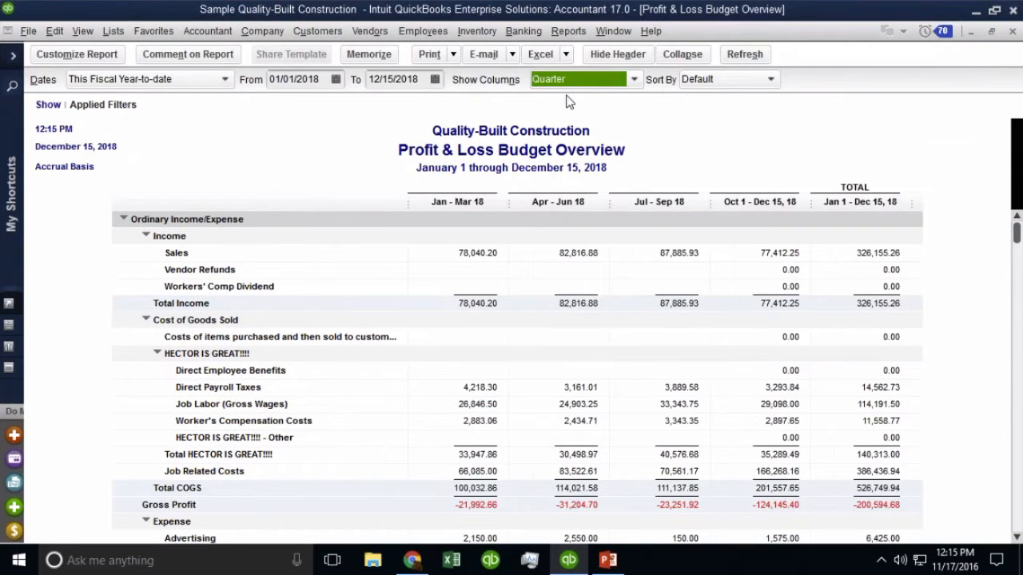
click(564, 79)
click(552, 120)
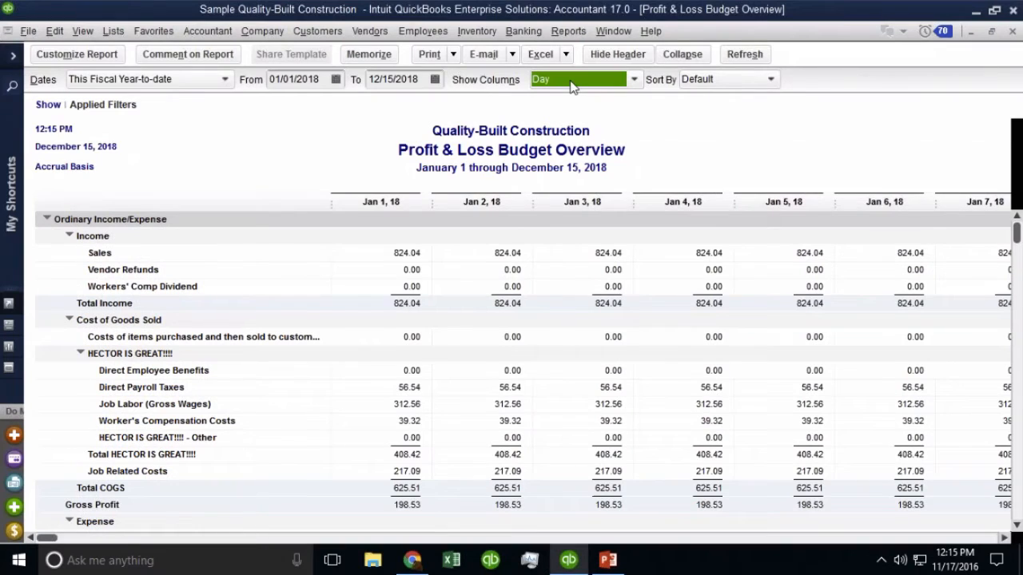
Show the budget overview's columns by week and by two-week period
click(572, 83)
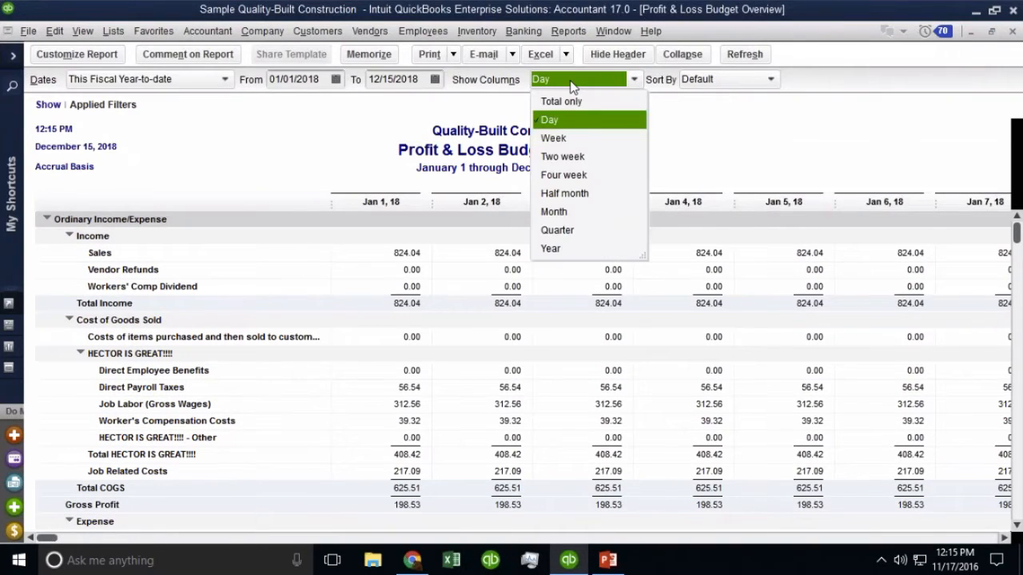
click(554, 138)
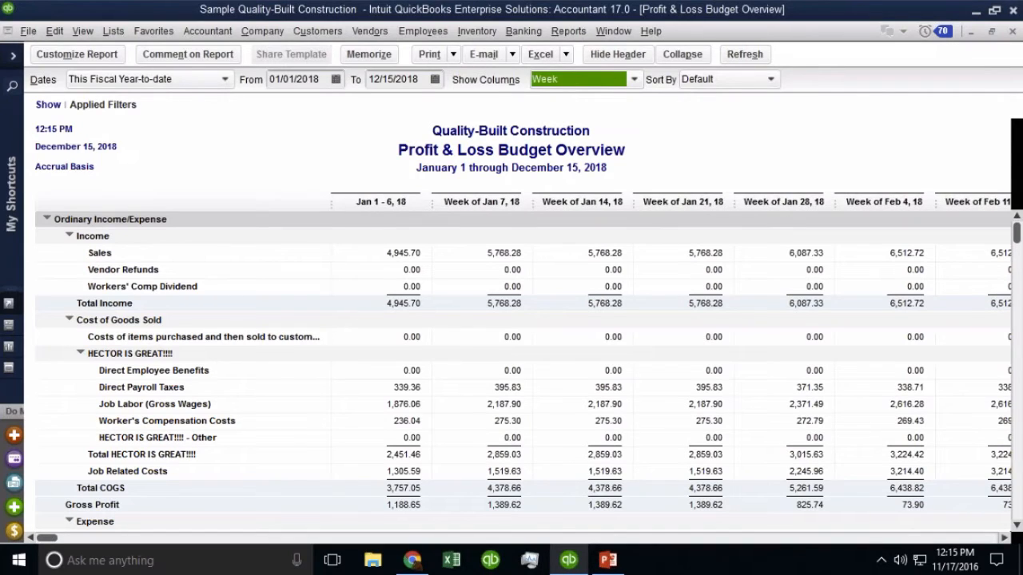
click(572, 79)
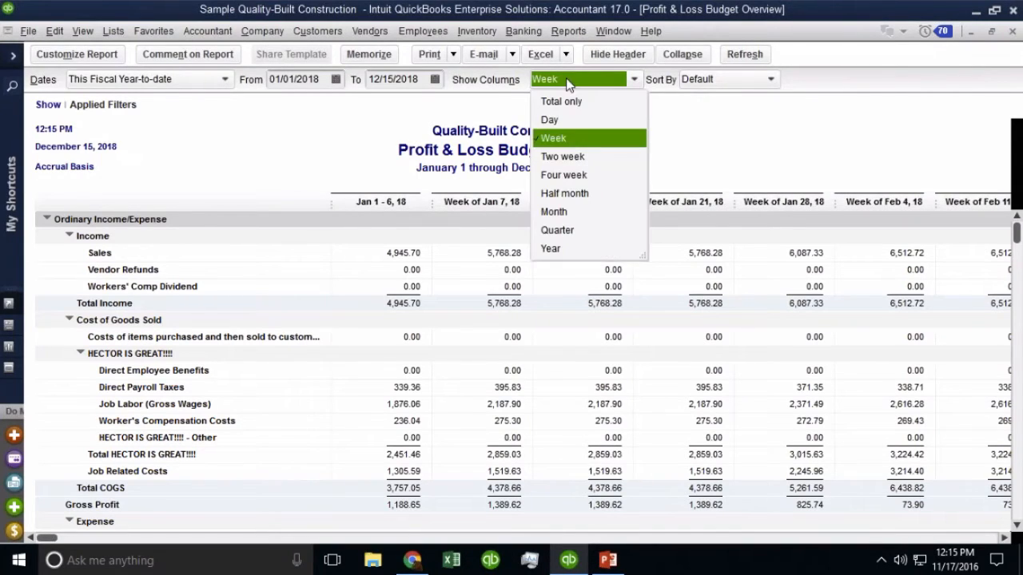
click(559, 158)
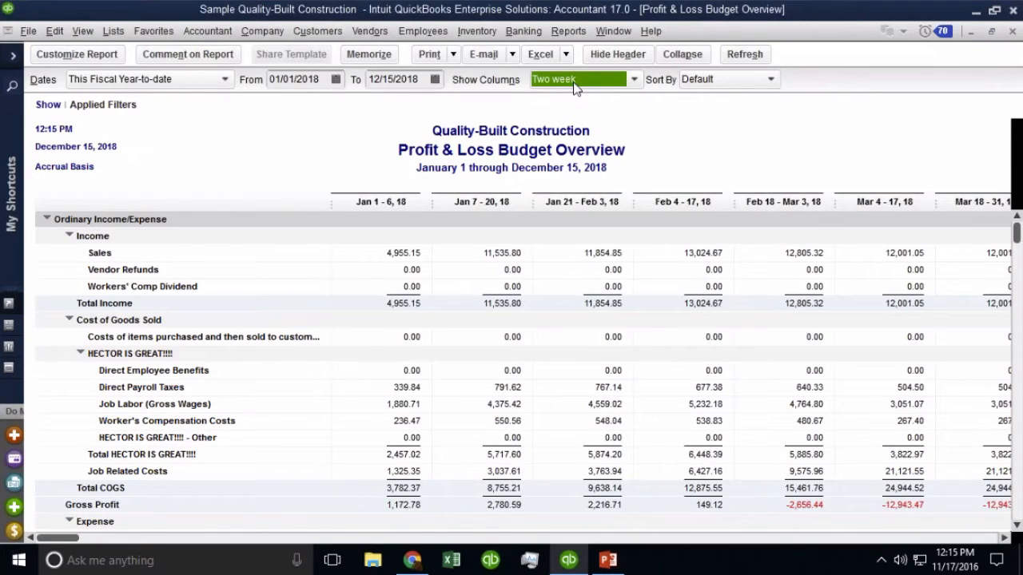
Set the budget overview's columns back to Month and close the report
click(573, 83)
click(575, 213)
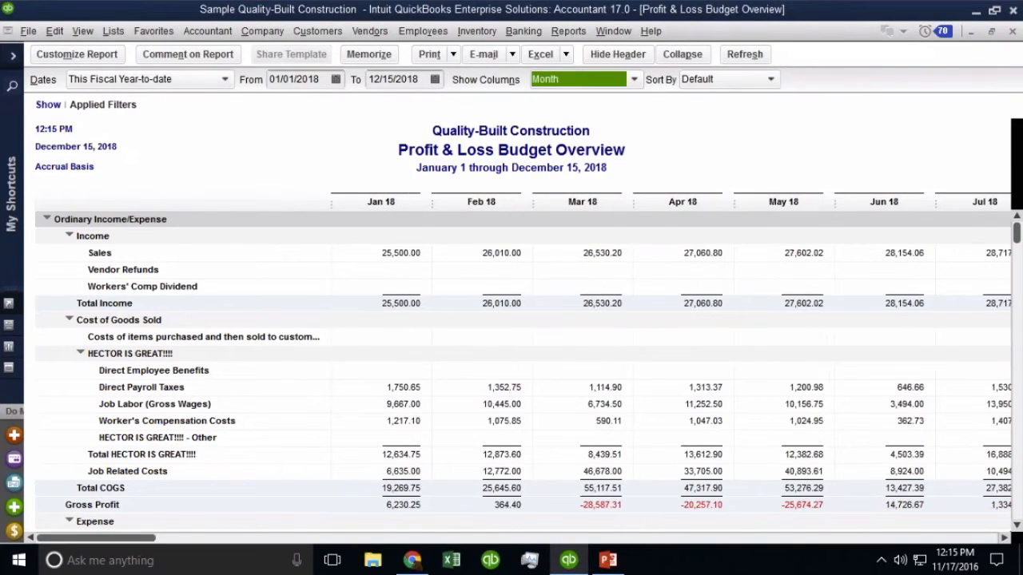
click(576, 79)
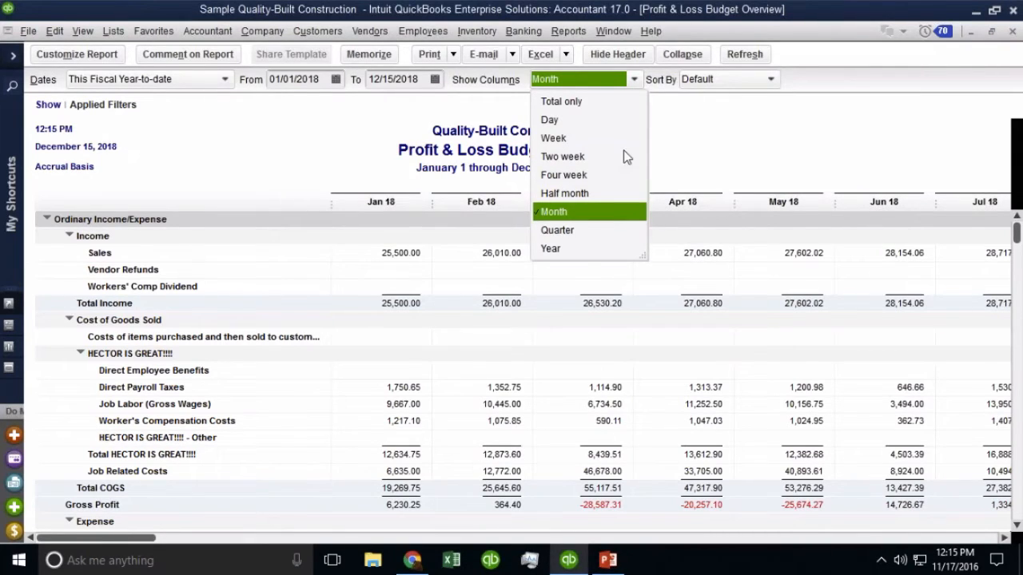
click(548, 83)
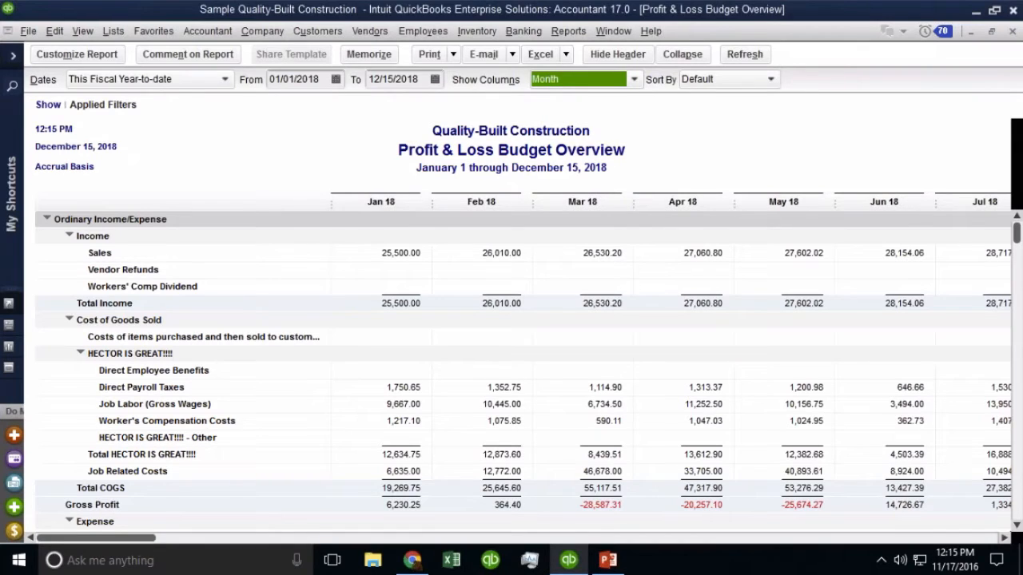
click(1013, 32)
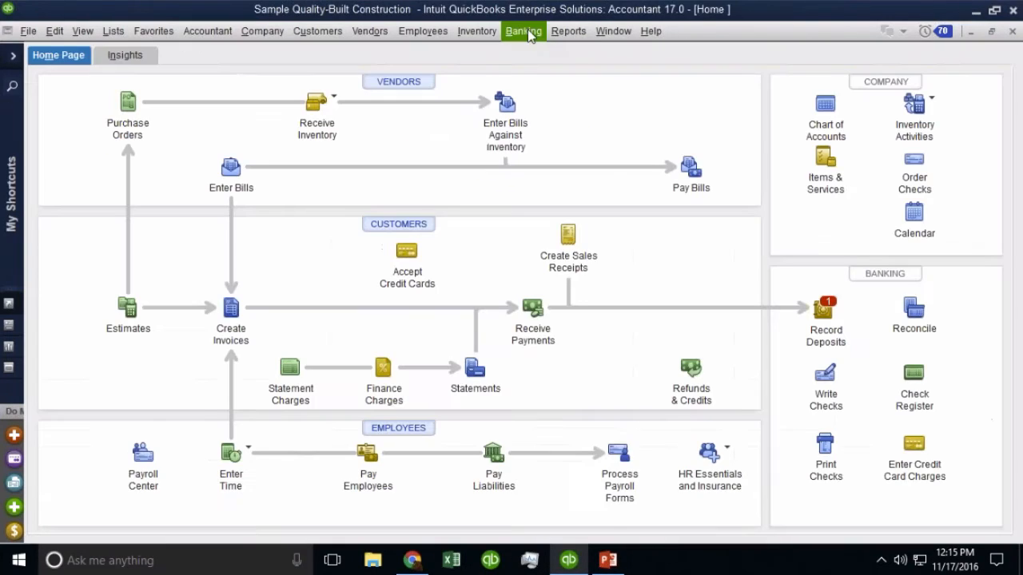
Generate a Budget vs. Actual report from the FY2018 - Profit & Loss by Account budget with the Account by Month layout
click(569, 30)
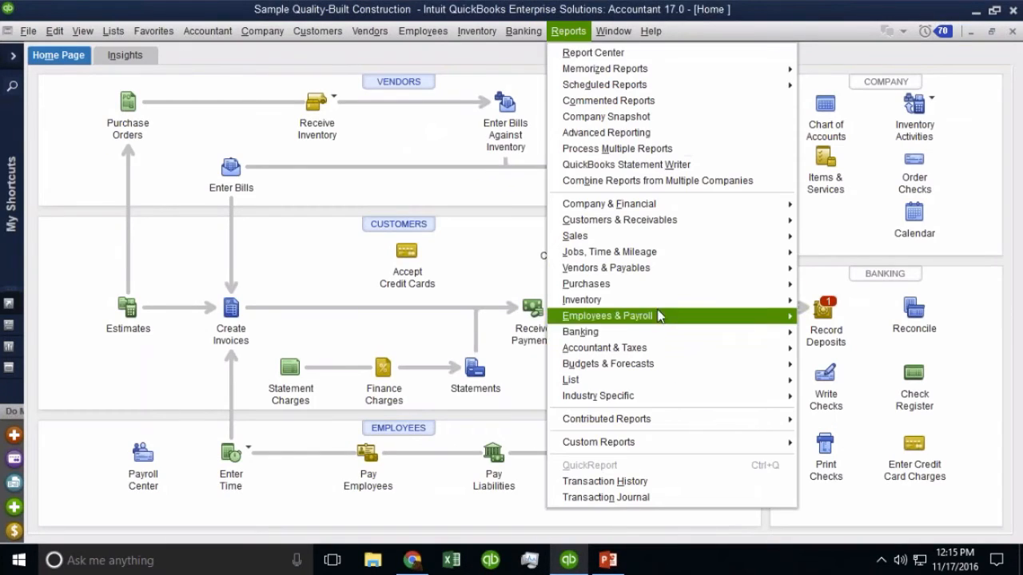
mouse_move(652, 350)
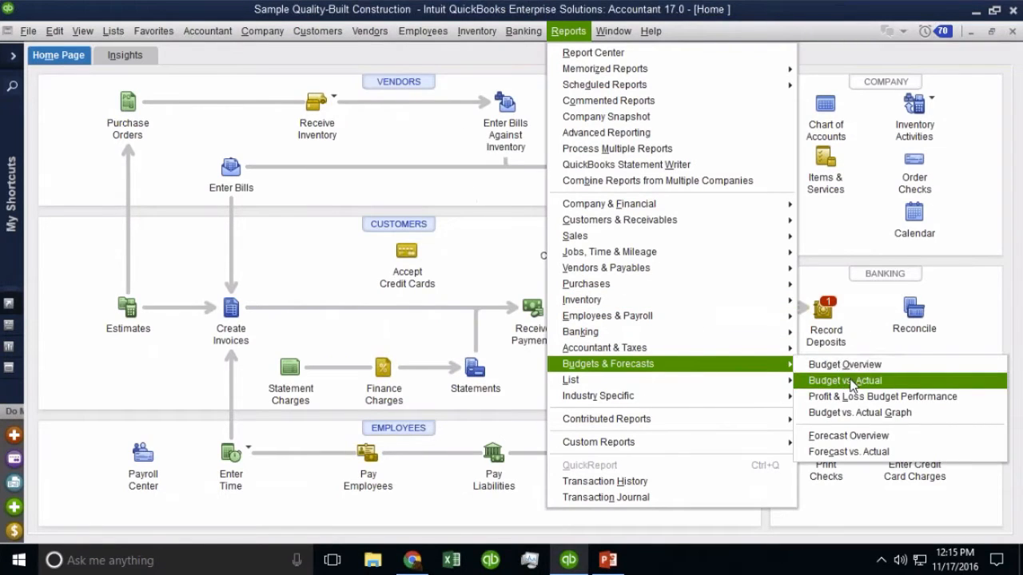
click(847, 381)
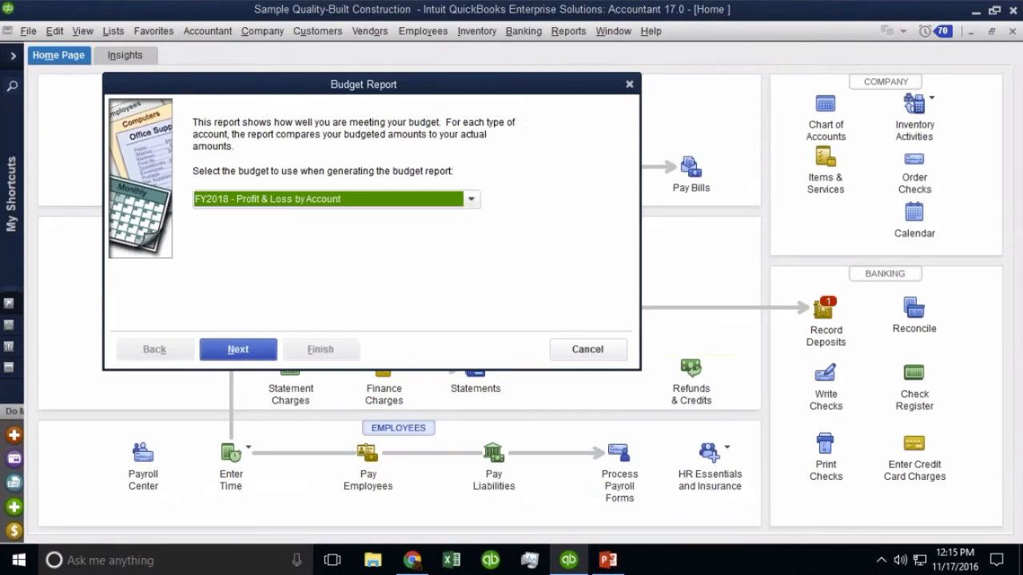
click(306, 199)
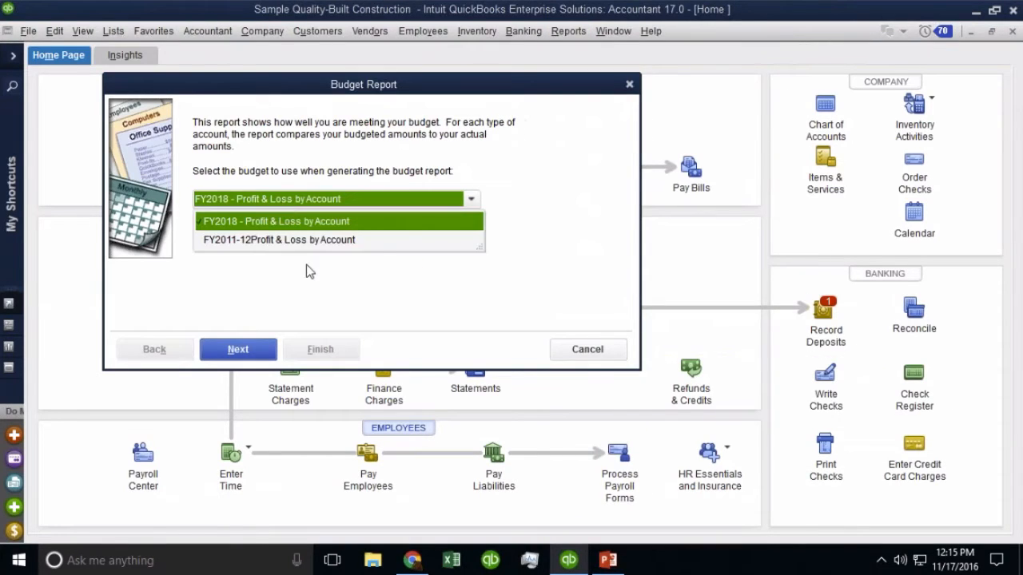
click(255, 223)
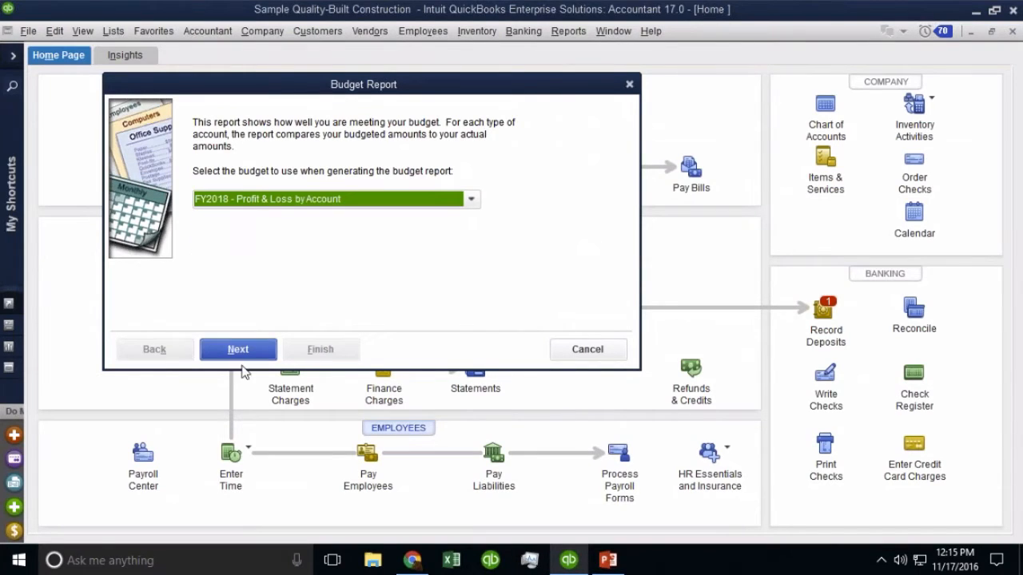
click(241, 358)
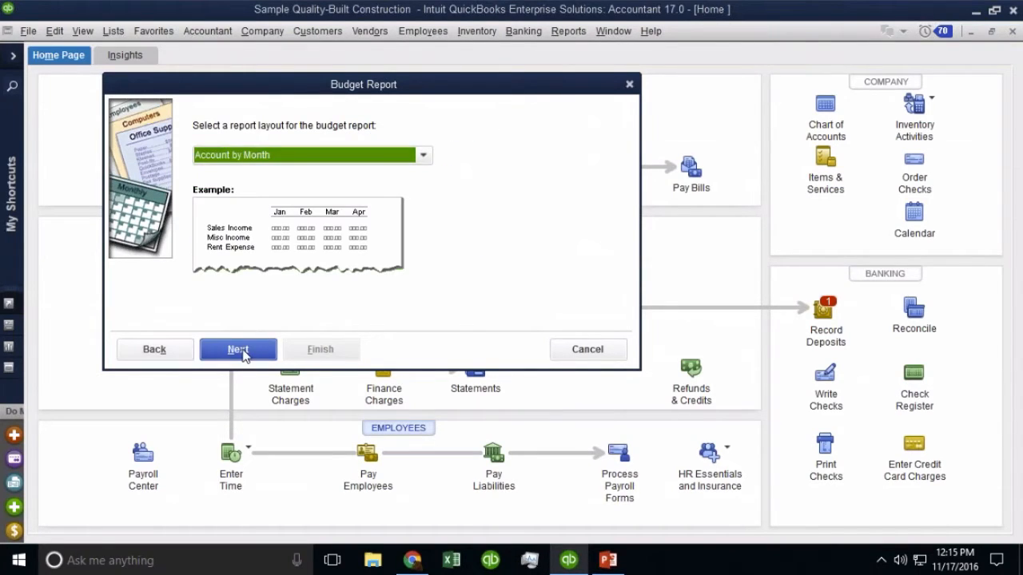
click(264, 154)
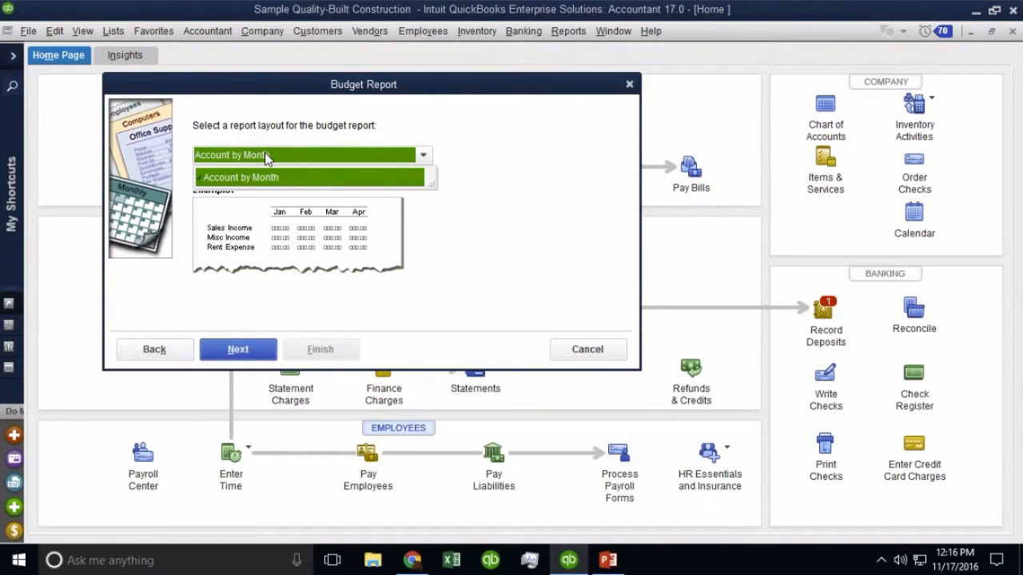
click(309, 158)
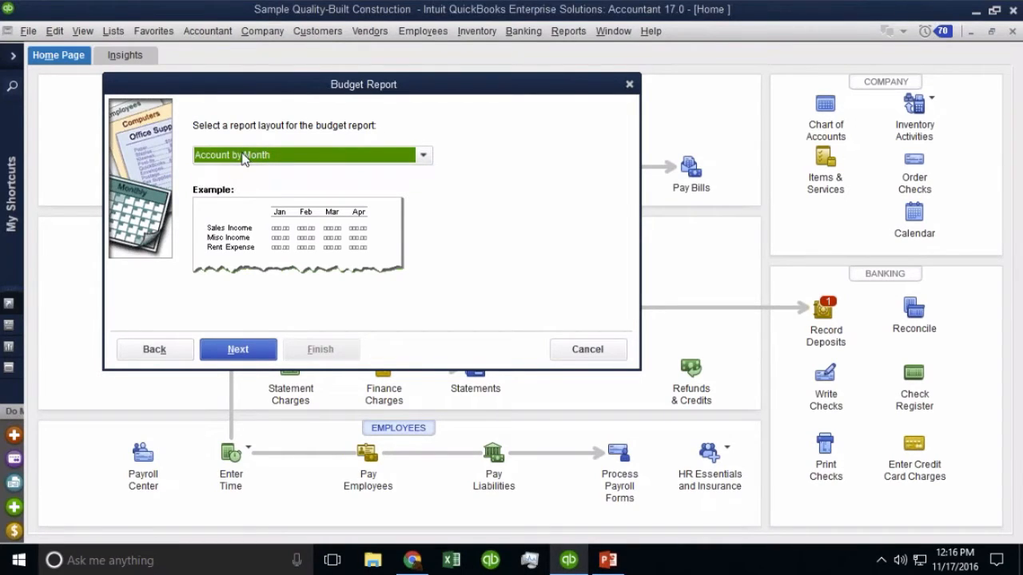
click(243, 357)
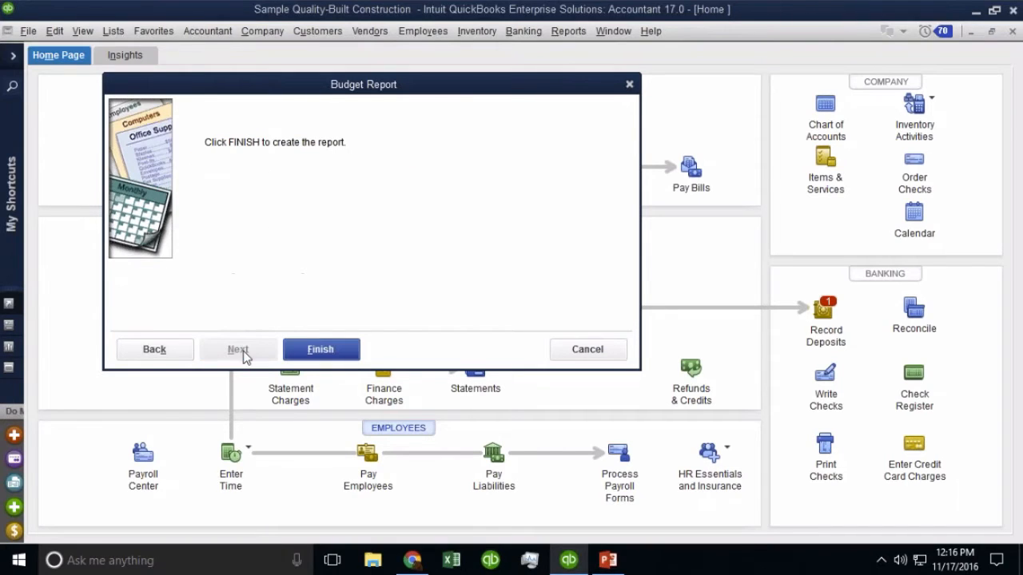
click(344, 352)
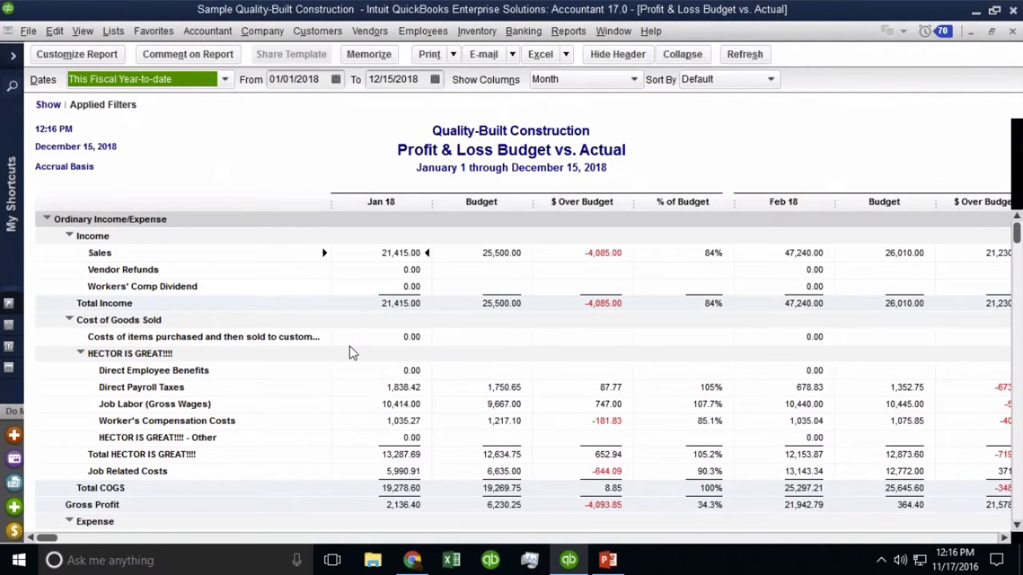
click(386, 206)
click(625, 258)
click(521, 152)
Customize the Profit & Loss Budget vs. Actual report so negative numbers are not displayed in bright red
click(74, 54)
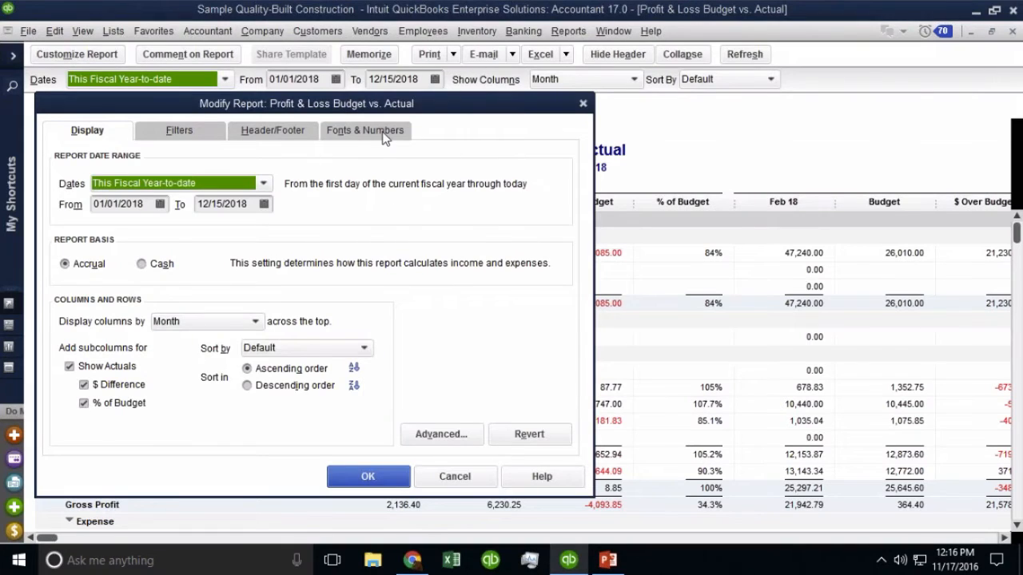
click(384, 136)
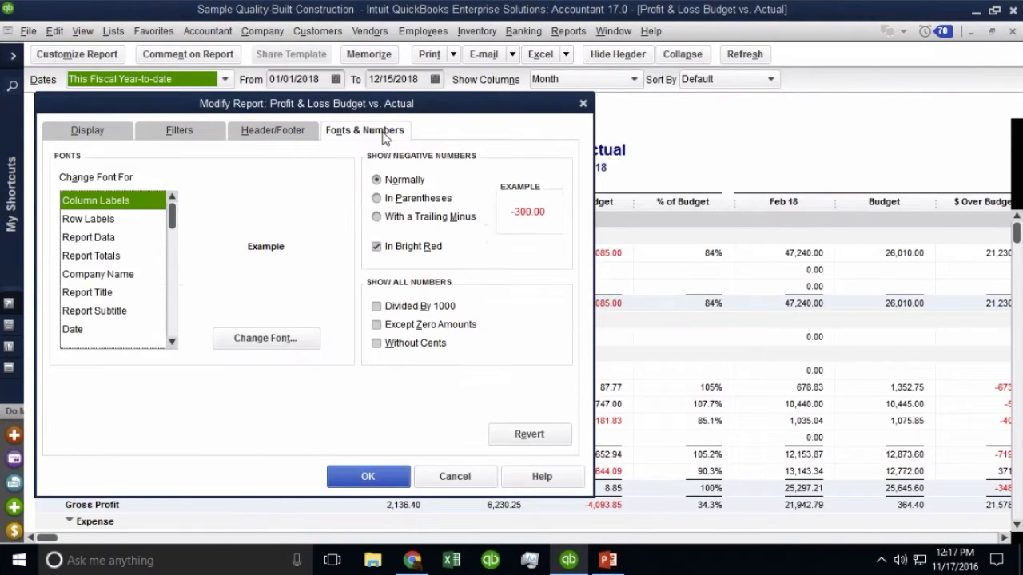
click(395, 250)
click(400, 250)
click(401, 250)
scroll(399, 252, down, 2)
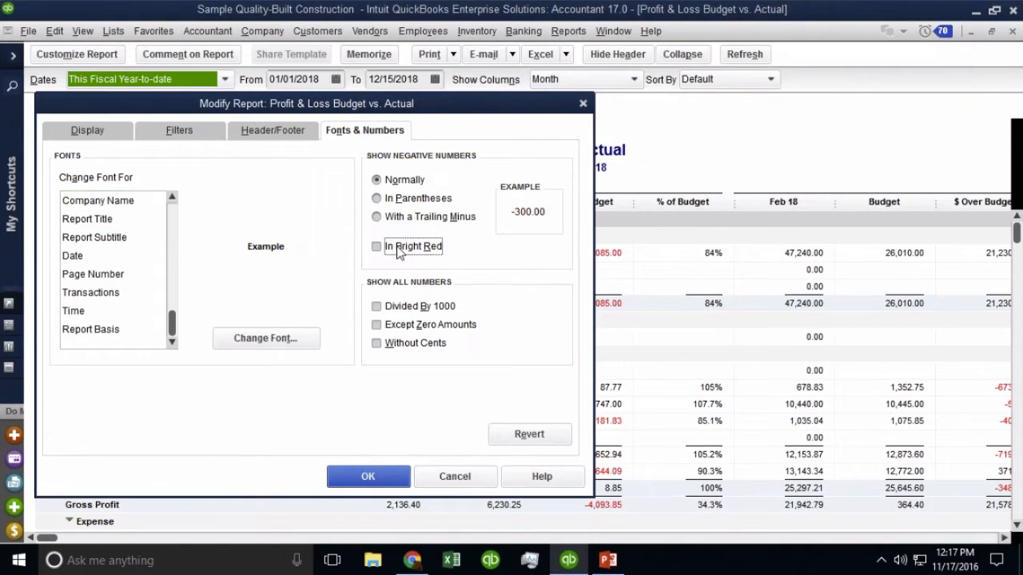
click(367, 476)
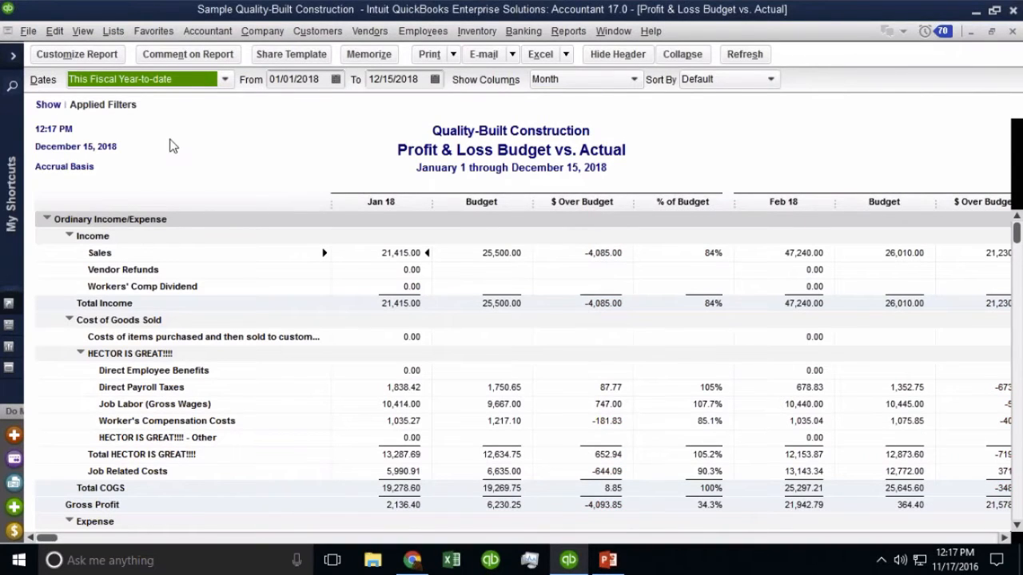
Customize the Profit & Loss Budget vs. Actual report to show negative numbers in bright red and all numbers without cents
click(57, 61)
click(362, 131)
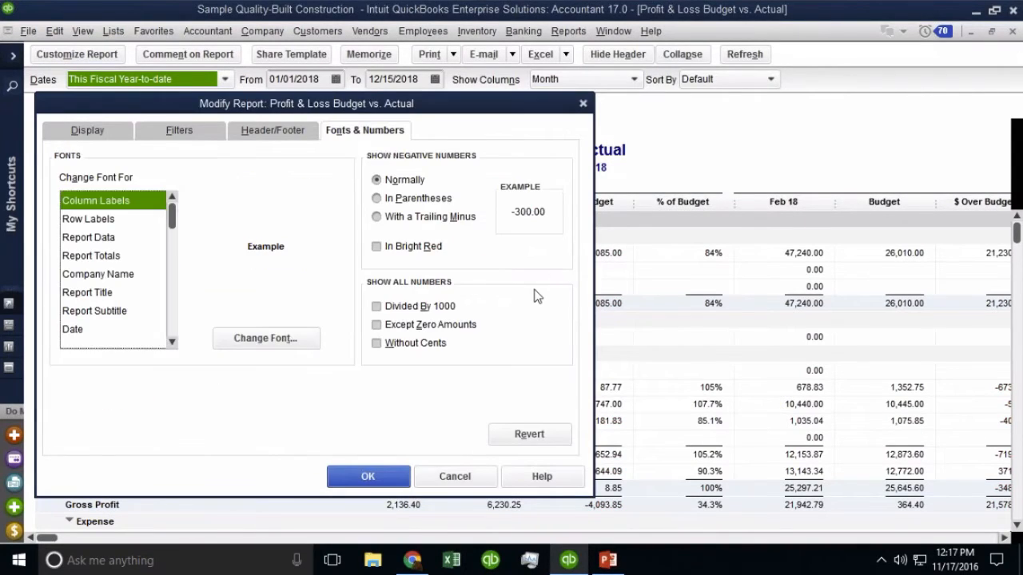
click(402, 249)
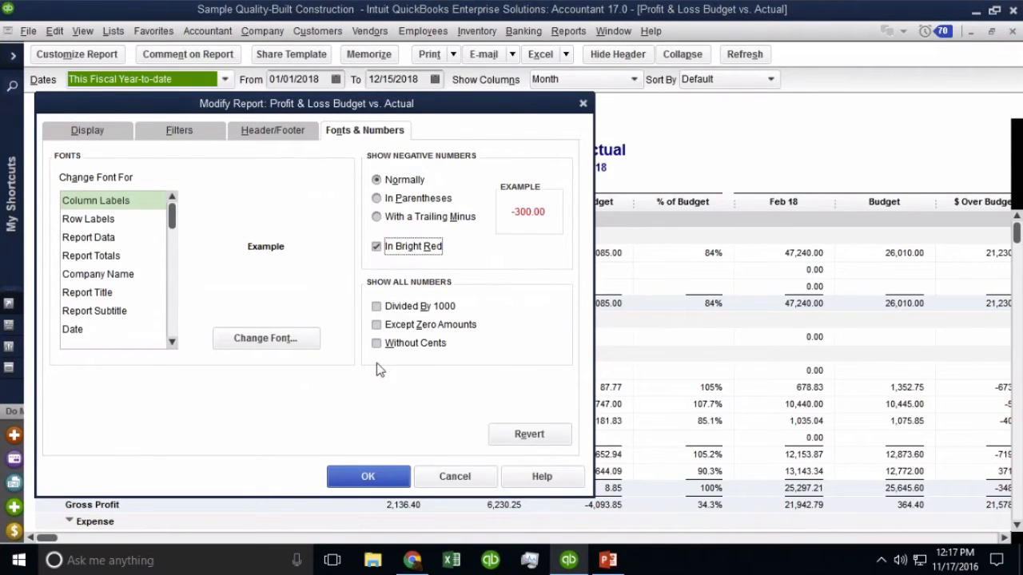
click(400, 350)
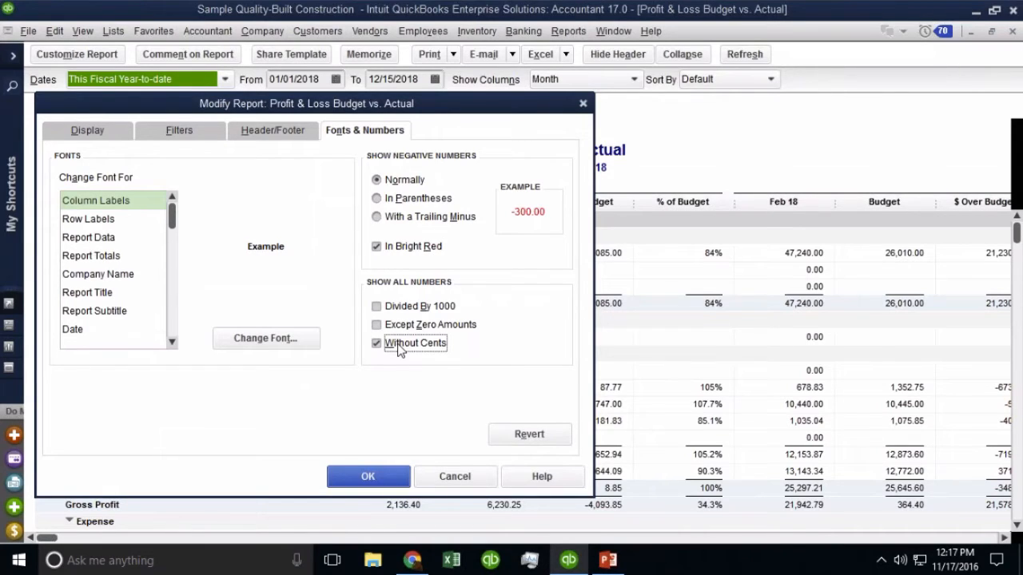
click(386, 482)
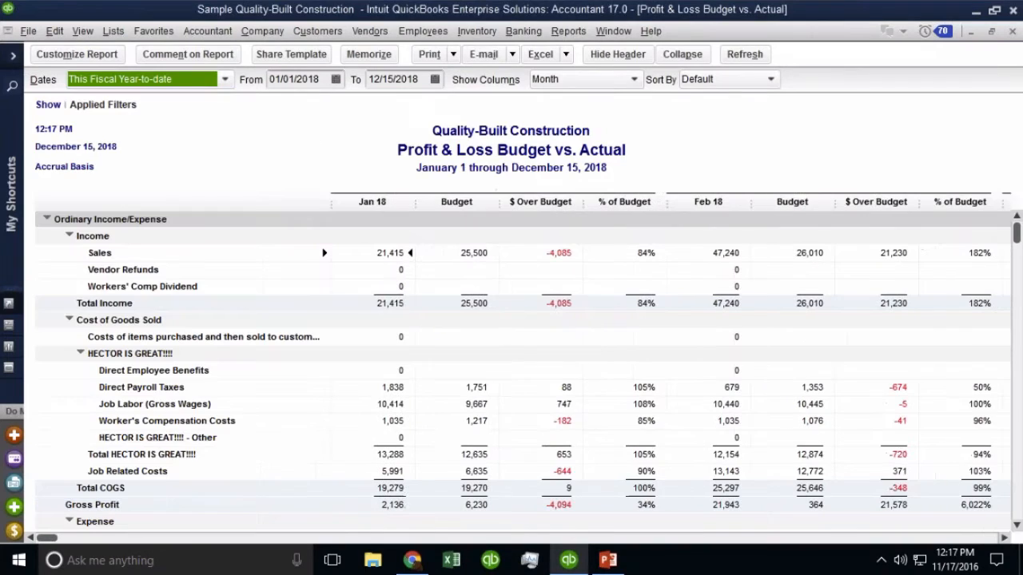
Narrow the report's Budget column and apply the same width to all amount columns, and review the four January column headings
drag(499, 202, 478, 208)
click(479, 191)
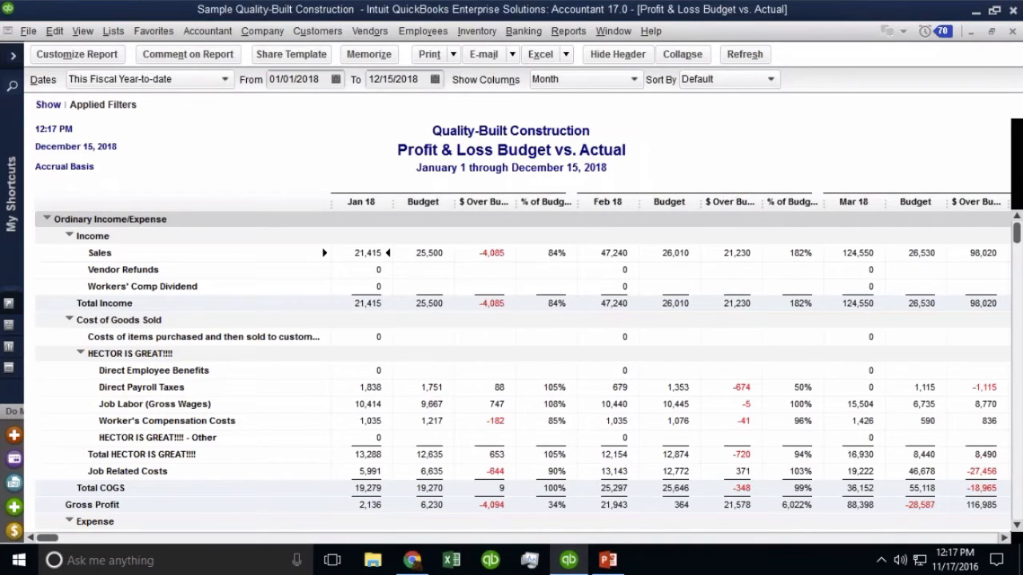
click(370, 204)
click(425, 203)
click(492, 204)
click(545, 202)
Customize the report to remove the $ Difference and % of Budget subcolumns, leaving only the actuals and budget for each month
click(77, 54)
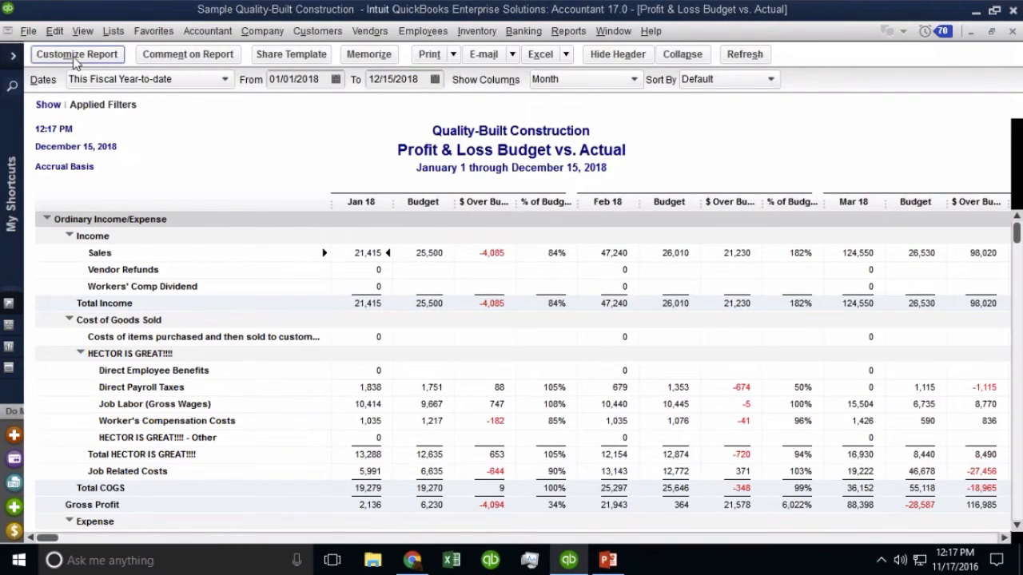
drag(211, 97, 769, 75)
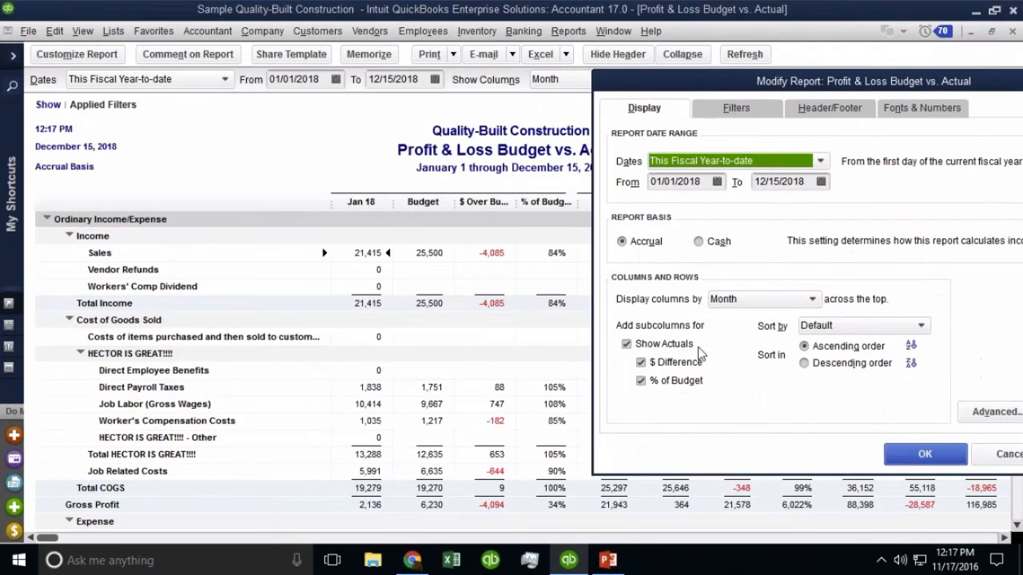
click(663, 368)
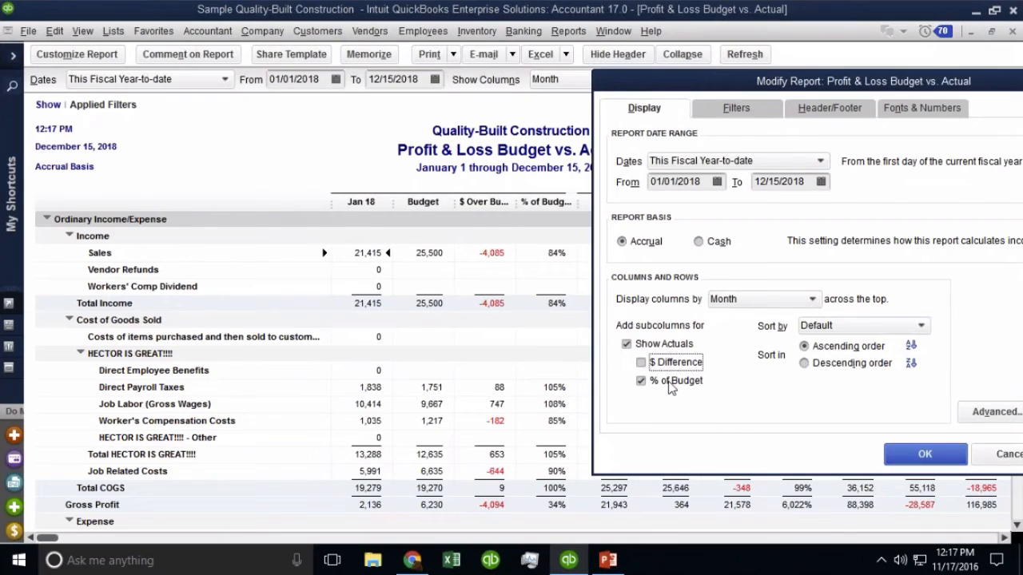
click(671, 387)
click(924, 454)
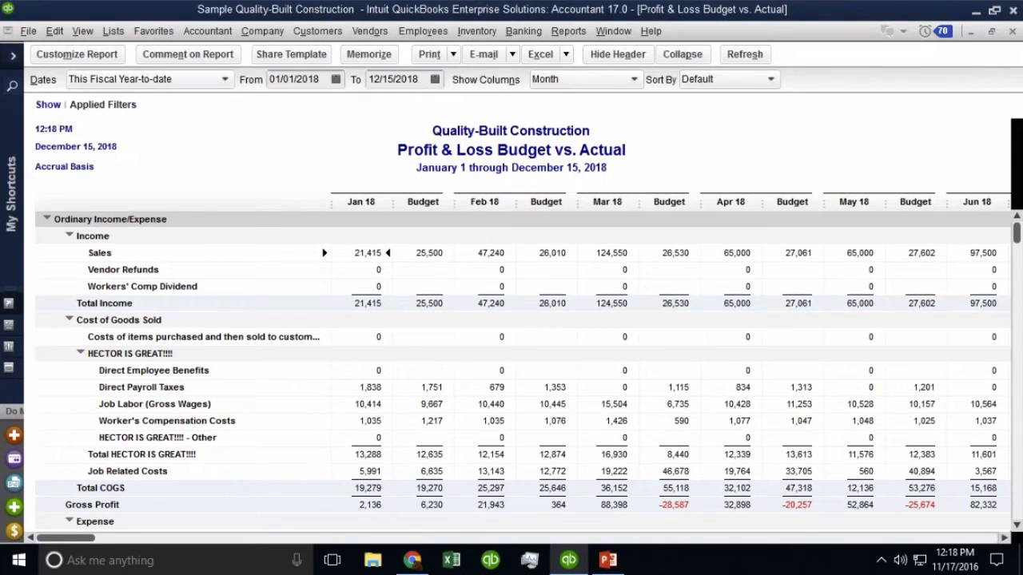
Add the % of Budget subcolumn back to the report and set the advanced options to show only rows and columns with budgets
click(82, 55)
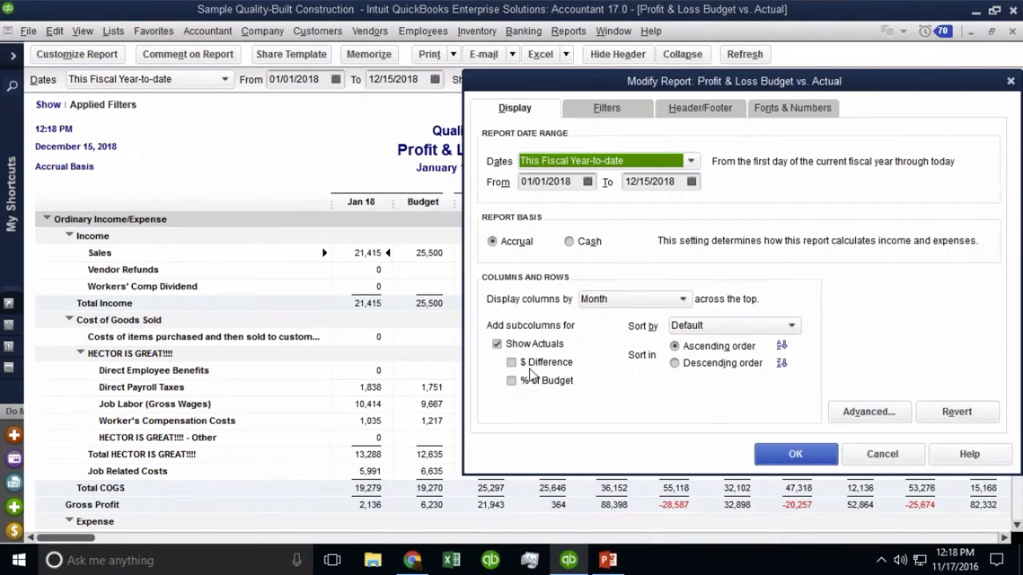
click(513, 381)
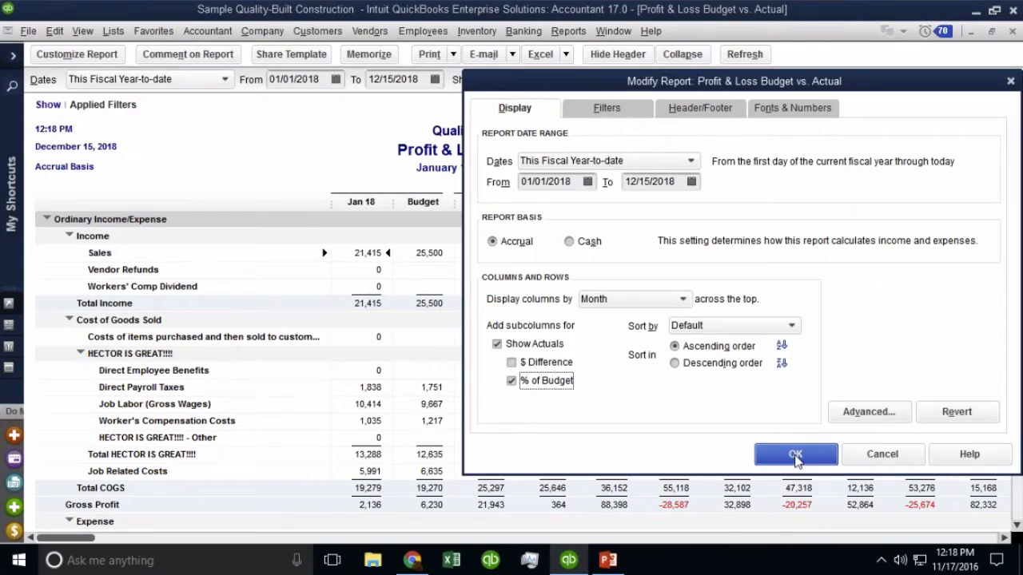
click(869, 411)
drag(303, 173, 399, 209)
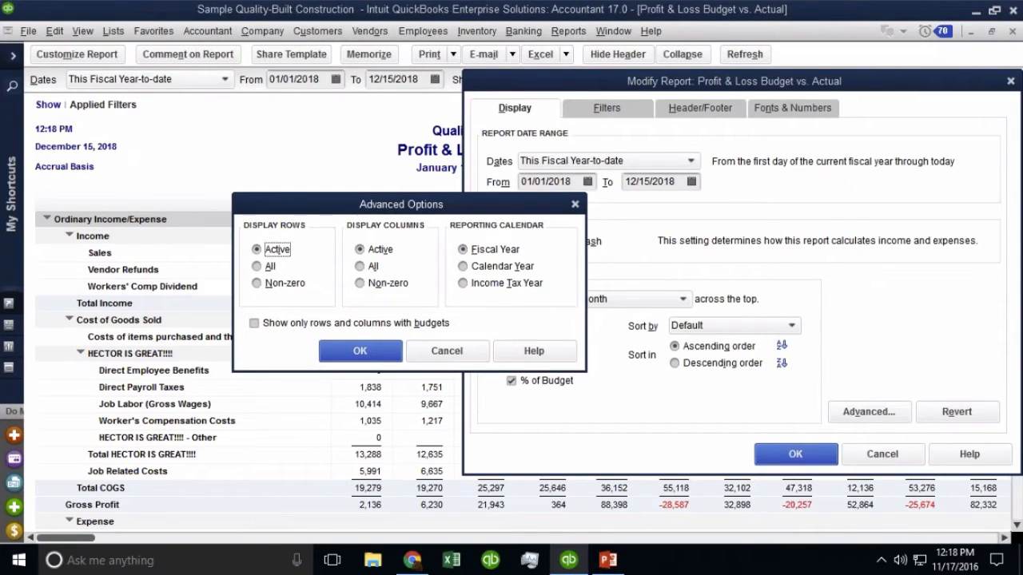
click(270, 325)
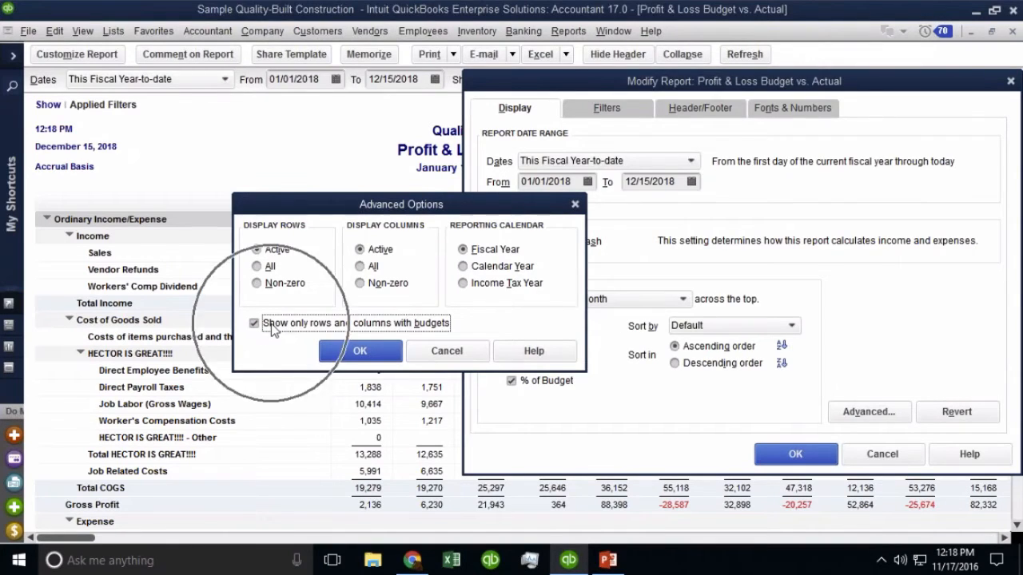
key(ctrl)
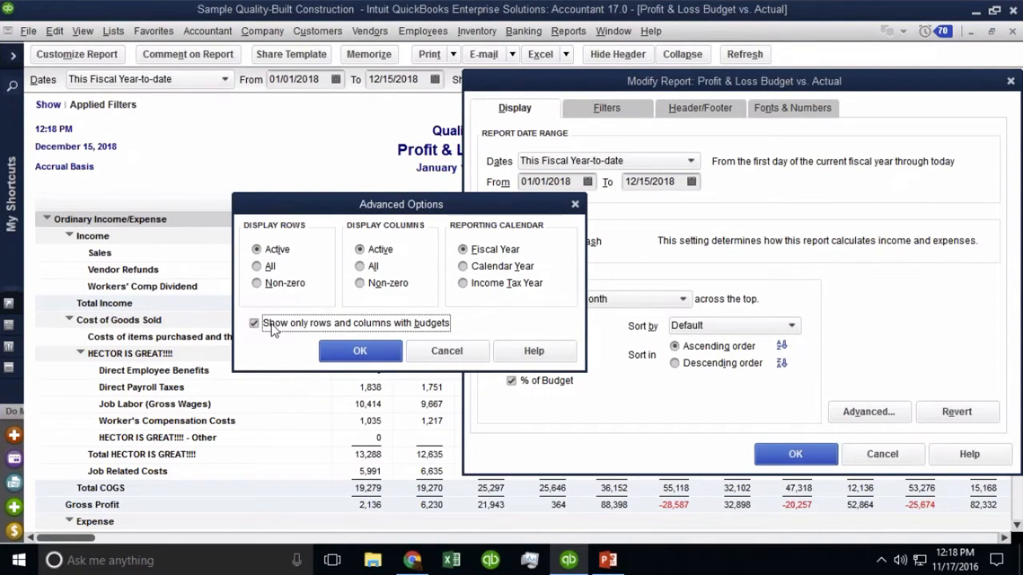
click(357, 350)
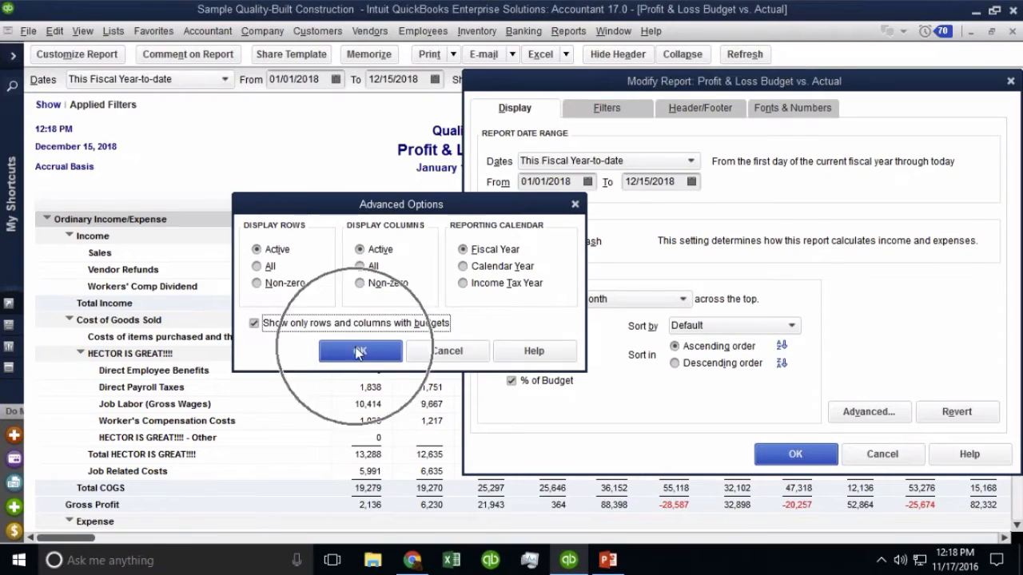
key(ctrl)
click(812, 455)
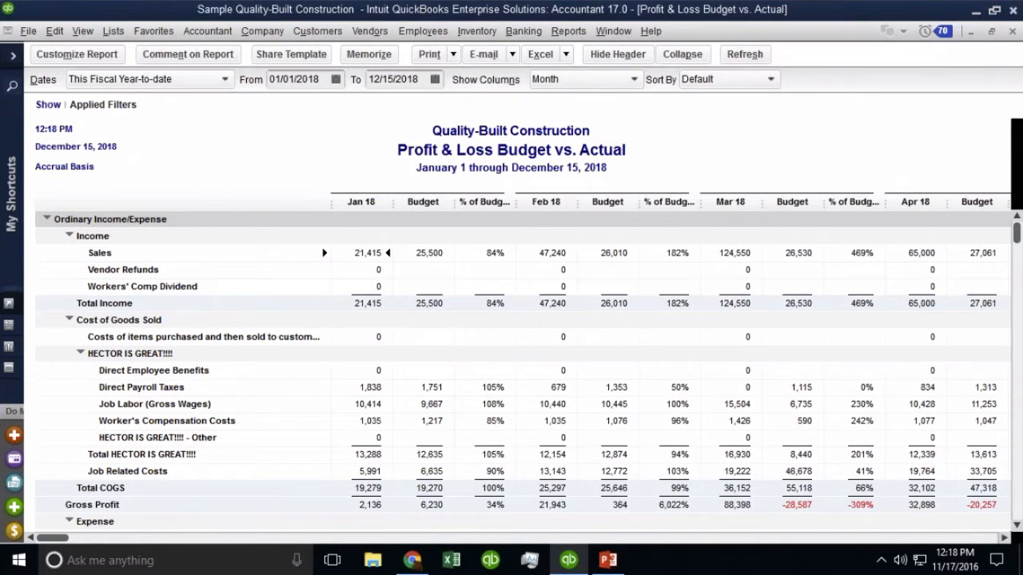
Clear the Advertising amounts for every month in the FY2018 - Profit & Loss by Account budget, save it, and refresh the report
scroll(520, 368, down, 5)
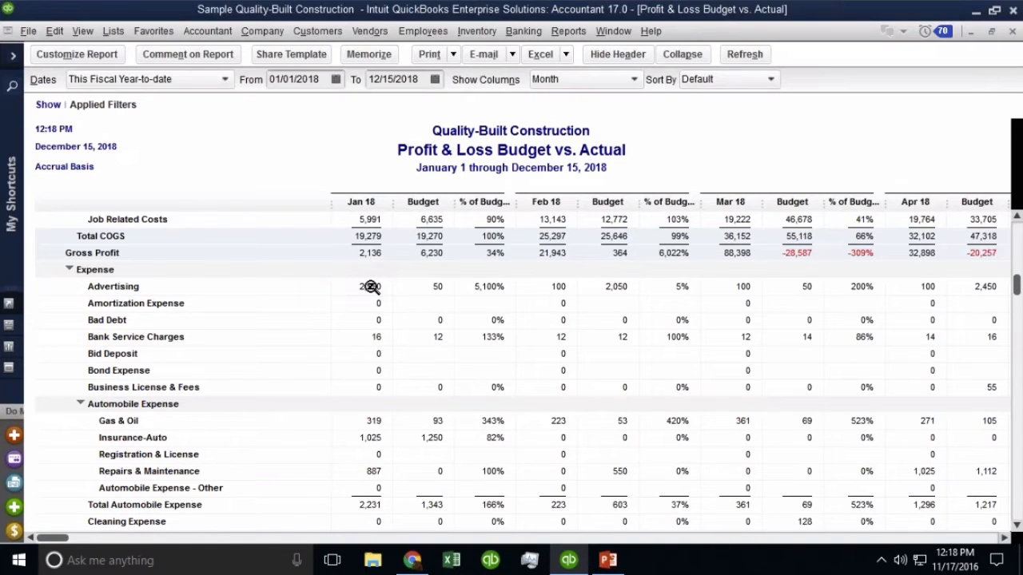
click(246, 34)
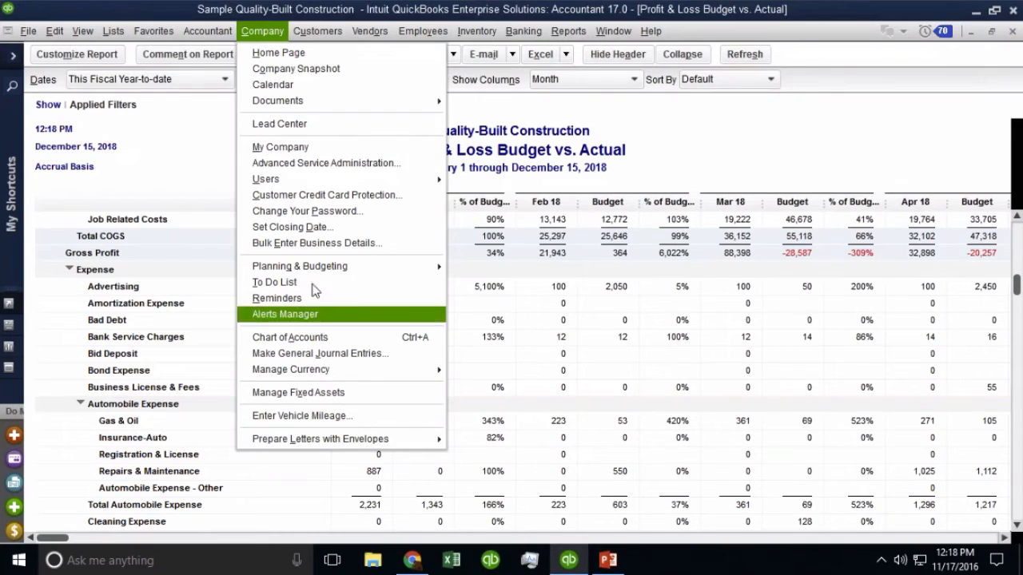
mouse_move(315, 267)
click(492, 266)
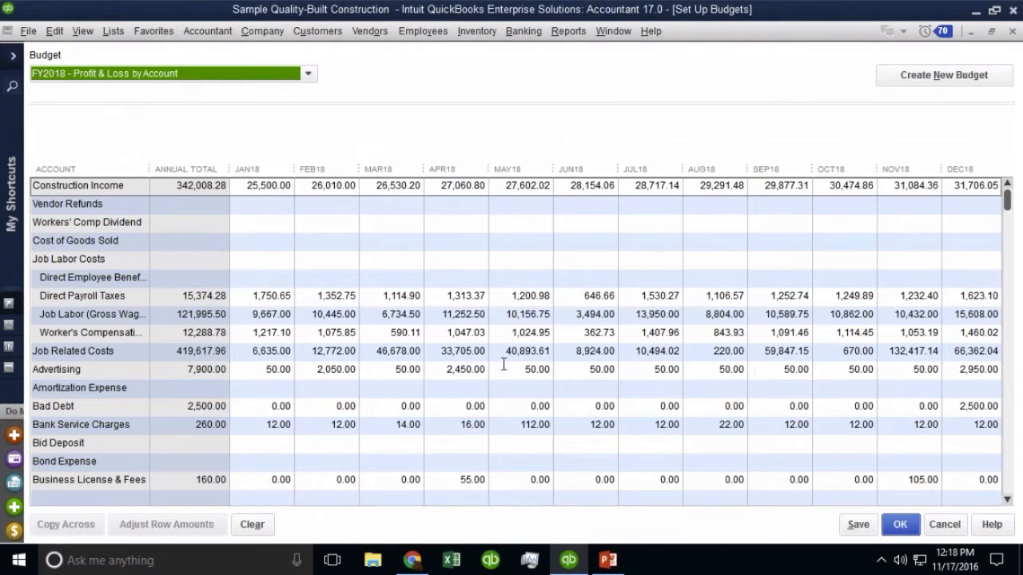
drag(247, 356, 361, 383)
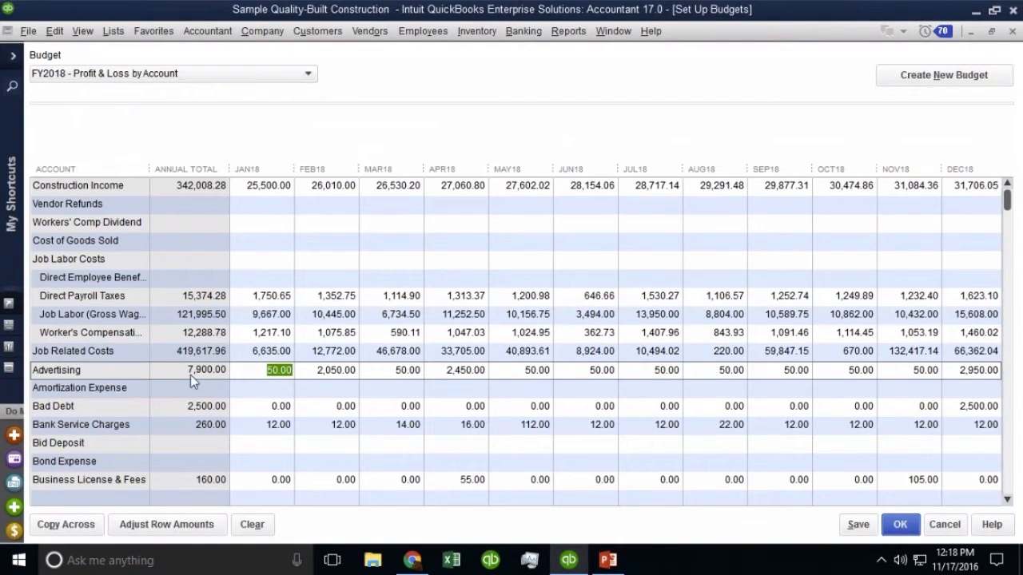
key(Delete)
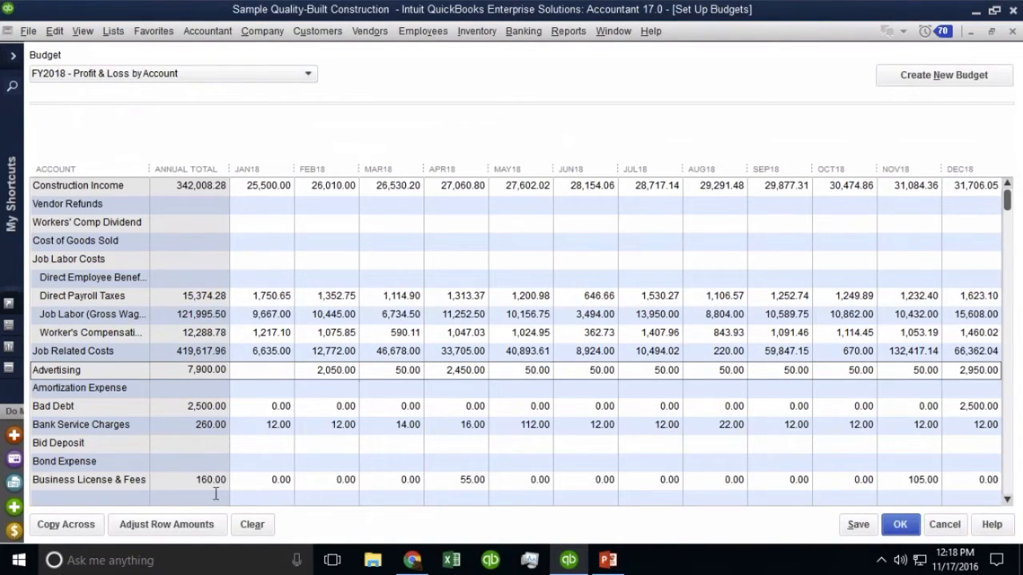
click(50, 525)
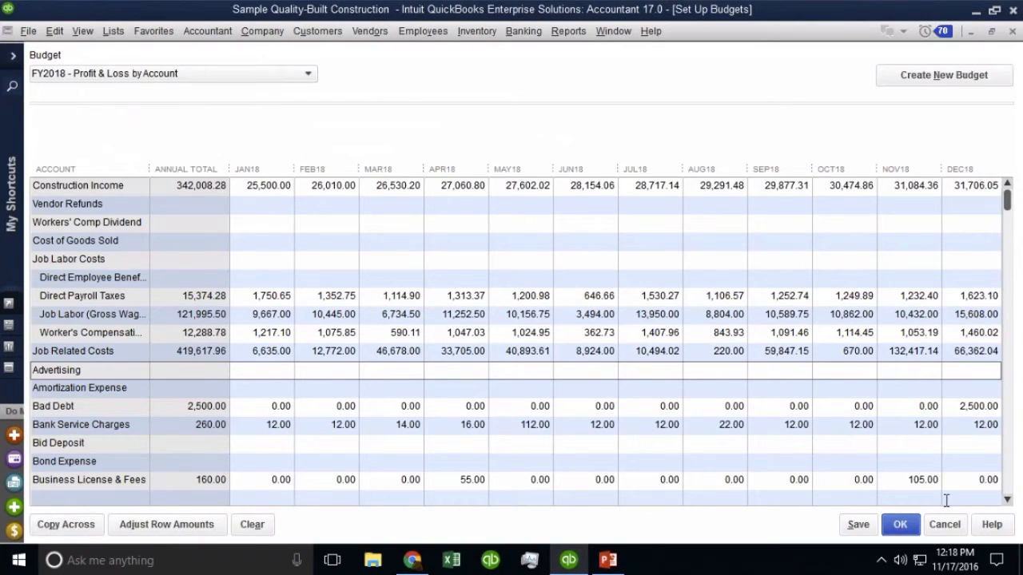
click(900, 524)
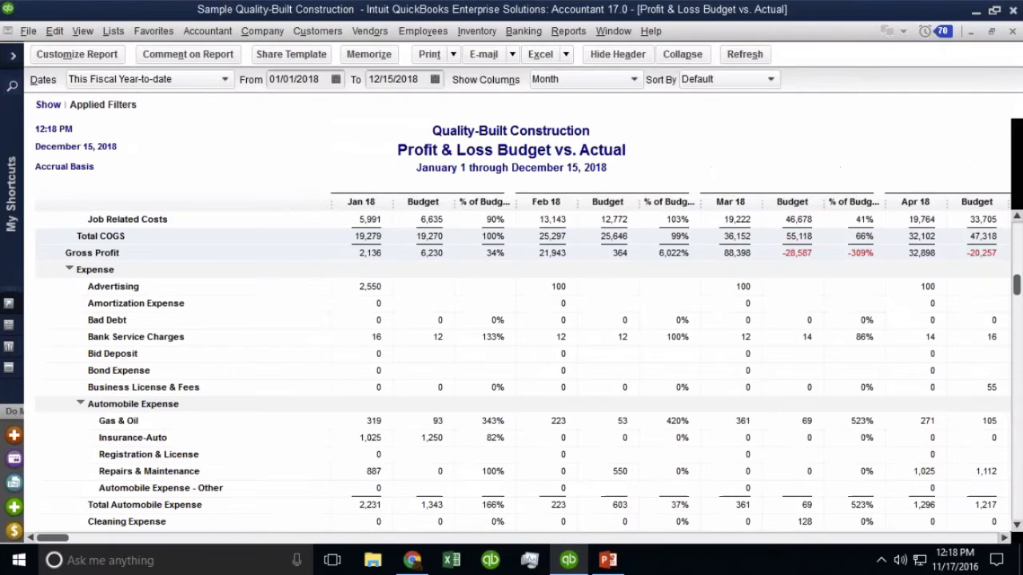
click(745, 54)
Set the report's advanced options to display all rows and stop limiting it to rows and columns with budgets
click(86, 55)
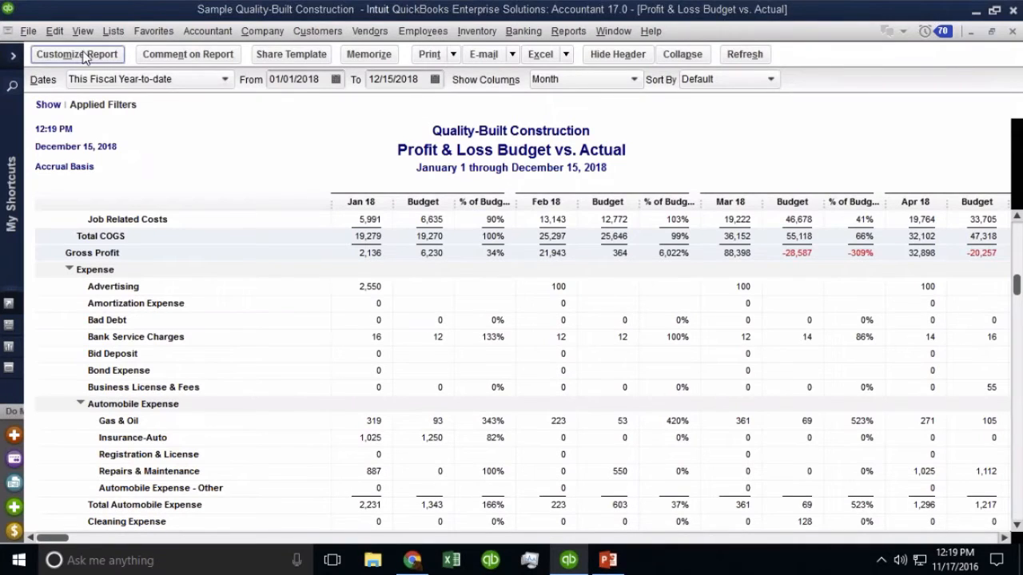
click(868, 412)
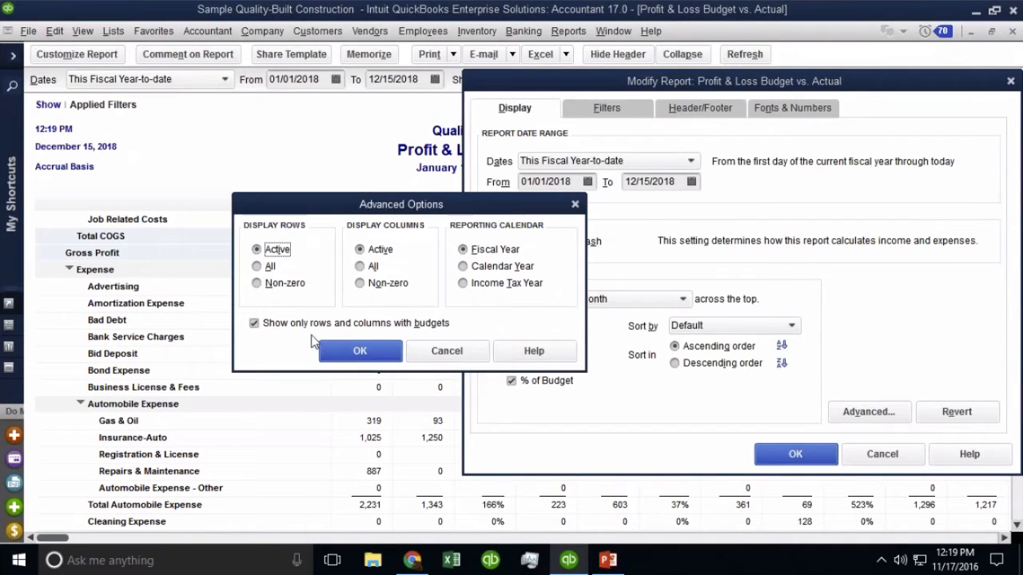
key(ctrl)
drag(299, 212, 382, 193)
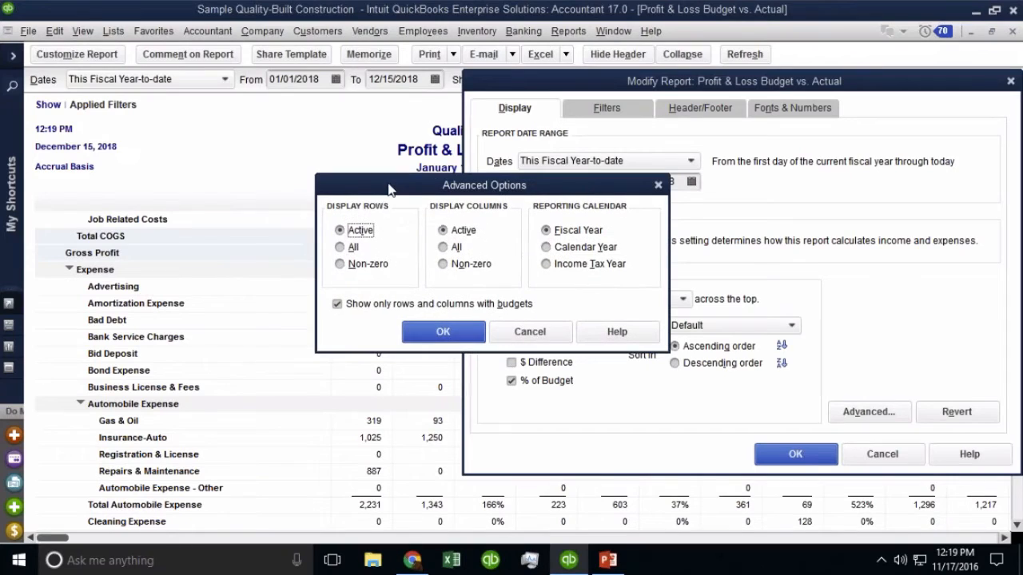
click(360, 307)
click(353, 249)
click(444, 332)
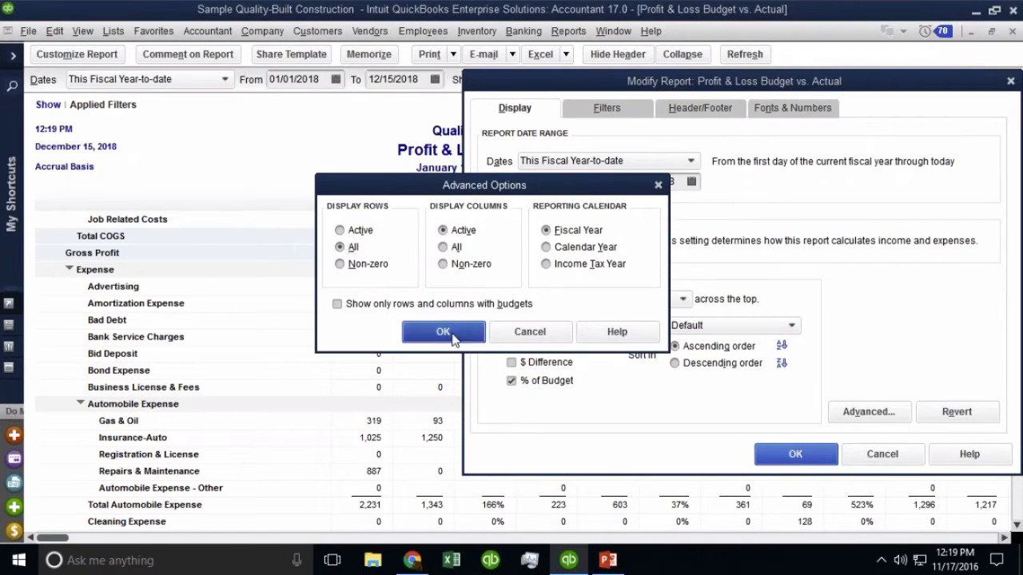
click(795, 455)
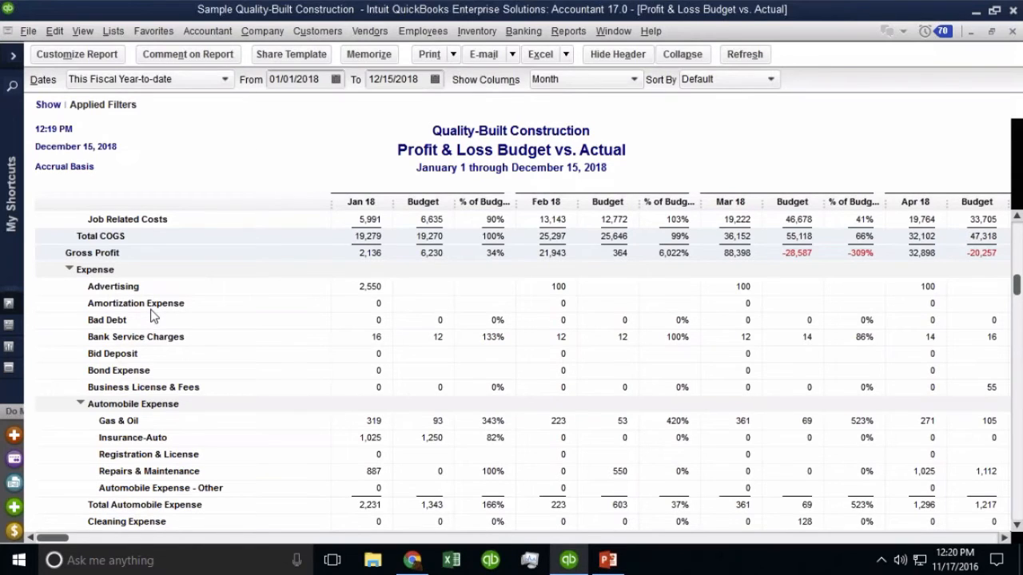
Close the Budget vs. Actual report and generate a Profit & Loss Budget Performance report from the FY2018 - Profit & Loss by Account budget
scroll(152, 316, up, 5)
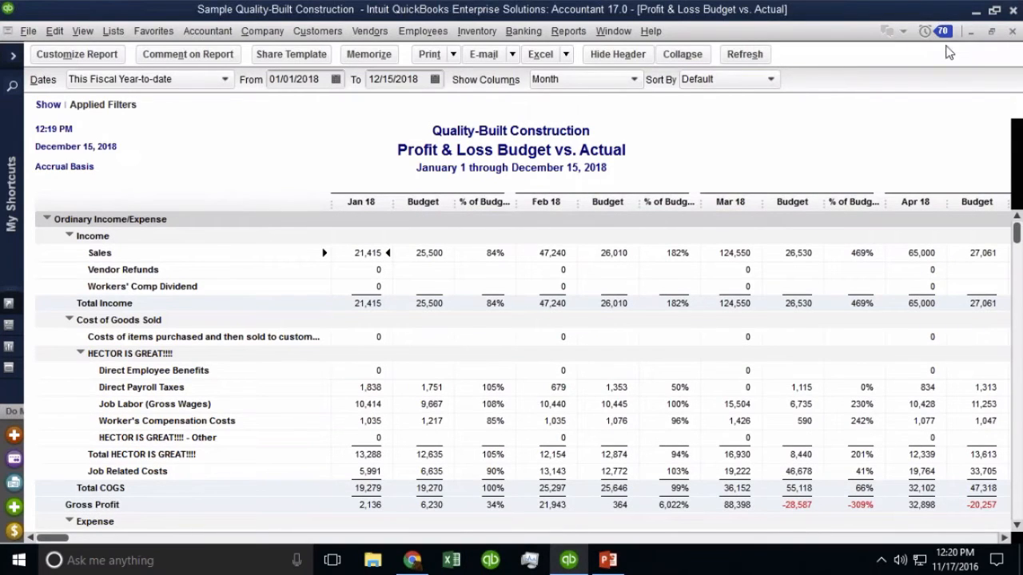
click(1012, 30)
click(569, 31)
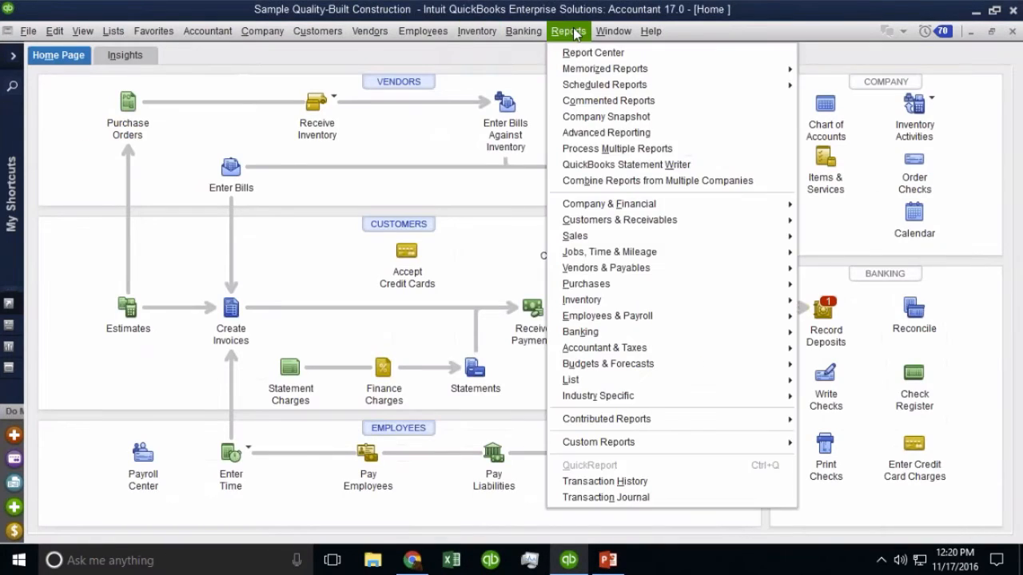
mouse_move(625, 366)
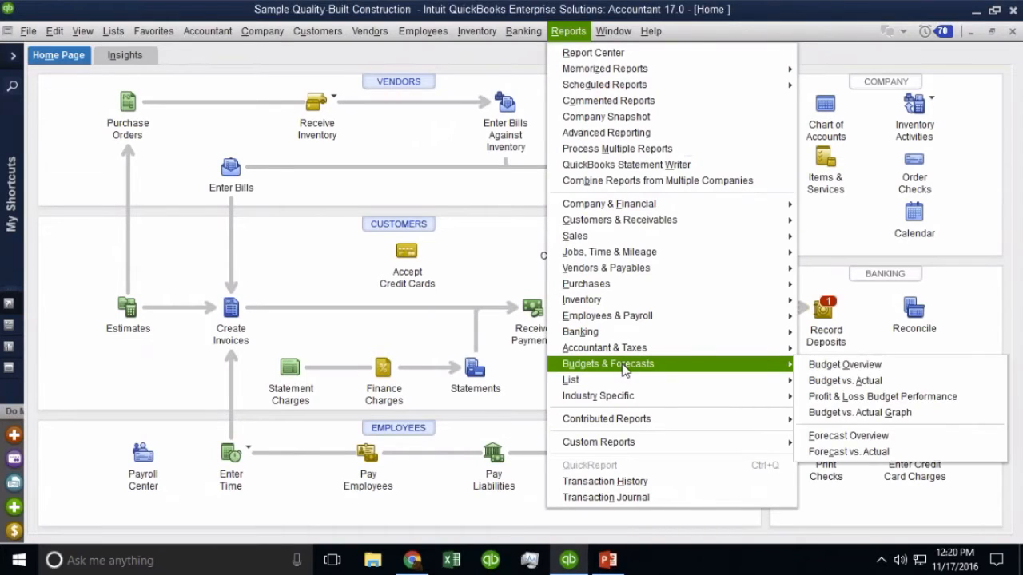
click(902, 399)
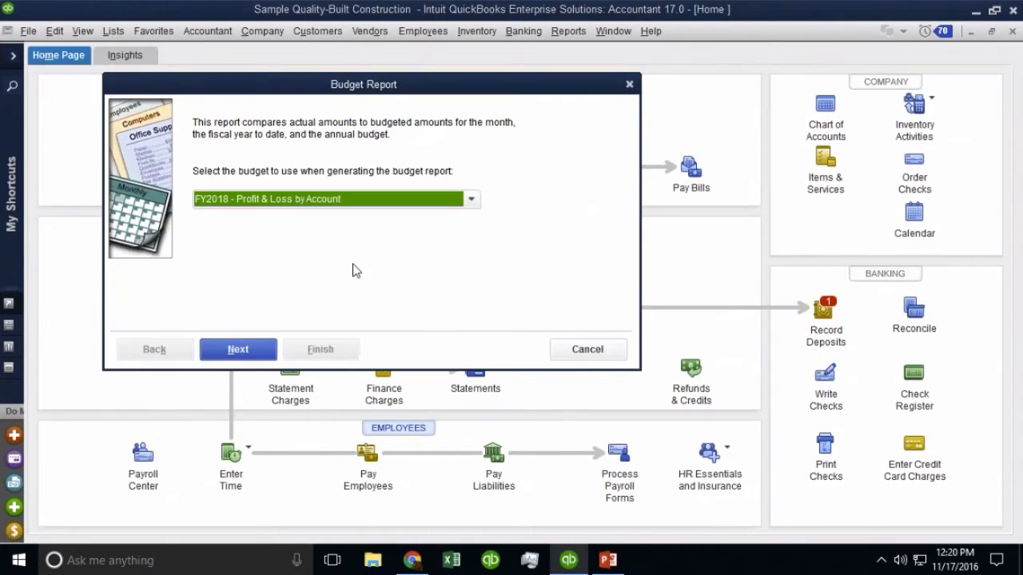
click(258, 349)
click(241, 356)
click(341, 352)
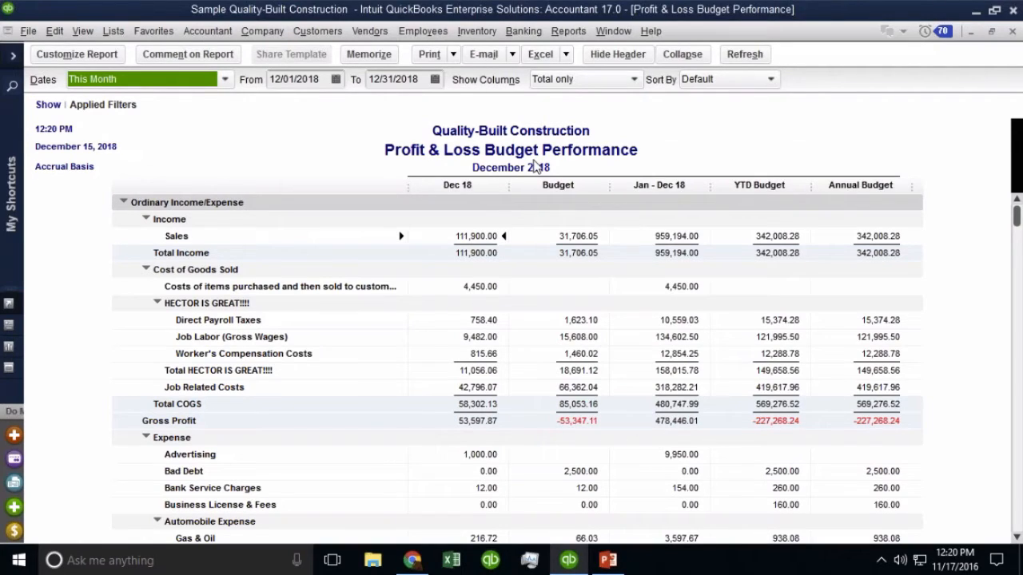
click(774, 189)
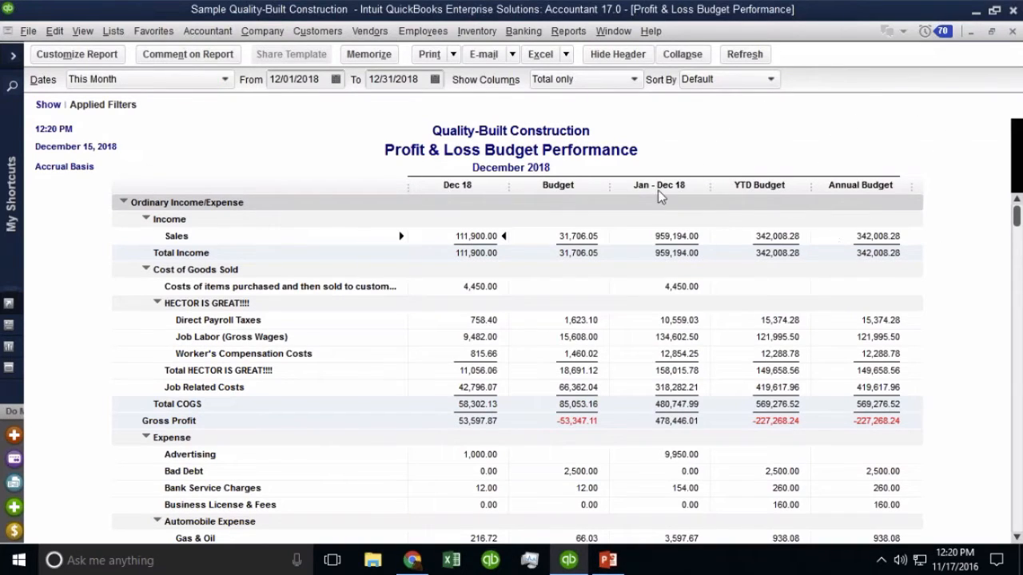
key(ctrl)
key(ctrl)
key(ctrl)
key(ctrl)
key(ctrl)
Set the Budget Performance report's date range from 07/01/2018 to 07/31/2018
click(115, 60)
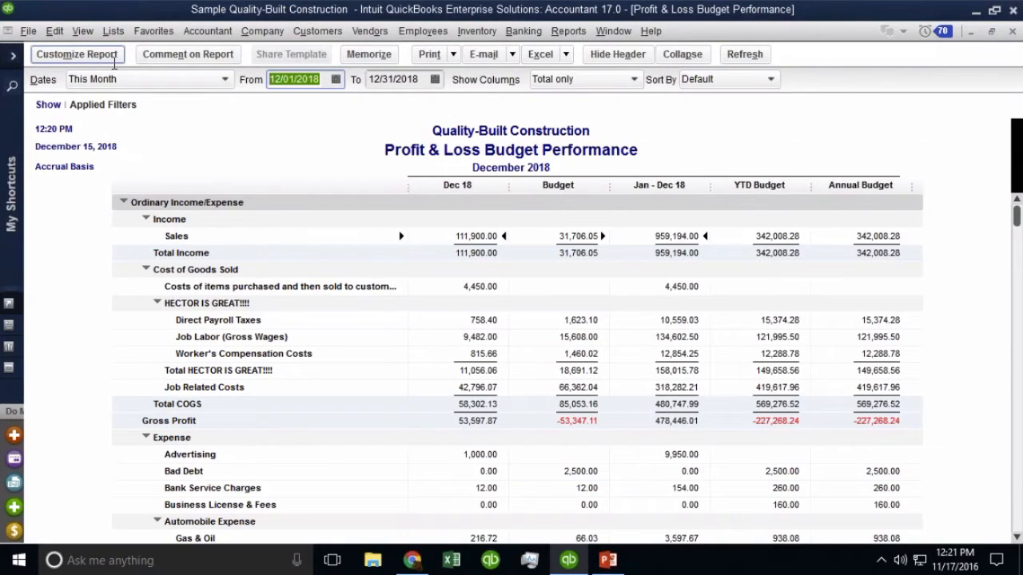
text(07/01/)
text(2018)
key(Tab)
text(07/31/2018)
key(Tab)
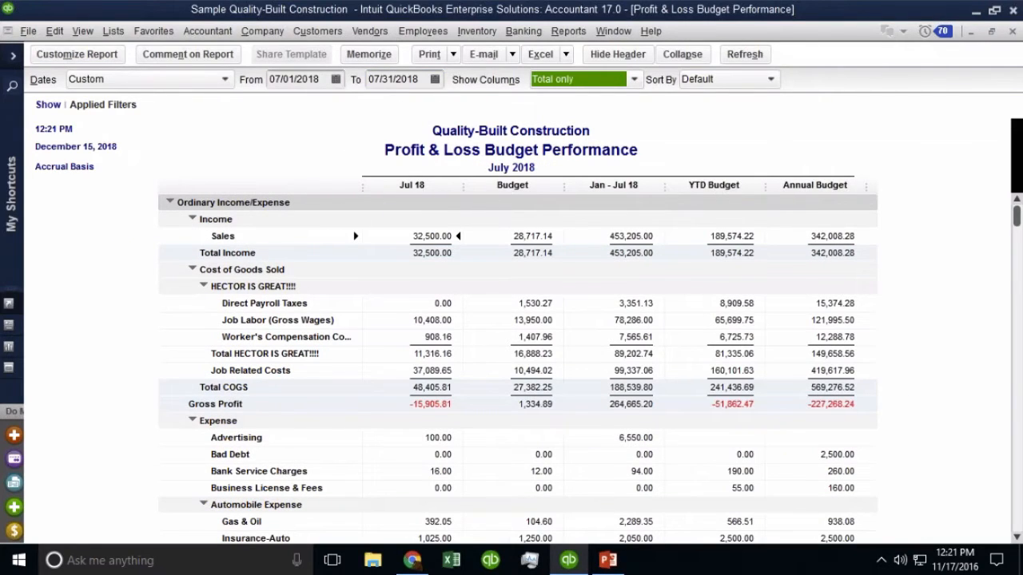
Customize the Budget Performance report to include the % of Budget subcolumn
click(729, 248)
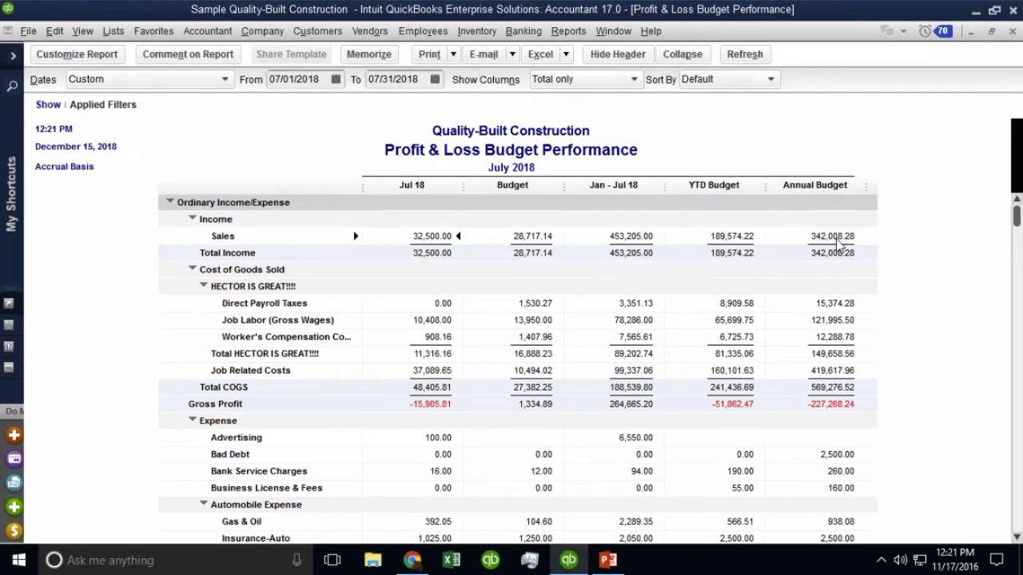
scroll(839, 244, down, 1)
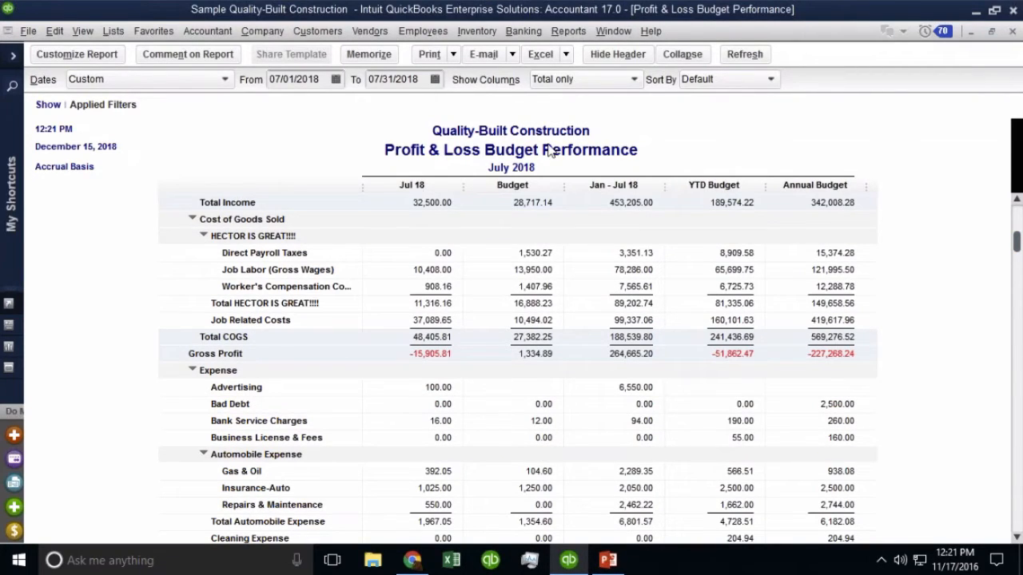
click(77, 53)
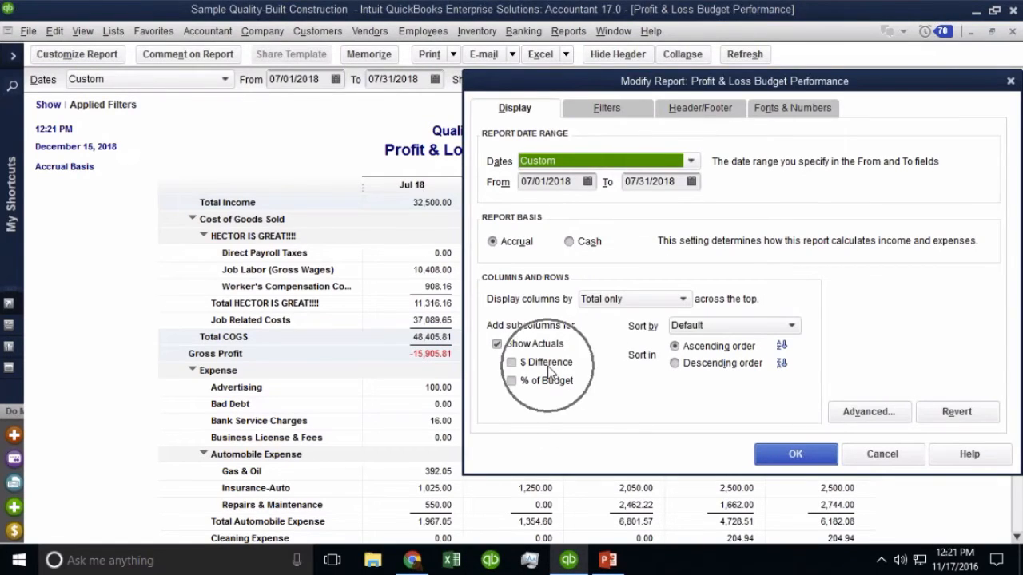
click(543, 388)
click(544, 384)
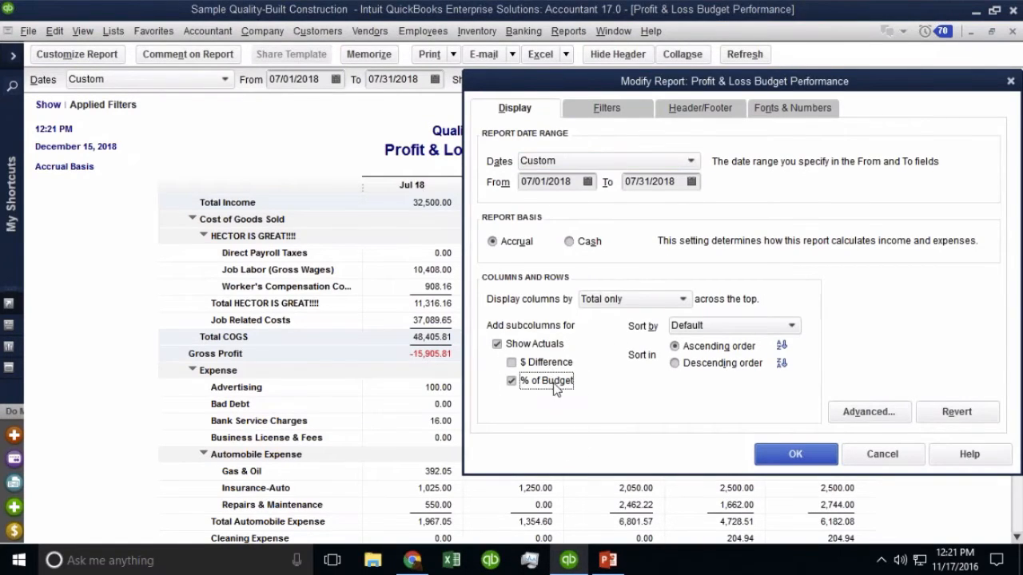
click(795, 454)
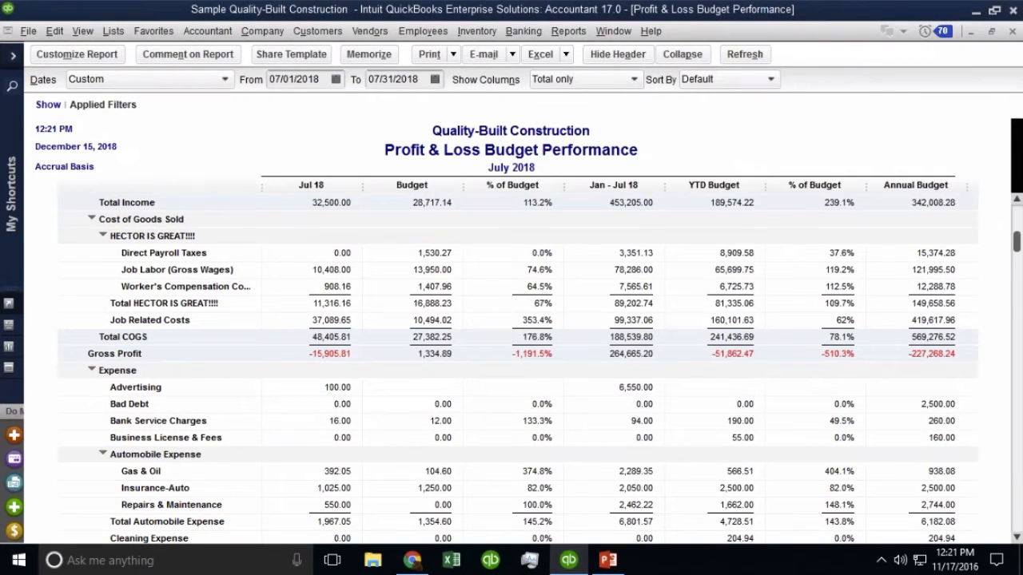
Filter the report's accounts to Expense and other expense accounts
scroll(637, 373, down, 3)
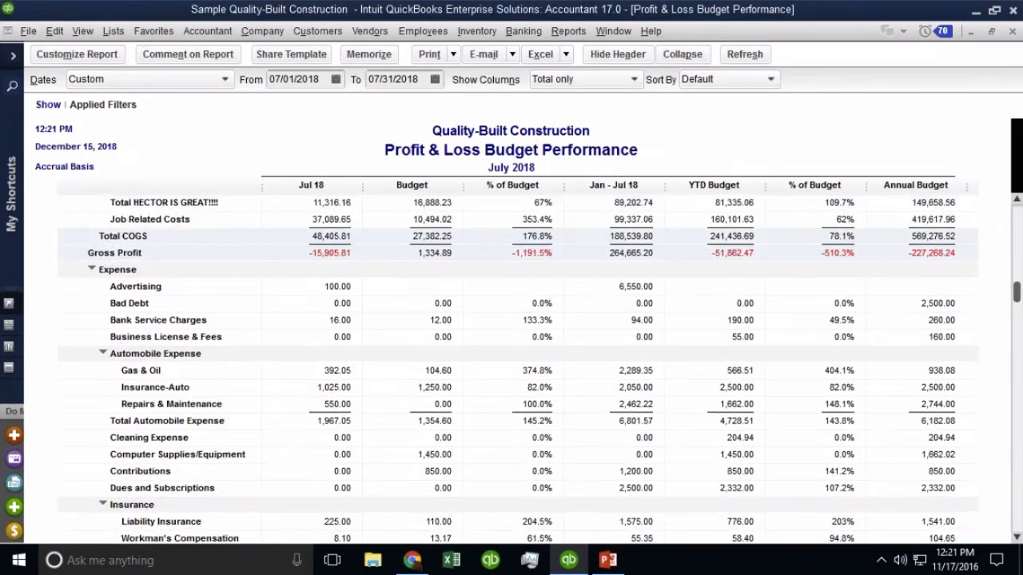
scroll(637, 373, up, 4)
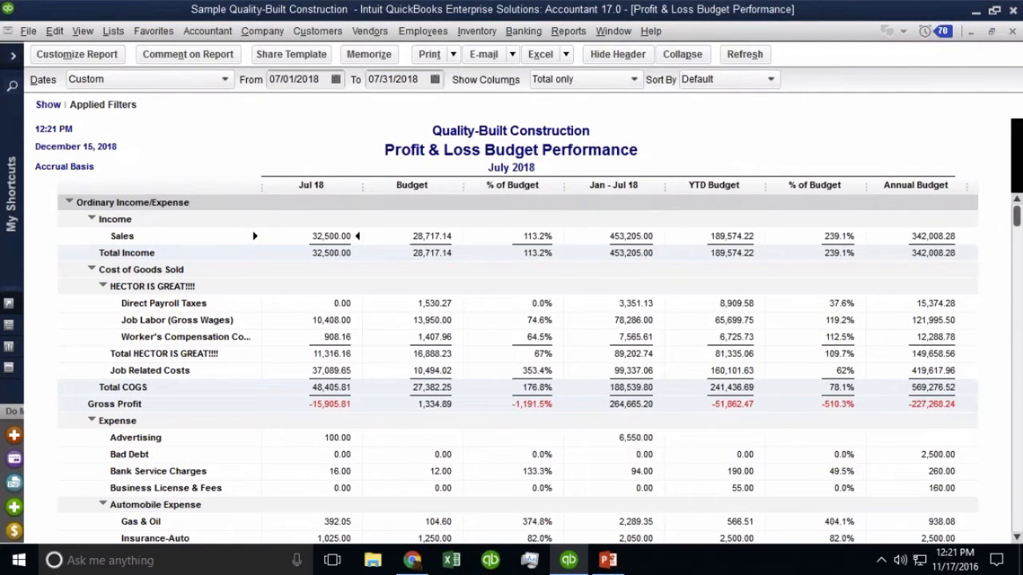
click(75, 57)
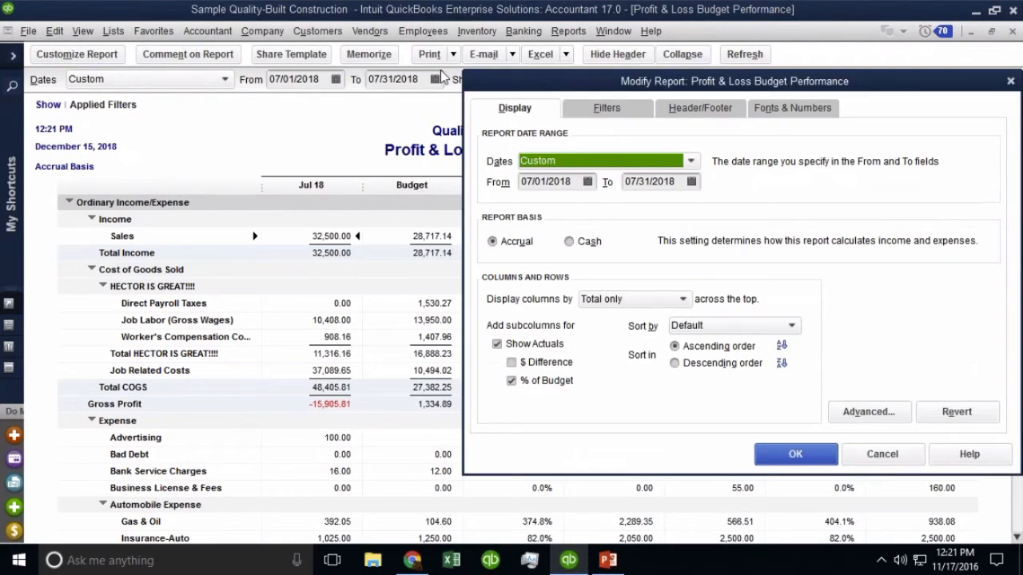
click(624, 108)
click(512, 199)
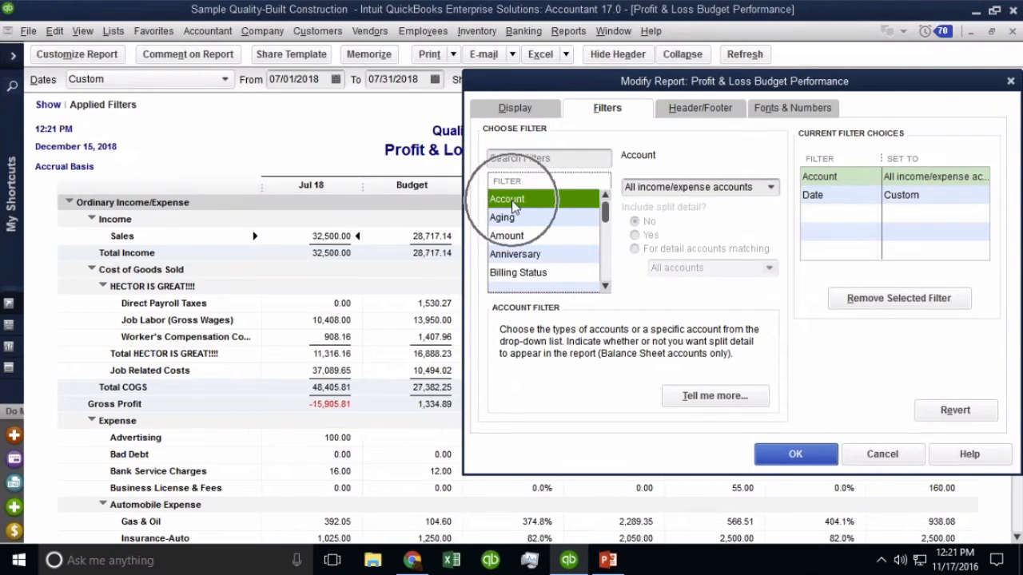
click(769, 188)
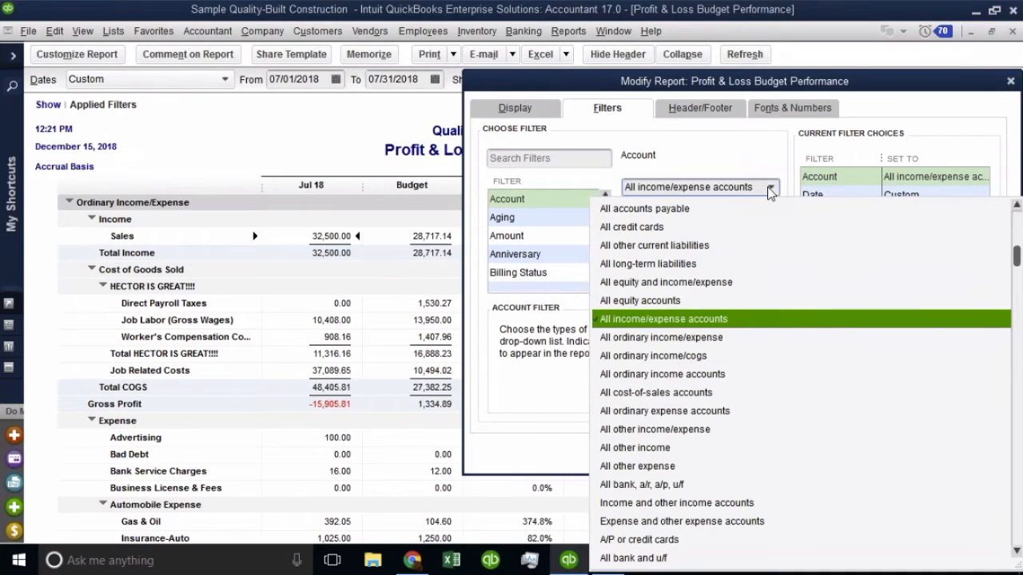
click(698, 411)
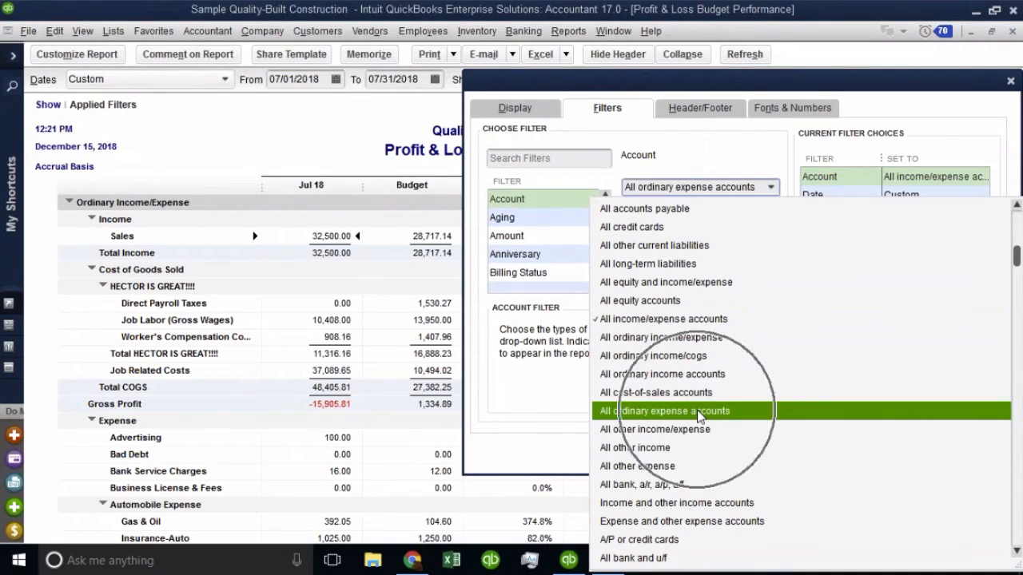
click(706, 524)
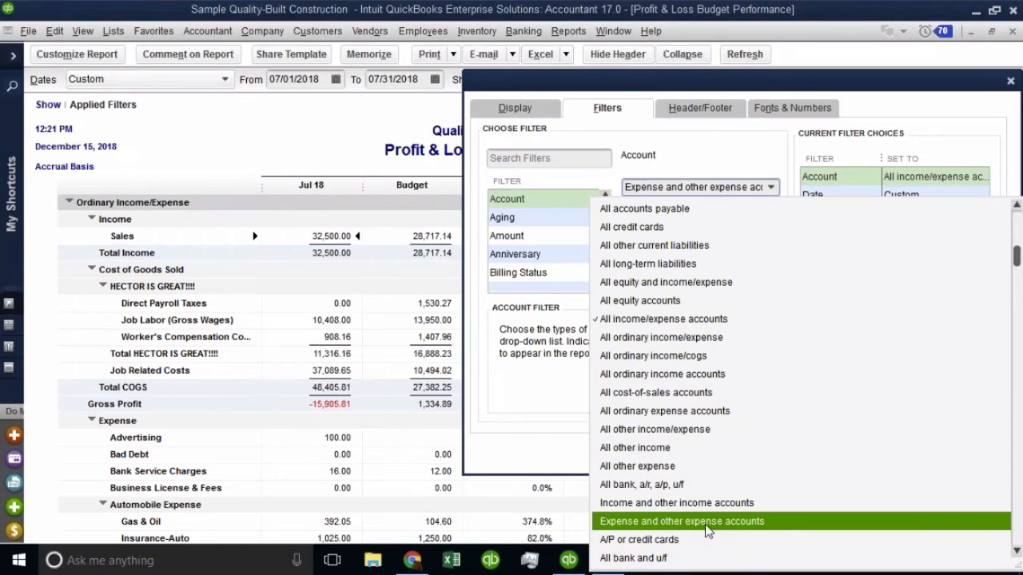
click(708, 528)
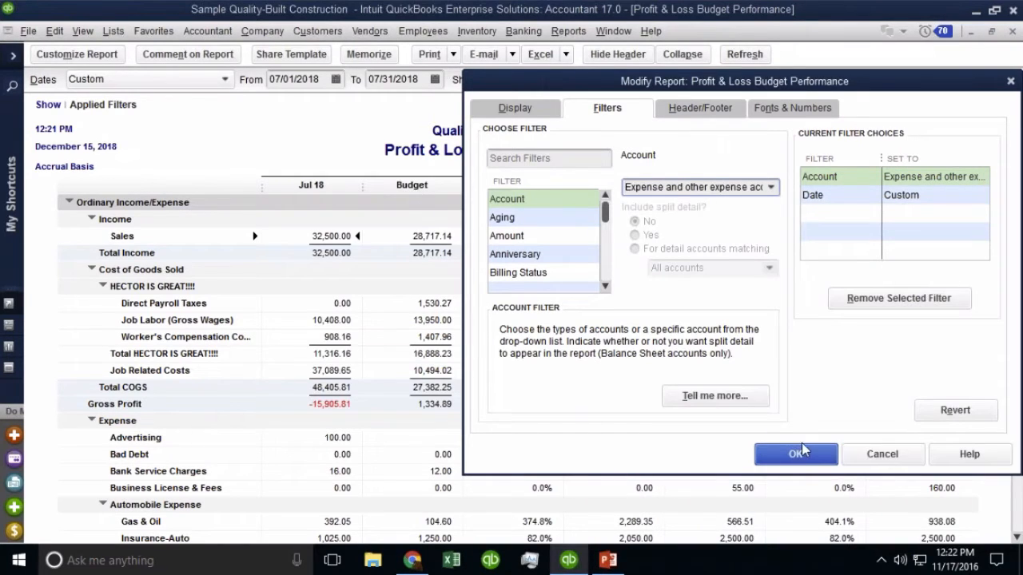
click(796, 516)
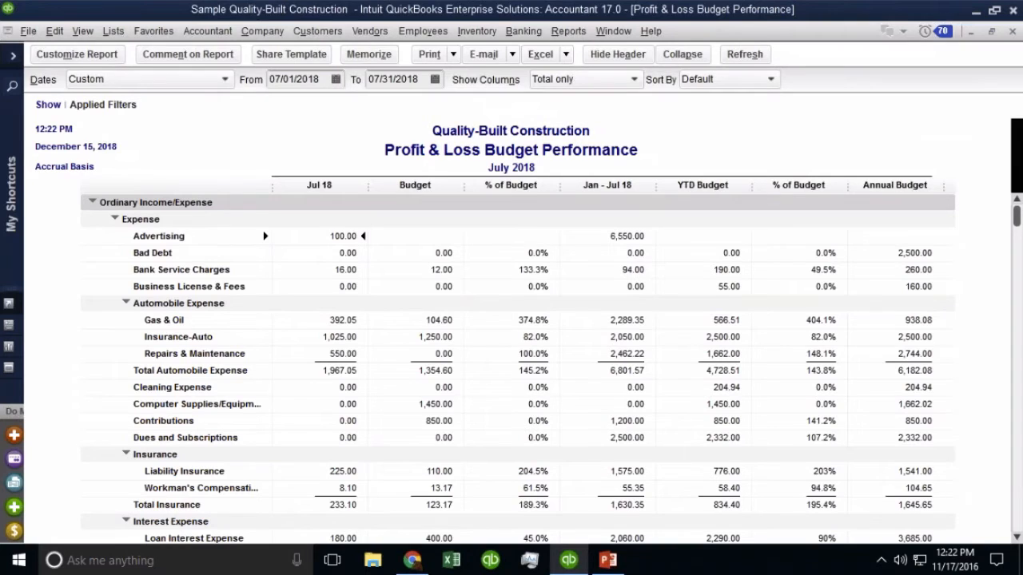
Preview the report's printout at a larger zoom, and leave the print settings without printing
click(429, 54)
click(440, 74)
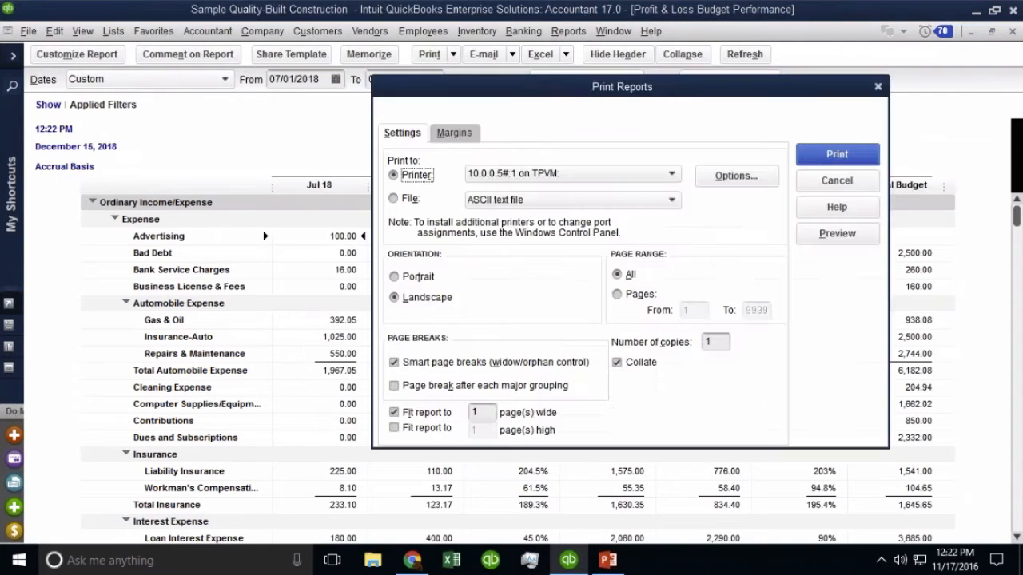
click(838, 233)
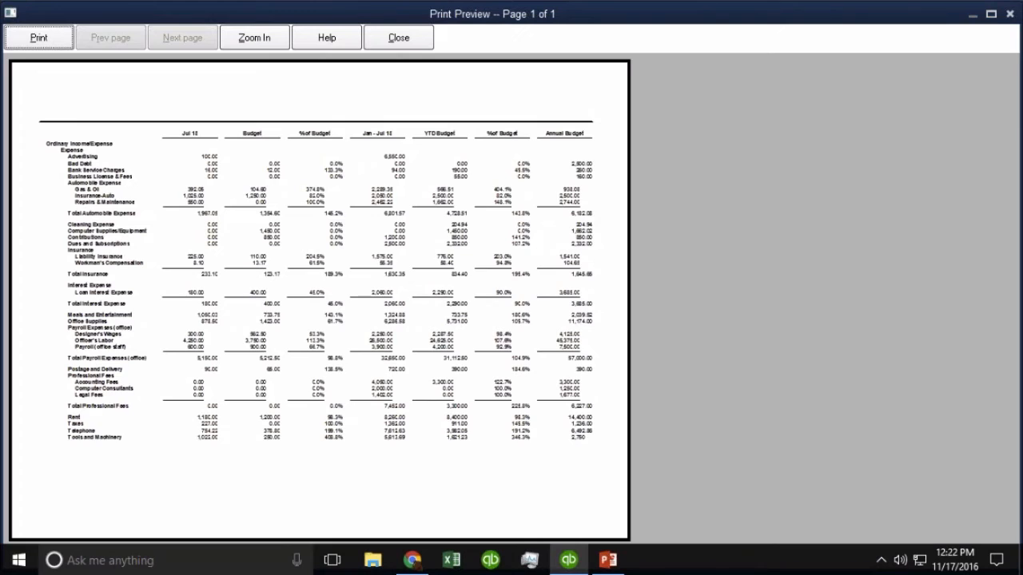
click(333, 207)
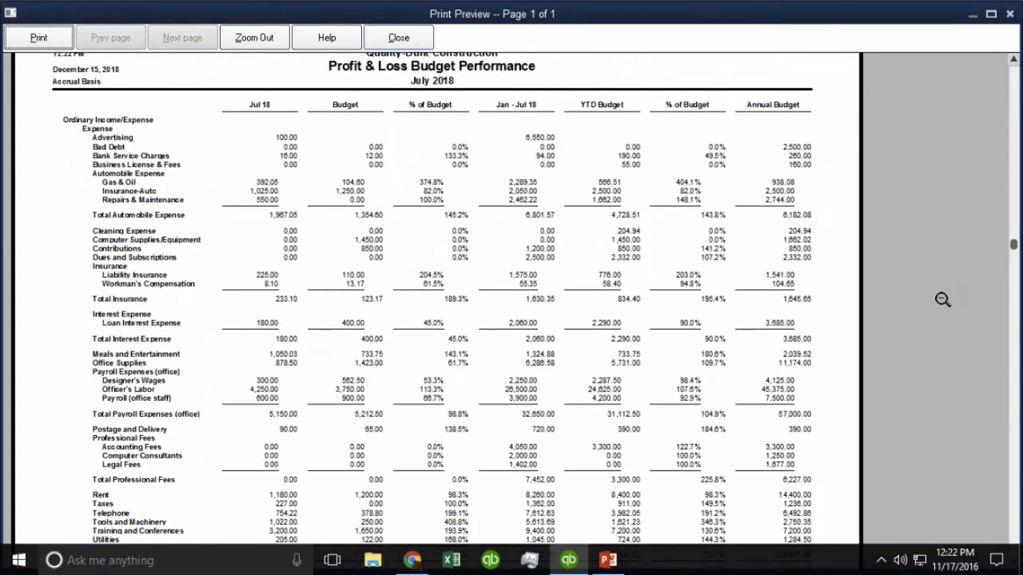
click(399, 38)
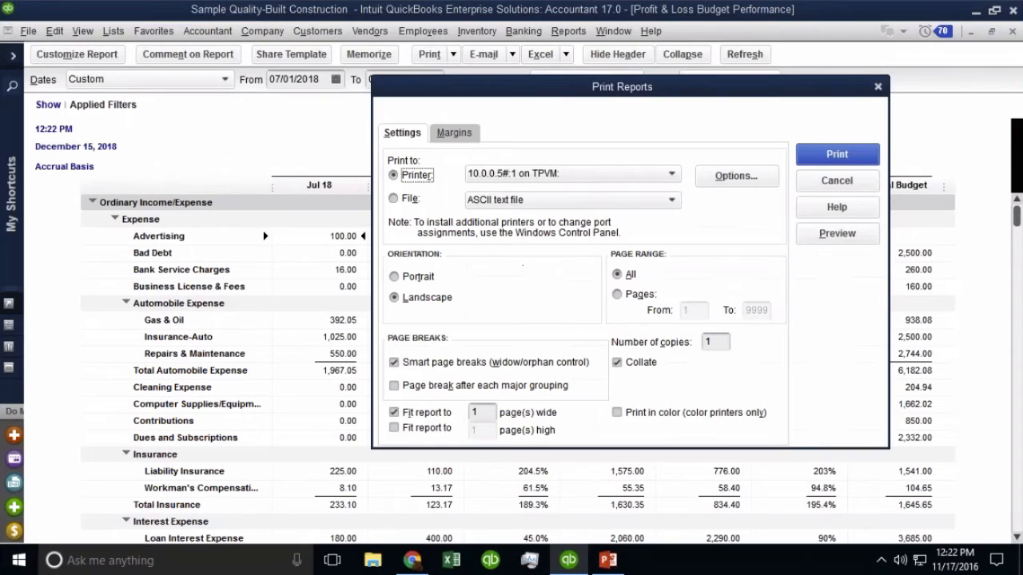
click(839, 181)
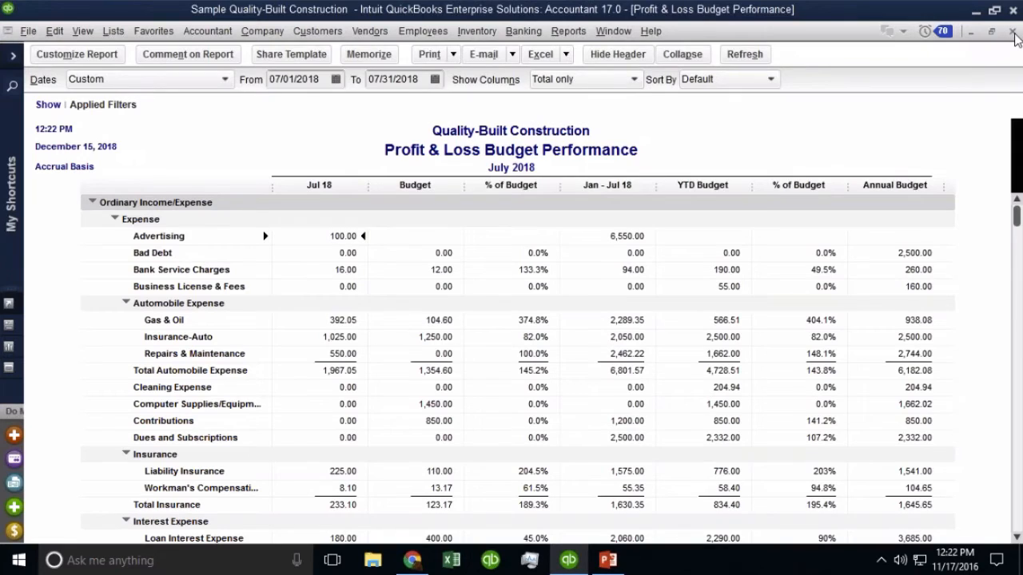
Close the Budget Performance report and show the Forecast slide in the PowerPoint presentation
click(1012, 32)
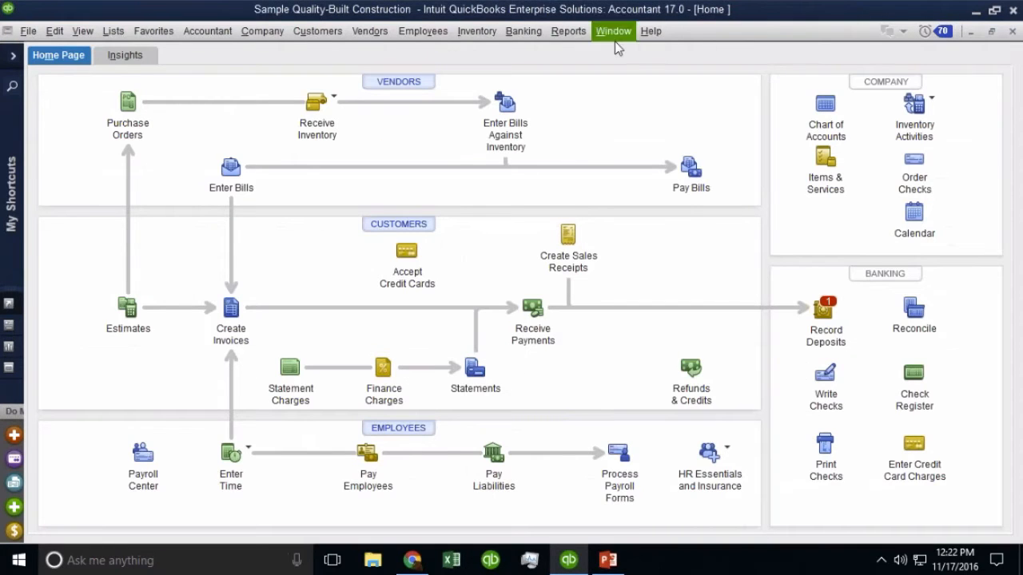
click(608, 559)
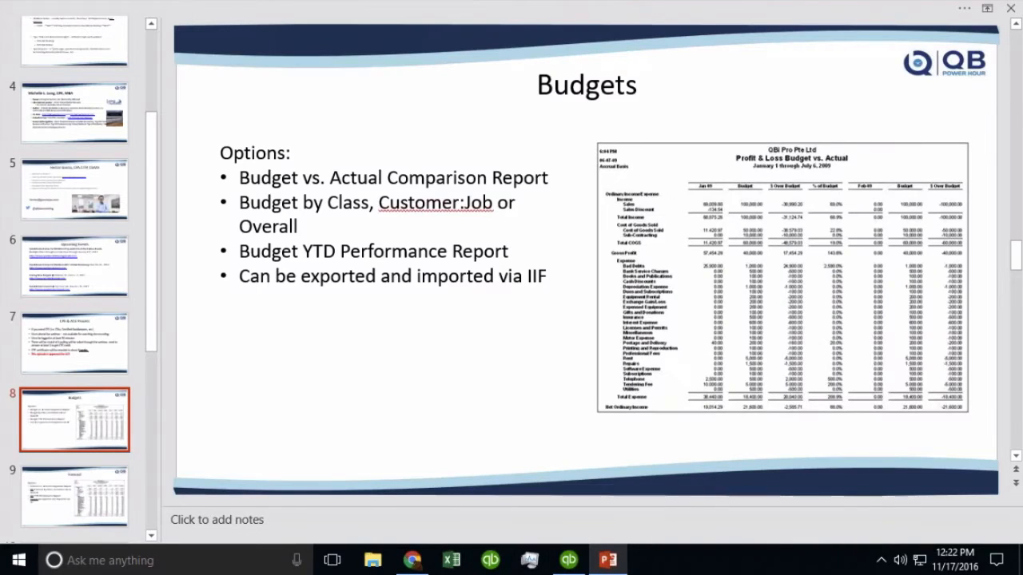
click(62, 485)
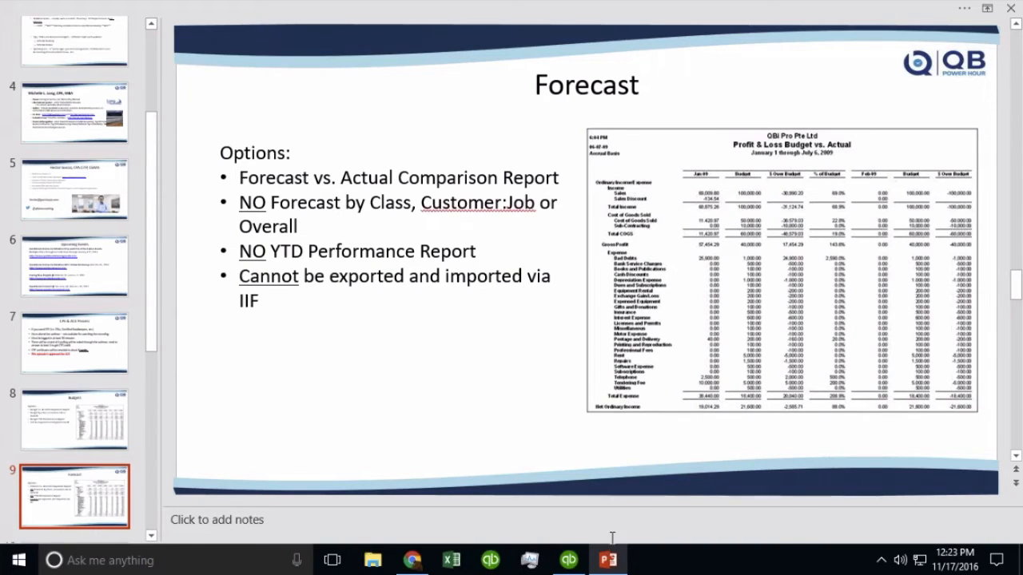
Switch back to QuickBooks and create a 2018 forecast with no additional criteria from the previous year's actual data
click(568, 564)
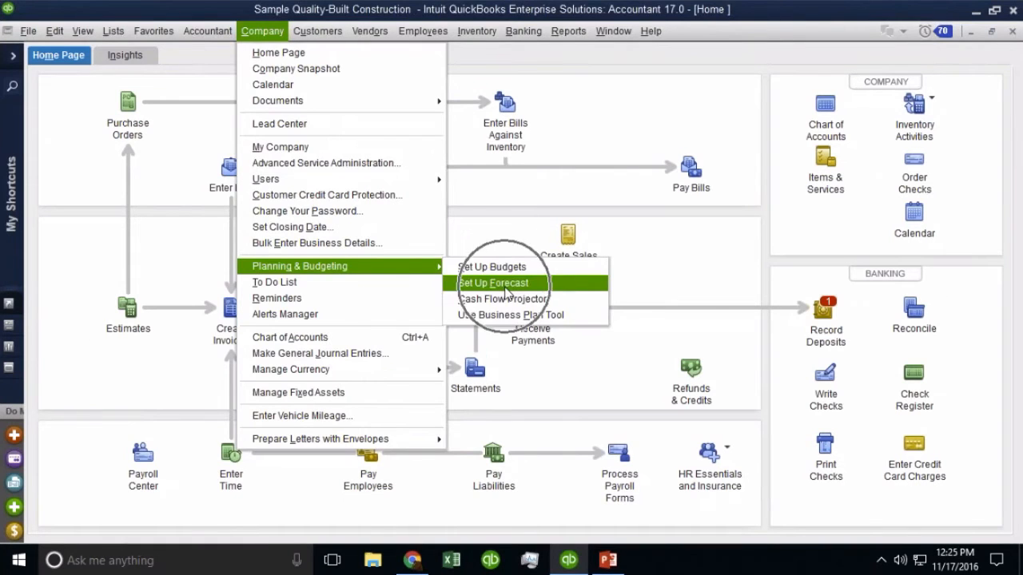
click(507, 286)
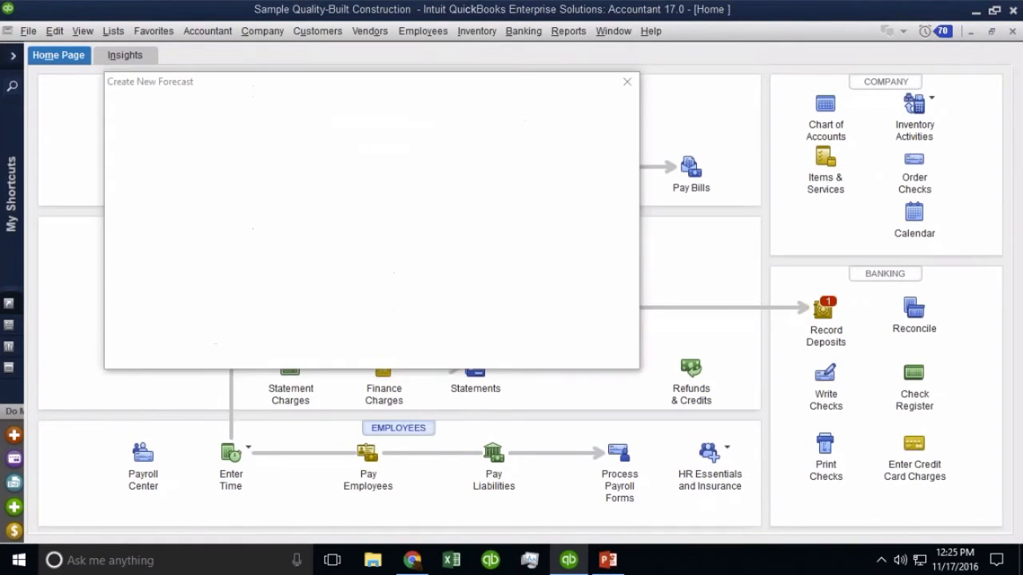
click(322, 187)
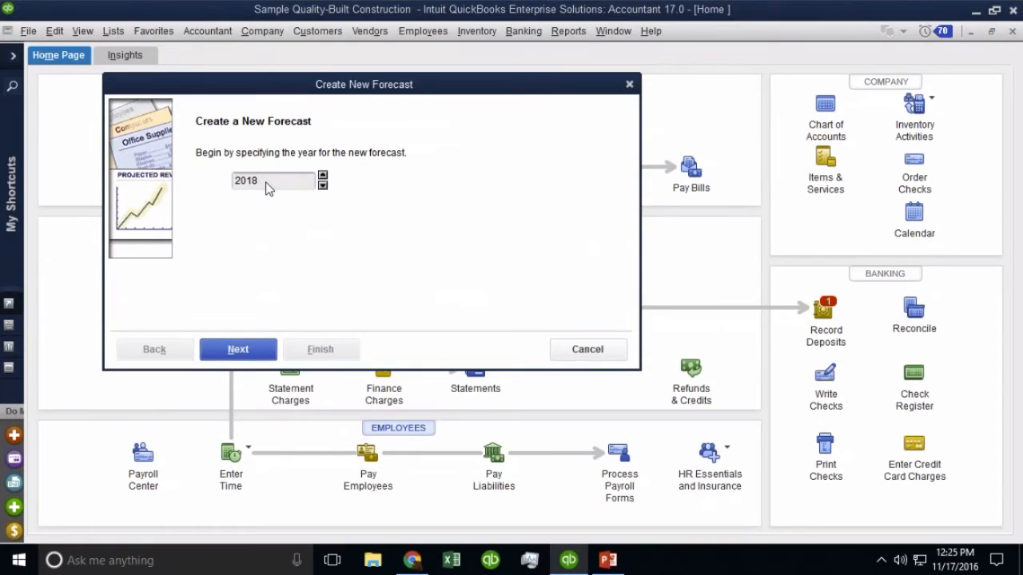
click(276, 350)
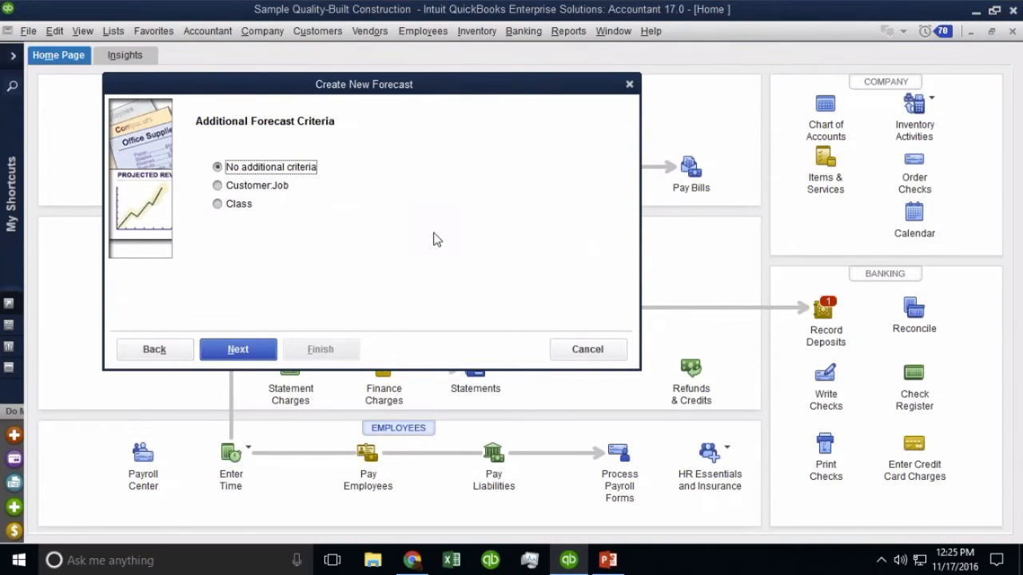
click(246, 351)
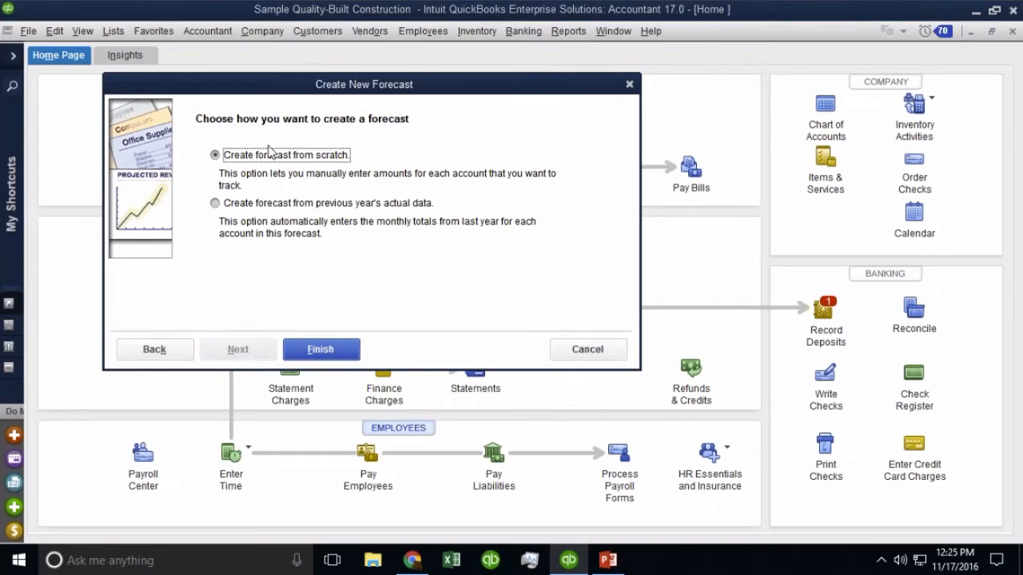
click(281, 205)
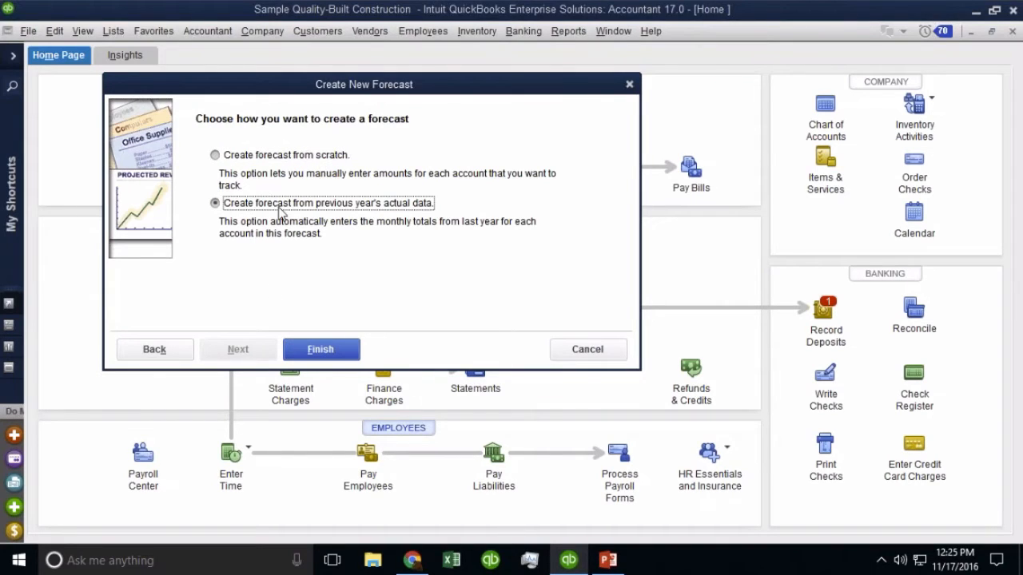
click(345, 355)
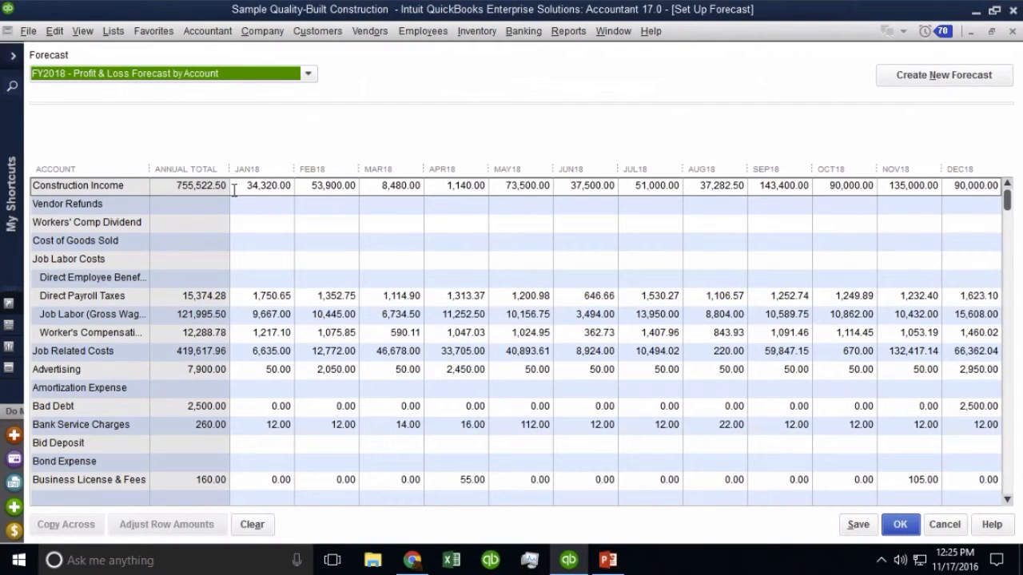
Set the January 2018 Construction Income forecast to 50,000 and copy that amount across the remaining months
drag(262, 185, 244, 186)
click(247, 293)
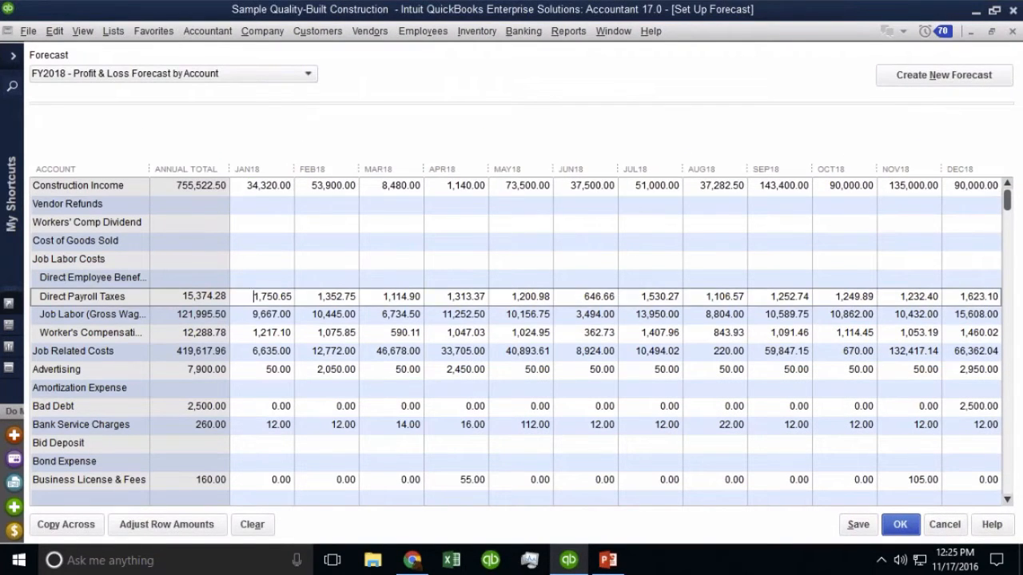
click(388, 193)
double_click(265, 187)
text(50000)
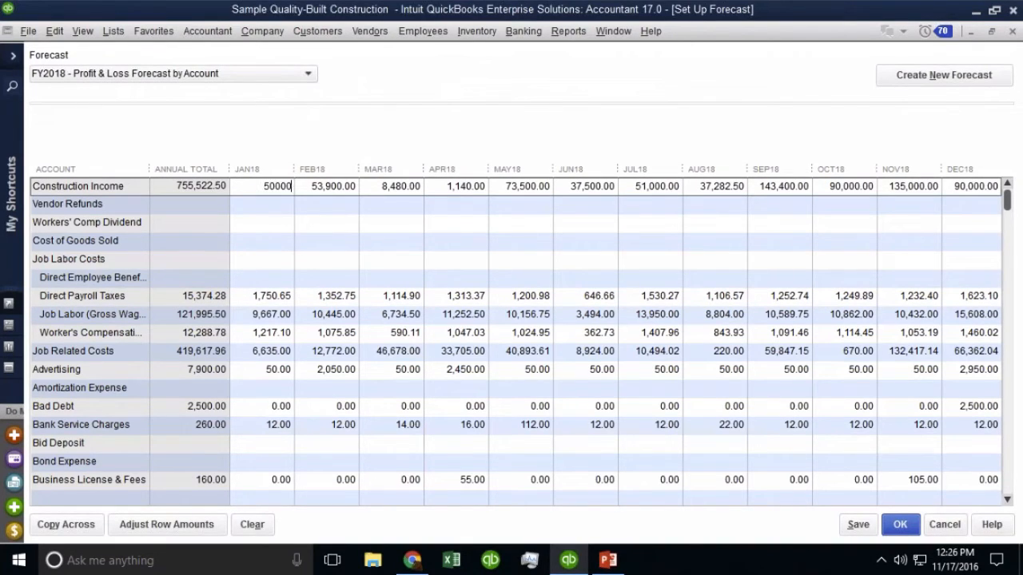
double_click(247, 185)
click(67, 524)
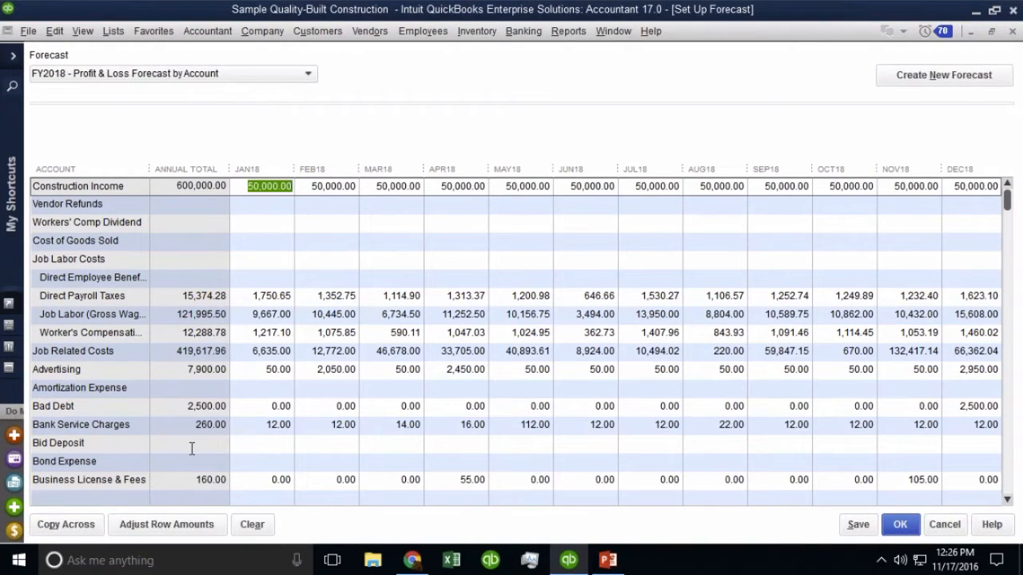
Increase the Construction Income forecast by 5% from the currently selected month with compounding enabled, and save and close the forecast
click(168, 524)
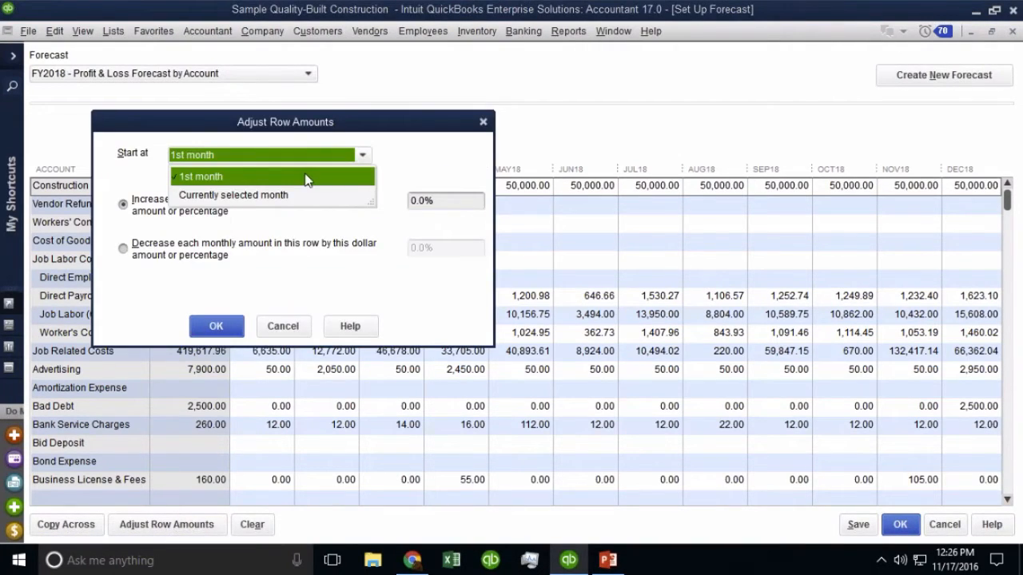
click(228, 195)
click(426, 200)
text(5)
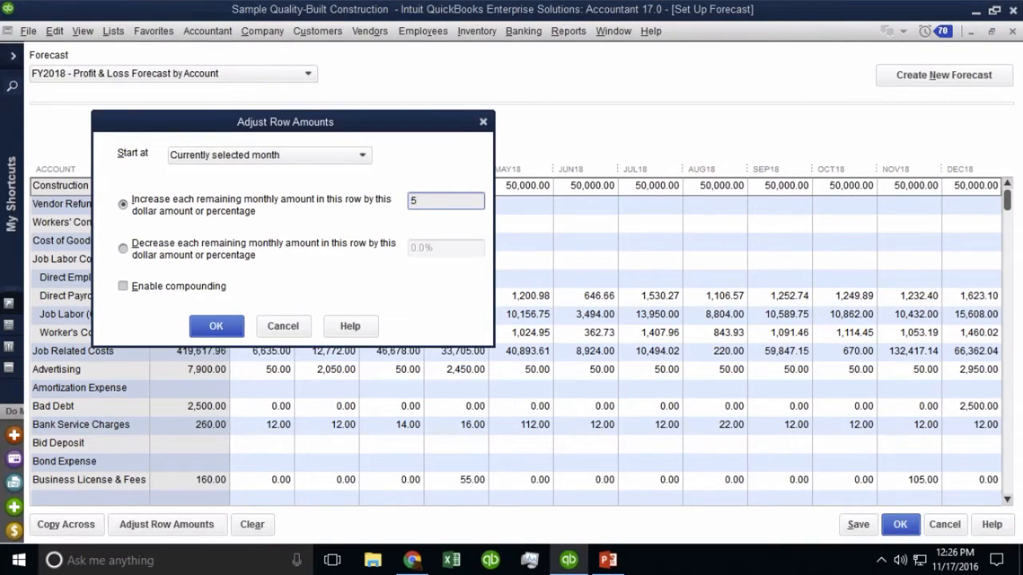
text(%)
click(189, 286)
click(215, 326)
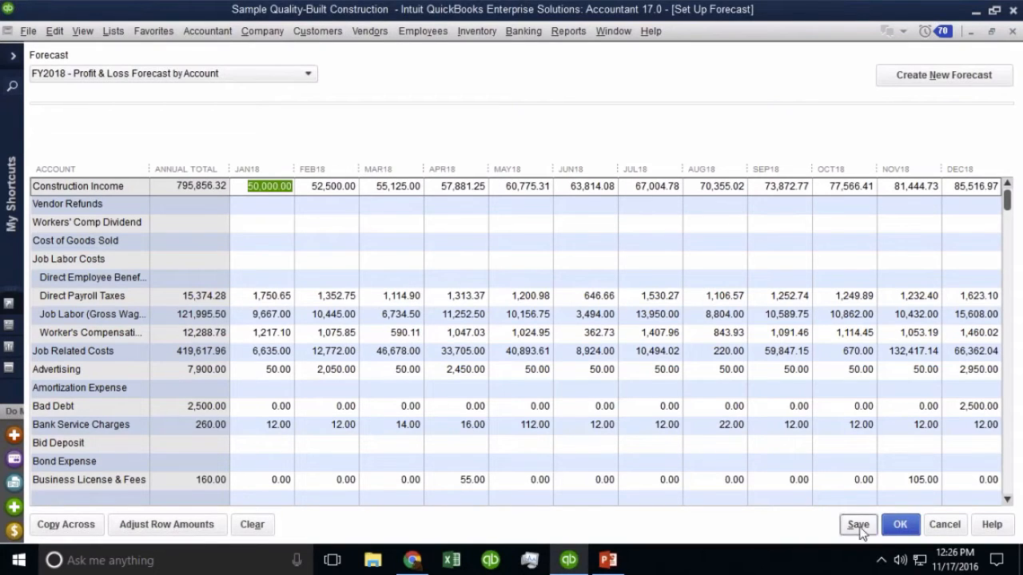
click(897, 523)
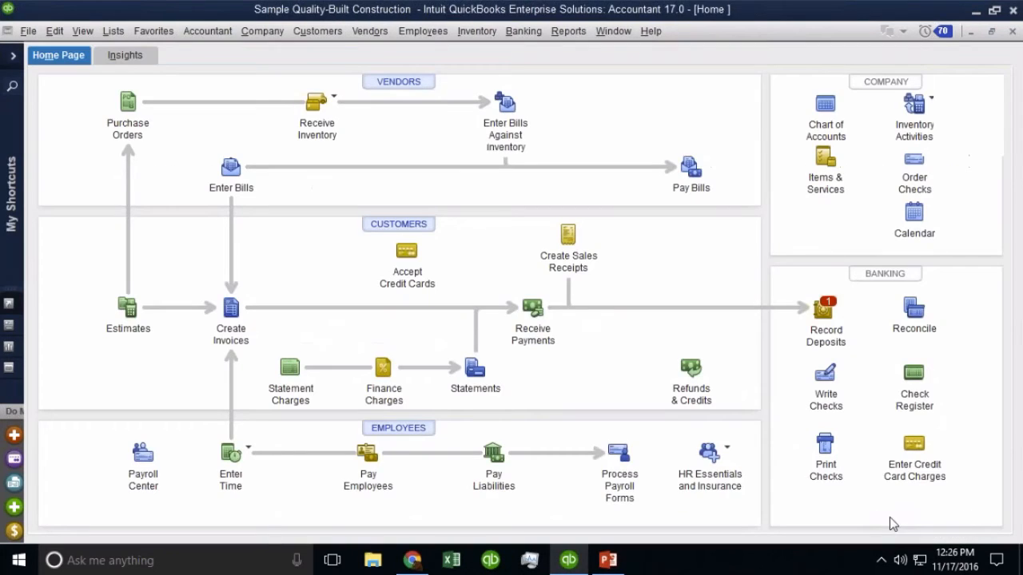
Run the Forecast vs. Actual report for the FY2018 Profit & Loss Forecast by Account
click(568, 31)
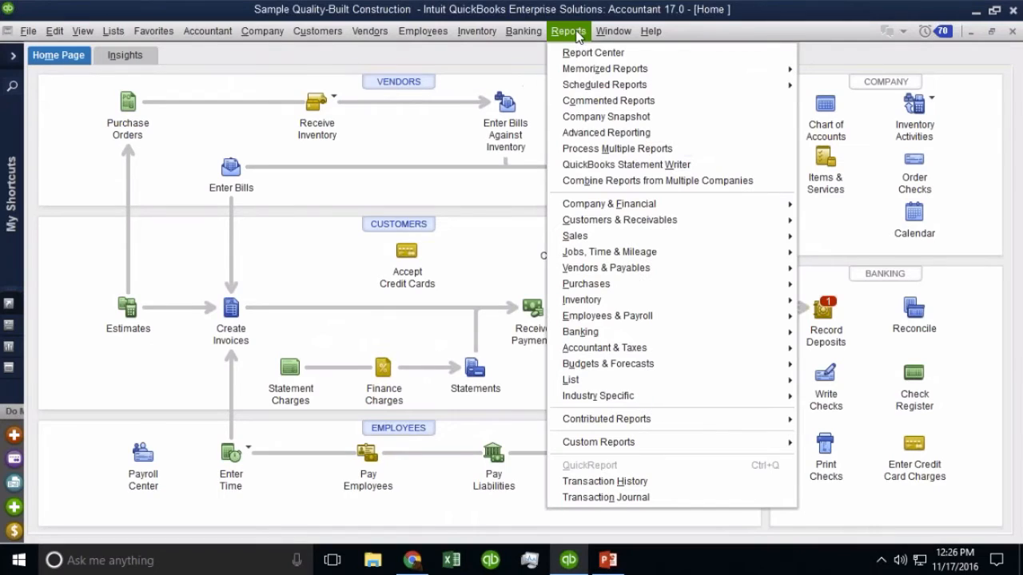
mouse_move(645, 373)
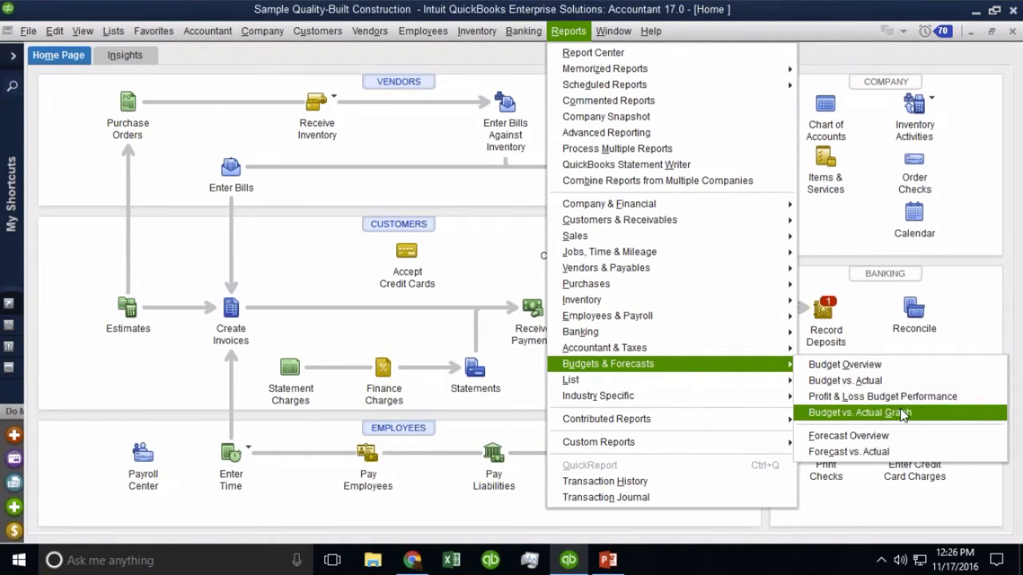
click(879, 452)
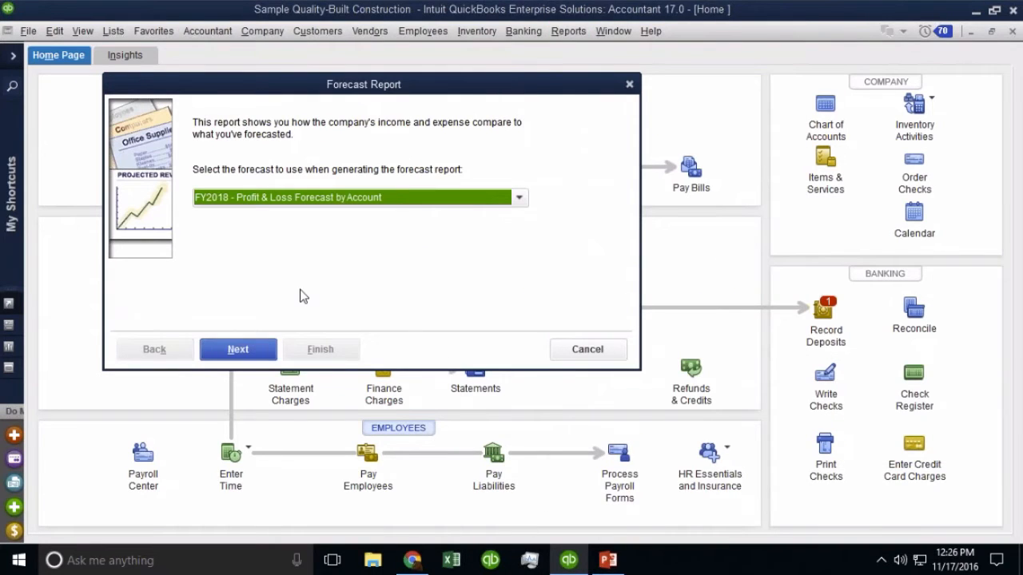
click(240, 352)
click(333, 357)
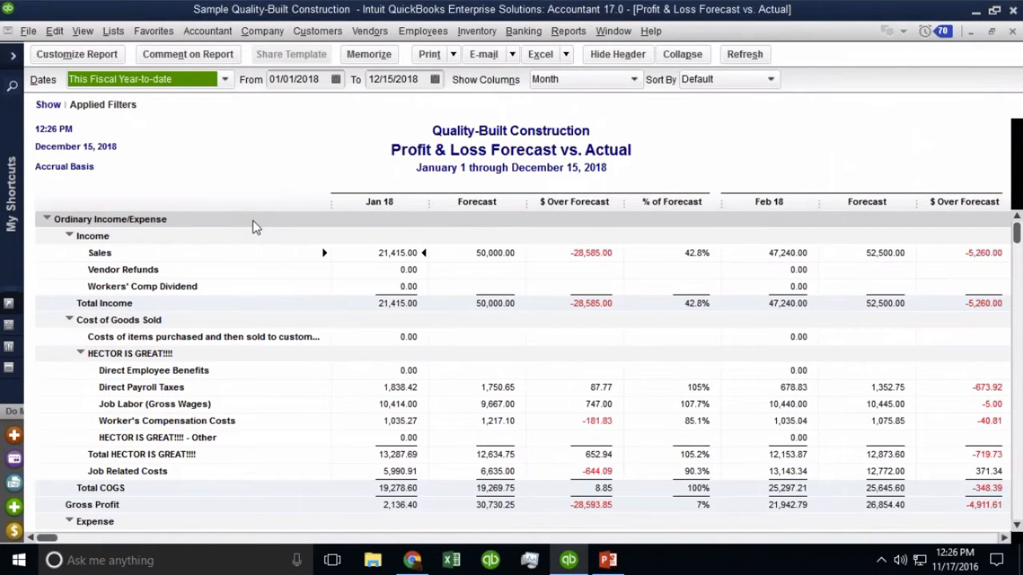
Look at the report's customization options without changing them, and show the Forecast vs. Actual columns by quarter
click(111, 56)
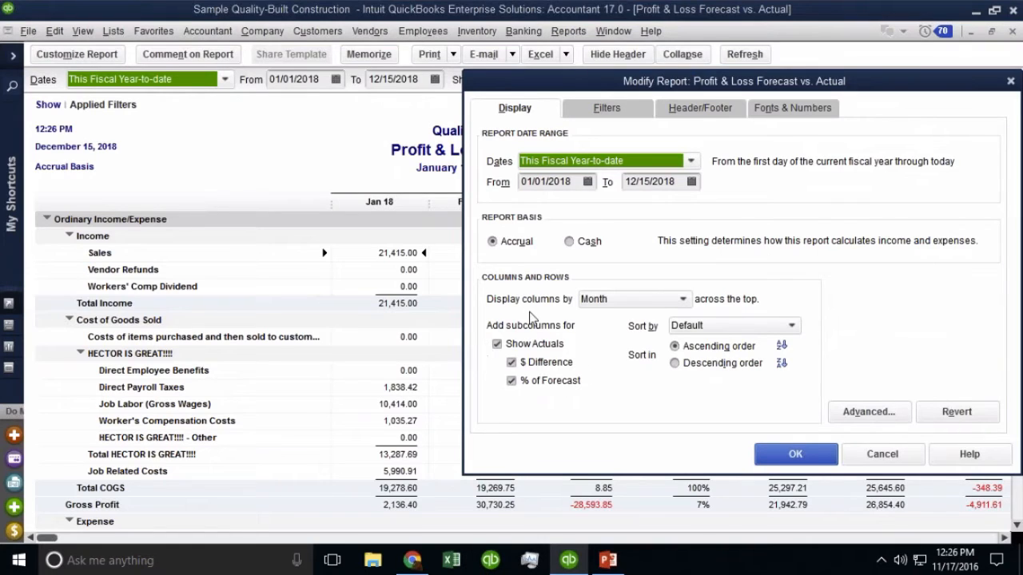
click(849, 453)
click(580, 79)
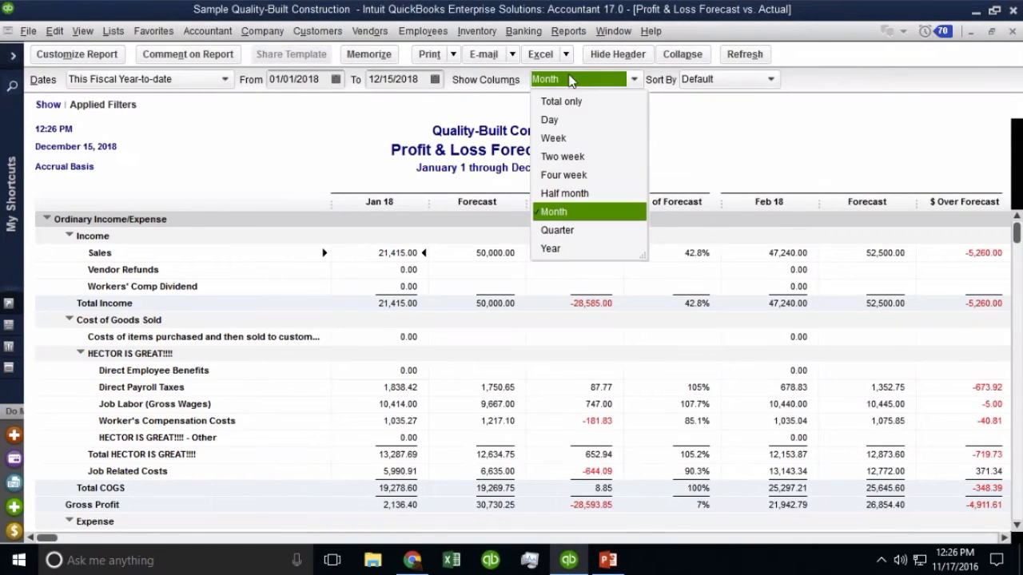
click(565, 231)
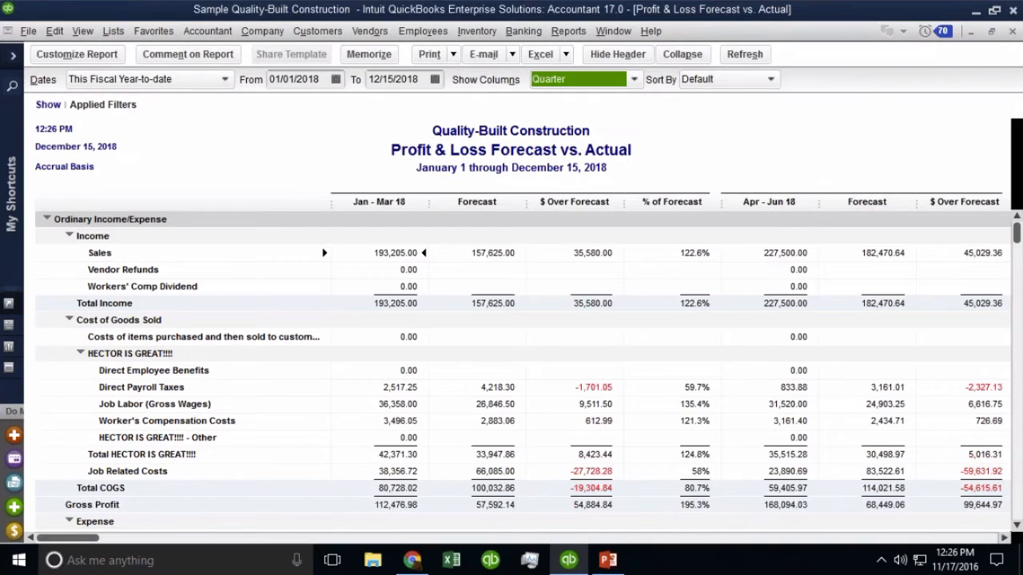
Open the Budget vs. Actual Graph, page through its account groups, and close both the graph and the Forecast vs. Actual report
click(568, 30)
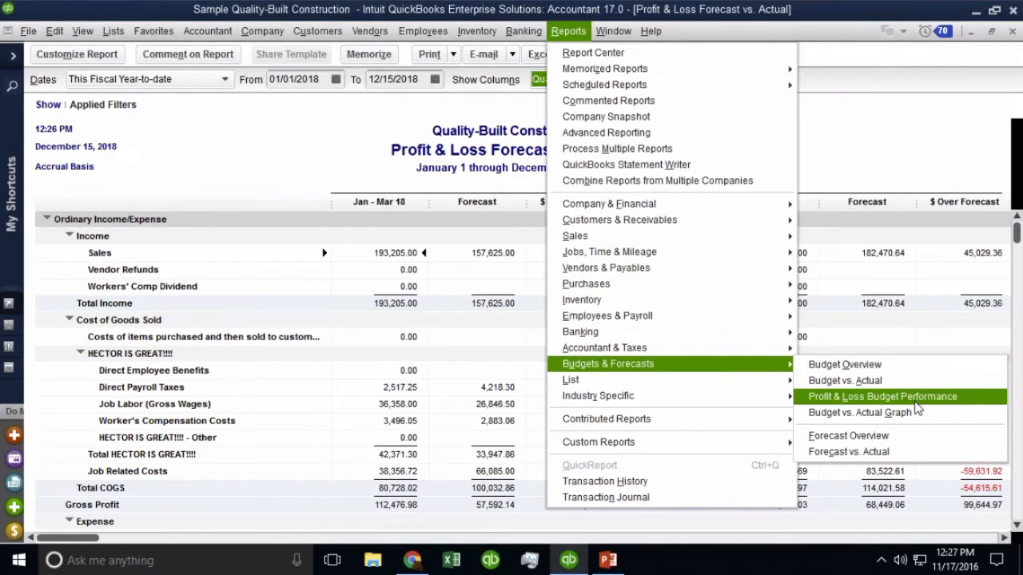
click(887, 414)
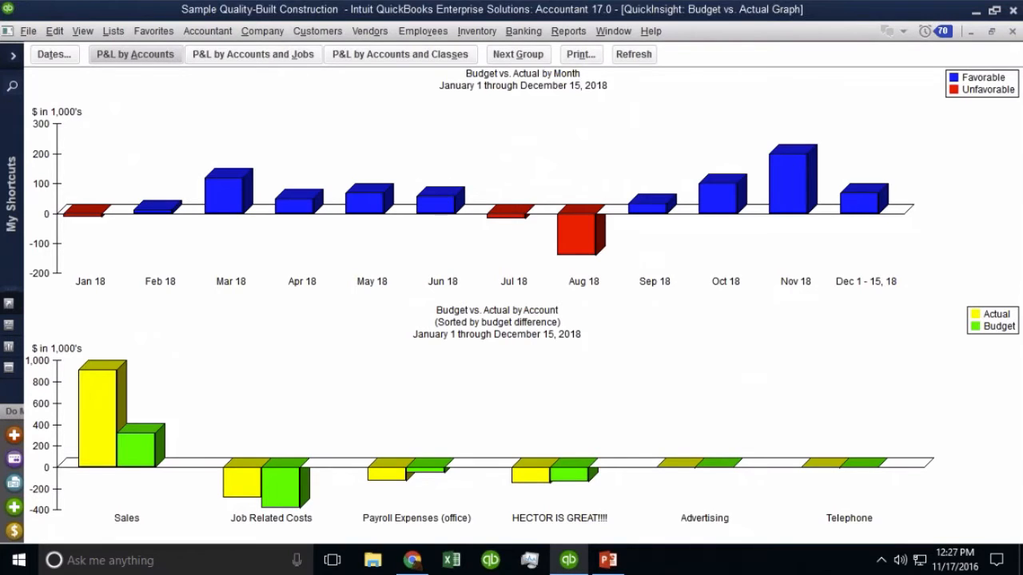
click(527, 56)
click(530, 59)
click(530, 59)
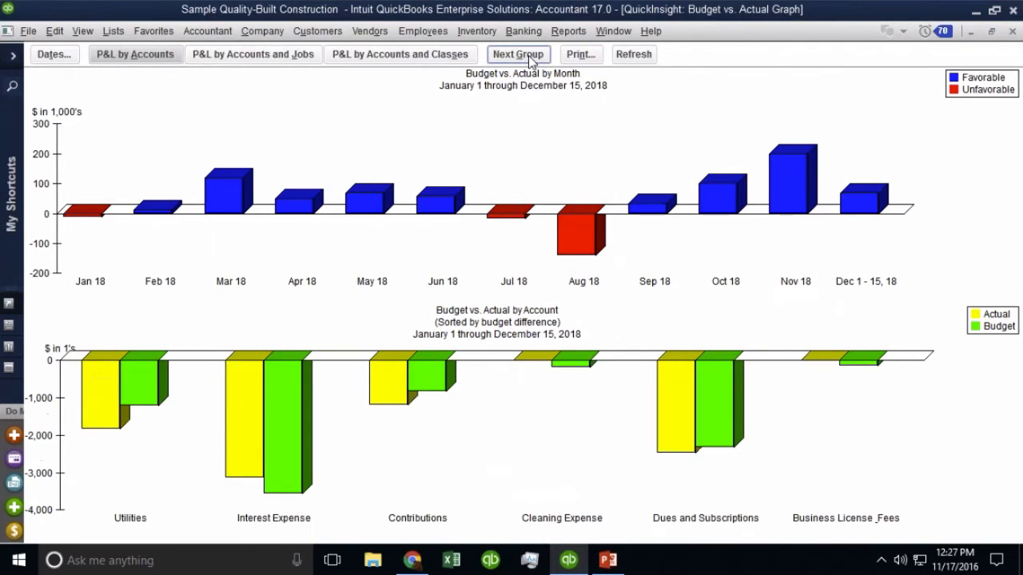
click(530, 59)
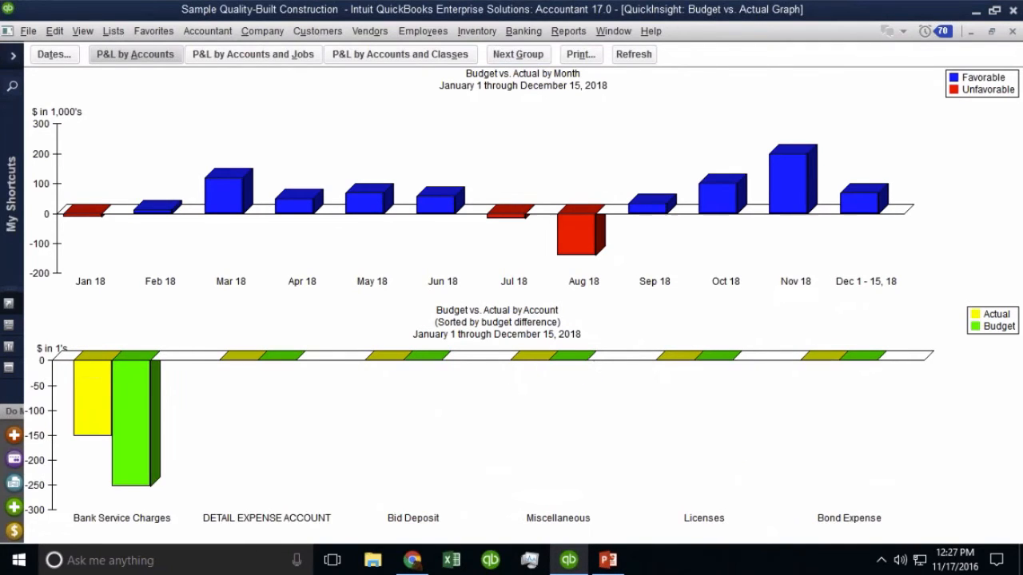
click(1013, 30)
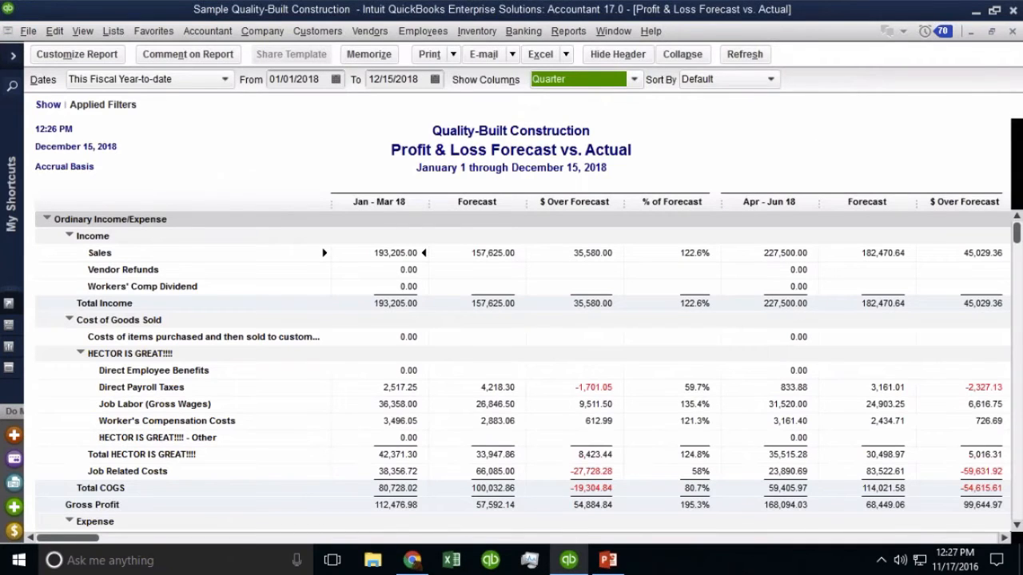
click(1009, 30)
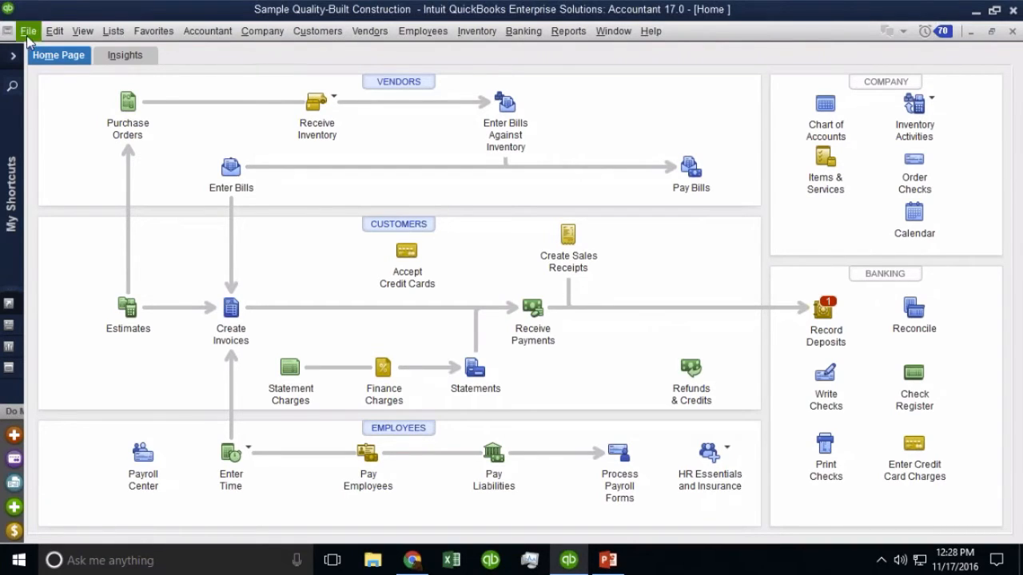
Open the budget setup for the FY2018 Profit & Loss by Account budget
click(263, 31)
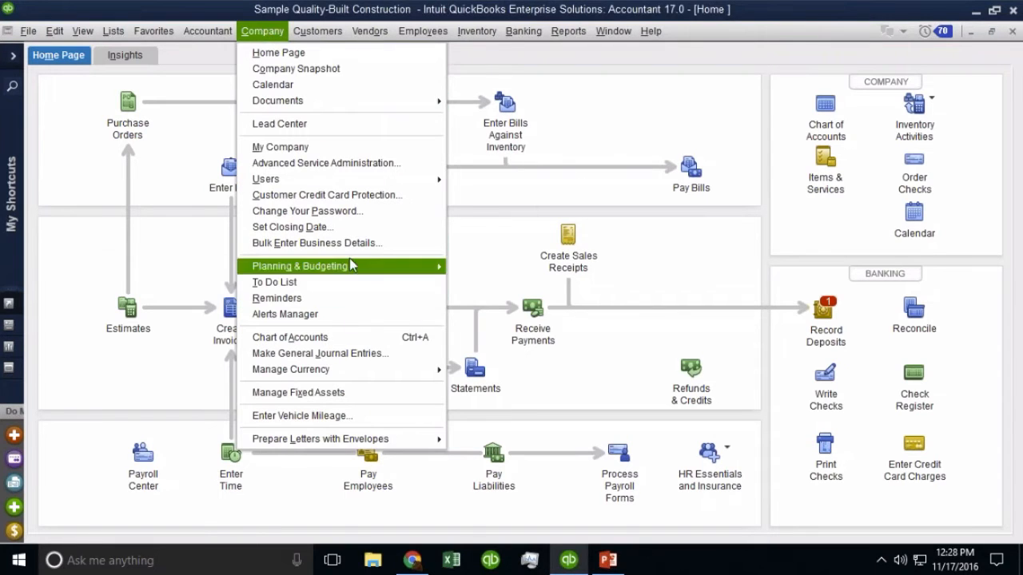
mouse_move(352, 267)
click(479, 267)
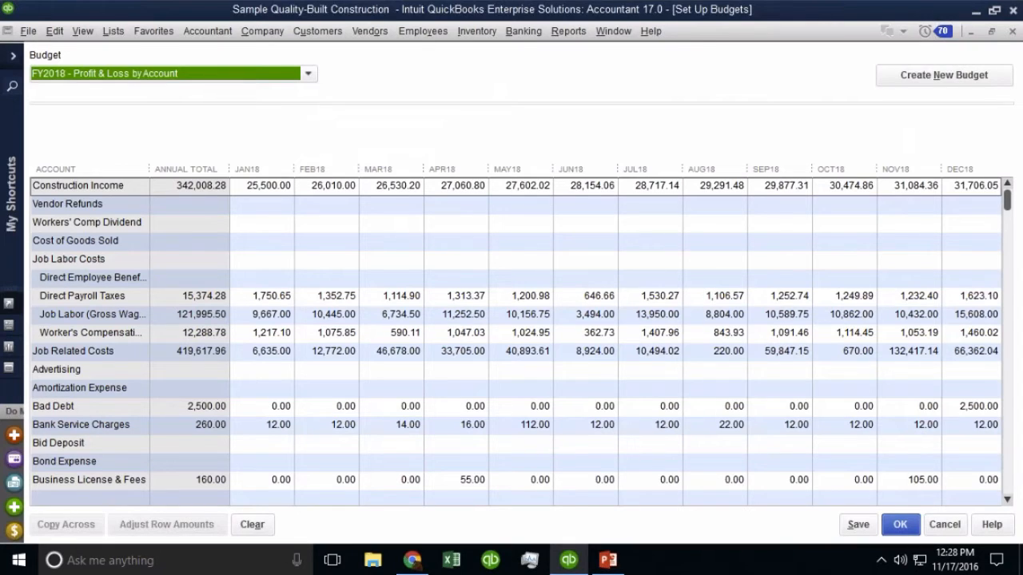
Export only the Budgets list to an IIF file named budget2018 on the Desktop
click(28, 31)
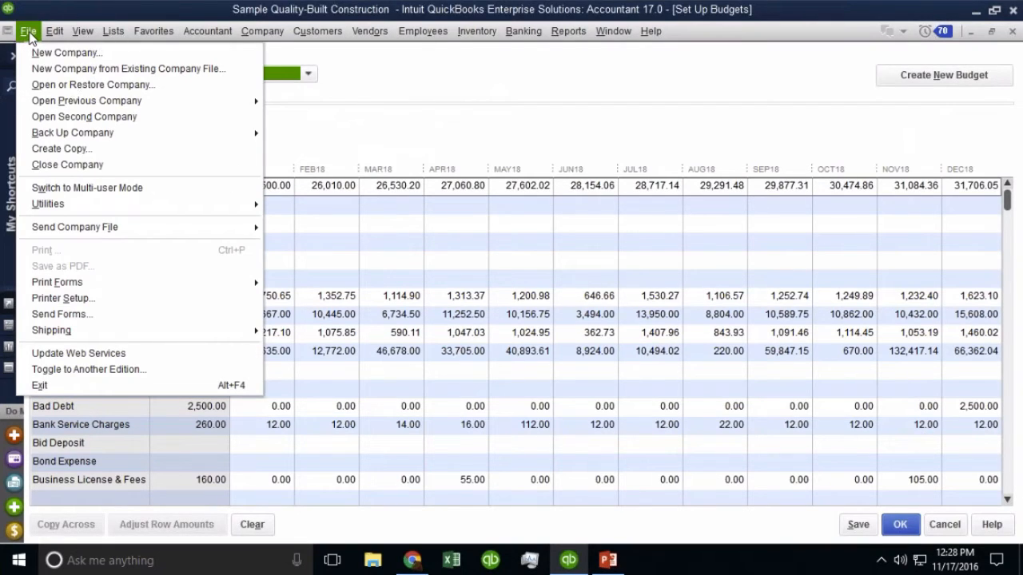
click(66, 206)
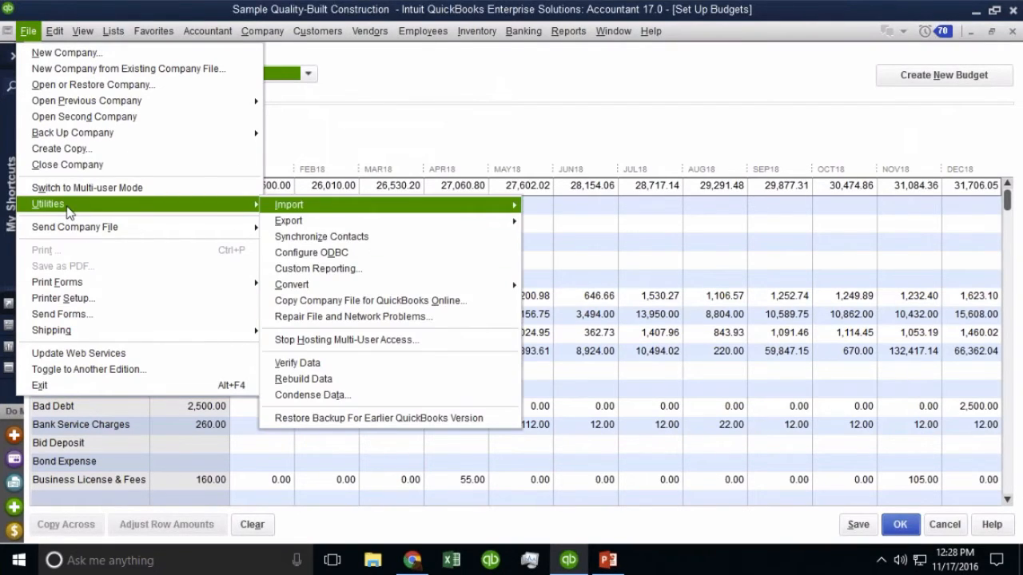
click(342, 221)
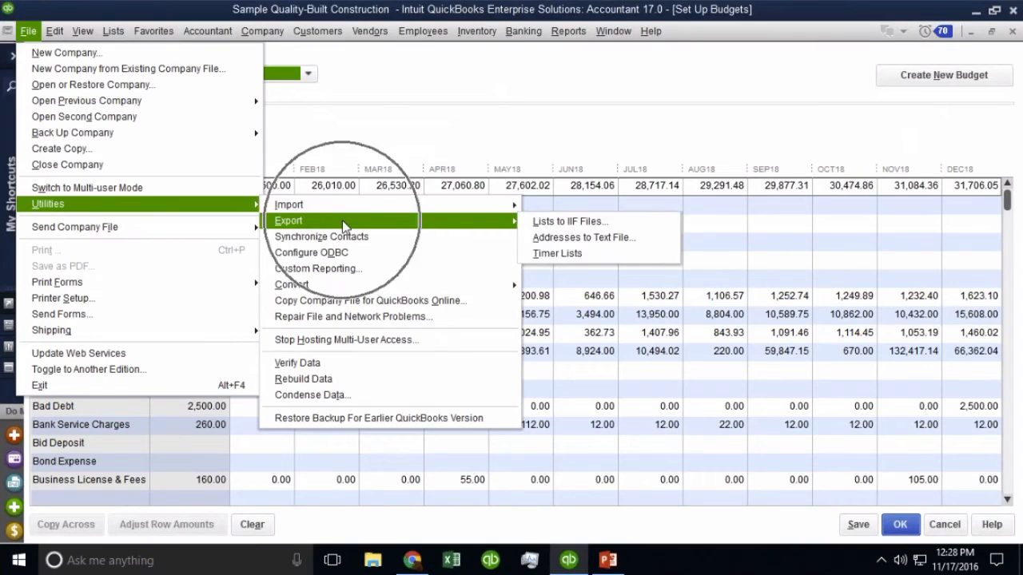
click(581, 226)
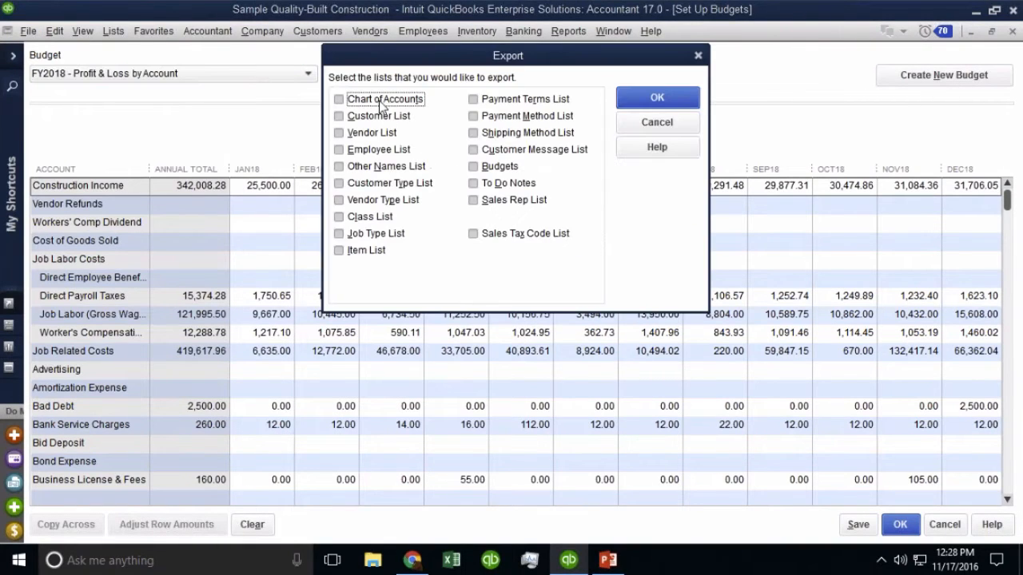
click(497, 168)
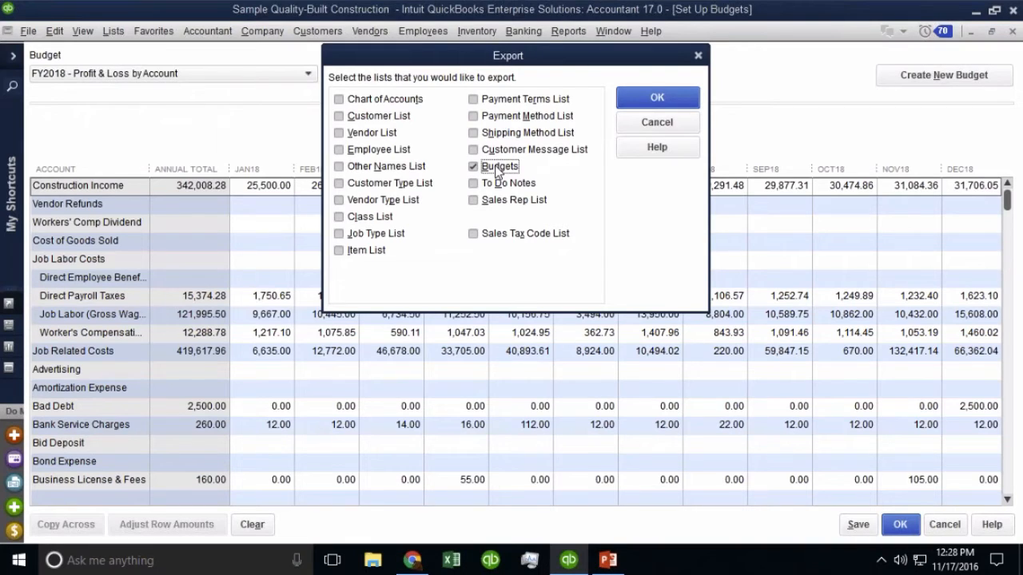
click(657, 97)
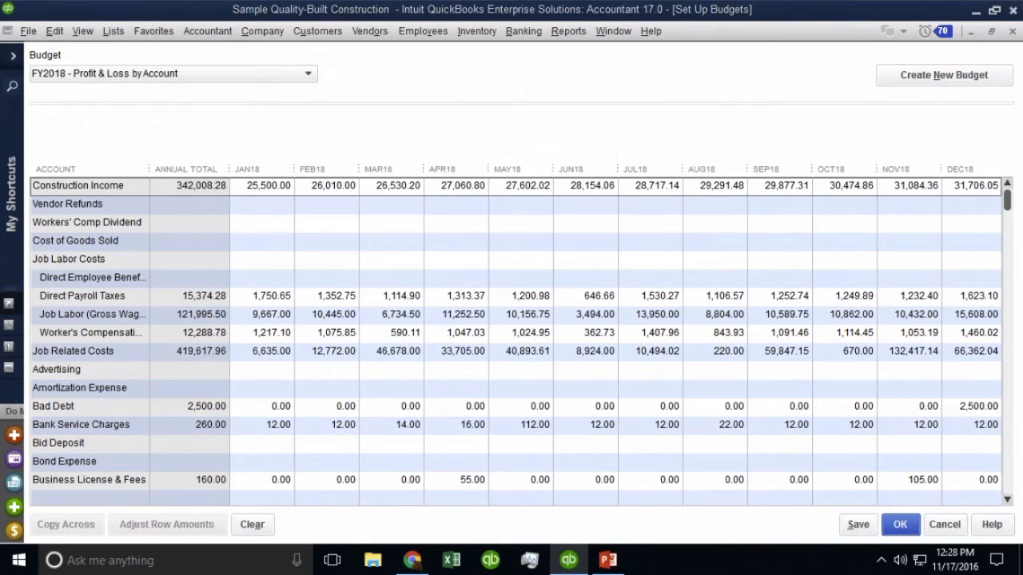
text(budget2018)
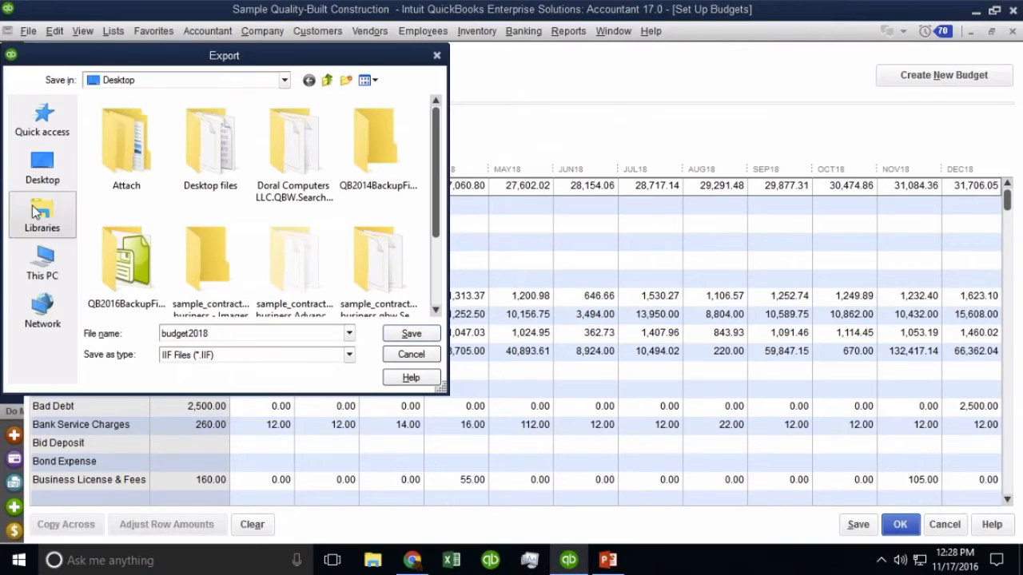
click(42, 168)
click(412, 334)
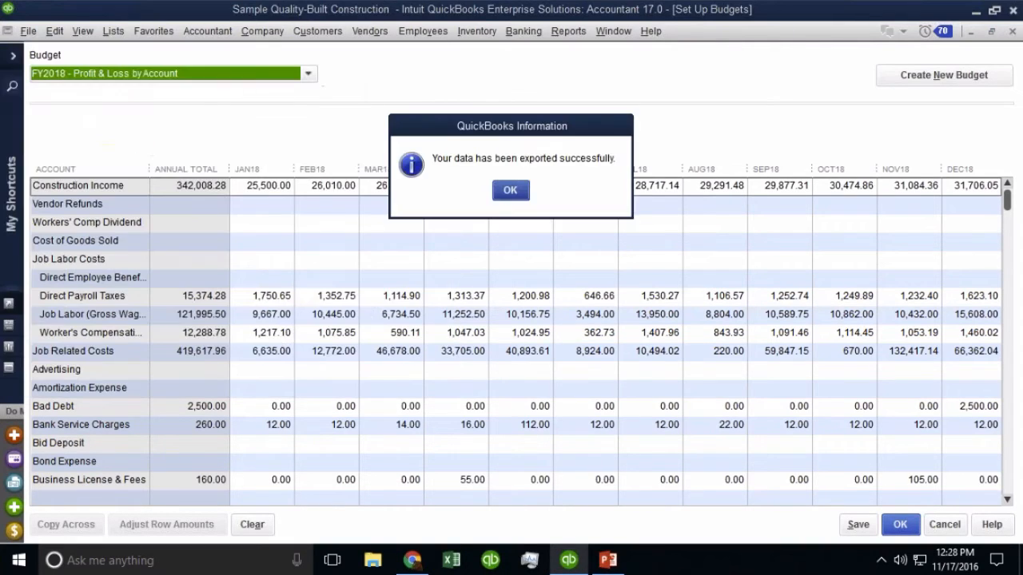
click(510, 189)
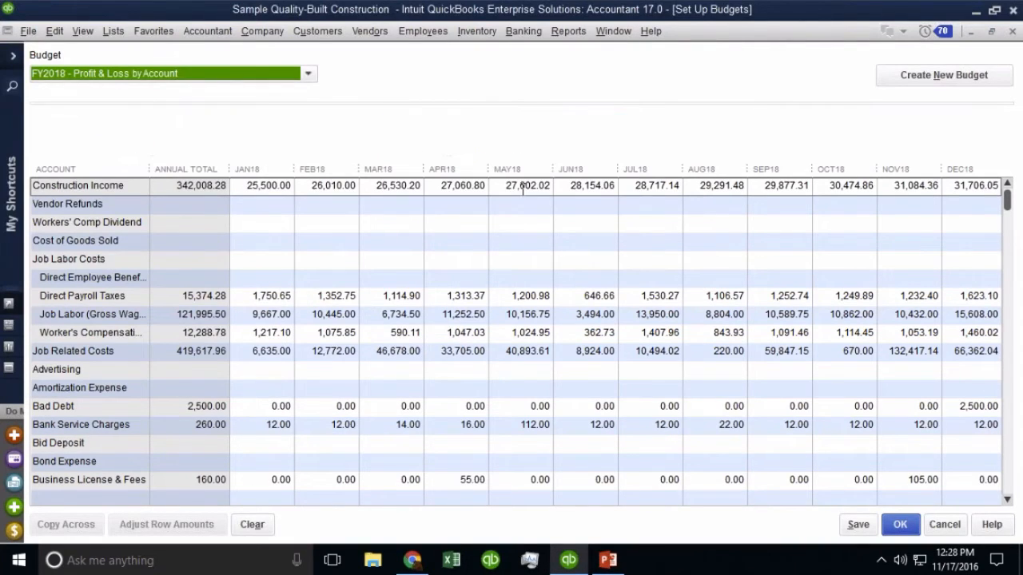
Minimize QuickBooks and PowerPoint, switch to Excel, and shrink and reposition its window to uncover the exported file on the desktop
click(977, 16)
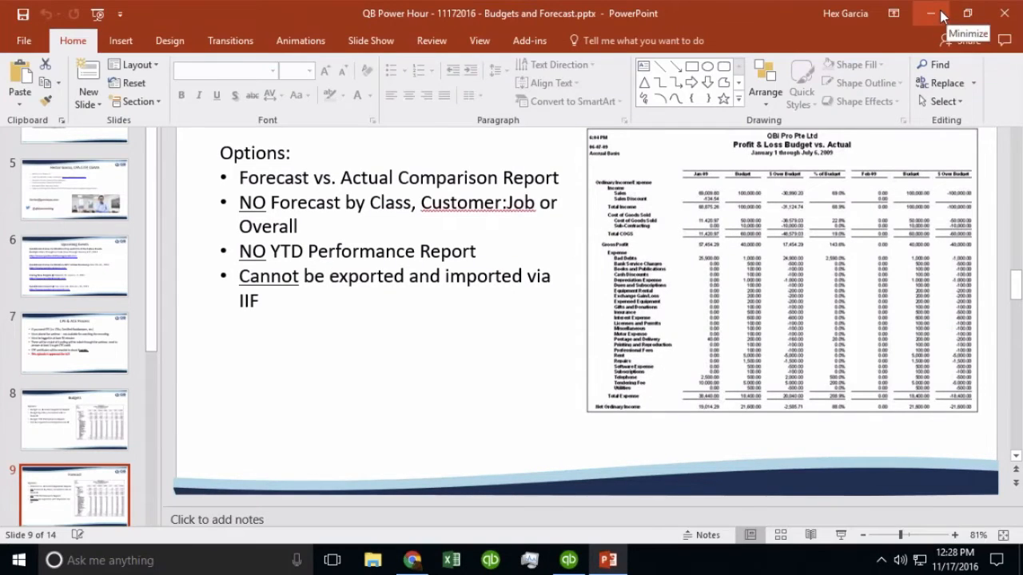
click(935, 14)
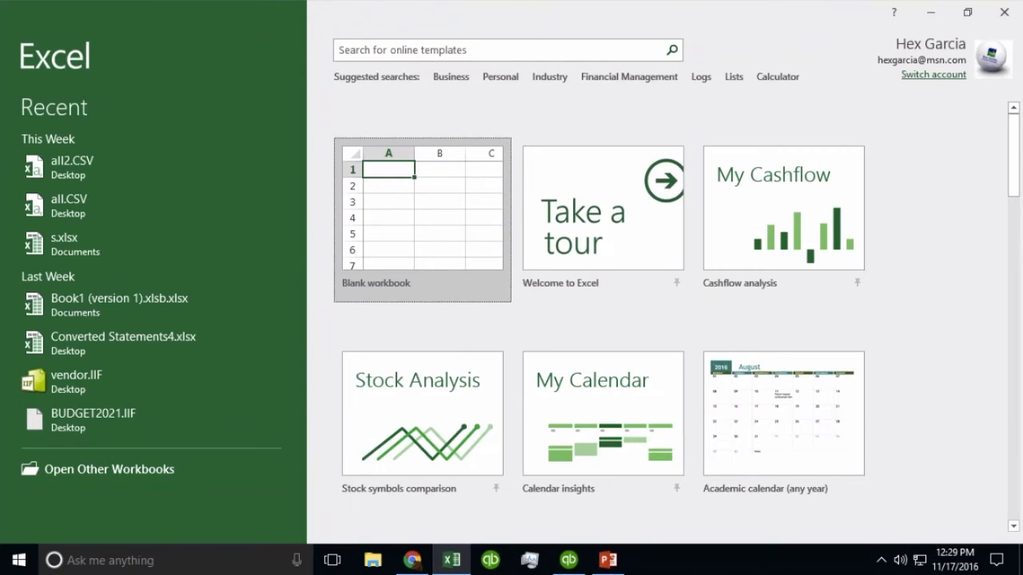
click(967, 12)
drag(294, 72, 443, 164)
drag(390, 124, 987, 36)
drag(895, 164, 756, 89)
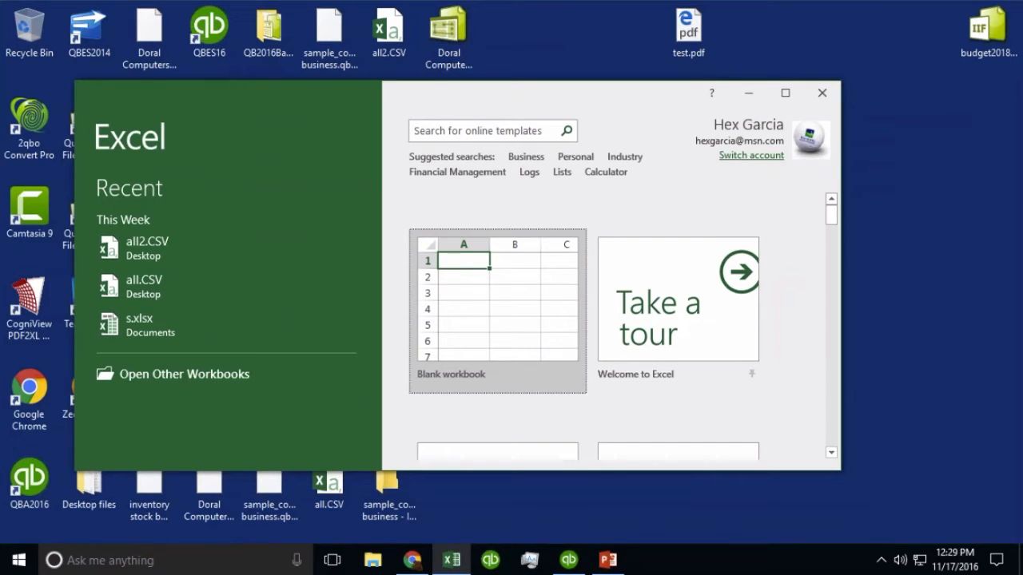
Open the exported budget2018.IIF file from the desktop in Excel, and move the workbook window to the upper part of the screen
drag(989, 32, 943, 42)
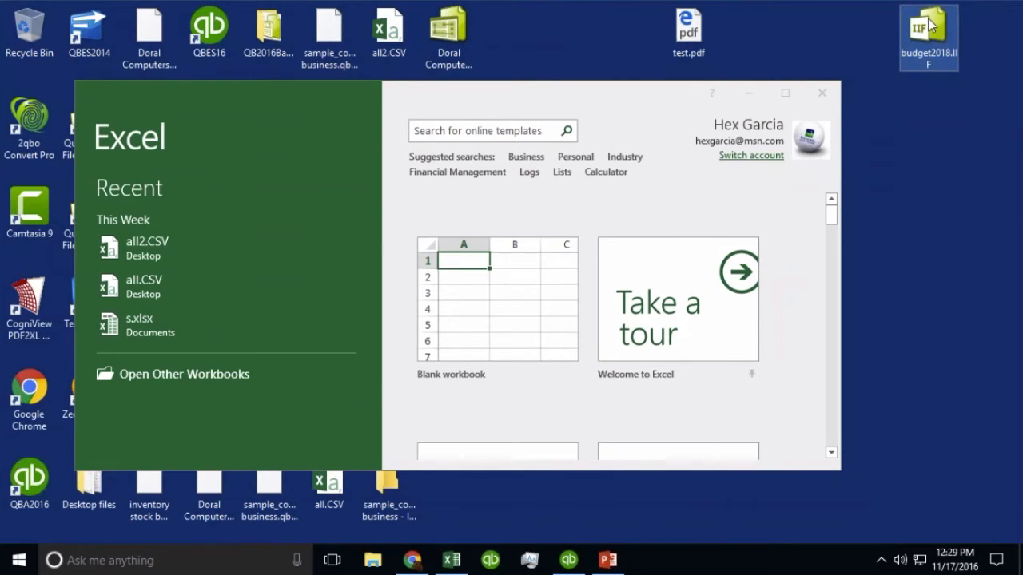
drag(941, 25, 931, 29)
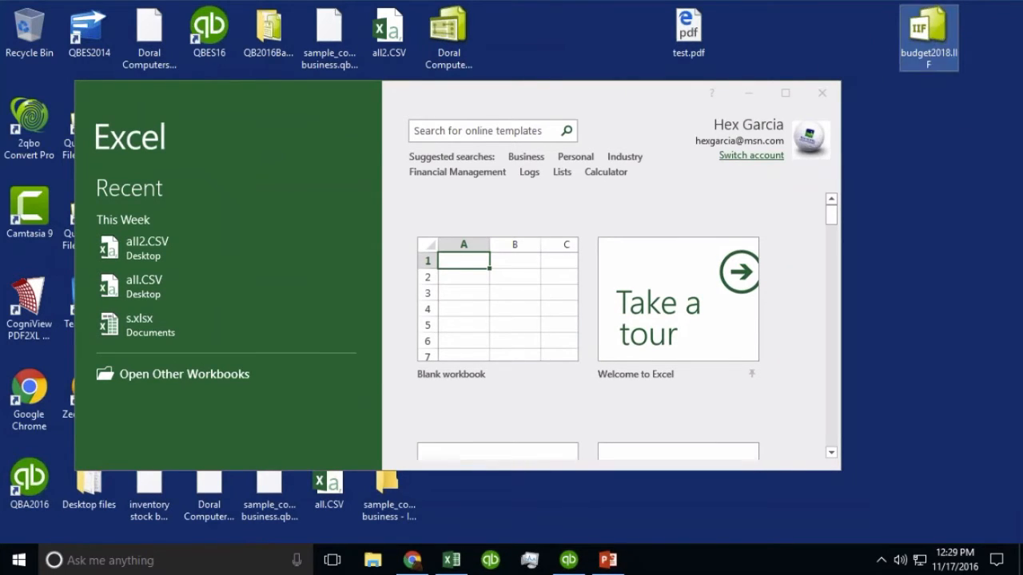
drag(328, 164, 322, 166)
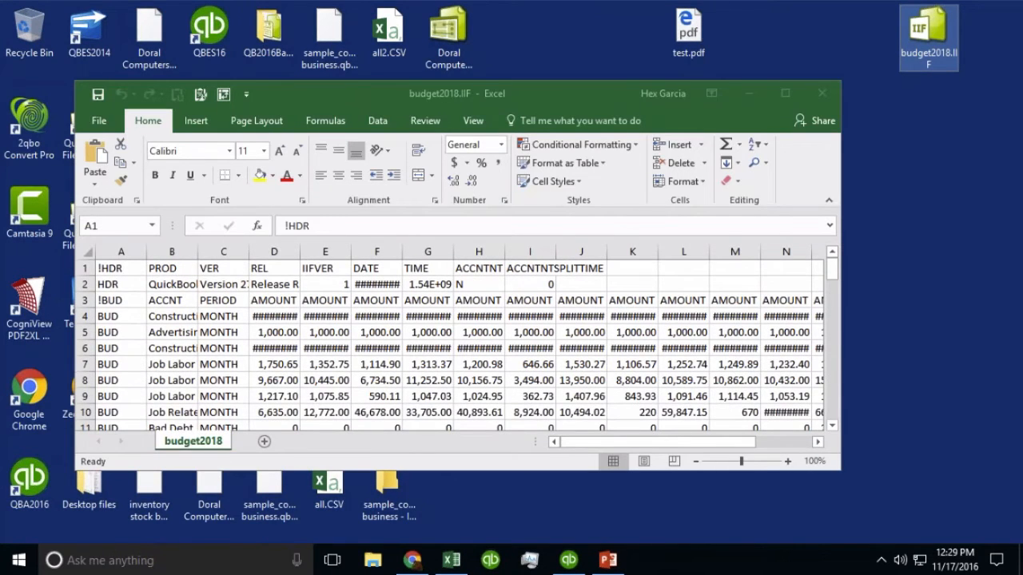
drag(449, 93, 434, 13)
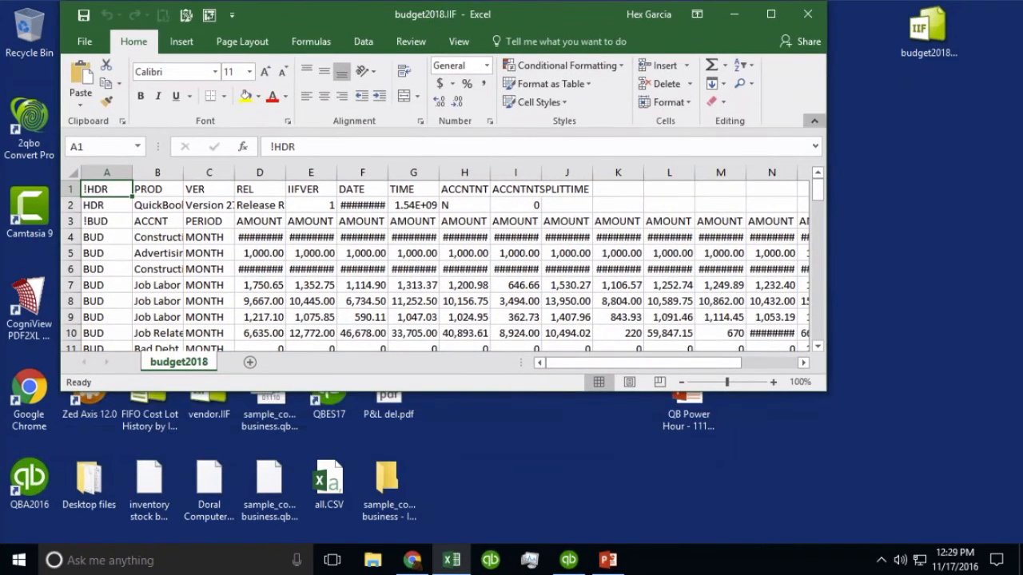
Maximize the budget2018.IIF workbook window and autofit the width of all columns
click(770, 14)
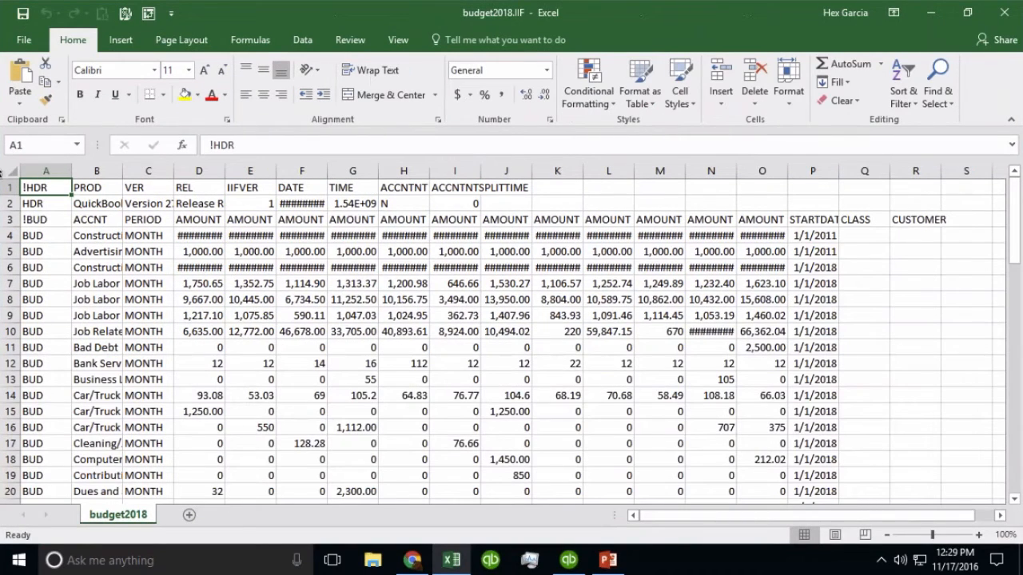
click(12, 171)
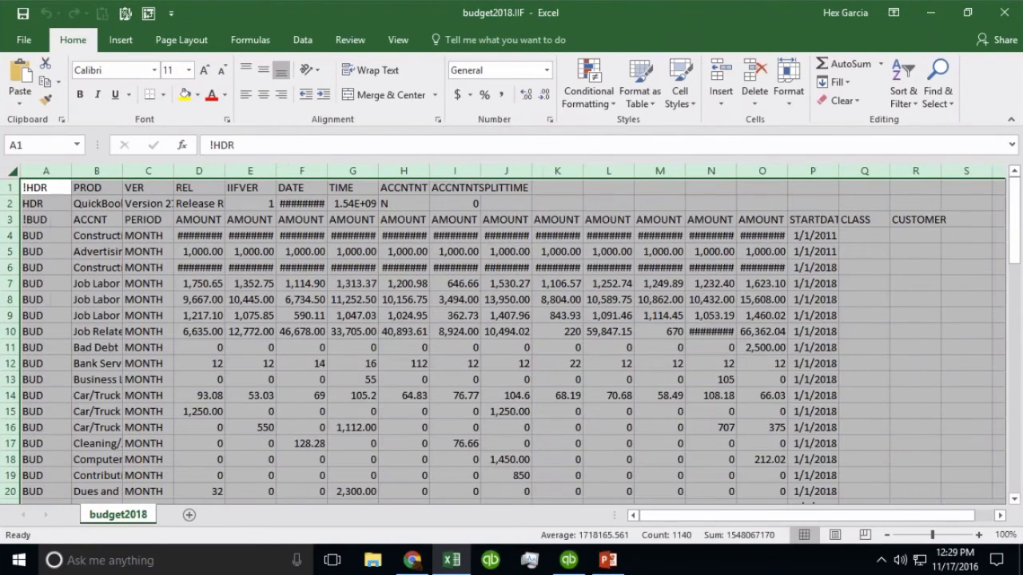
double_click(71, 173)
click(158, 252)
Examine the exported budget's header rows, record type column, account names and monthly amounts, including the sign of income and expense figures
drag(10, 187, 9, 203)
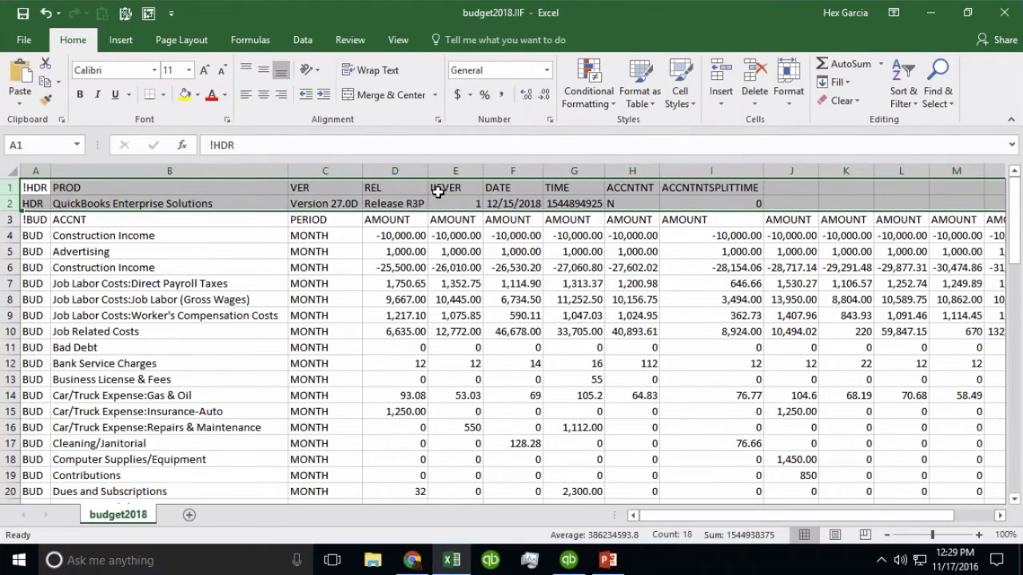
click(32, 170)
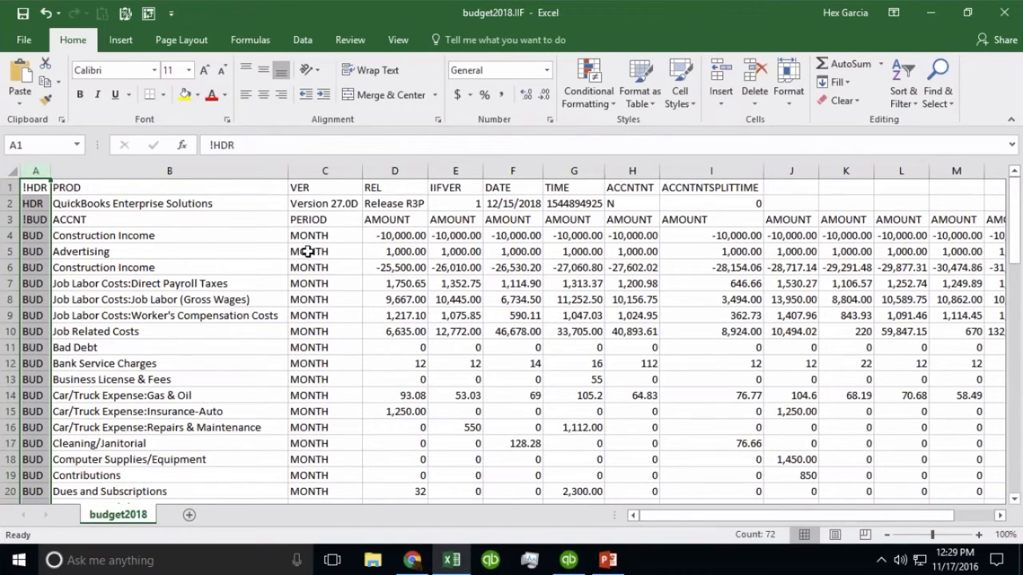
drag(130, 235, 155, 424)
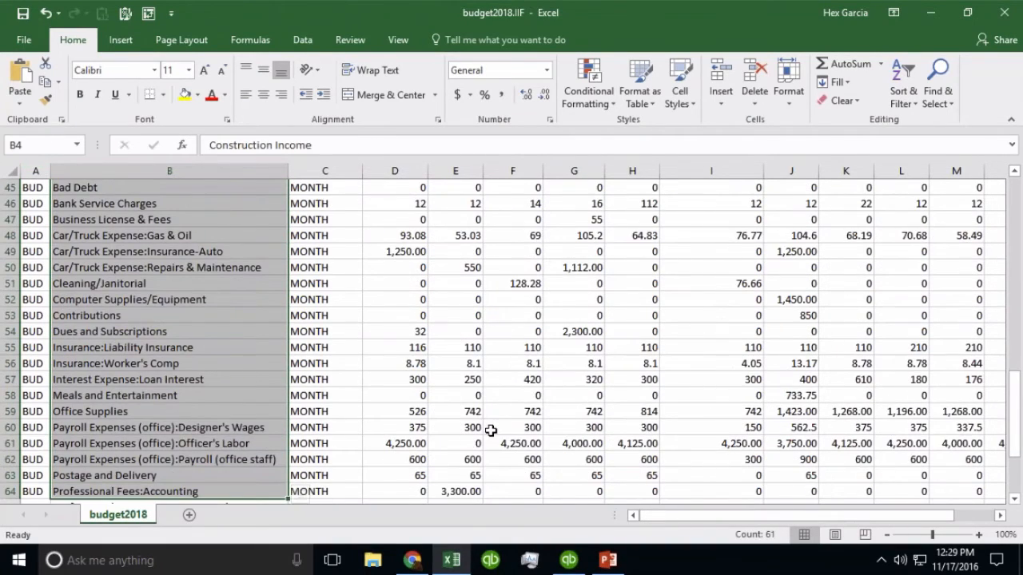
scroll(491, 427, up, 15)
drag(395, 235, 801, 260)
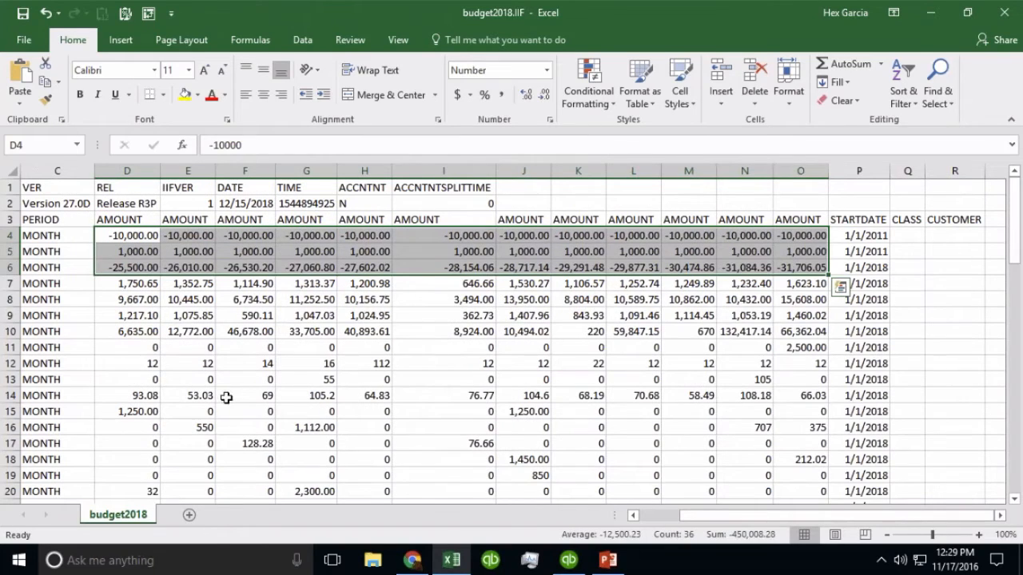
click(142, 271)
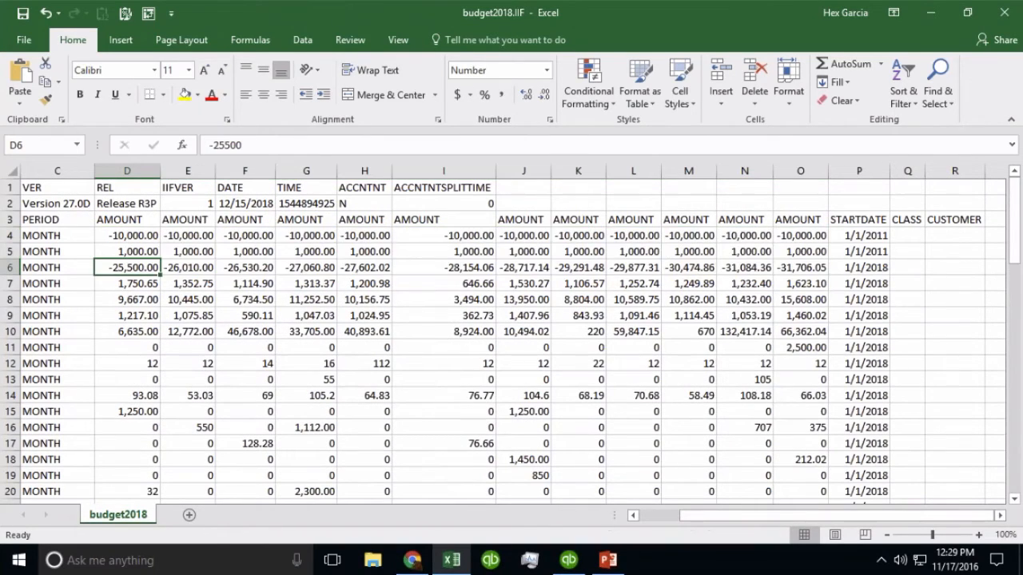
click(146, 290)
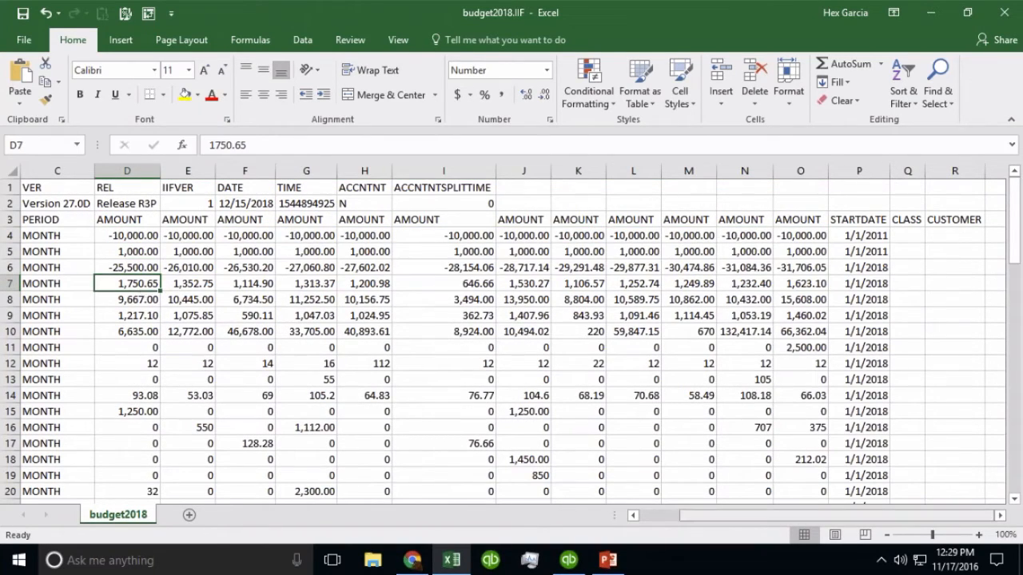
click(658, 516)
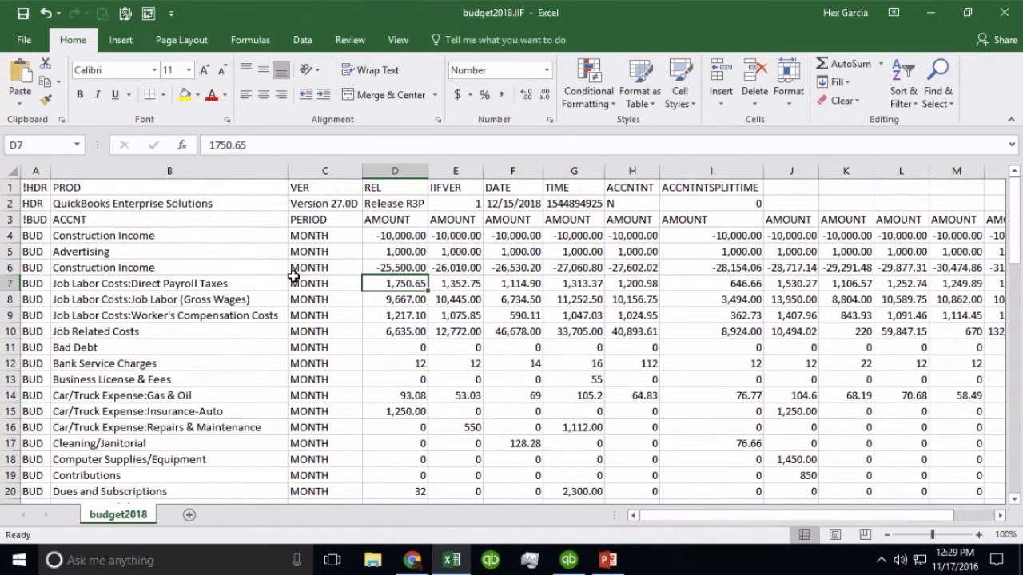
Set the first monthly amount of the Construction Income row starting 1/1/2018 to -100000
click(395, 267)
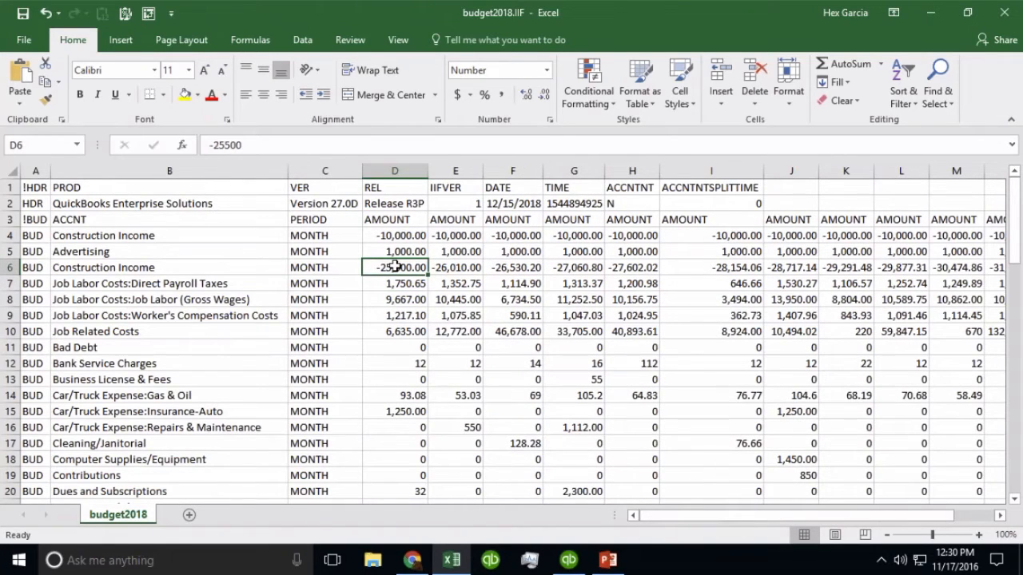
text(-100000)
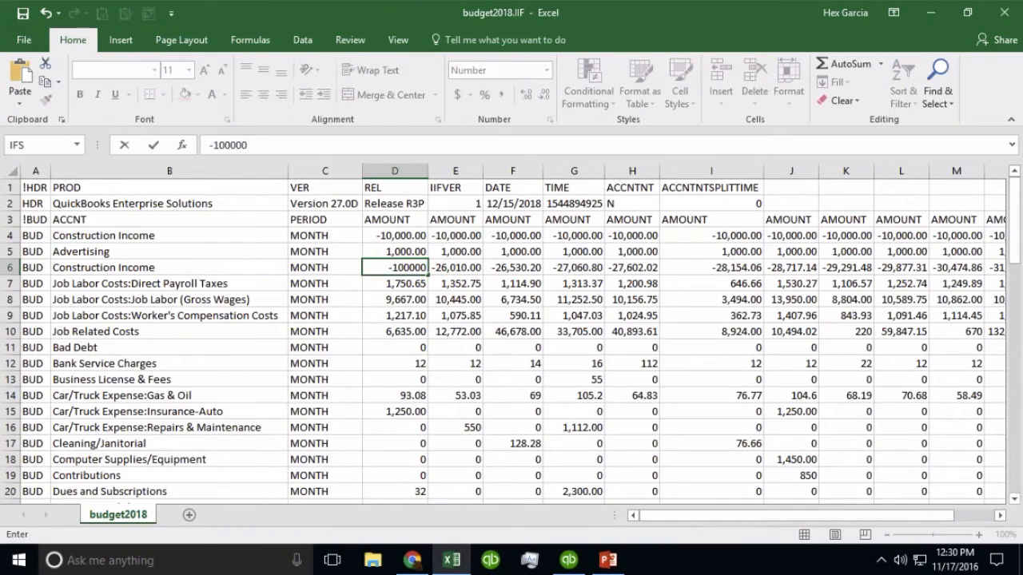
key(Return)
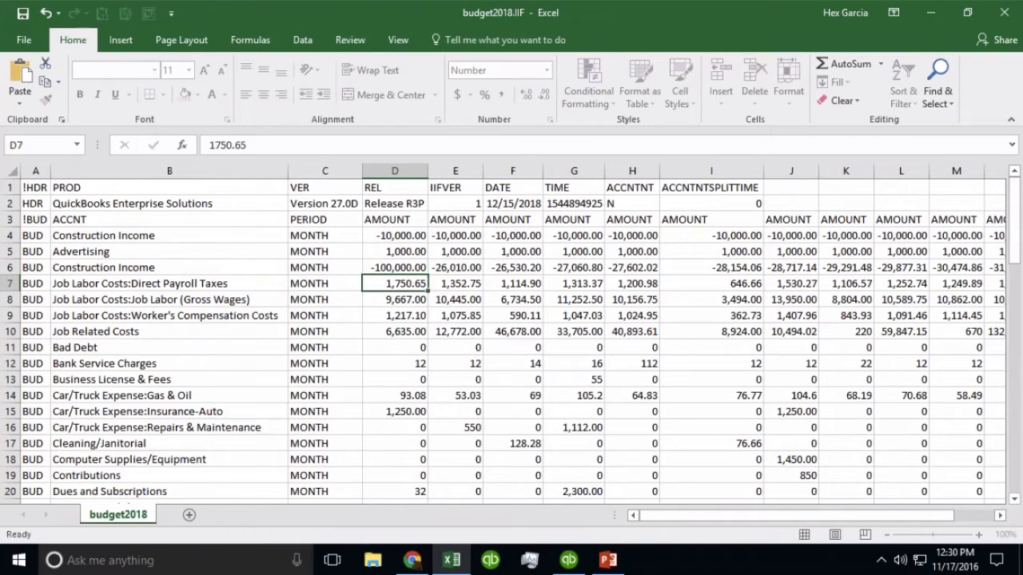
key(Up)
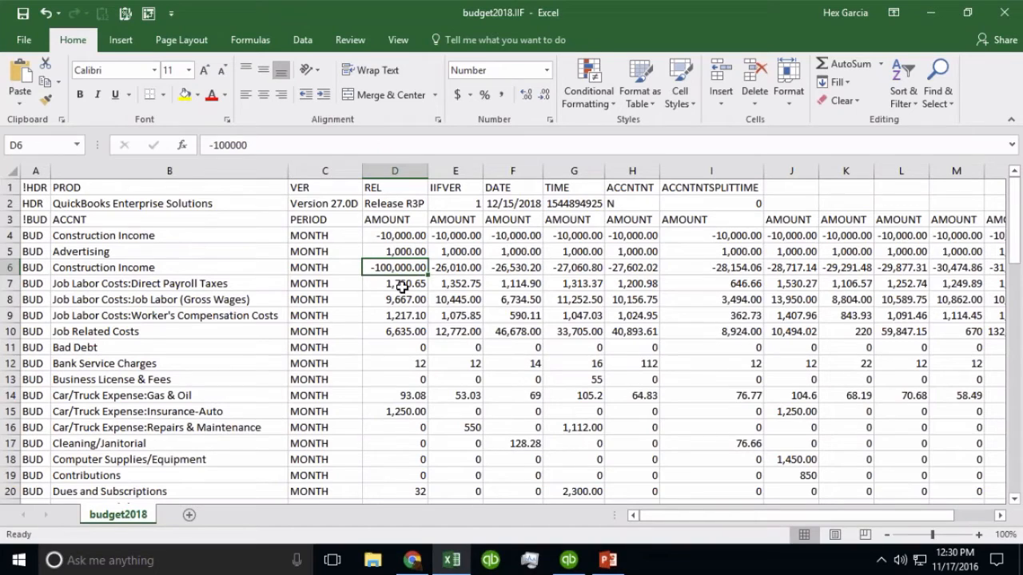
Save budget2018.IIF in its tab-delimited text format and close the workbook
click(19, 16)
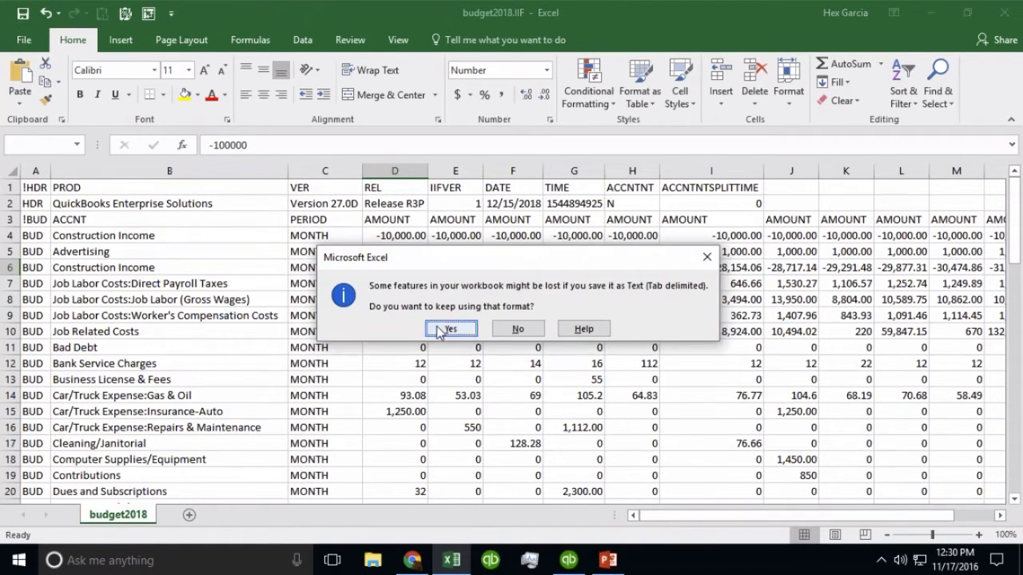
click(451, 331)
click(1005, 12)
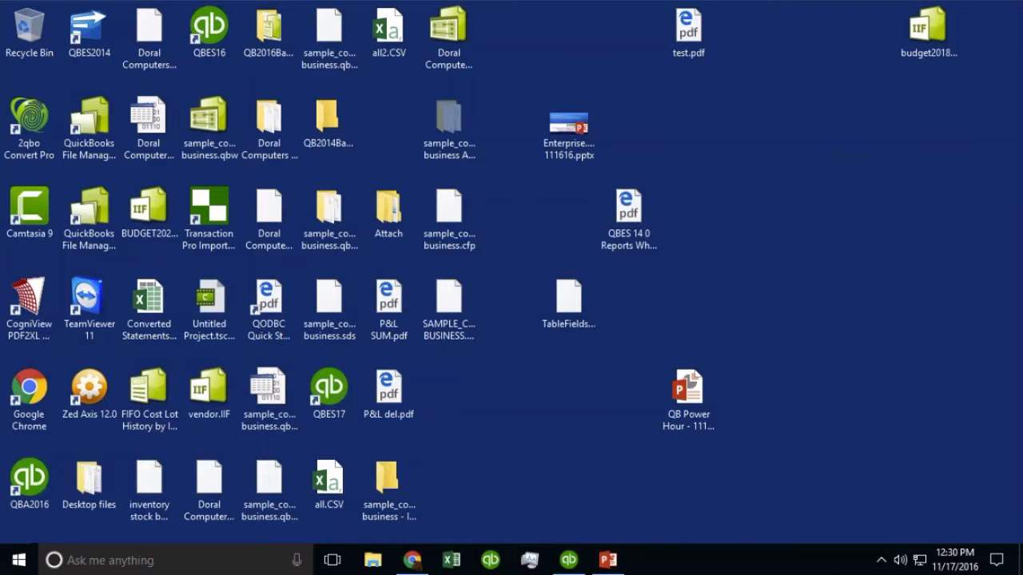
Switch to QuickBooks, close the budget setup, and import the edited budget2018.IIF file from the Desktop
click(569, 559)
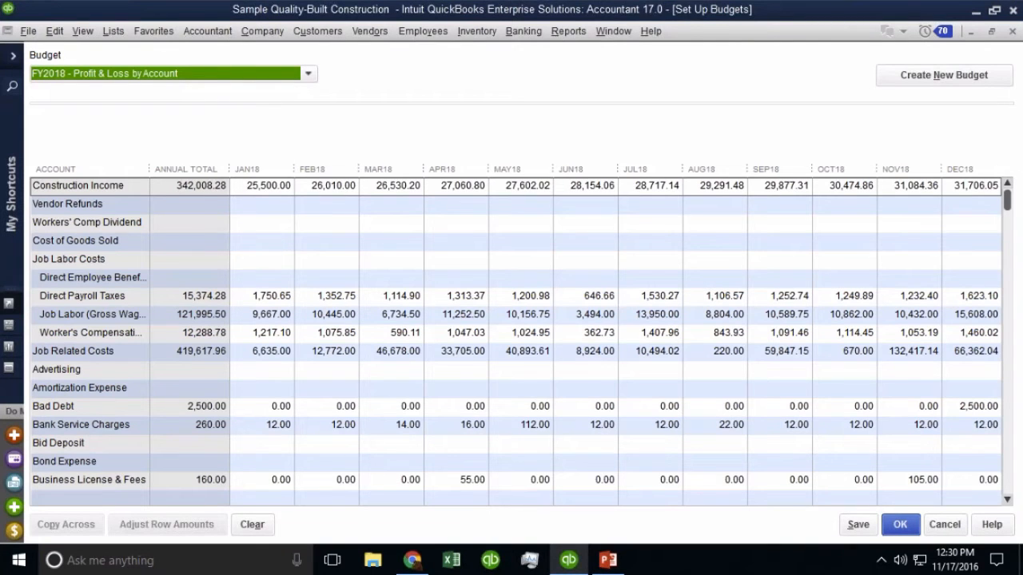
click(1012, 31)
click(28, 31)
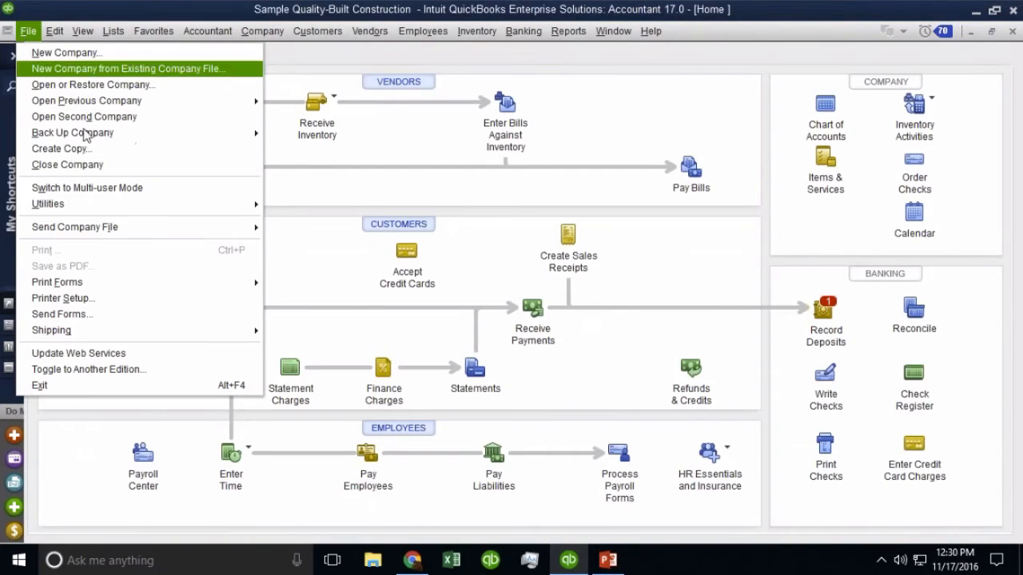
mouse_move(137, 205)
mouse_move(293, 206)
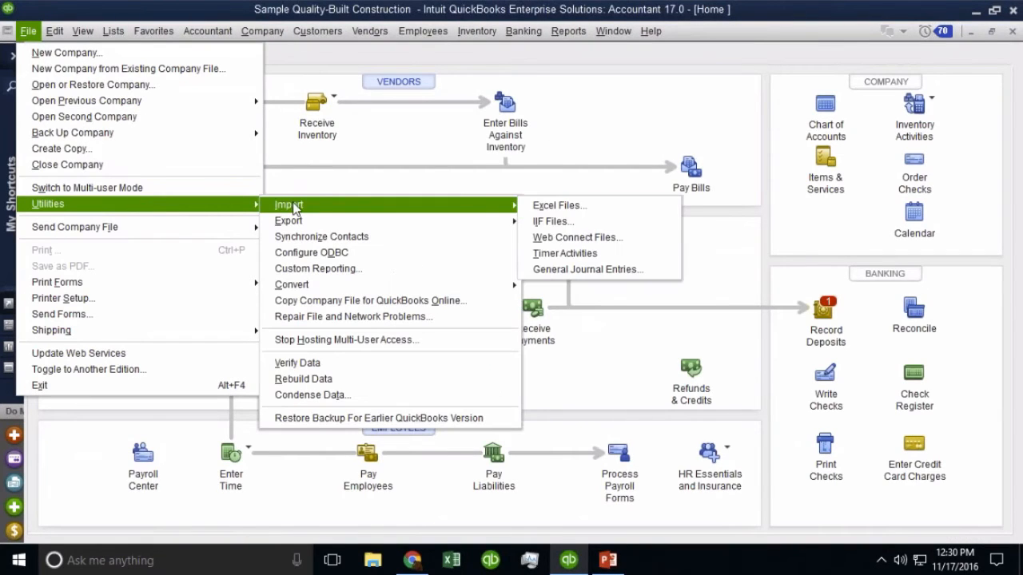
click(559, 222)
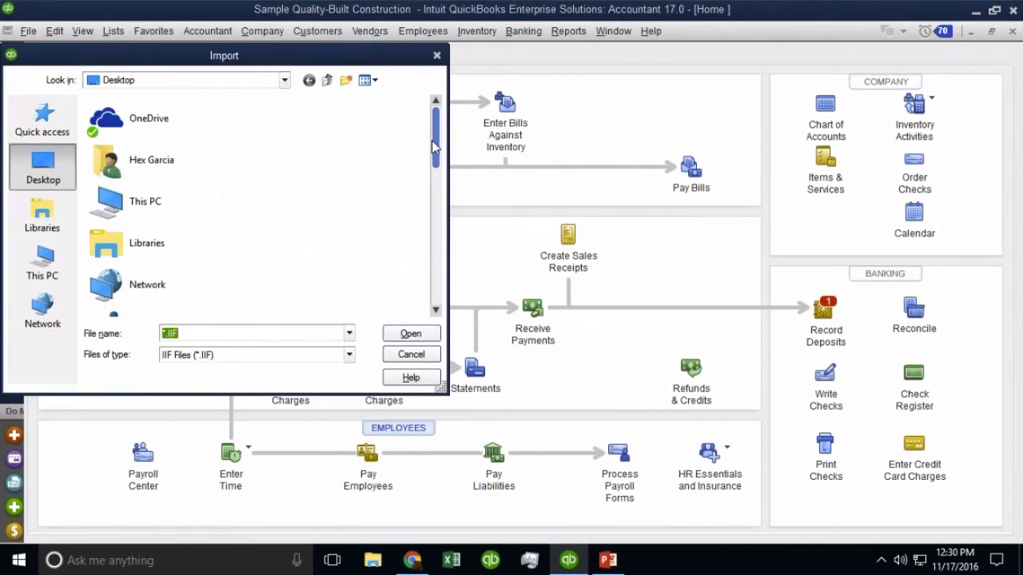
drag(431, 147, 437, 308)
click(144, 218)
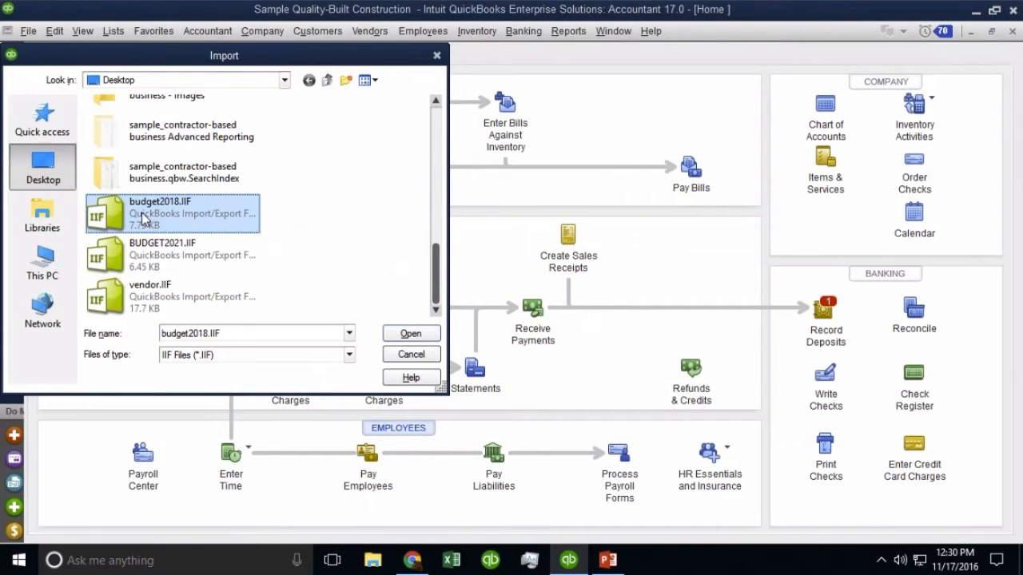
click(415, 335)
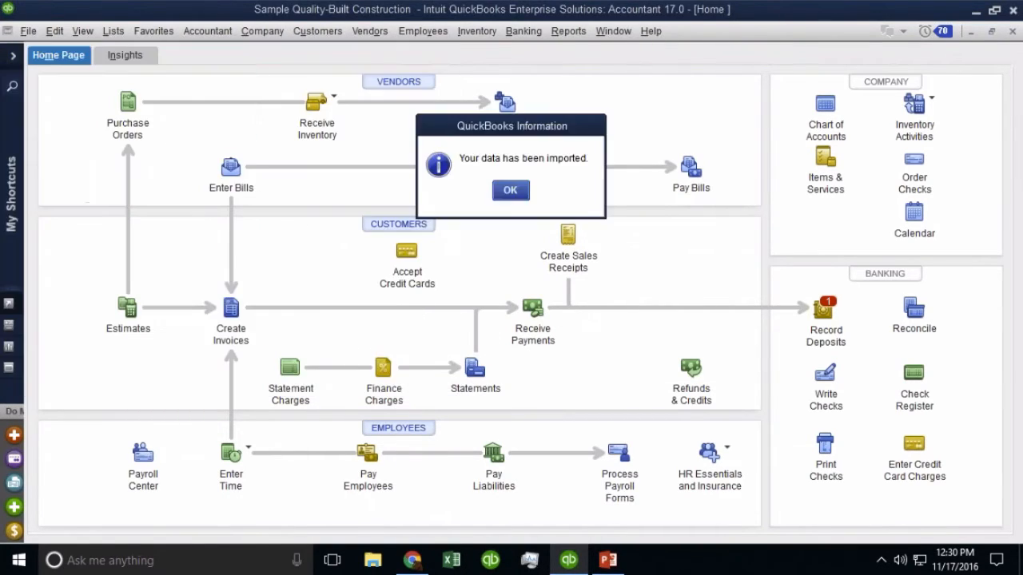
click(514, 193)
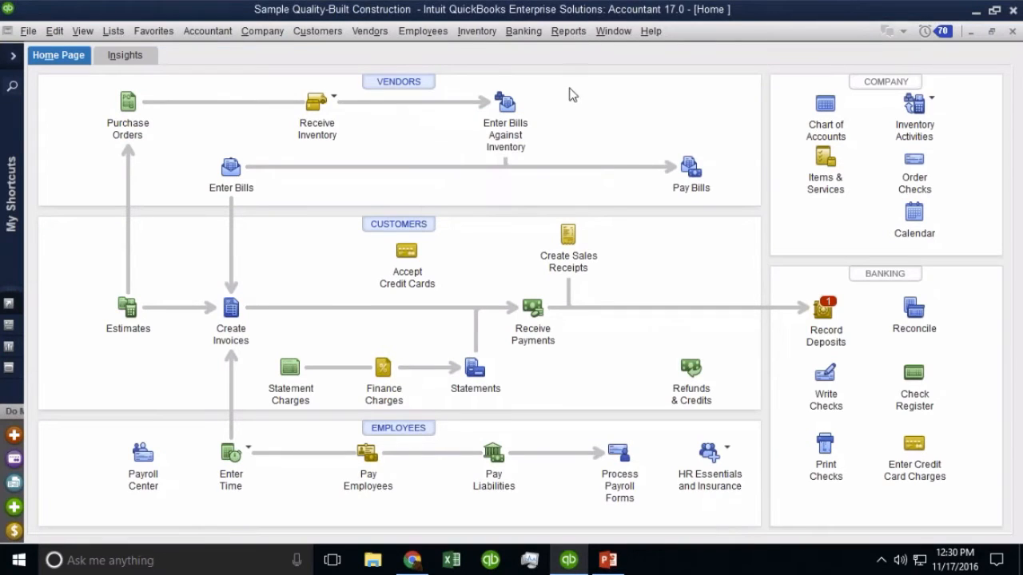
Run the Budget vs. Actual report with the Account by Month layout
click(569, 30)
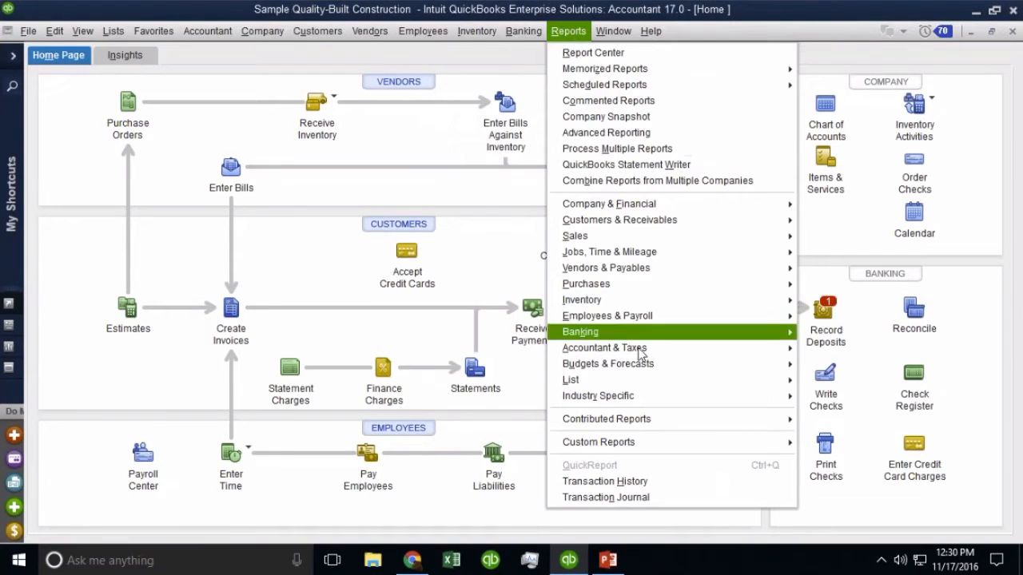
mouse_move(649, 354)
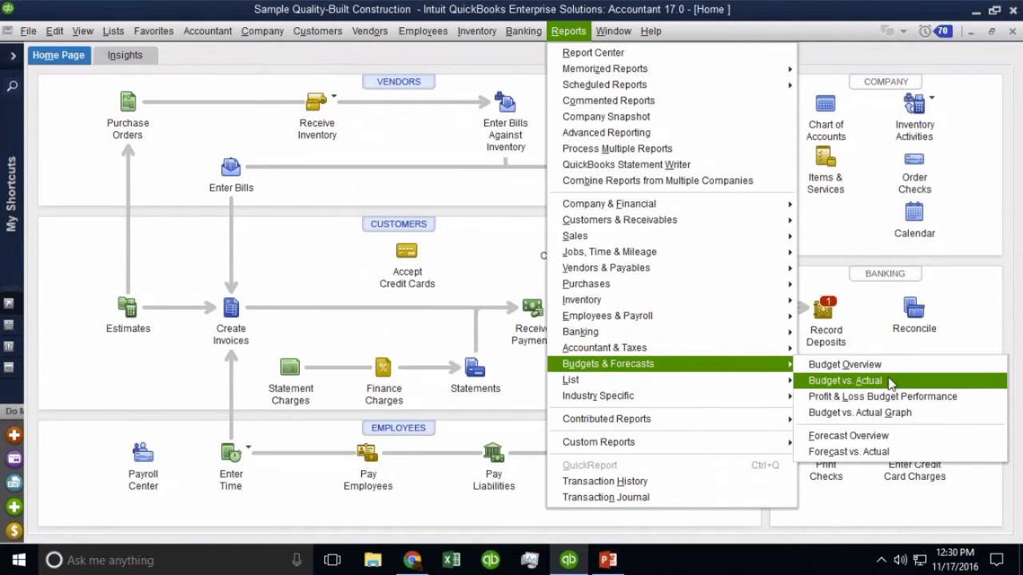
click(891, 384)
click(267, 352)
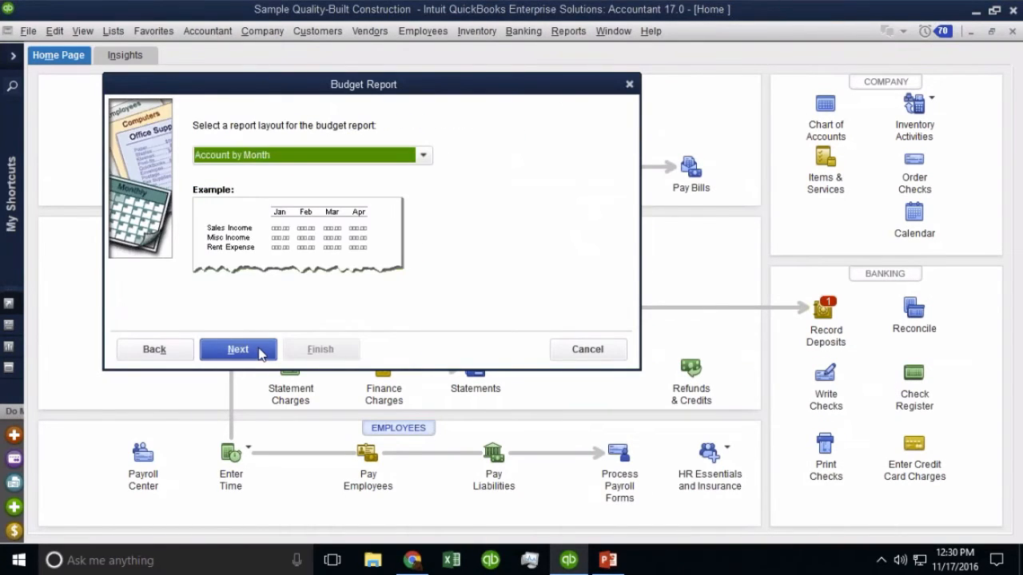
click(261, 354)
click(338, 354)
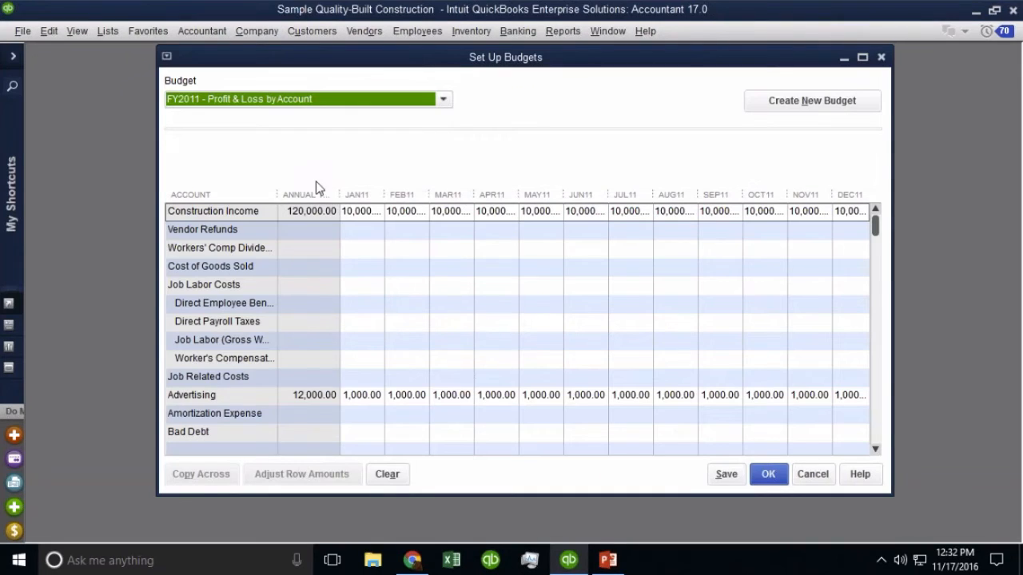
Check the FY2018 Profit & Loss by Account budget with a widened JAN18 column, and close the budget setup
click(303, 103)
click(276, 124)
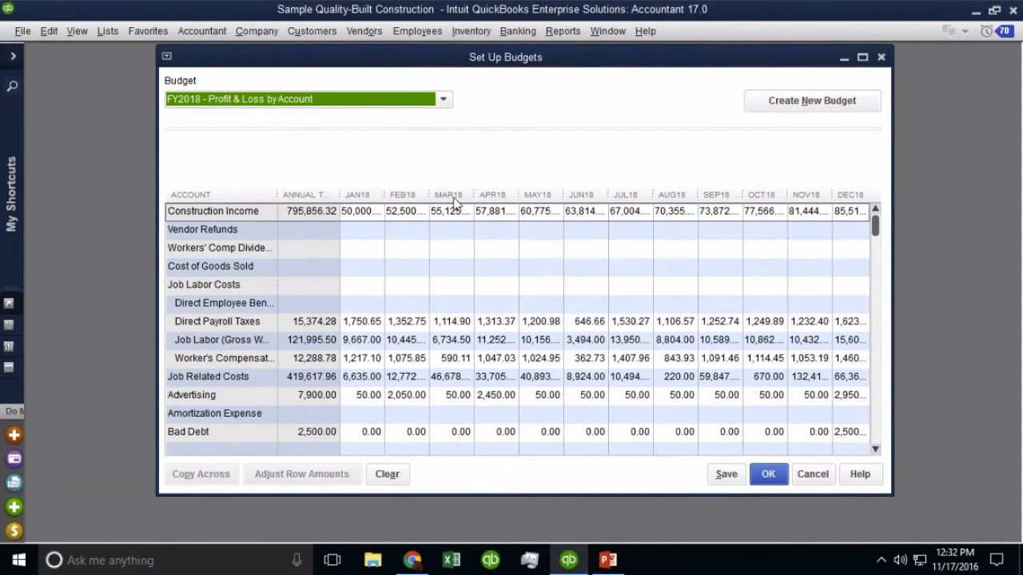
drag(384, 199, 417, 199)
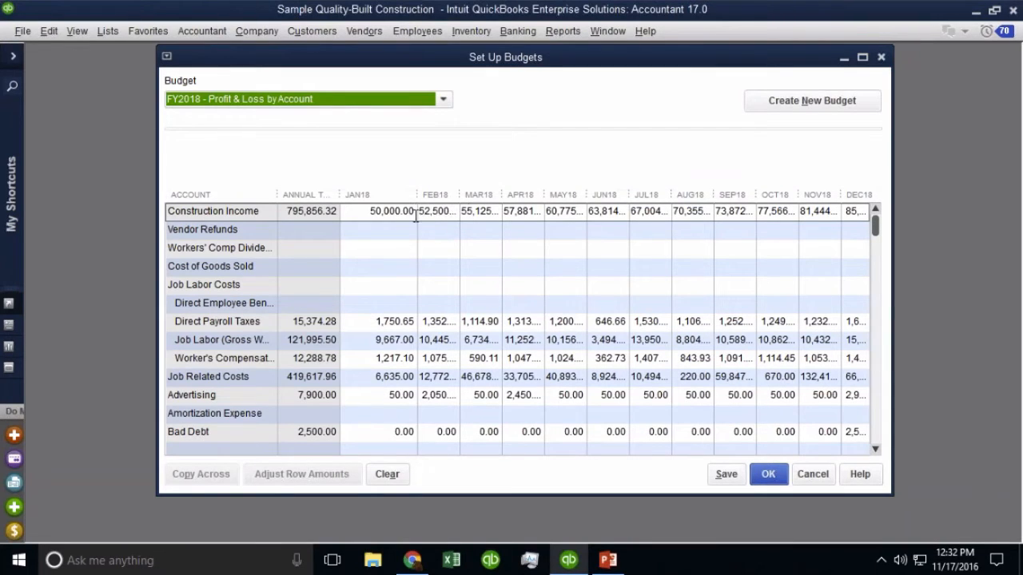
click(882, 58)
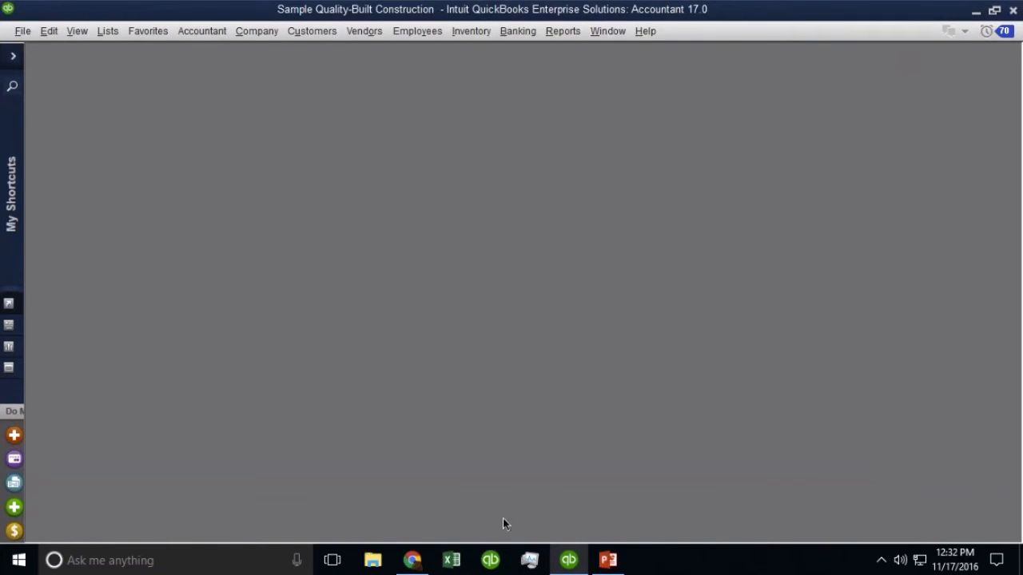
Switch to PowerPoint and review the Cash Flow Forecast and Cash Flow Projector slides
click(609, 562)
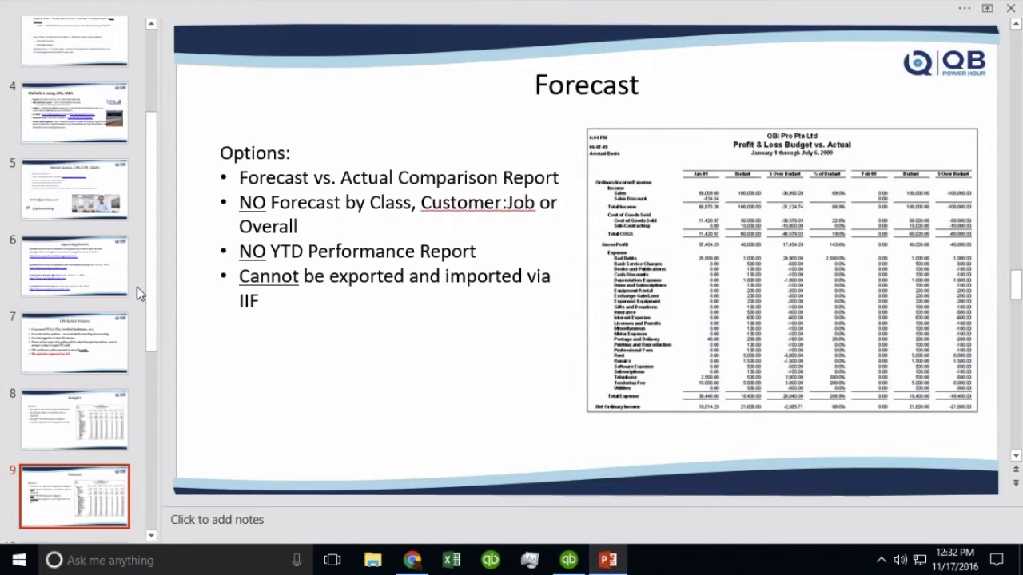
scroll(152, 338, down, 3)
click(79, 387)
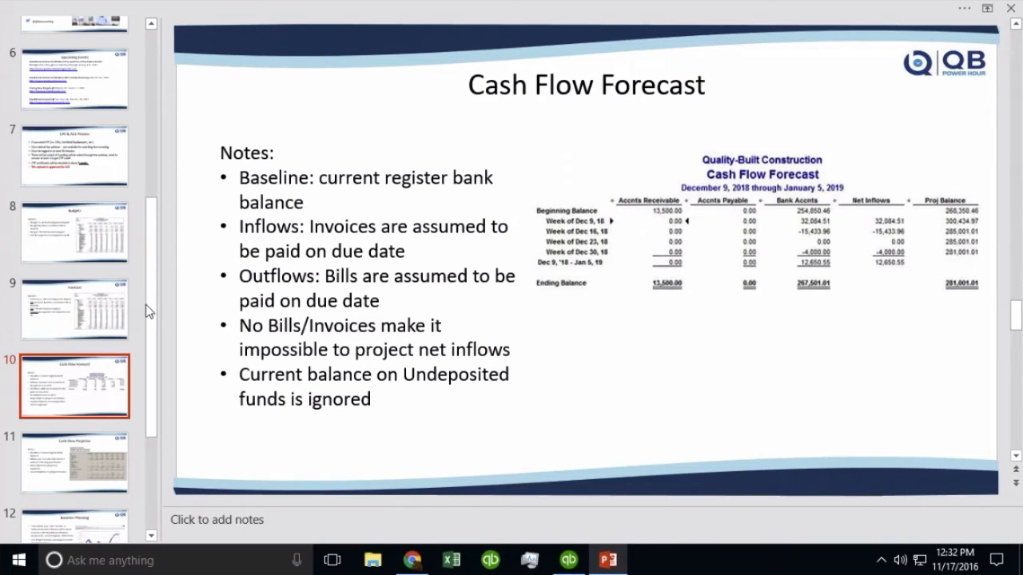
scroll(151, 336, down, 1)
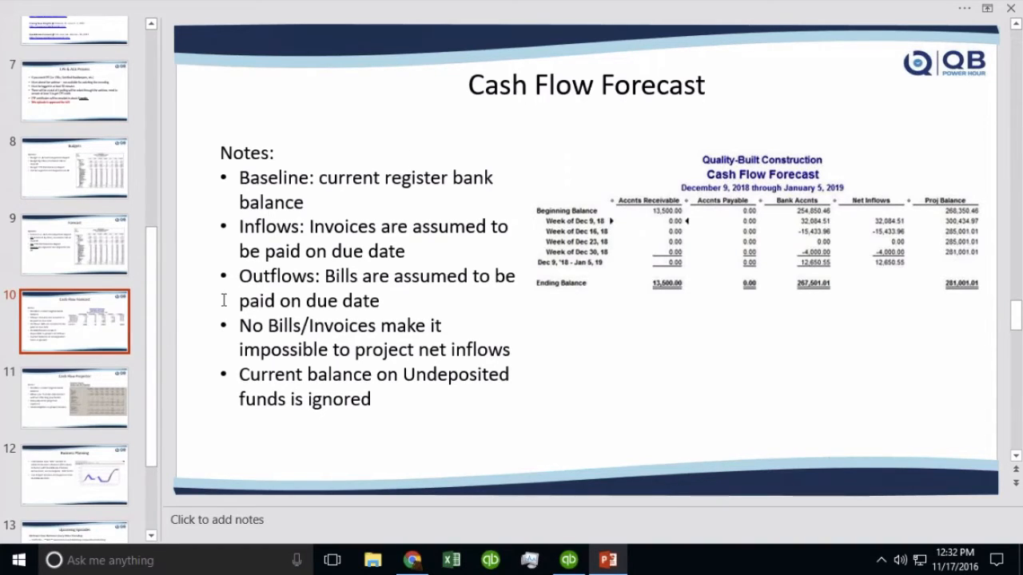
click(74, 397)
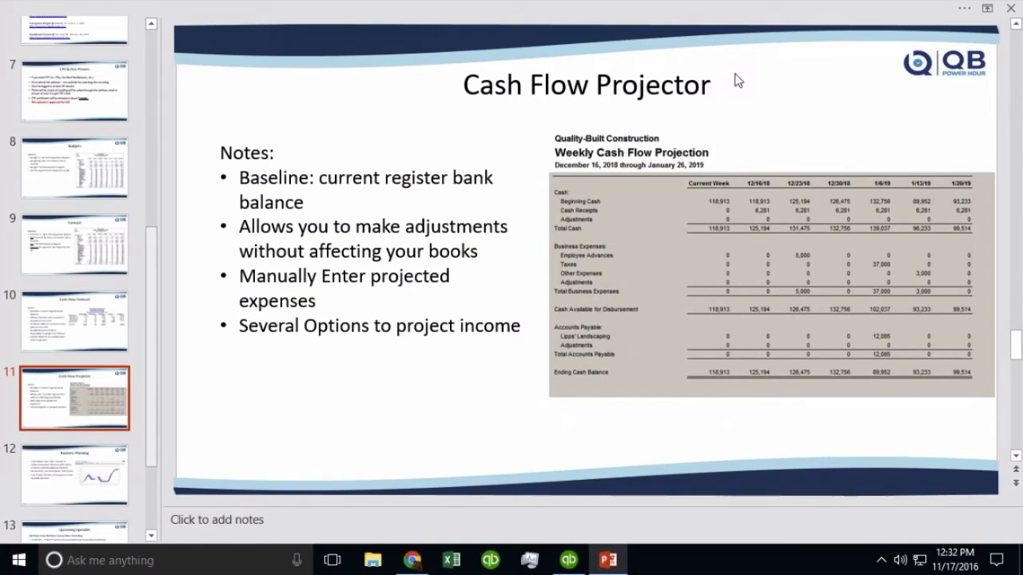
click(51, 320)
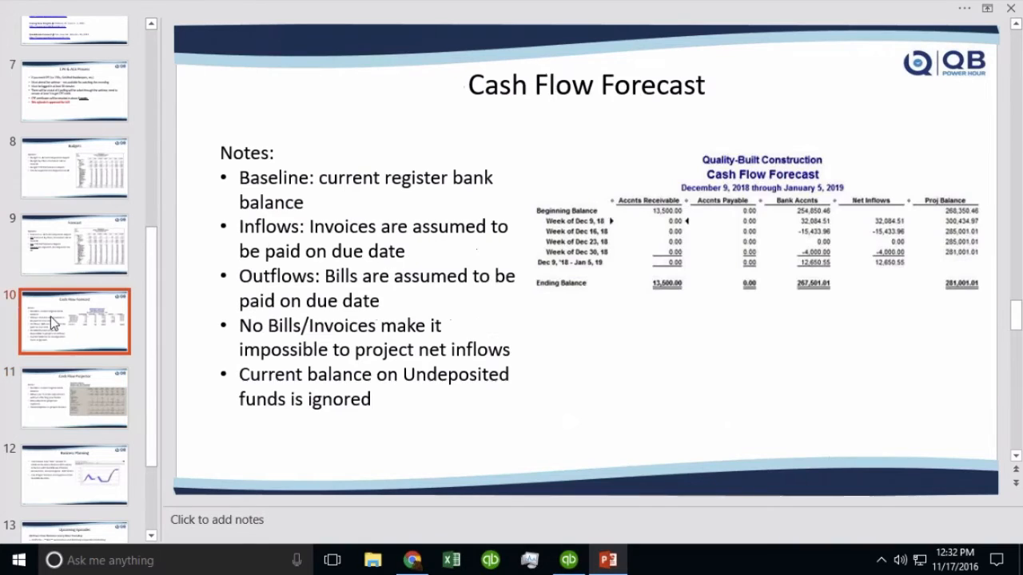
click(86, 387)
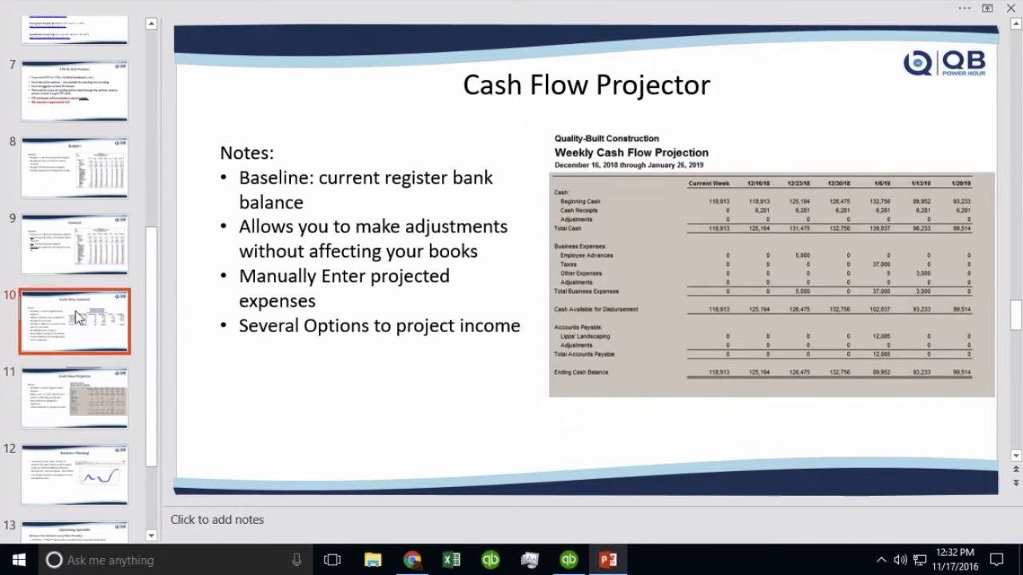
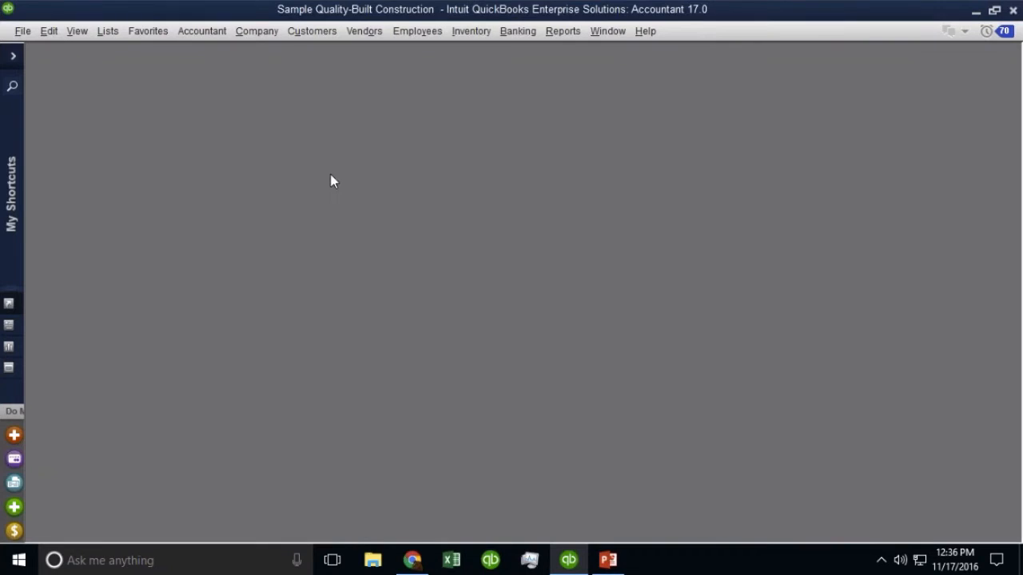
click(564, 31)
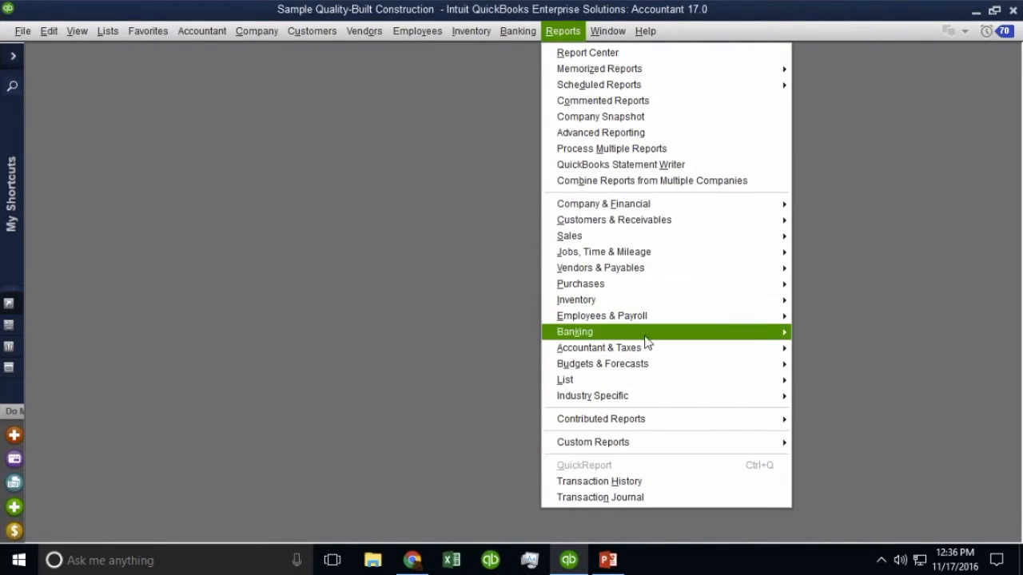
click(634, 207)
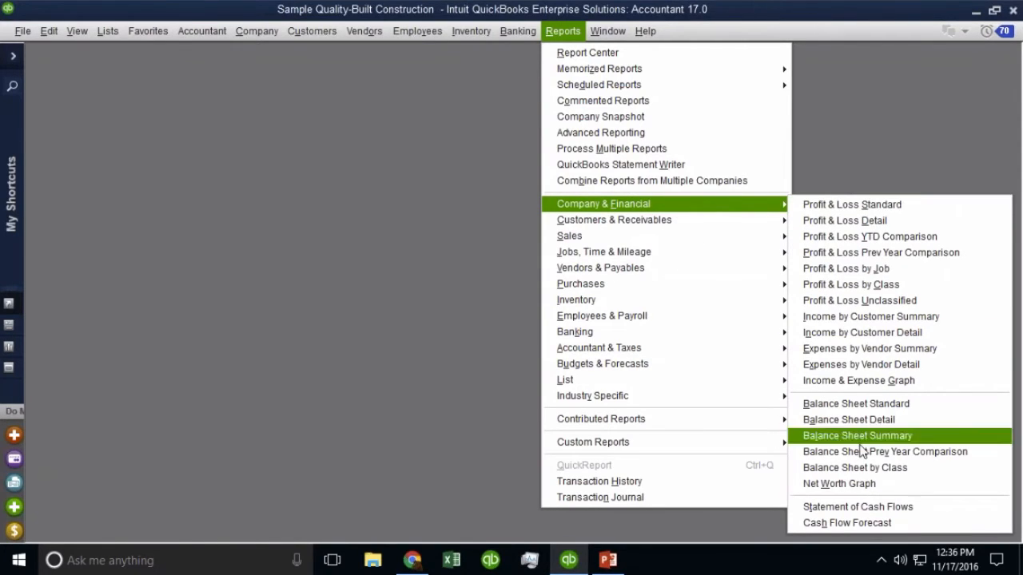
click(860, 523)
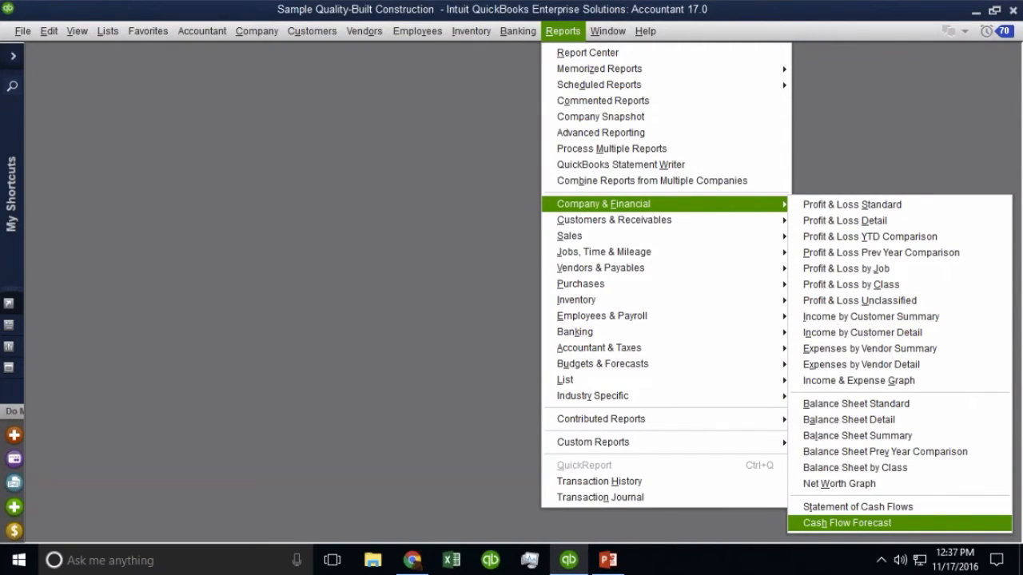
click(282, 159)
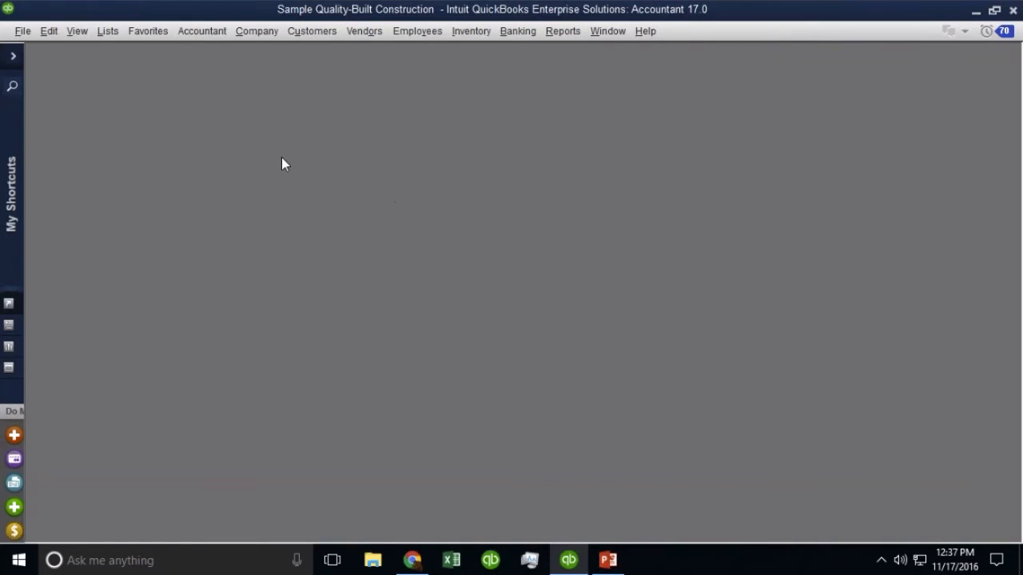
Run the company's Cash Flow Forecast report and maximize its window
key(alt+r)
key(f)
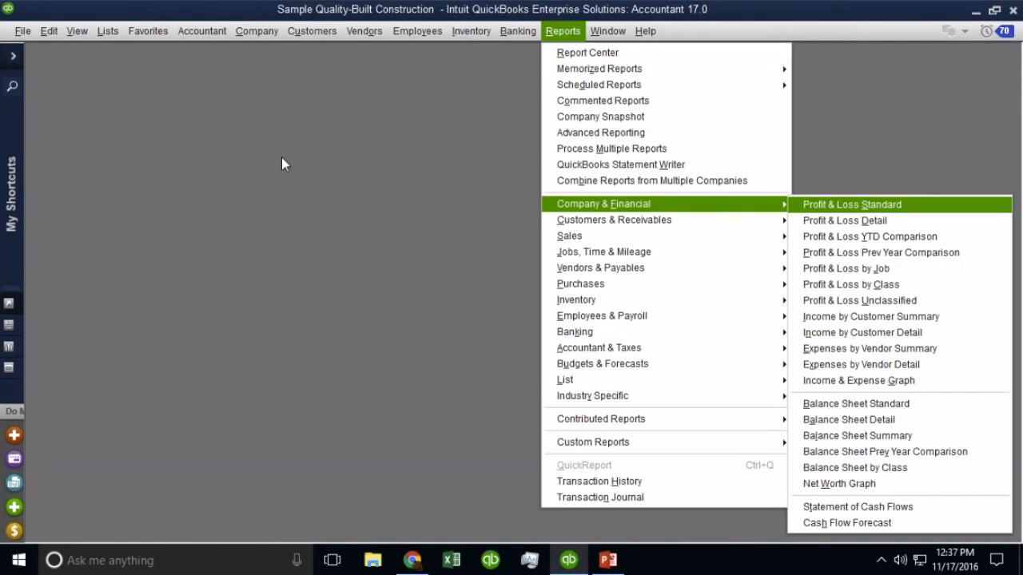
key(h)
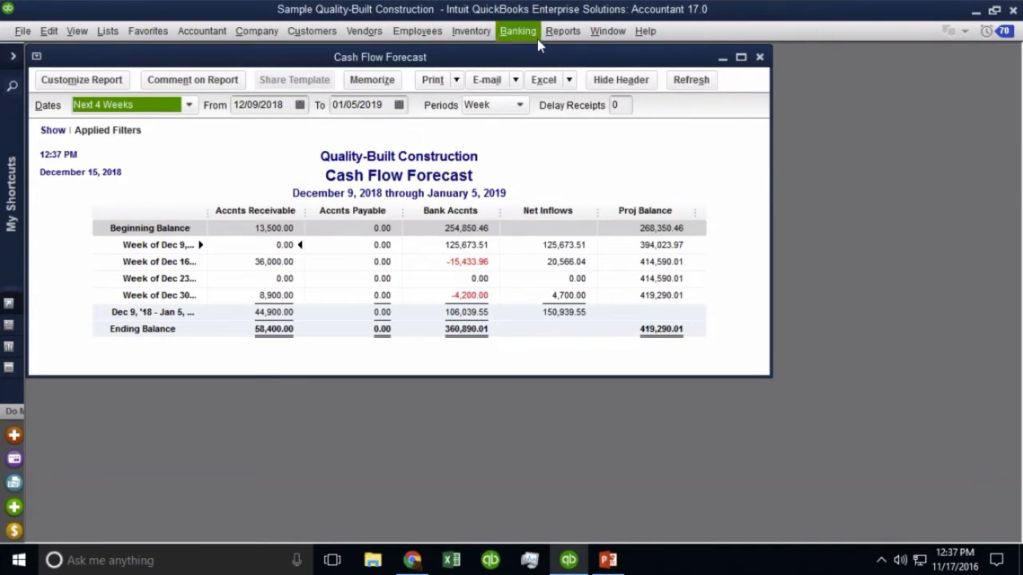
drag(530, 56, 649, 63)
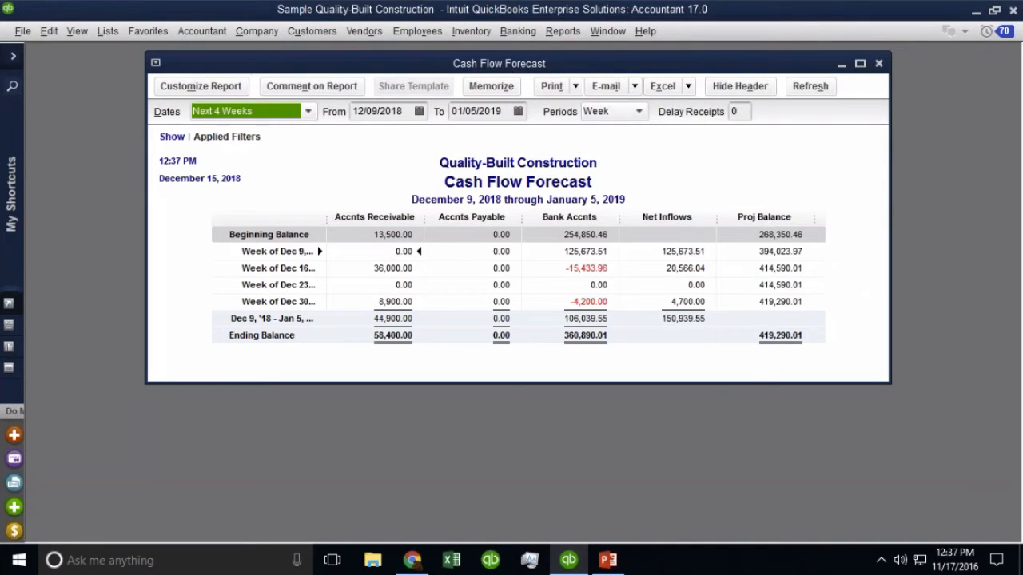
click(860, 63)
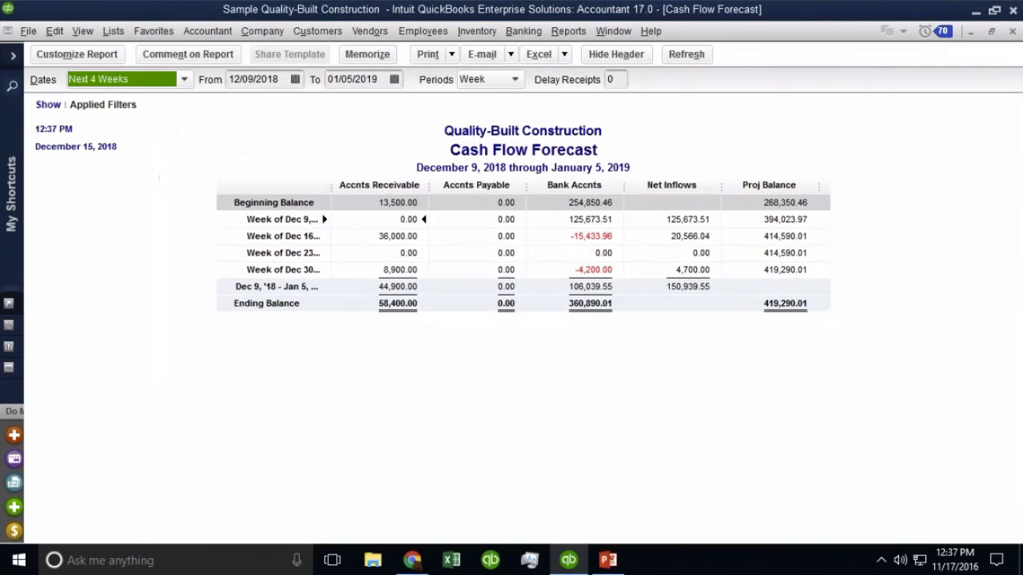
Set the Cash Flow Forecast date range from 12/15/2018 to 01/15/2019
click(286, 83)
key(t)
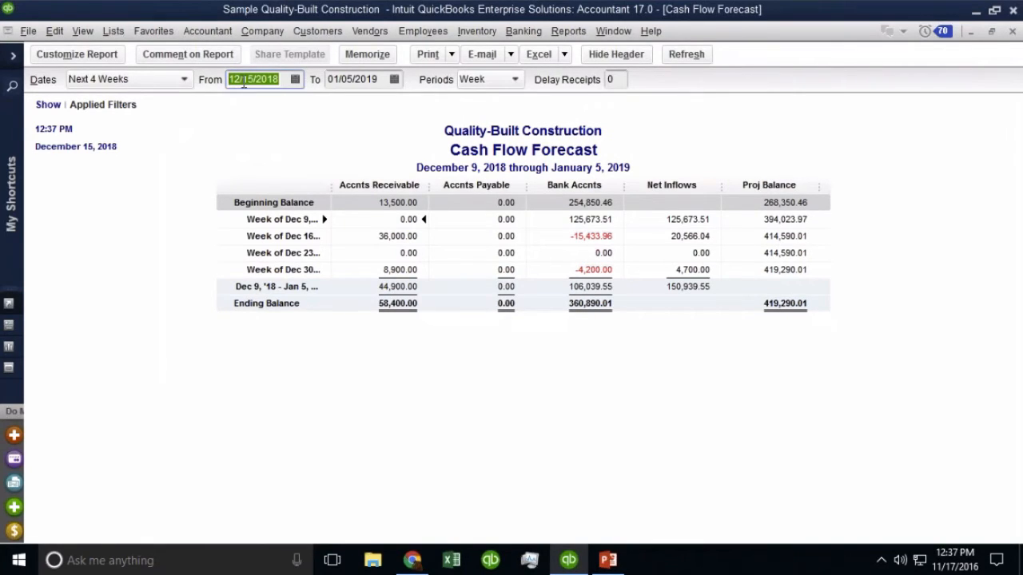
click(367, 80)
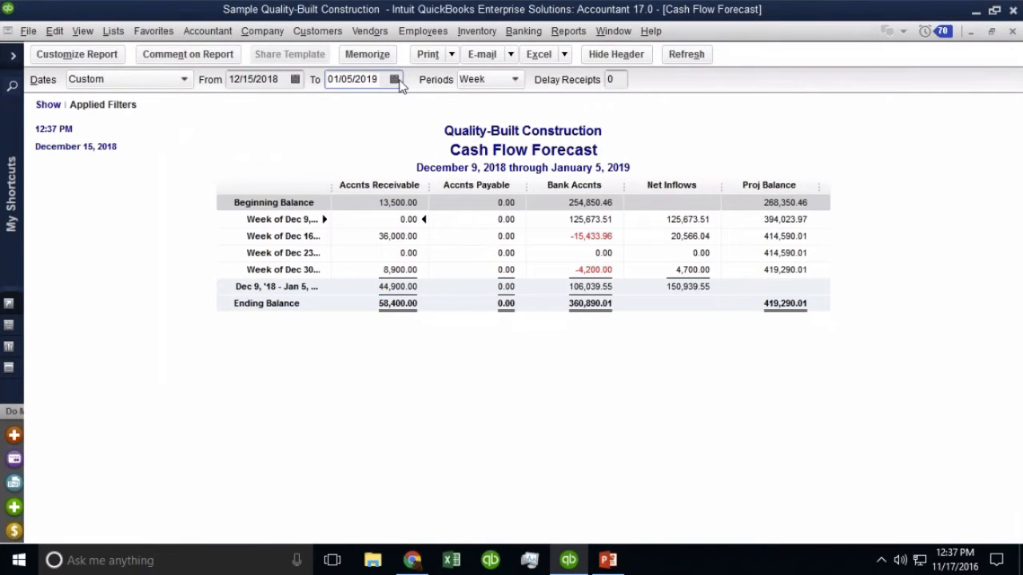
click(397, 80)
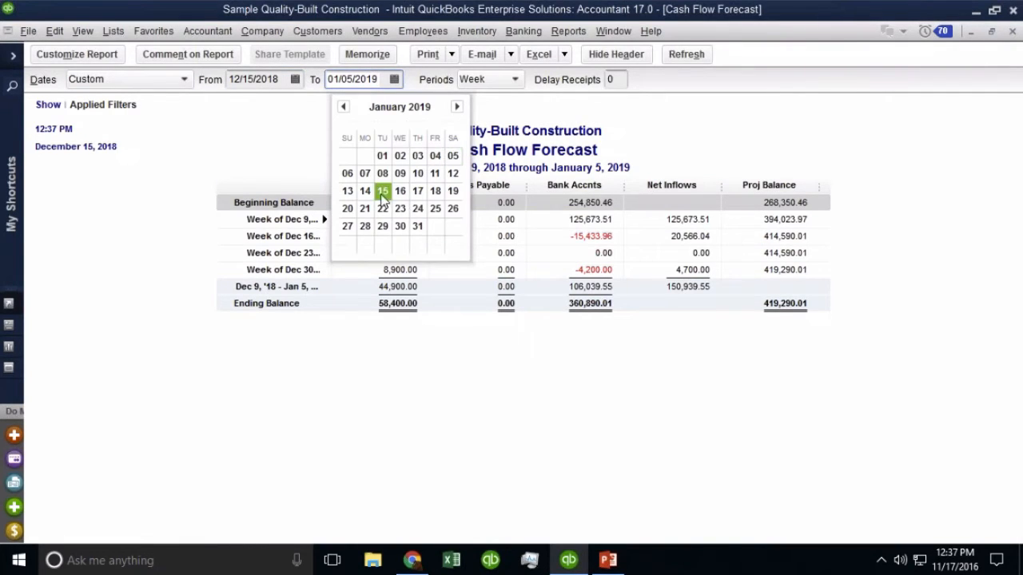
click(385, 195)
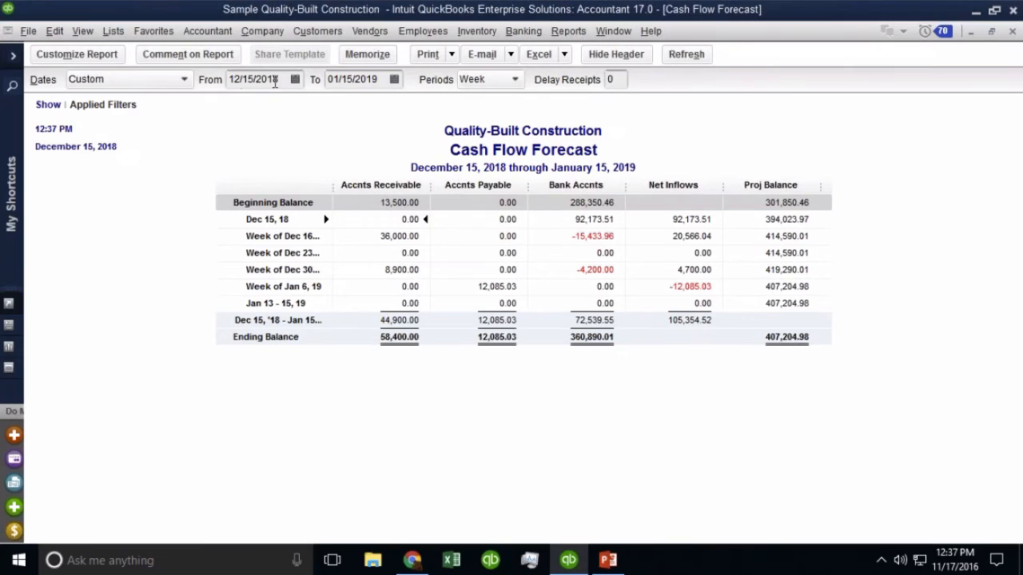
Set the Cash Flow Forecast start date to 12/16/2018, refresh the report, and widen the column holding the week labels
click(295, 79)
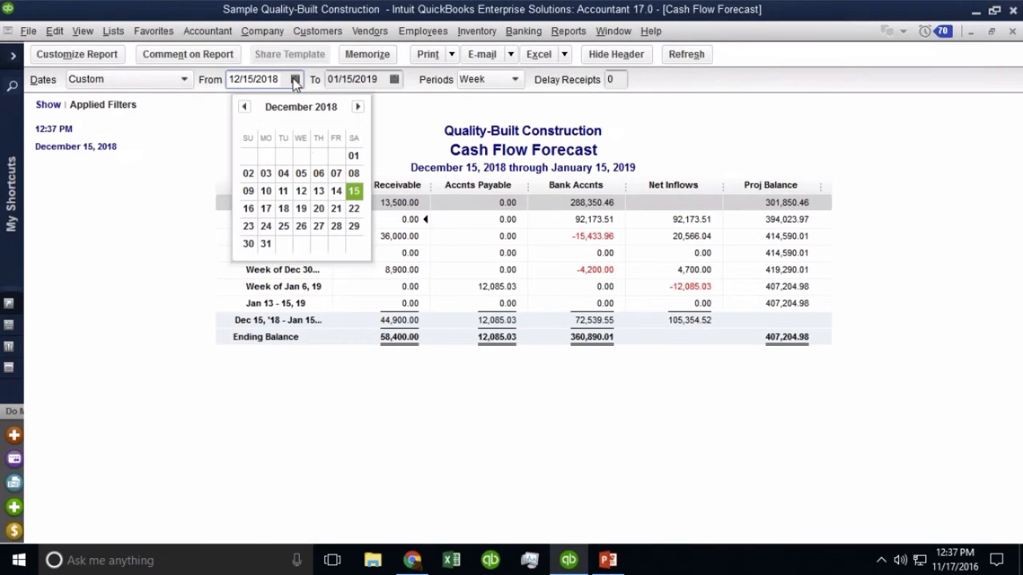
click(248, 211)
click(332, 85)
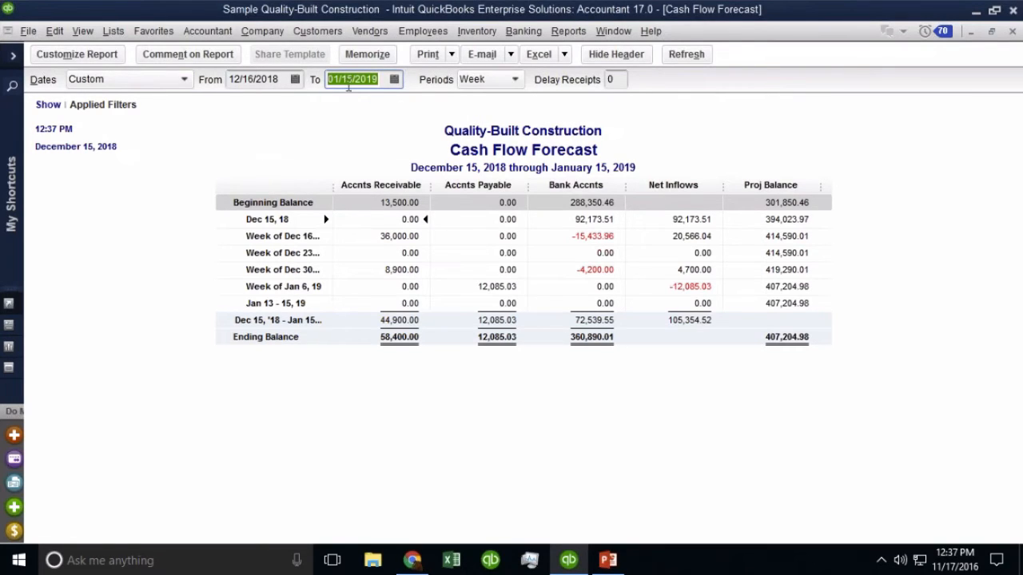
click(687, 55)
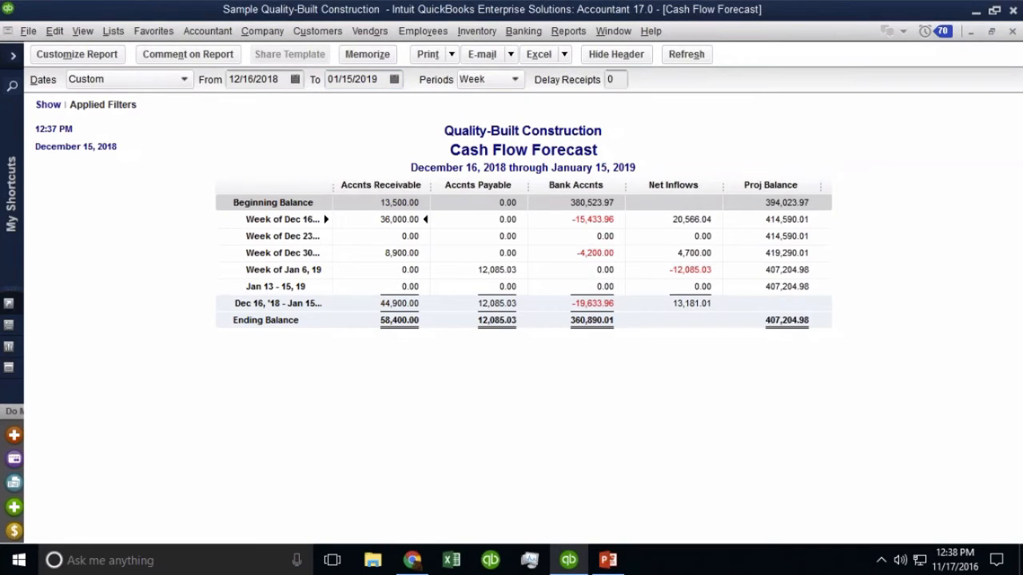
drag(334, 197, 413, 192)
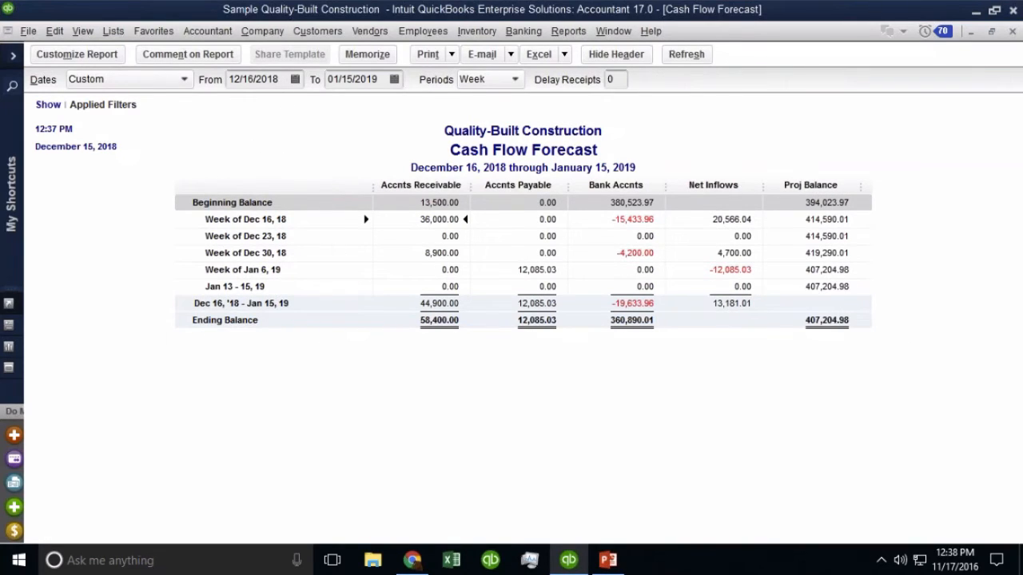
click(266, 78)
click(362, 78)
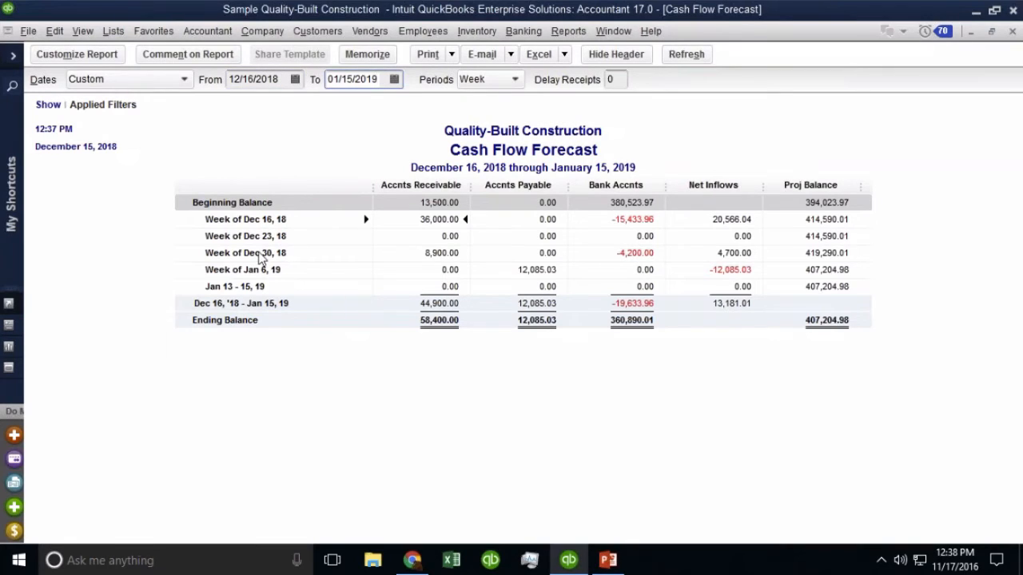
Preview the forecast in two-week, month, half-month and day periods, and return it to weekly periods
click(504, 82)
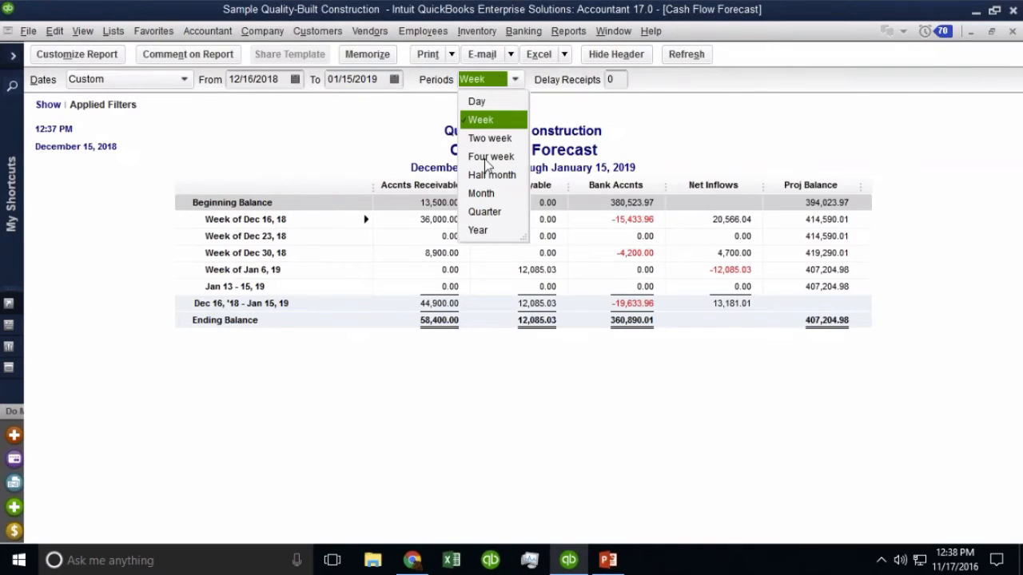
click(502, 139)
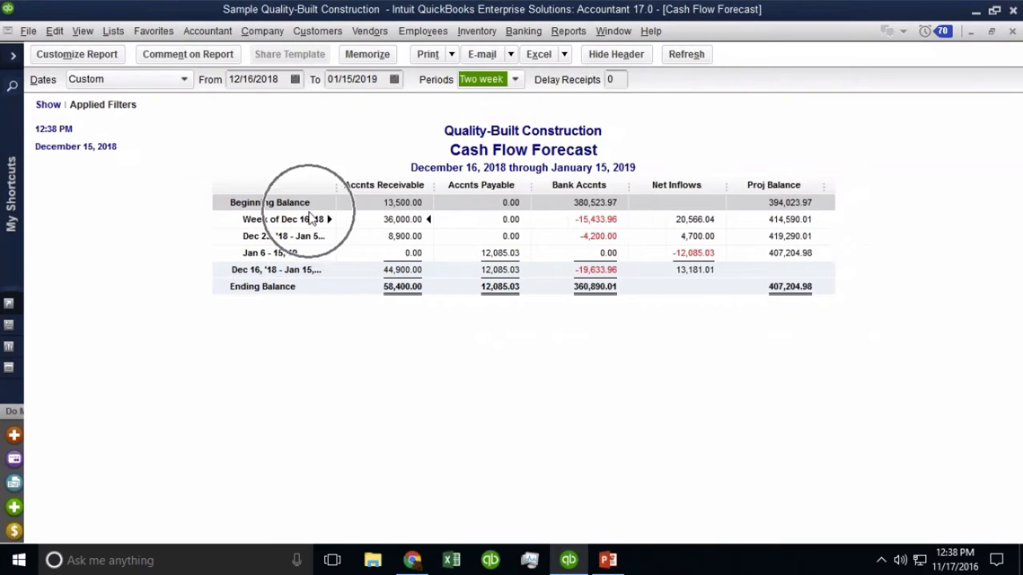
click(493, 80)
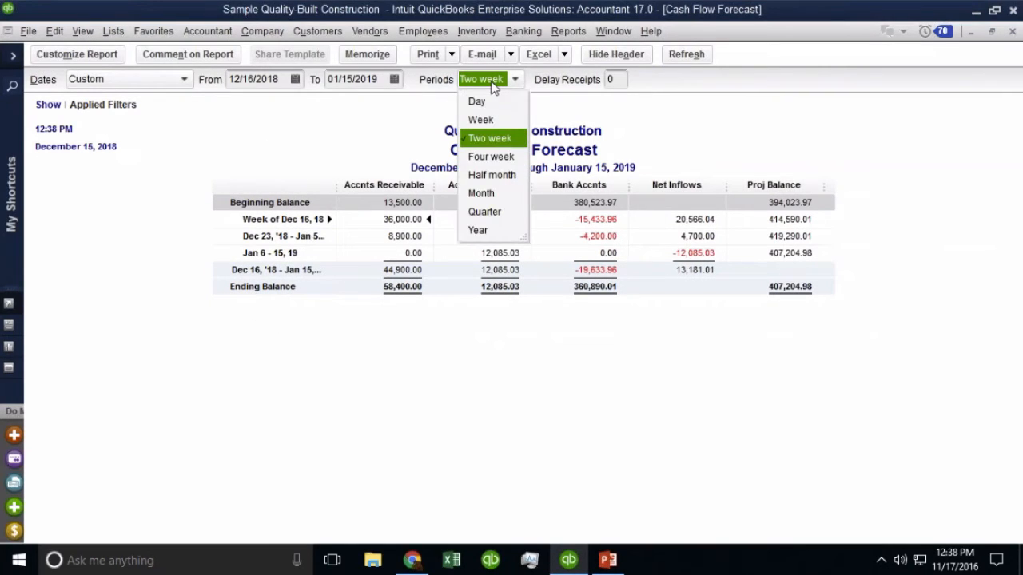
click(488, 194)
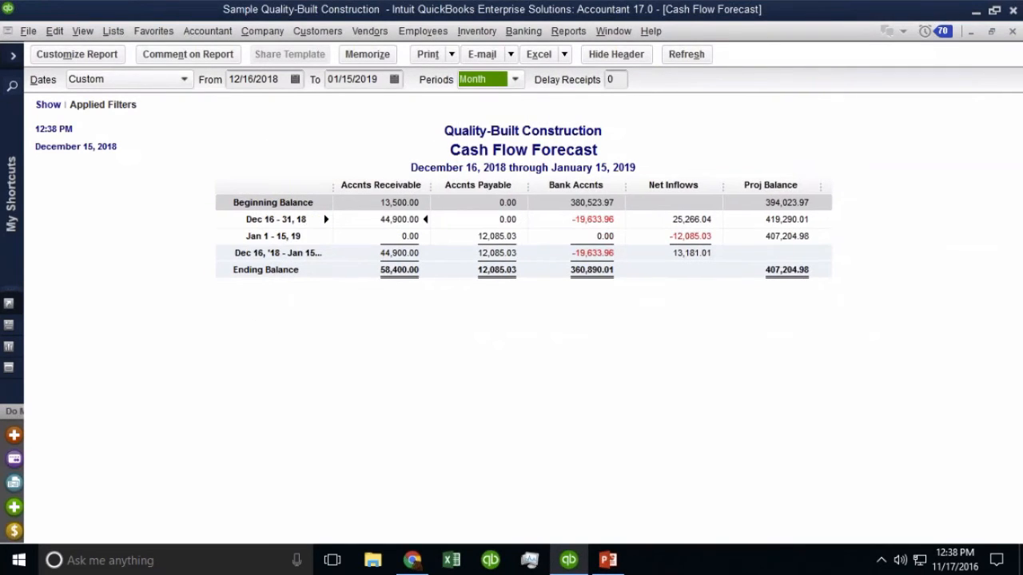
click(479, 83)
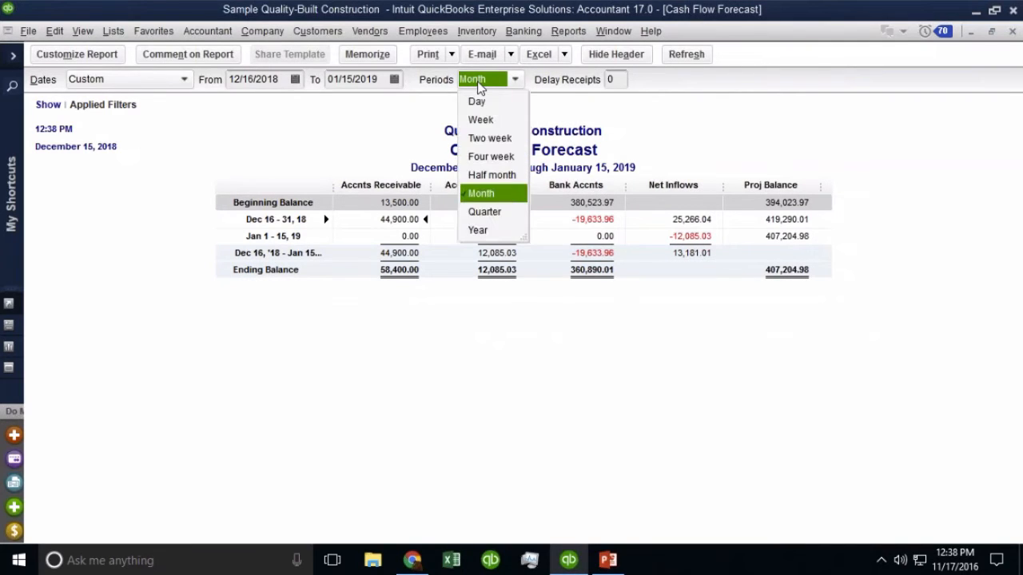
click(491, 175)
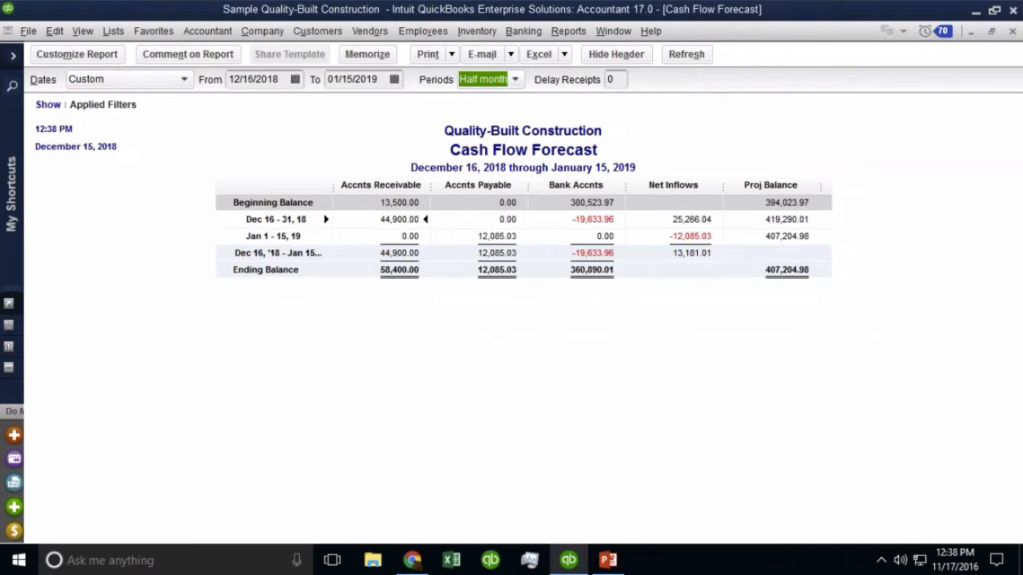
click(483, 83)
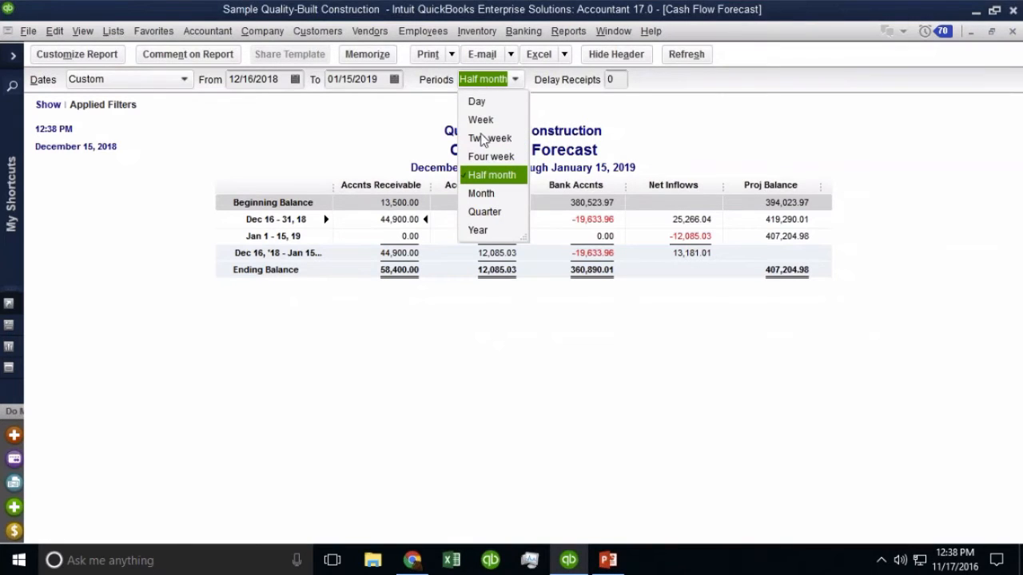
click(480, 103)
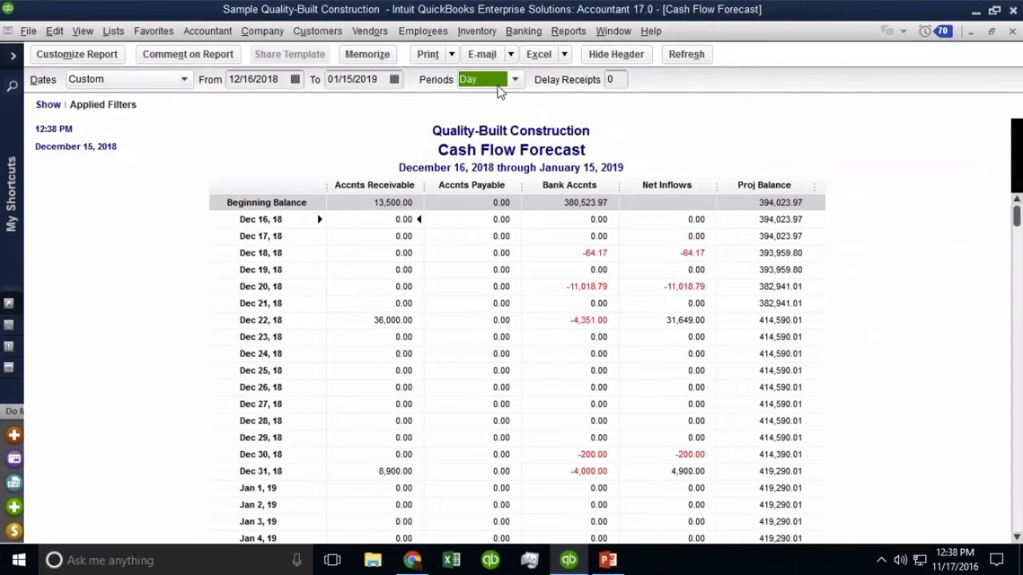
click(497, 86)
click(502, 120)
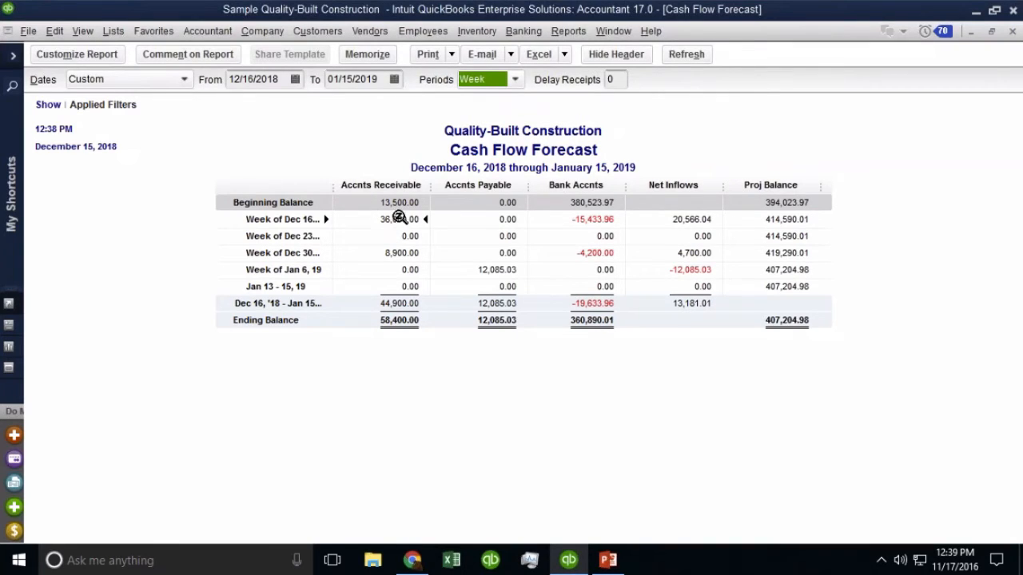
Widen the forecast's first column so the full week labels fit
double_click(401, 258)
drag(334, 187, 401, 187)
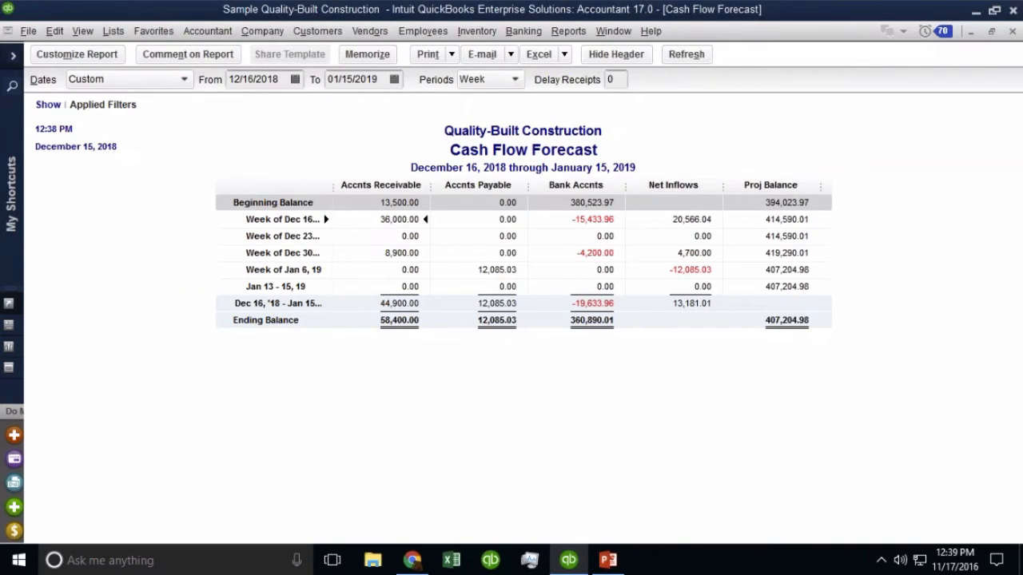
key(ctrl)
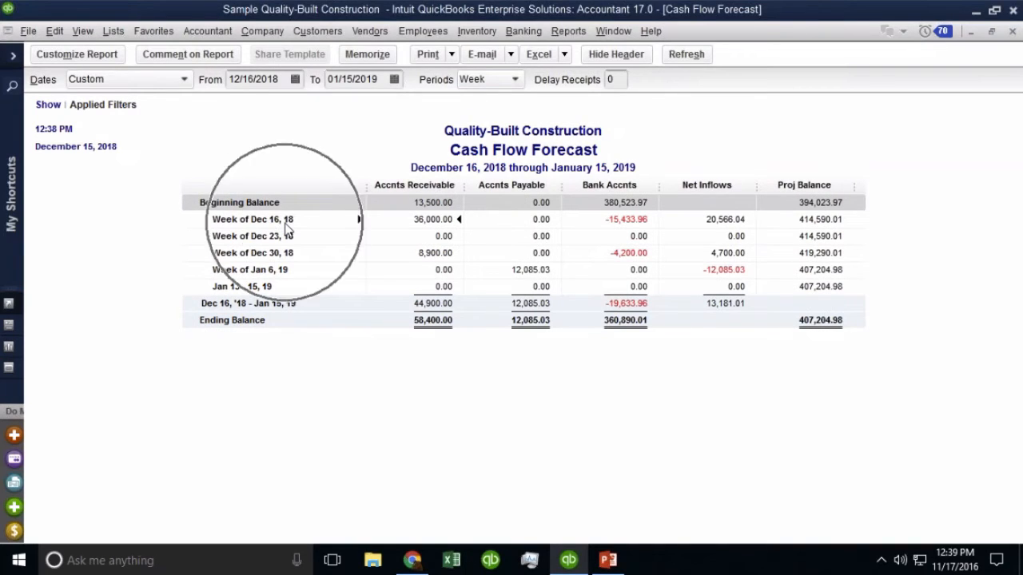
key(ctrl)
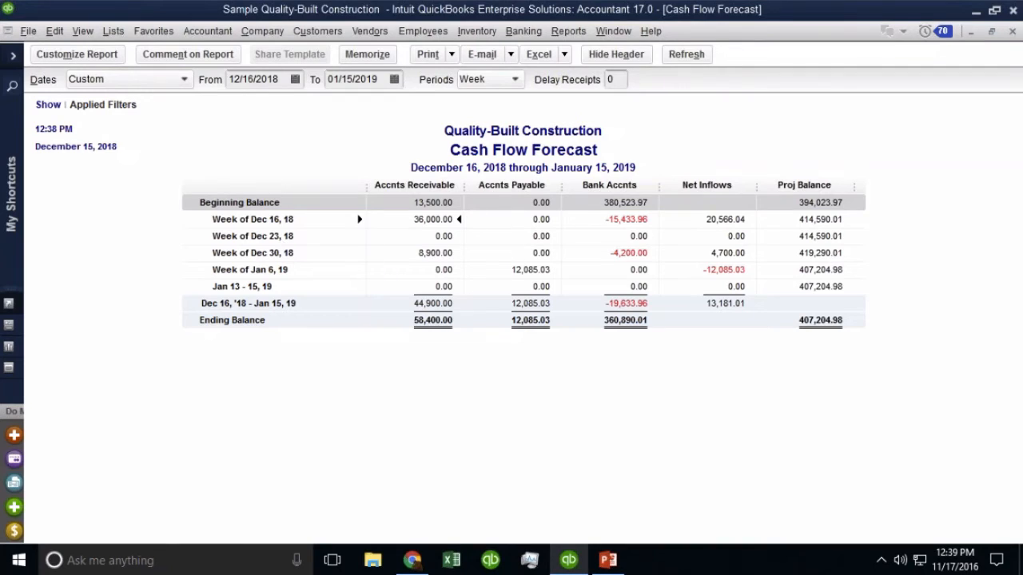
Drill down from the accounts receivable amount for the week of Dec 16, 18 to its underlying invoice
key(ctrl)
double_click(433, 219)
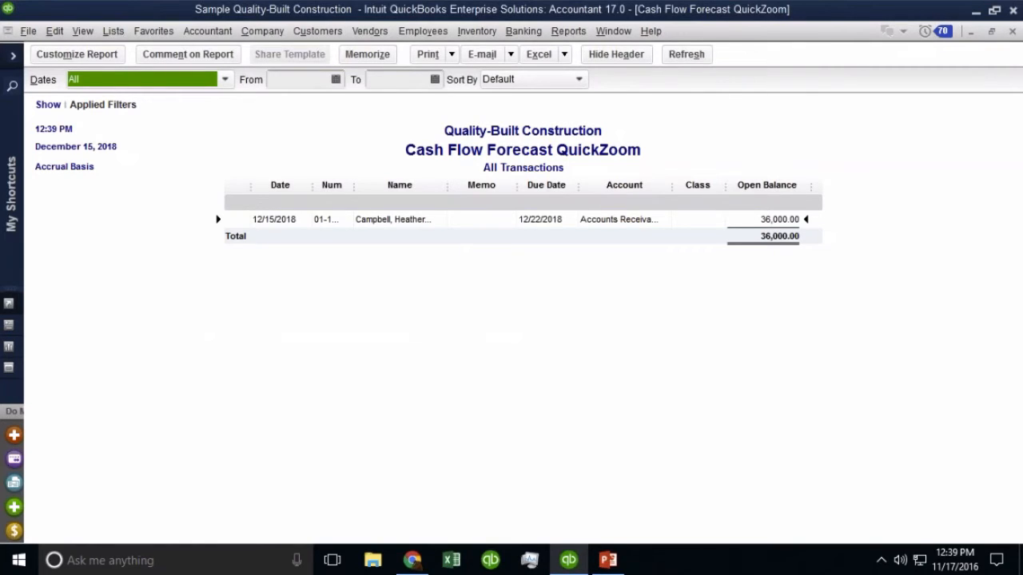
key(ctrl)
double_click(398, 219)
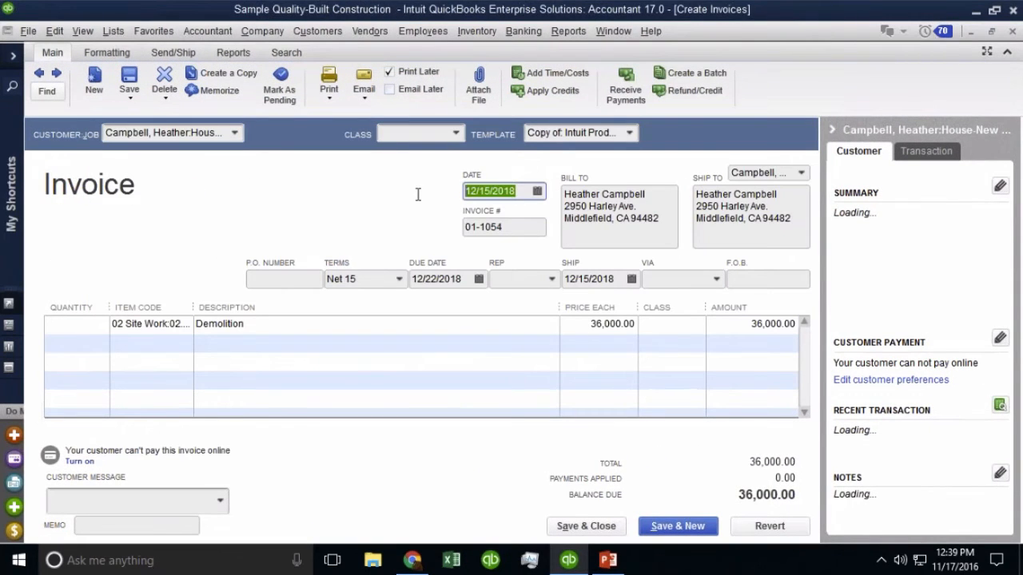
Set the invoice's due date to 12/28/2018
click(462, 279)
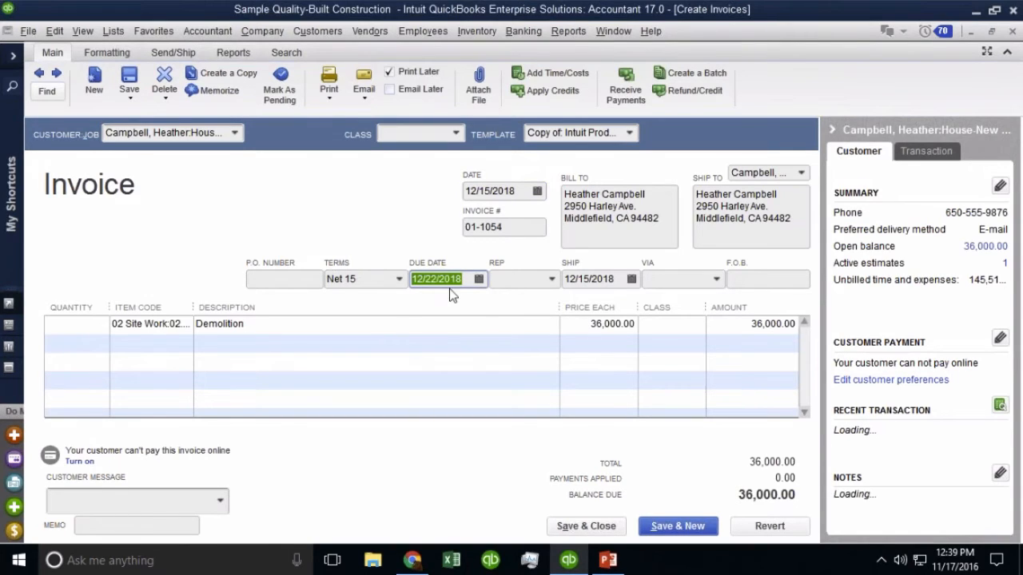
click(480, 280)
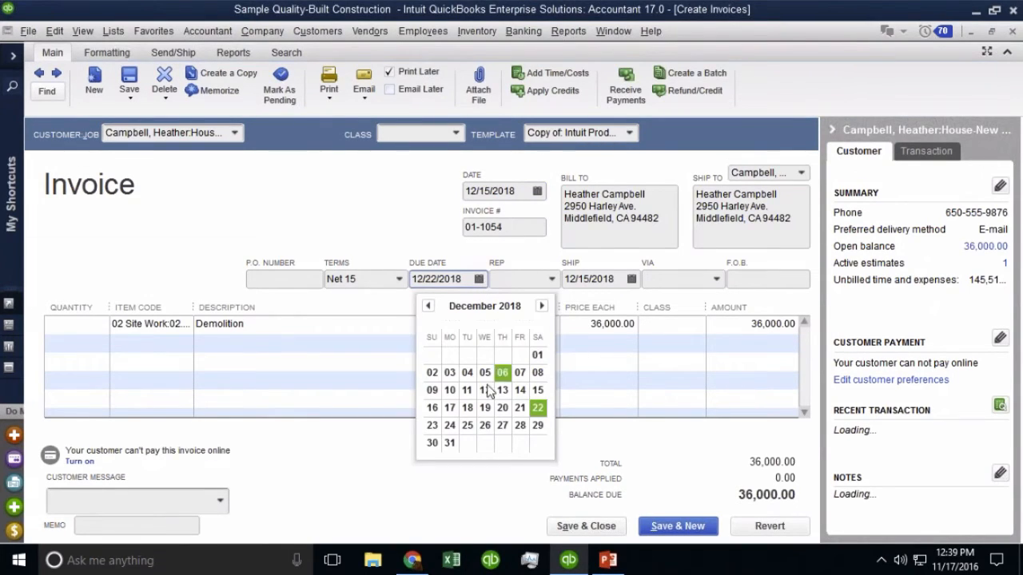
click(519, 426)
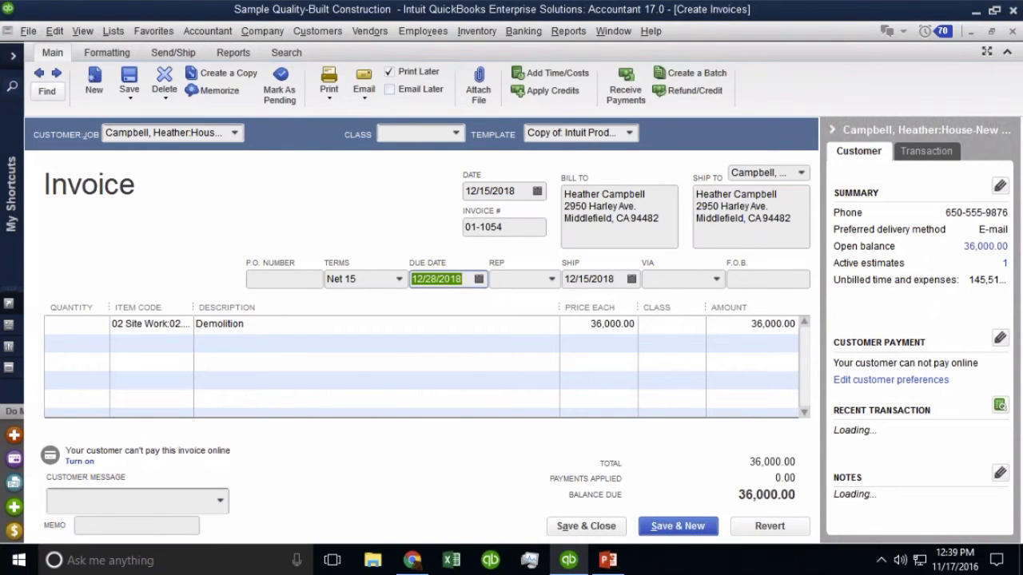
Restore the maximized windows to floating size and arrange the invoice beside the Cash Flow Forecast
click(991, 31)
drag(336, 57, 705, 67)
click(204, 152)
drag(203, 152, 187, 182)
drag(285, 64, 228, 71)
click(371, 254)
drag(964, 68, 866, 60)
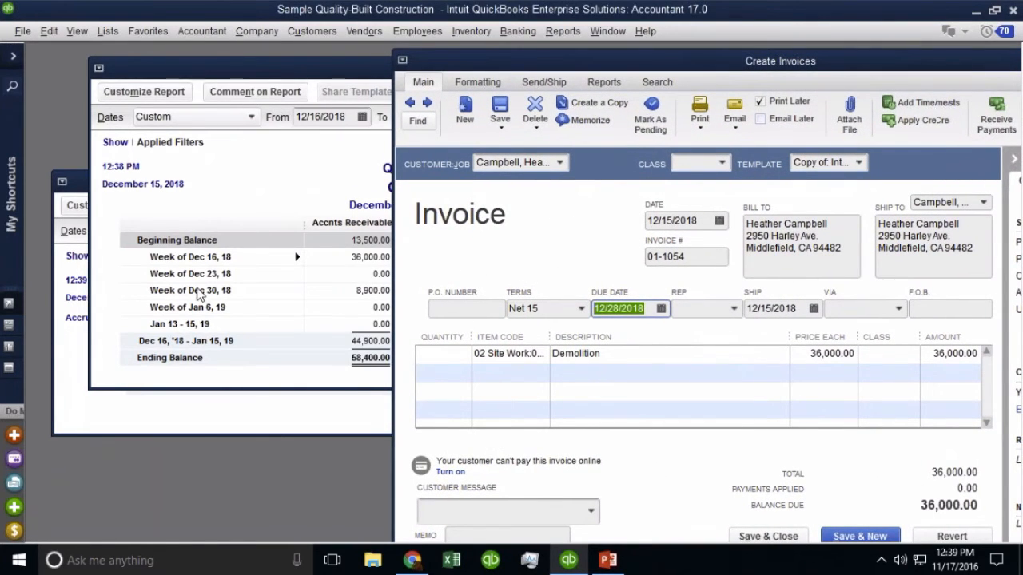
Save and close the invoice, recording the changed transaction
key(ctrl)
click(770, 537)
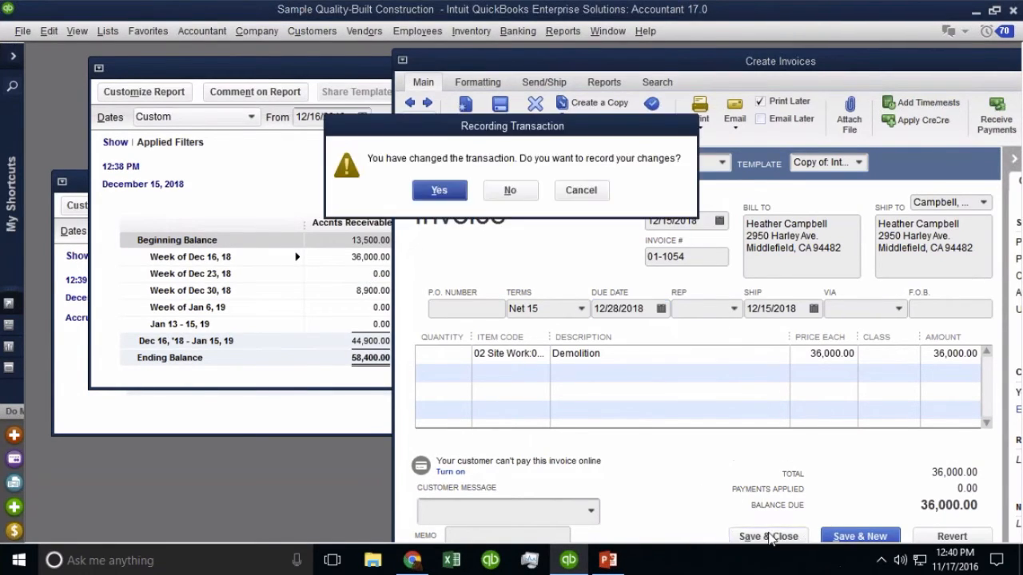
click(436, 192)
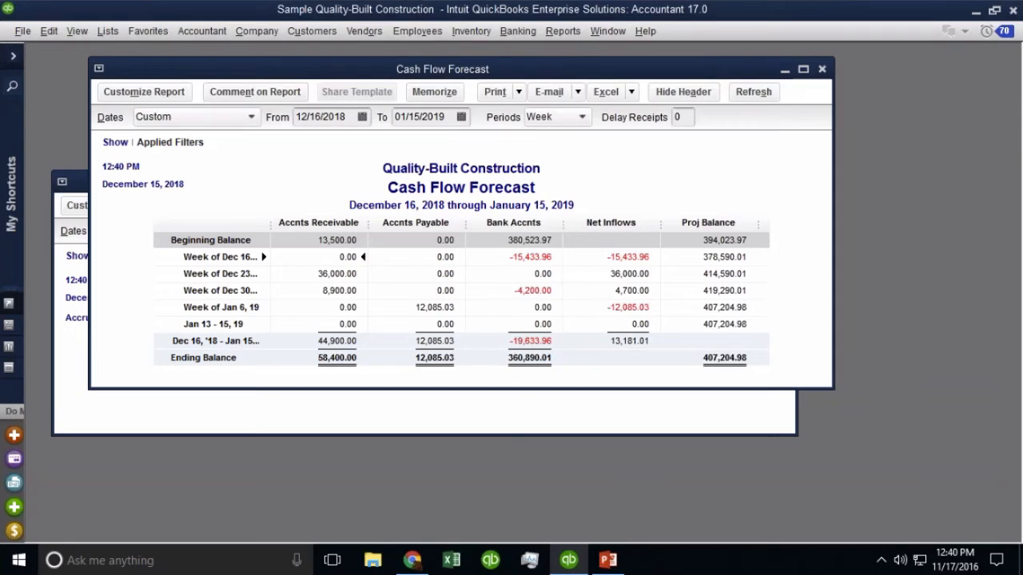
Set Delay Receipts to 10 in the Cash Flow Forecast and refresh the report
click(690, 117)
double_click(678, 117)
text(10)
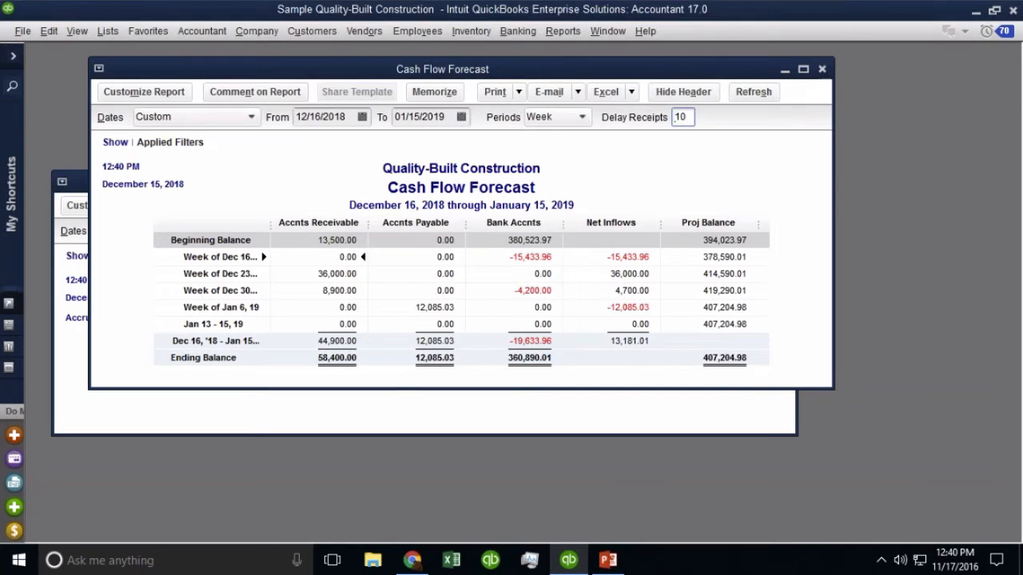
click(754, 92)
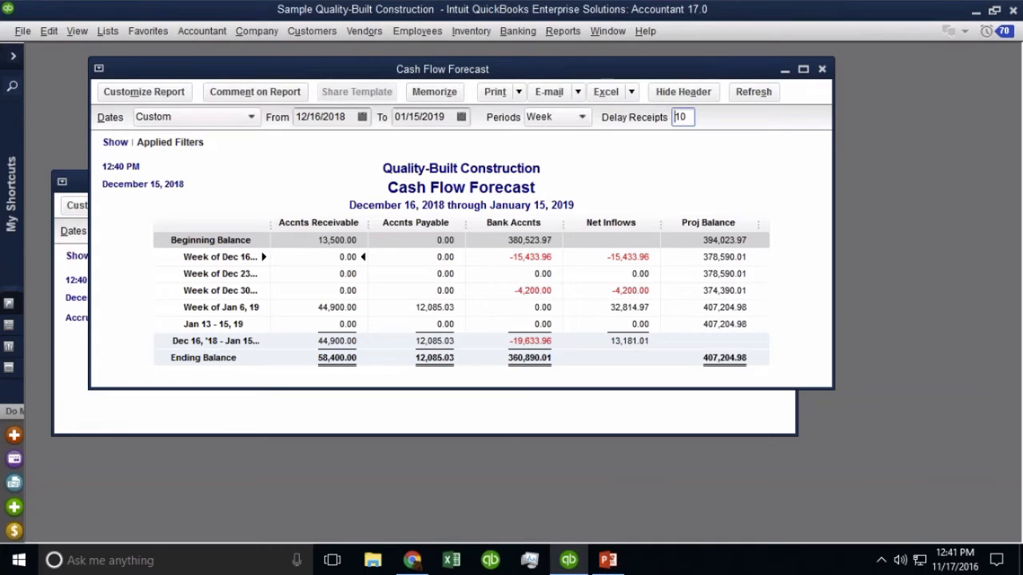
Open the Average Days to Pay Summary report and move its window clear of the forecast's Delay Receipts setting
click(560, 31)
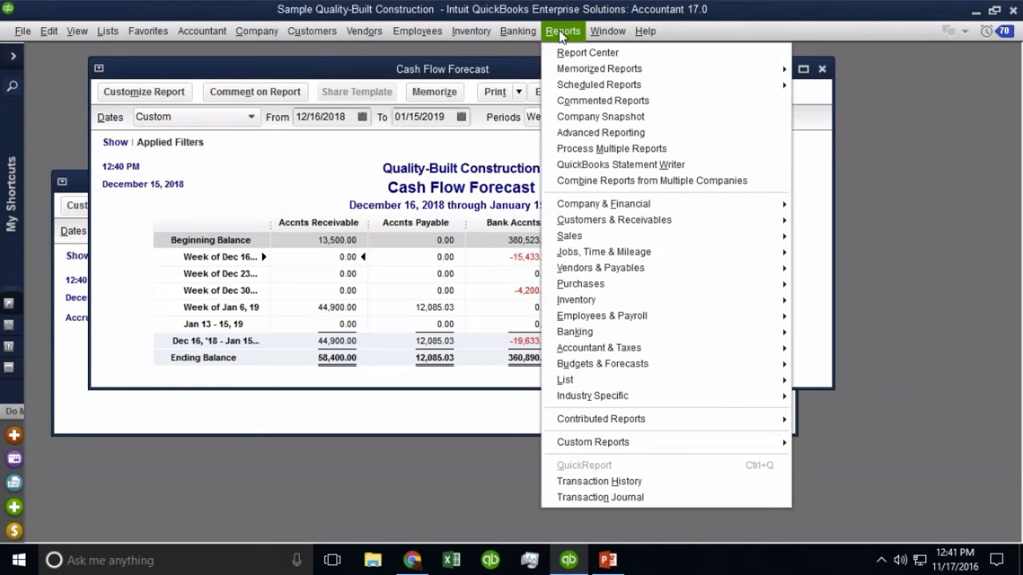
mouse_move(664, 231)
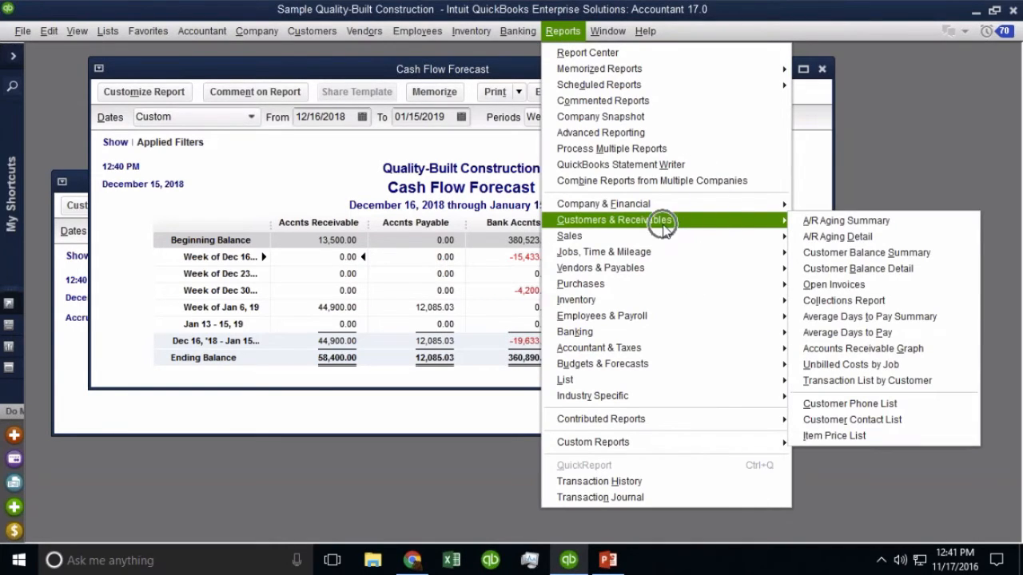
click(920, 325)
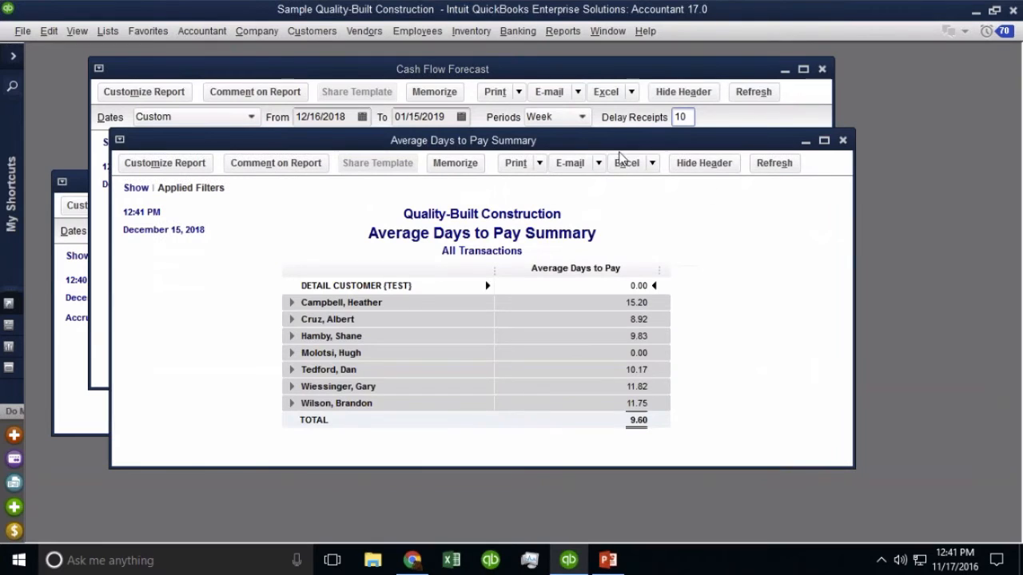
drag(521, 150, 619, 175)
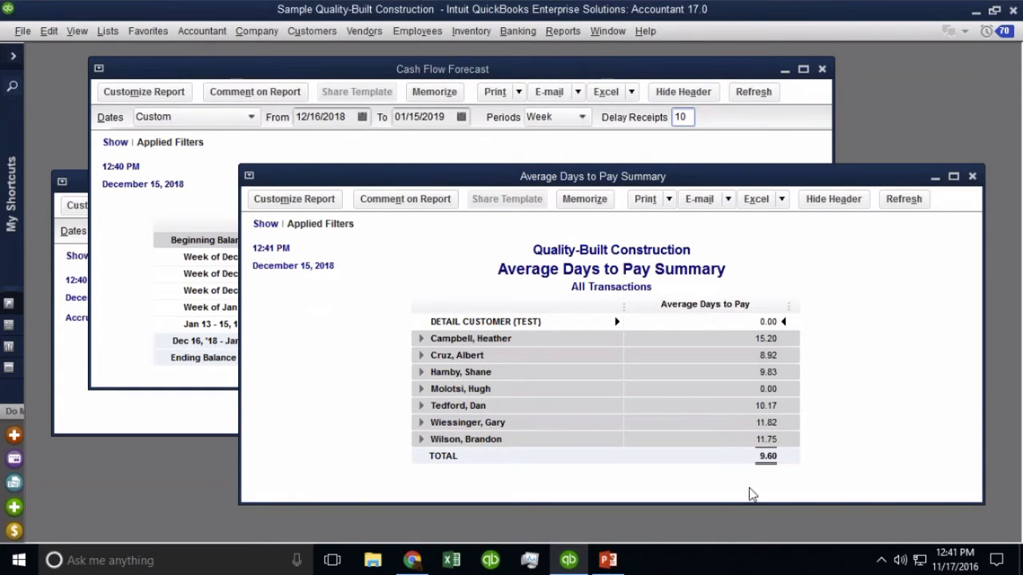
click(772, 466)
Set Delay Receipts in the Cash Flow Forecast to 0
click(684, 119)
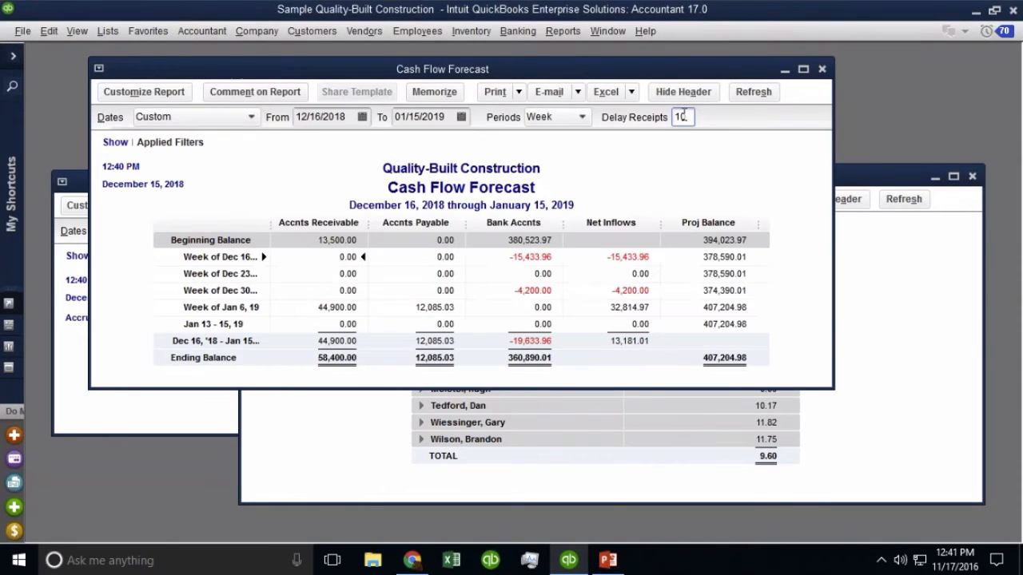
drag(689, 116, 675, 117)
text(0)
Return to the Average Days to Pay Summary and open the transaction detail behind its total
click(836, 456)
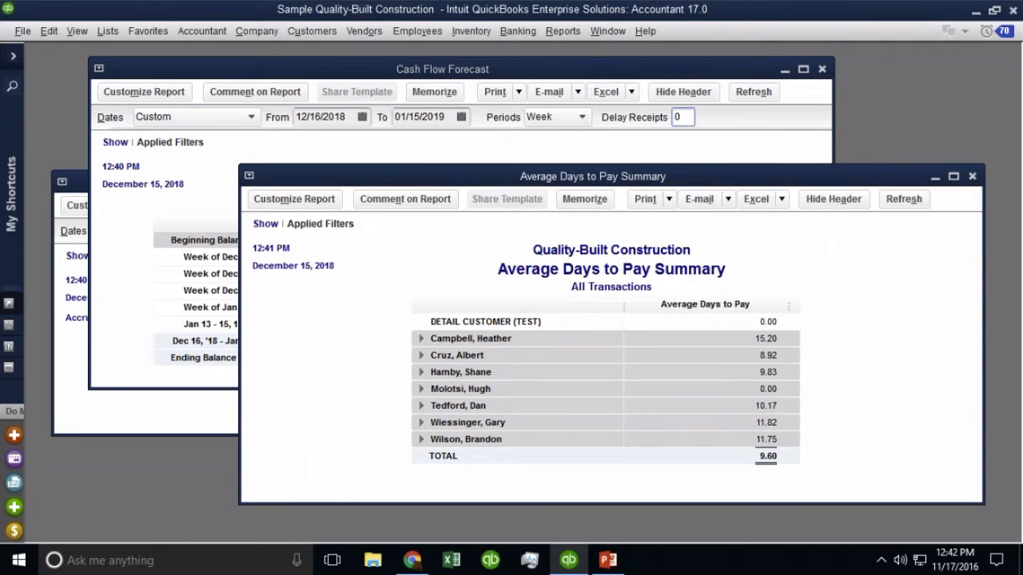
click(769, 461)
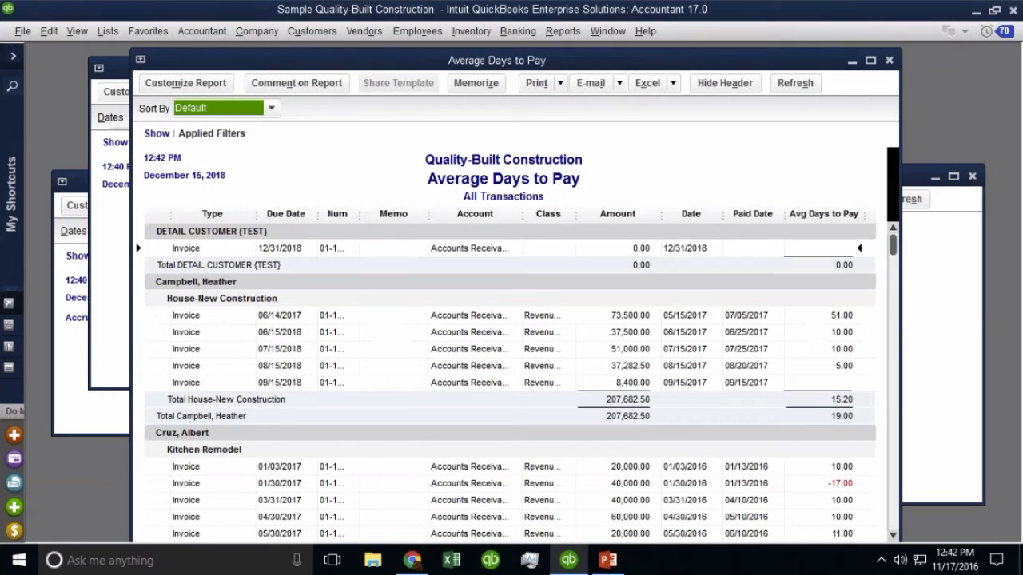
Review the invoice payment times by customer in the Average Days to Pay report and close both it and its summary report
click(570, 33)
mouse_move(671, 228)
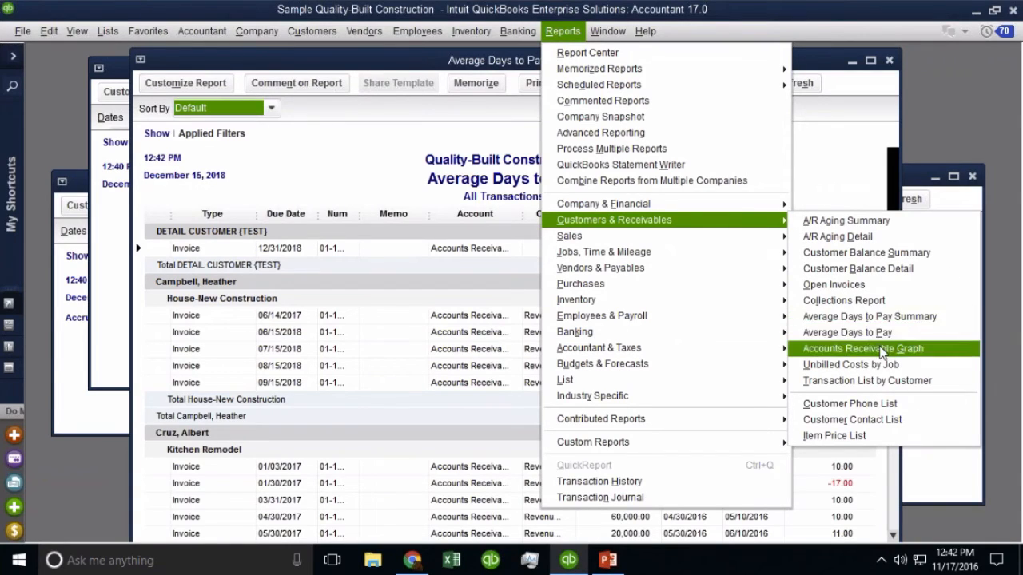
click(462, 251)
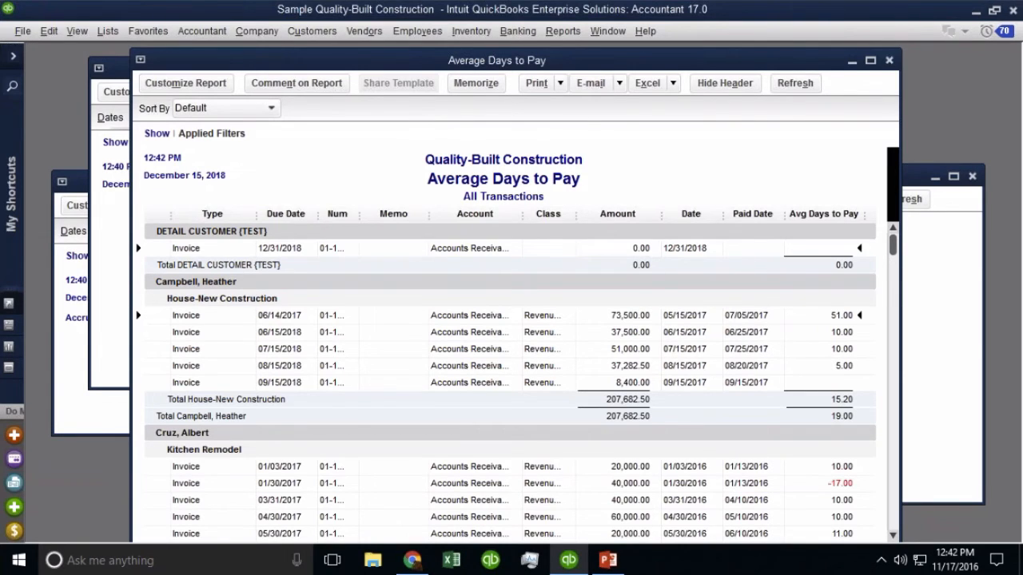
scroll(631, 379, down, 10)
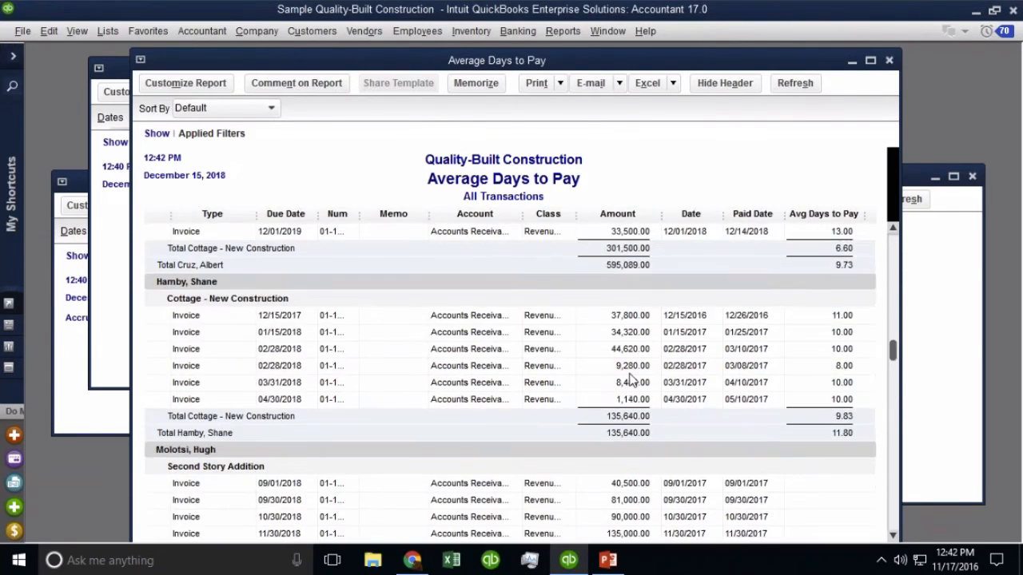
scroll(631, 379, up, 10)
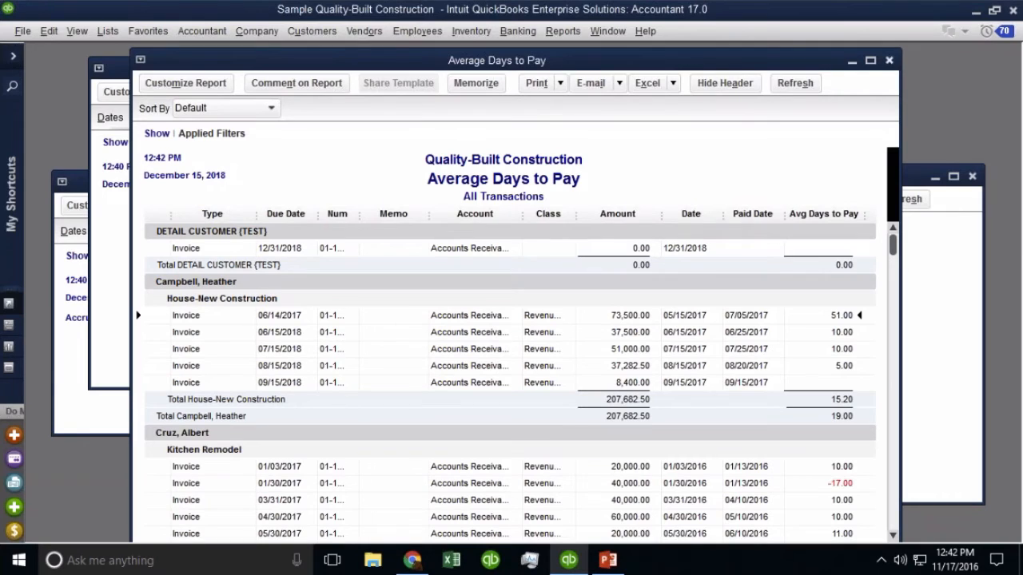
click(890, 60)
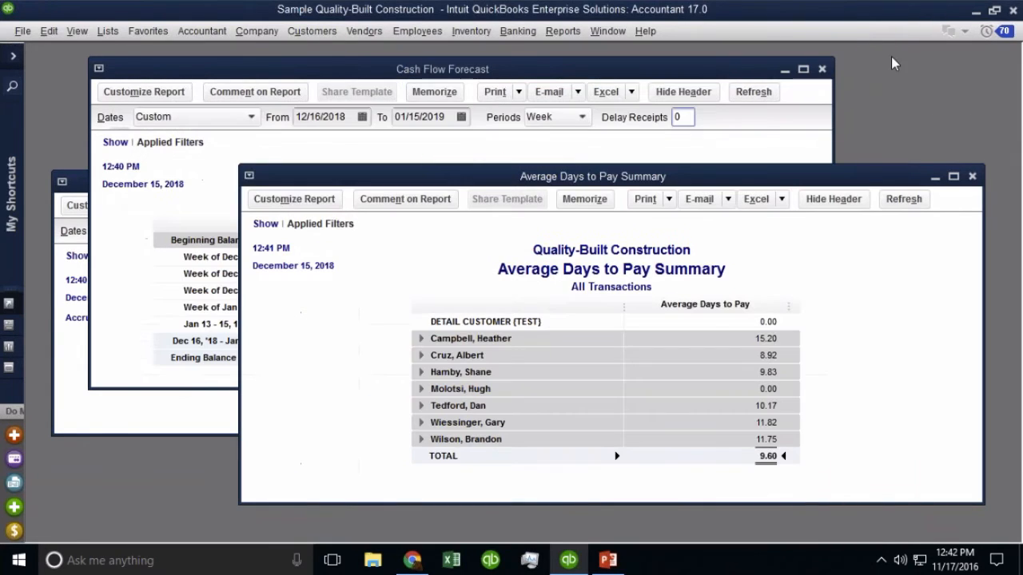
click(972, 175)
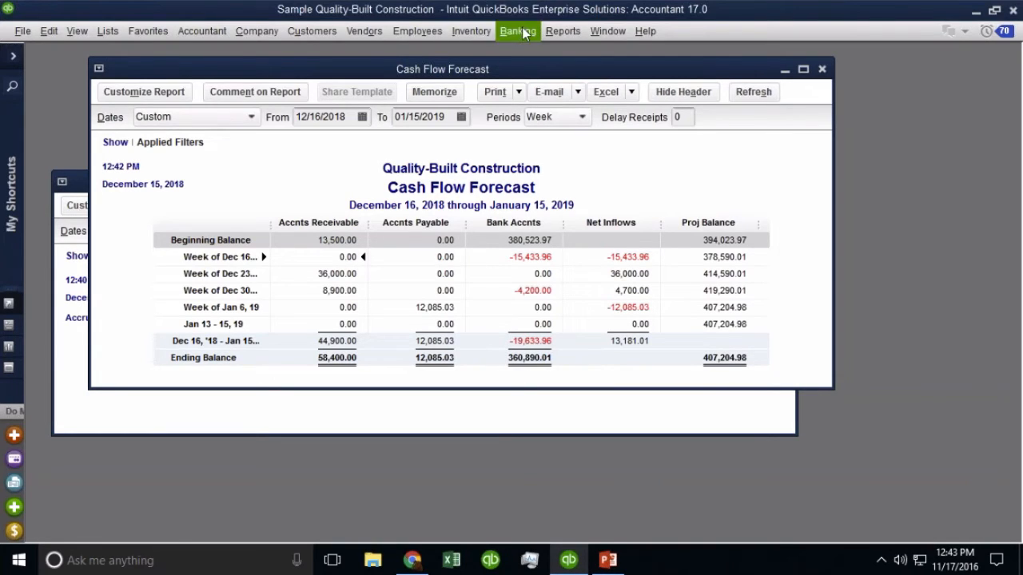
Start a new vendor bill for "monthly cashflow projection" and position its window so the forecast's receivables column stays in view
click(372, 34)
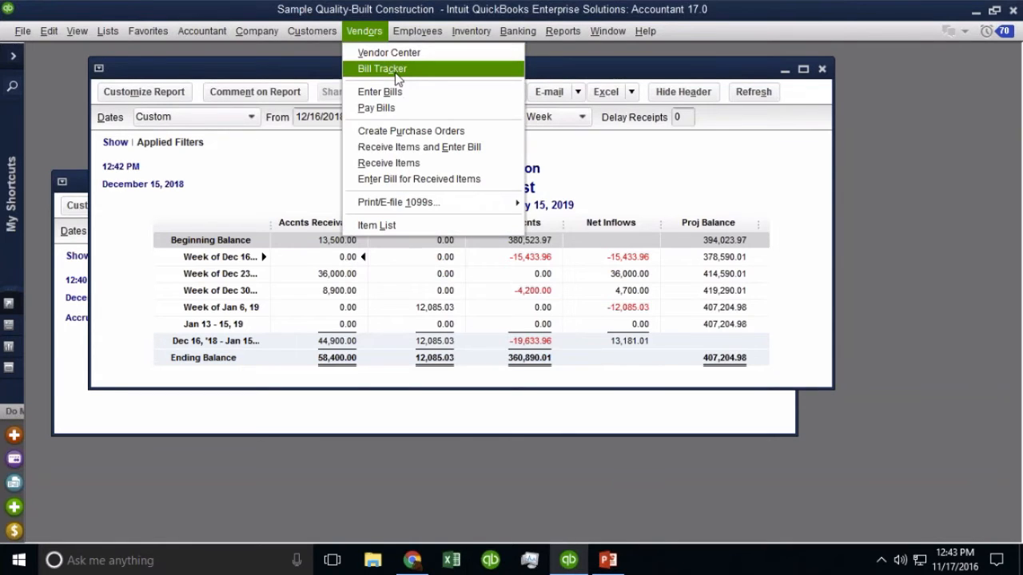
click(385, 93)
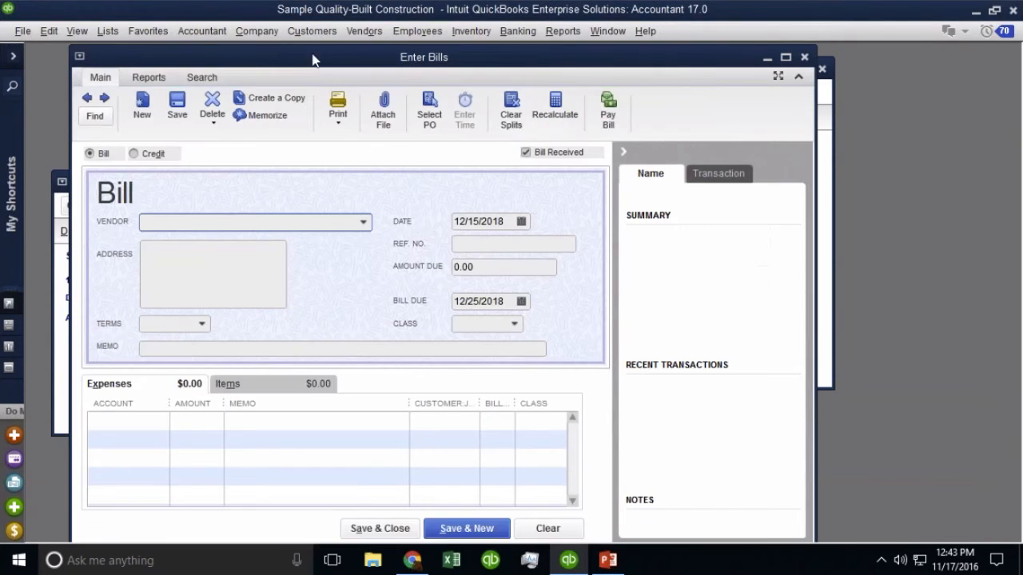
drag(328, 56, 742, 177)
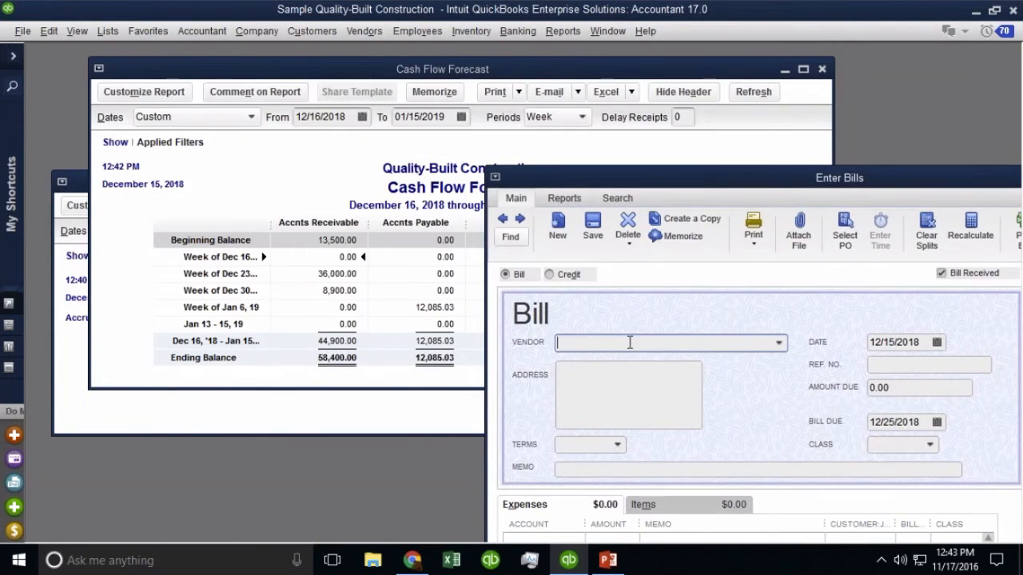
text(monthly ca)
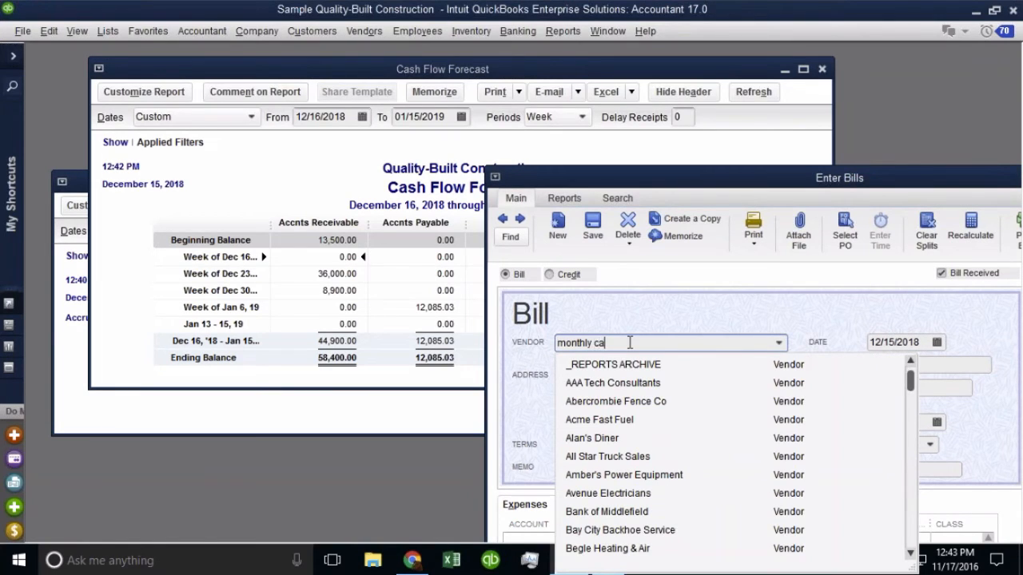
text(shflow projection)
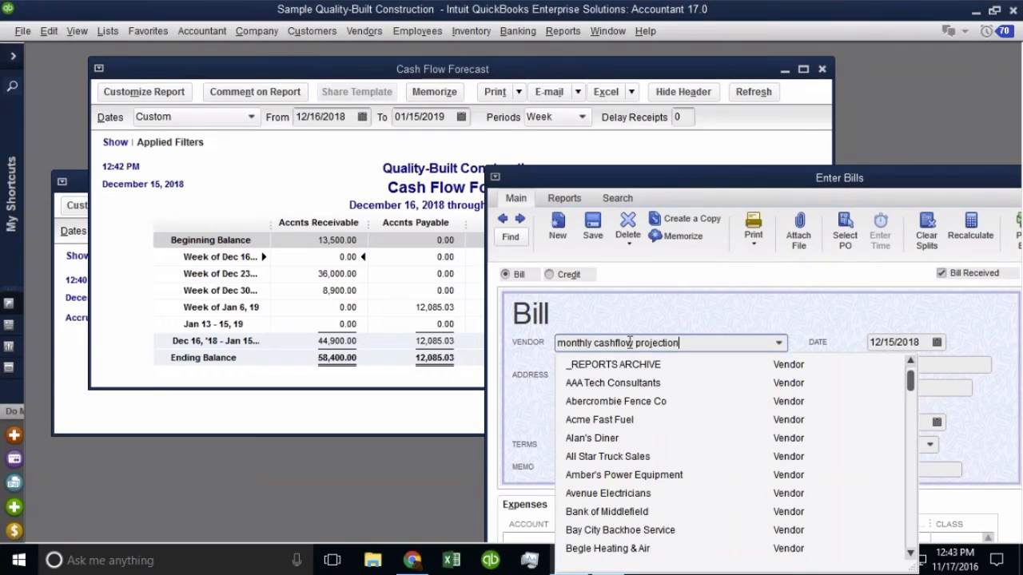
key(Tab)
drag(849, 178, 731, 48)
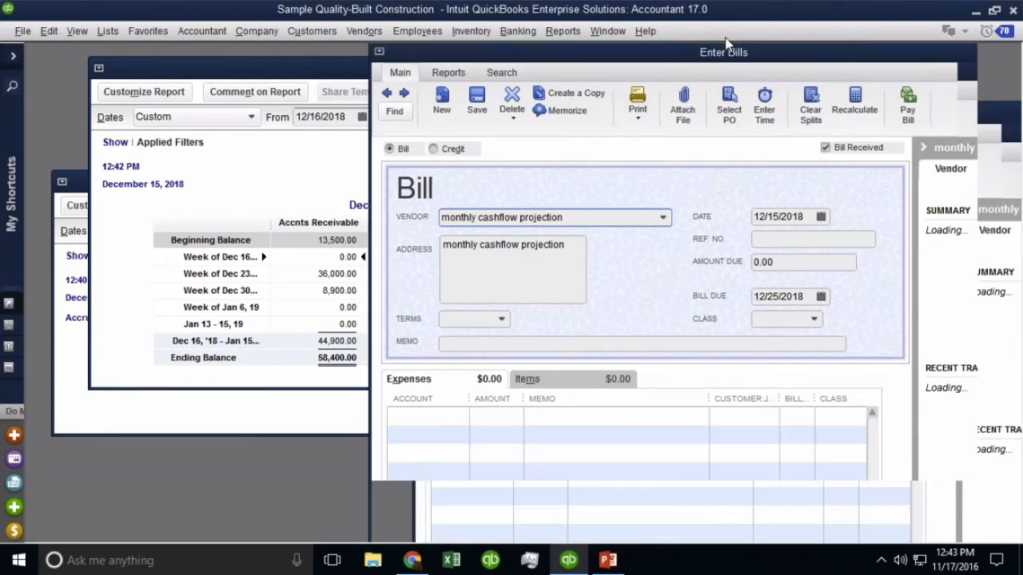
Set the bill's amount due to 25,000.00 and assign the expense line to the Office Supplies account
text(25000)
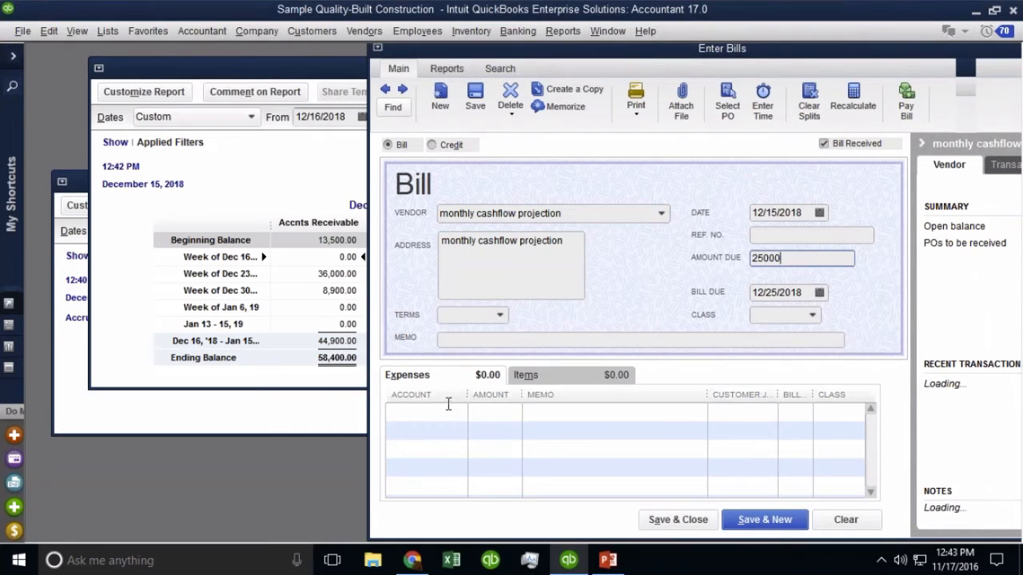
click(423, 412)
text(off)
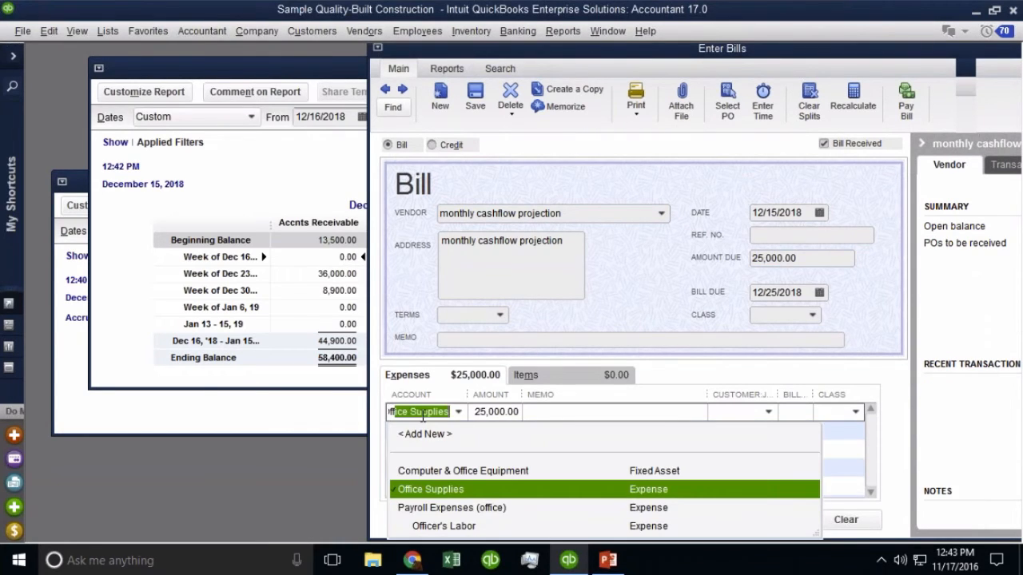
click(432, 490)
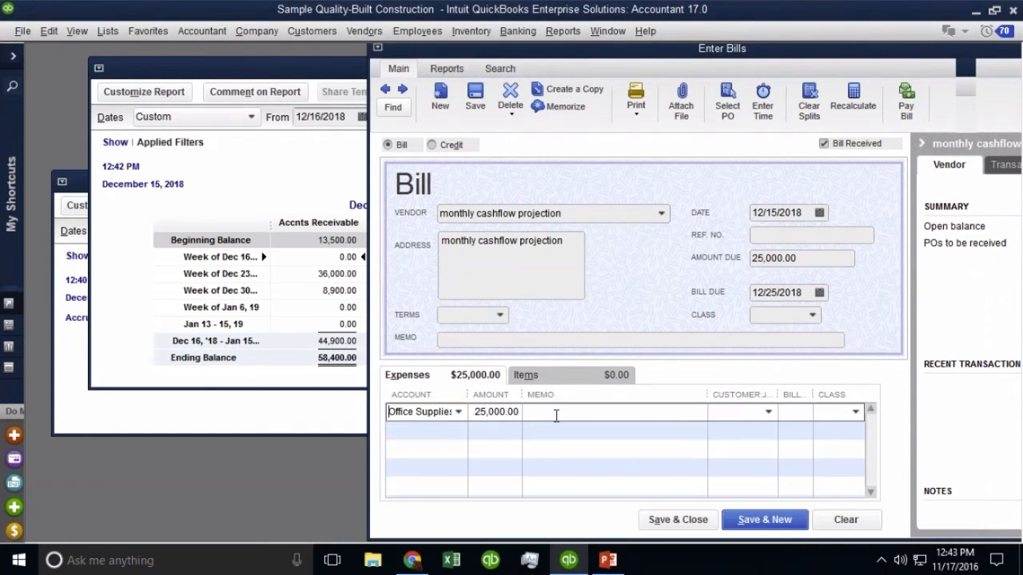
Enter the bill memo "** NOTE, used for cashflow projections ***"
click(480, 336)
text(** NOTE, )
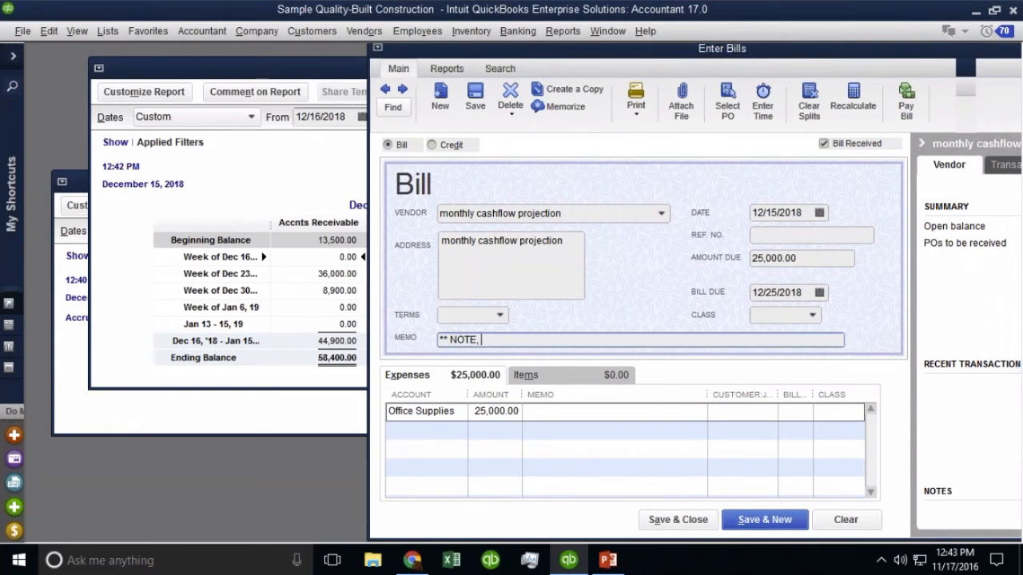
text(used for cashflow projhectioon)
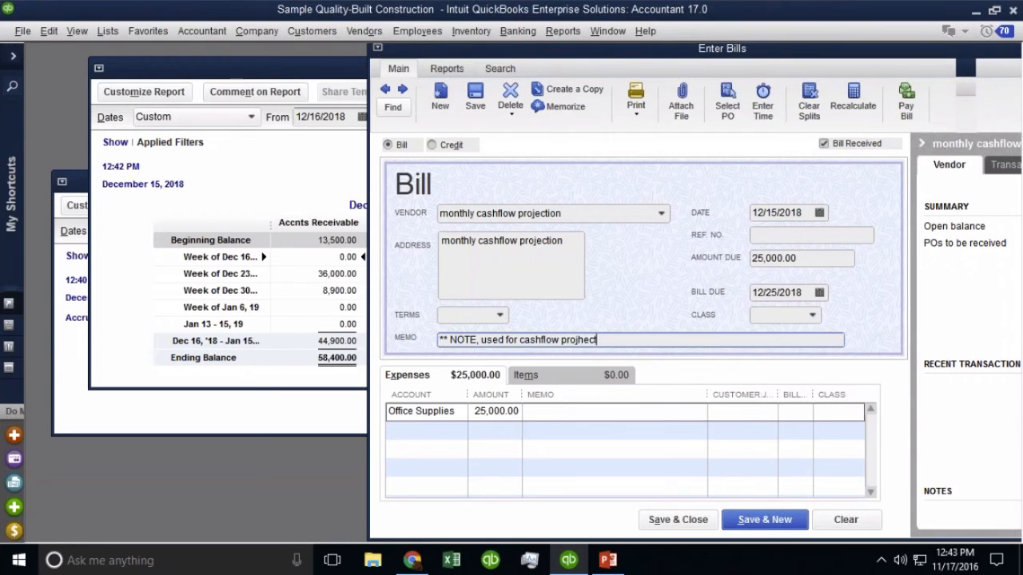
key(BackSpace)
key(BackSpace)
key(BackSpace)
key(BackSpace)
key(BackSpace)
key(BackSpace)
key(BackSpace)
key(BackSpace)
text(ections ***)
Date the bill 12/31/2018 with terms Due on receipt, and save it, keeping those terms for the vendor
click(819, 213)
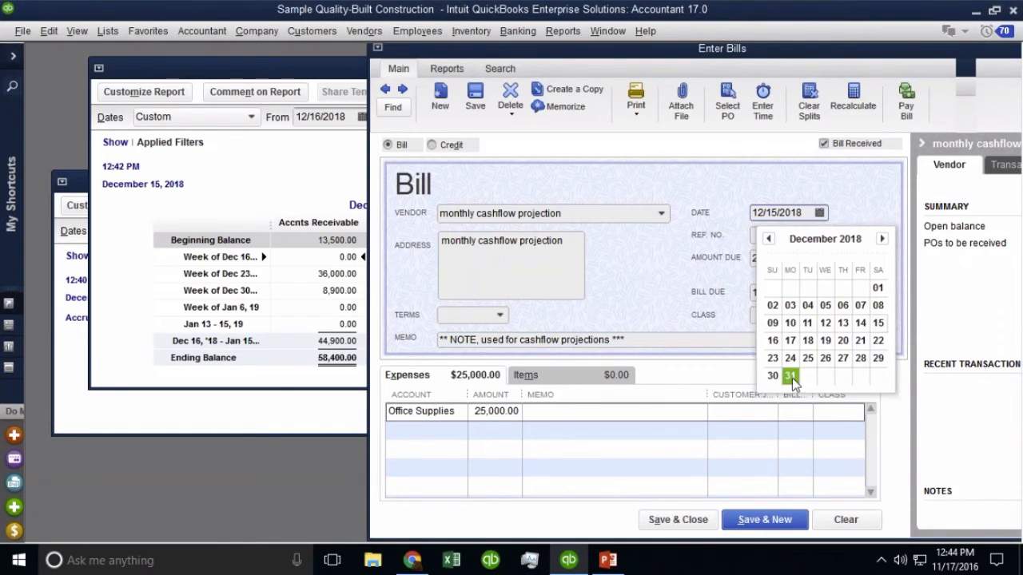
click(791, 376)
click(501, 316)
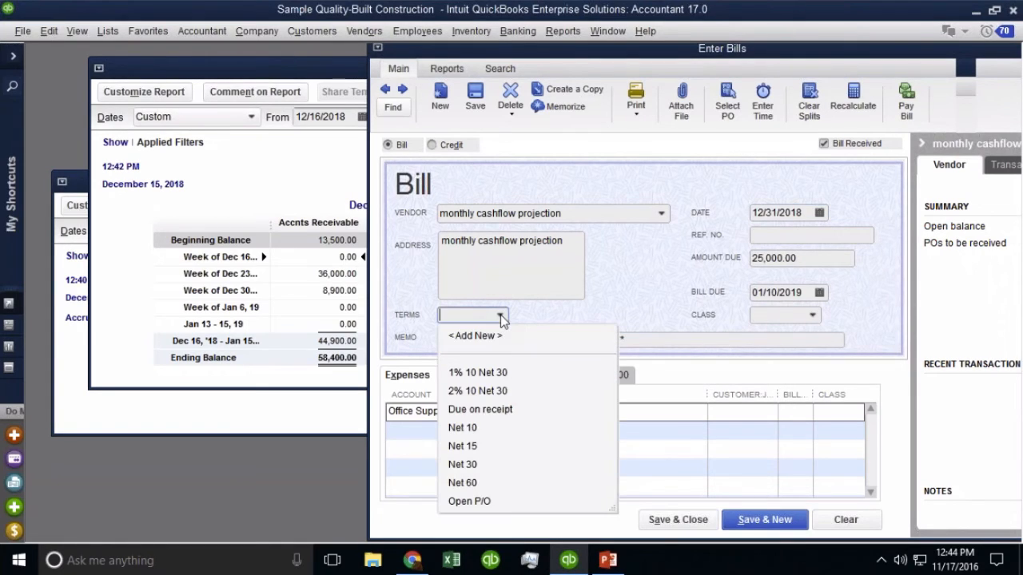
click(480, 410)
drag(450, 54, 515, 54)
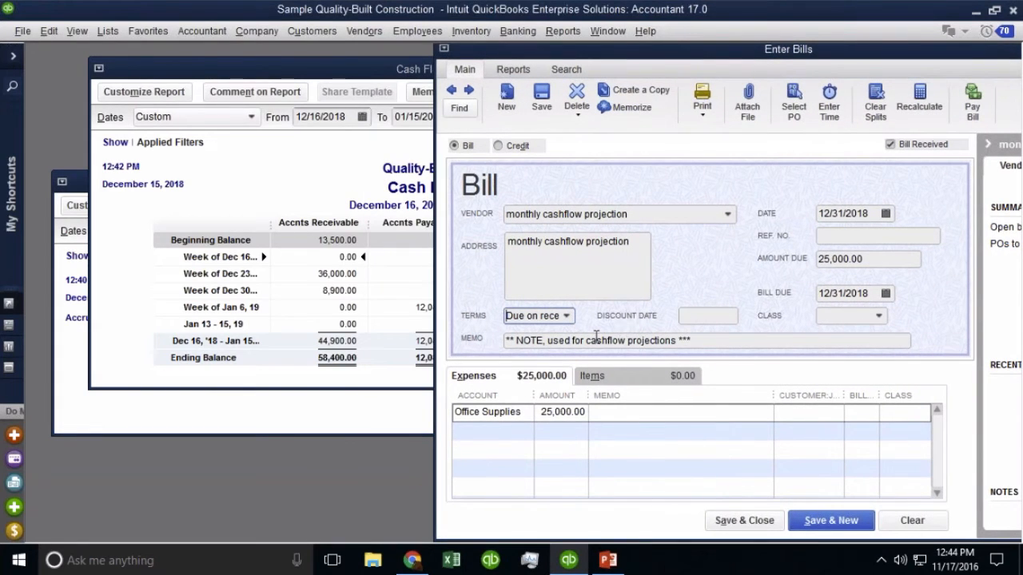
click(542, 97)
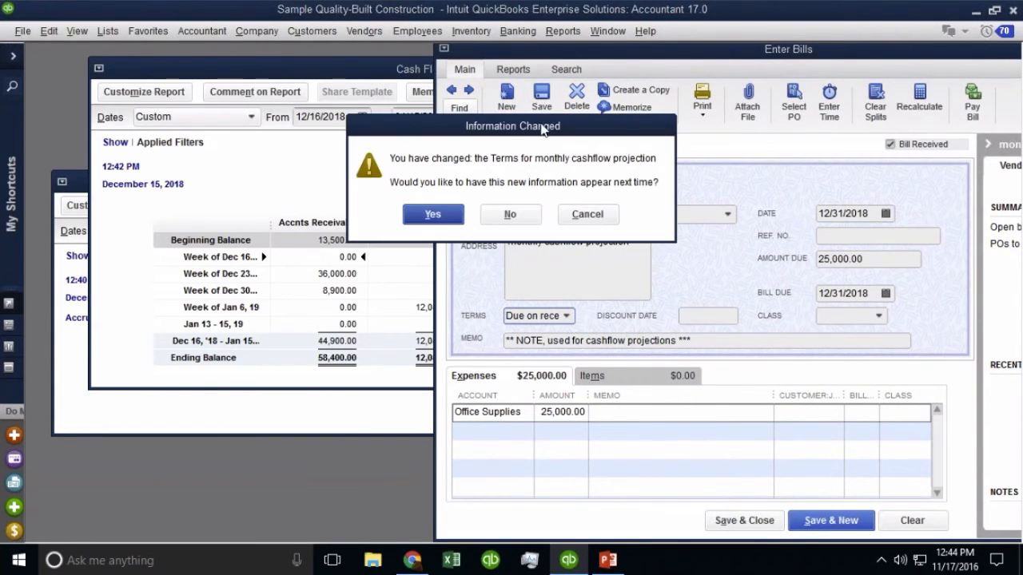
click(432, 214)
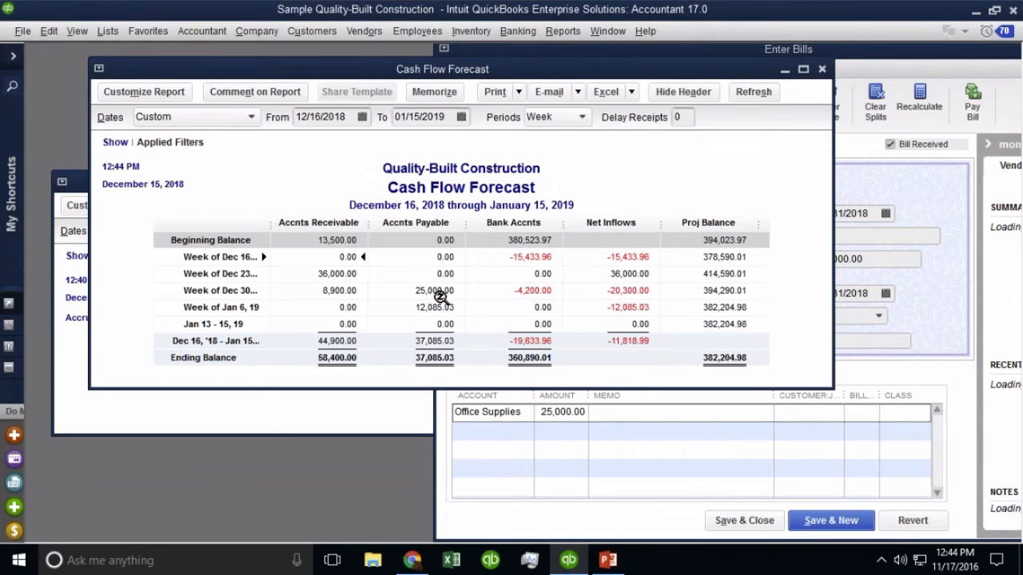
Move the saved projection bill's date to 01/31/2019, record the change and close the bill
click(925, 192)
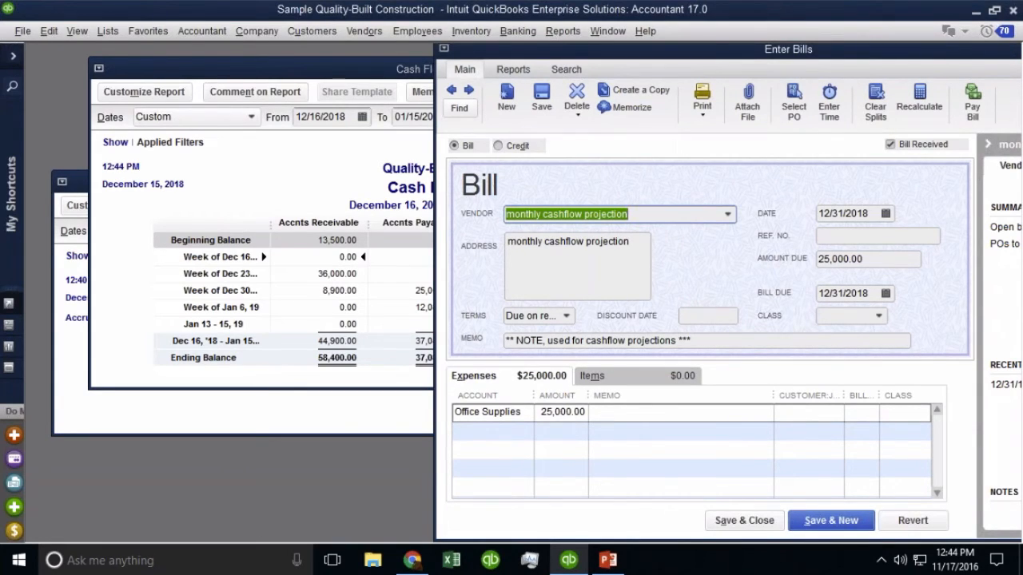
click(886, 213)
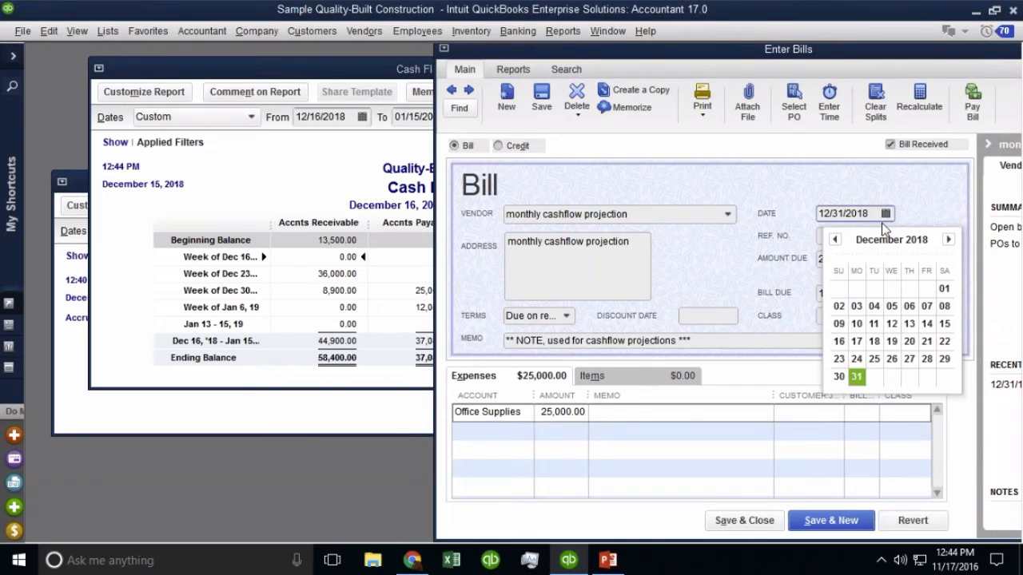
click(949, 240)
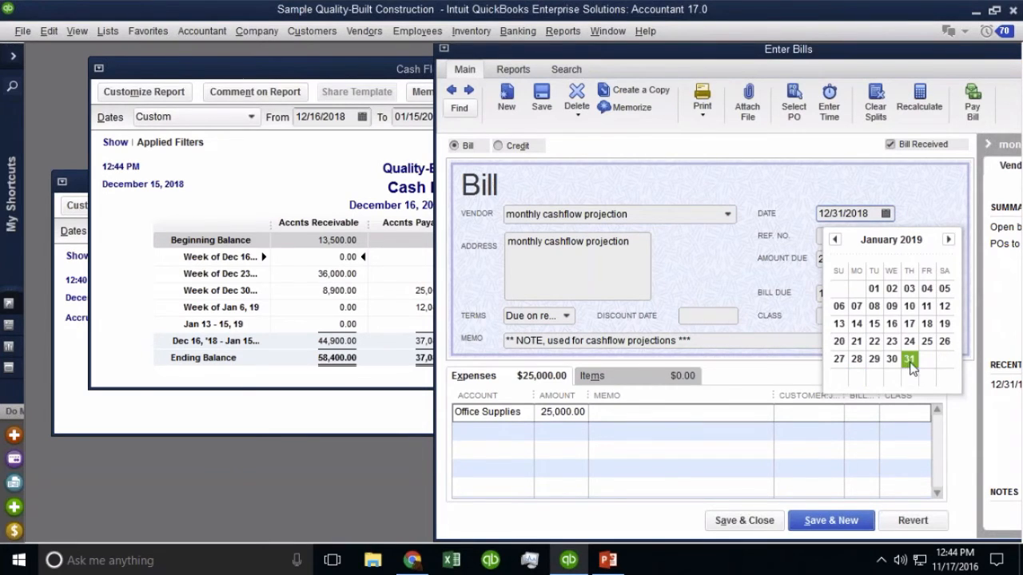
click(910, 360)
click(747, 520)
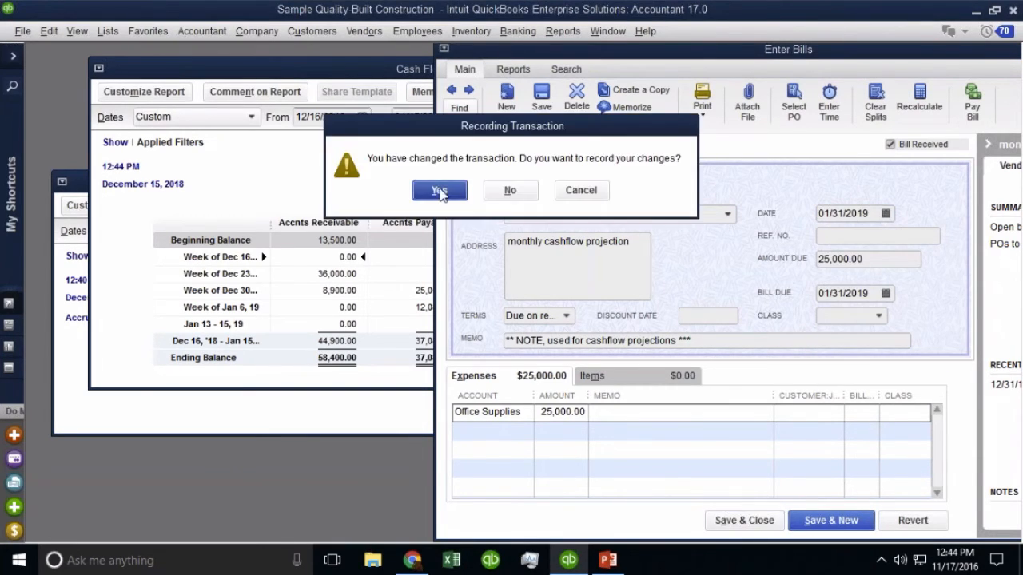
click(440, 193)
Extend the Cash Flow Forecast's end date to 01/31/2019 and refresh the report
click(478, 238)
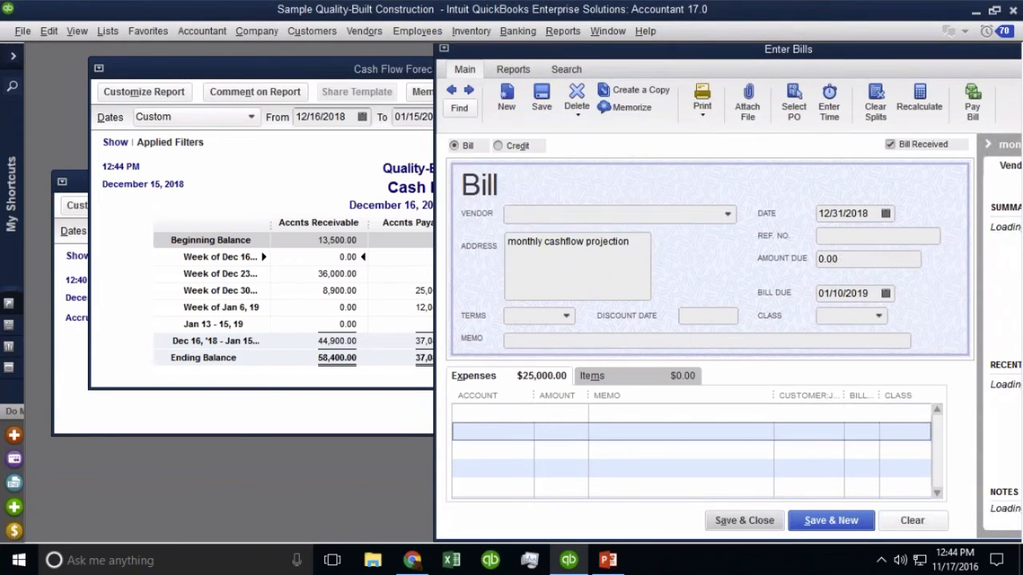
click(461, 117)
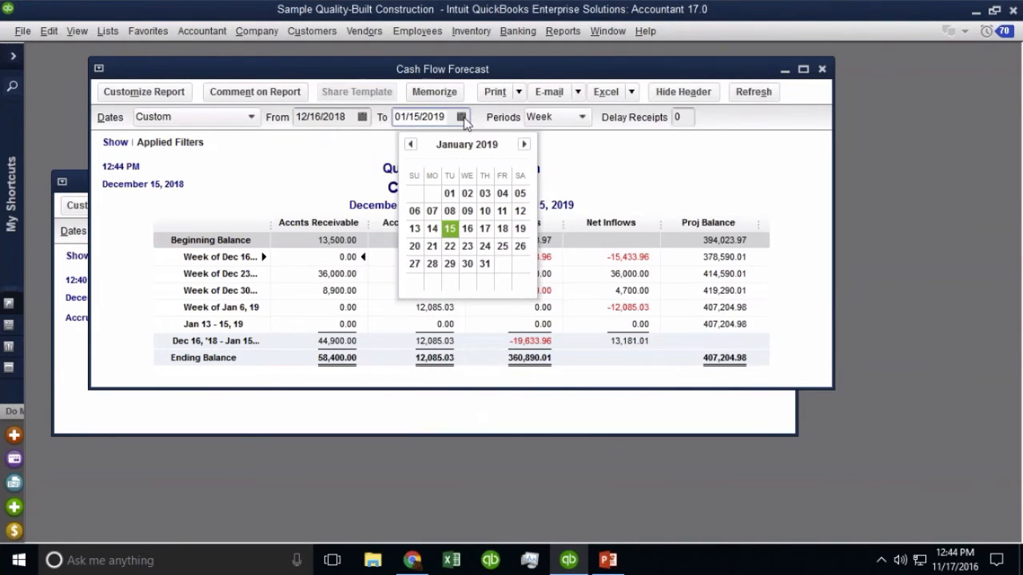
click(486, 263)
click(753, 91)
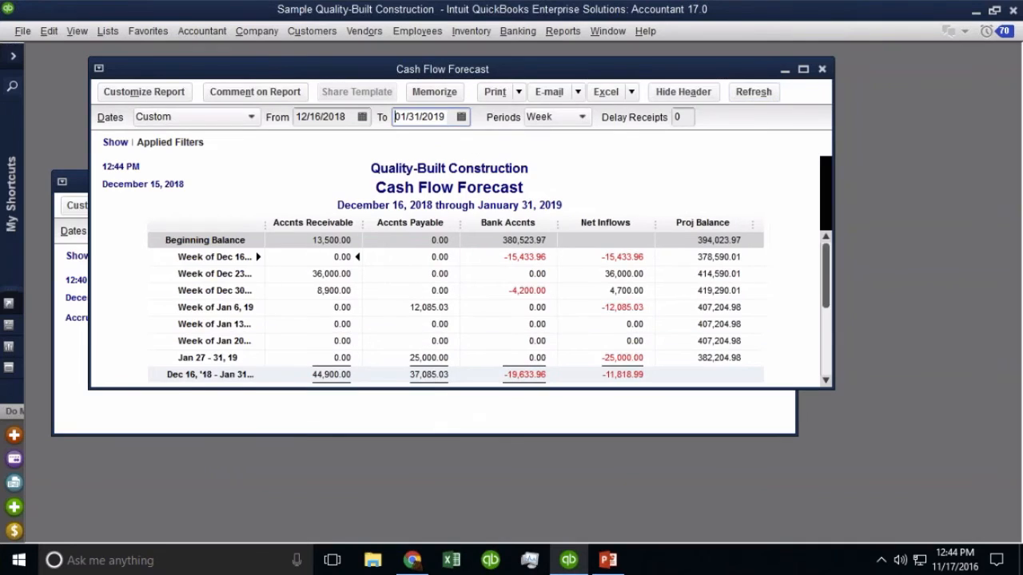
Examine the forecast's weekly payables, bank account and net inflow amounts from the beginning balance through the ending balance
key(ctrl)
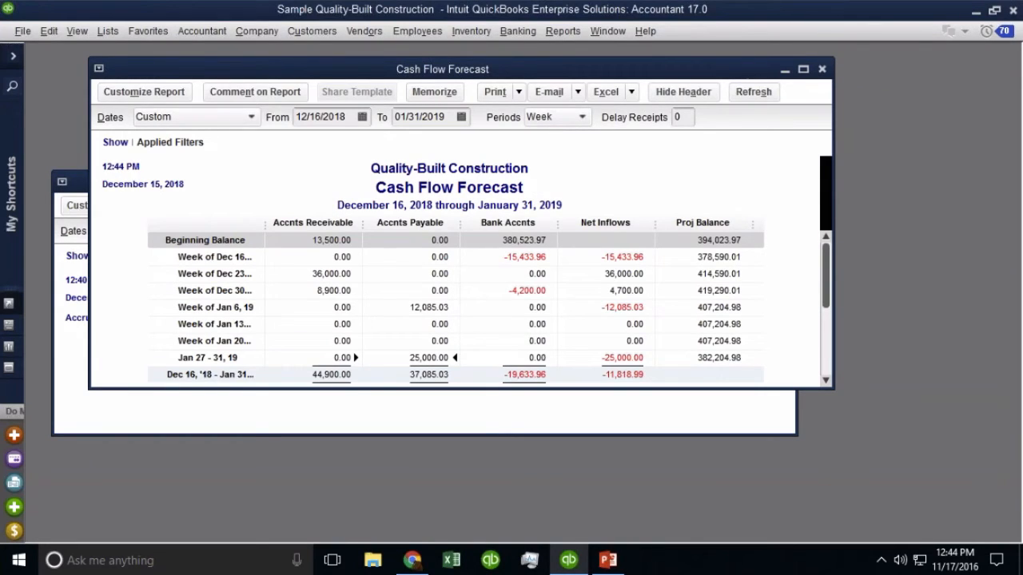
scroll(670, 177, down, 1)
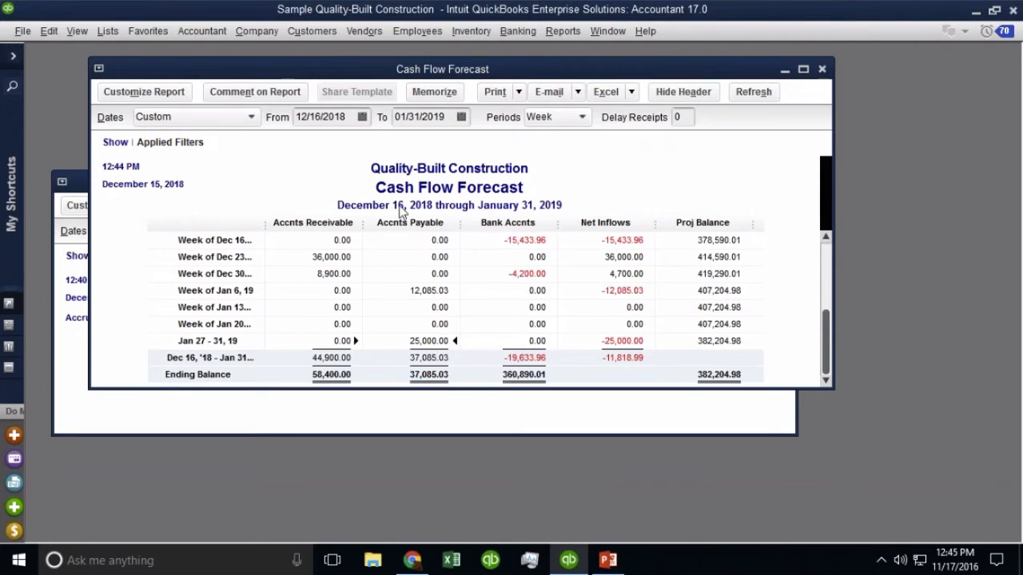
scroll(581, 282, up, 1)
scroll(581, 282, down, 1)
click(538, 290)
scroll(528, 242, up, 1)
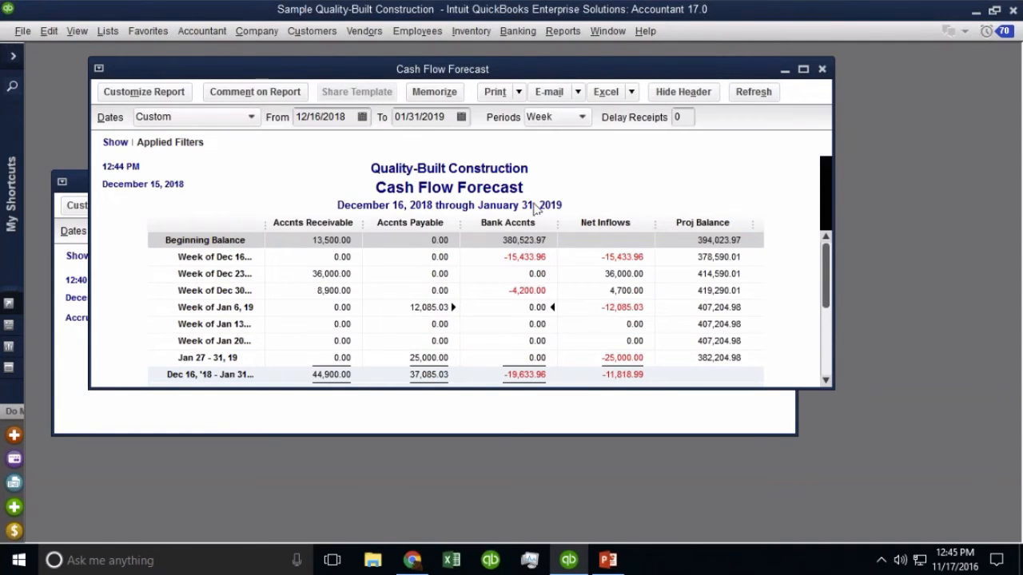
scroll(519, 228, down, 1)
scroll(520, 228, up, 1)
scroll(519, 227, down, 1)
scroll(516, 226, up, 1)
scroll(515, 226, down, 1)
scroll(514, 225, up, 1)
Inspect the transactions behind the Bank Accnts amount for the week of Dec 30, and return to the forecast's ending balance
double_click(517, 291)
double_click(526, 293)
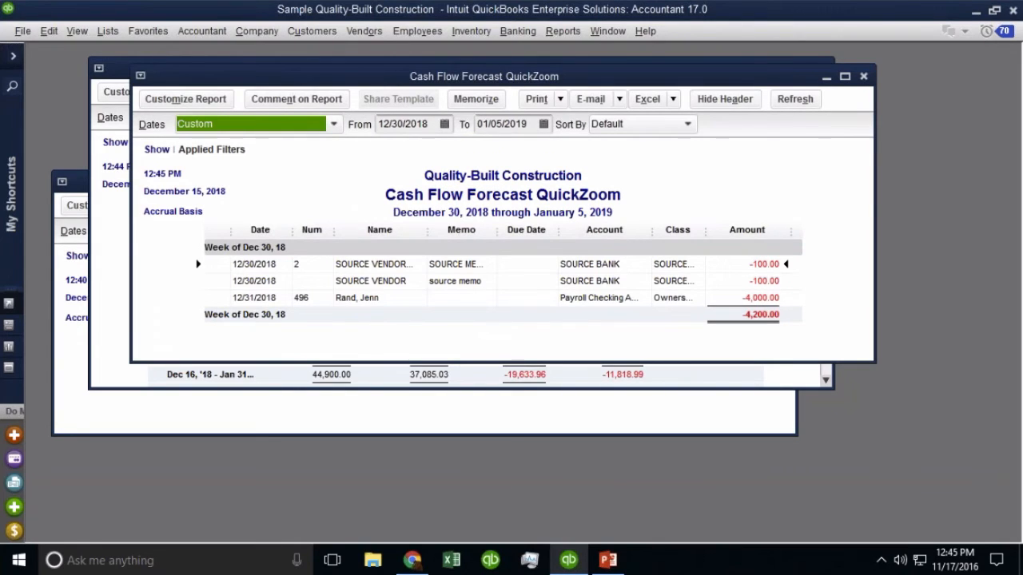
click(863, 75)
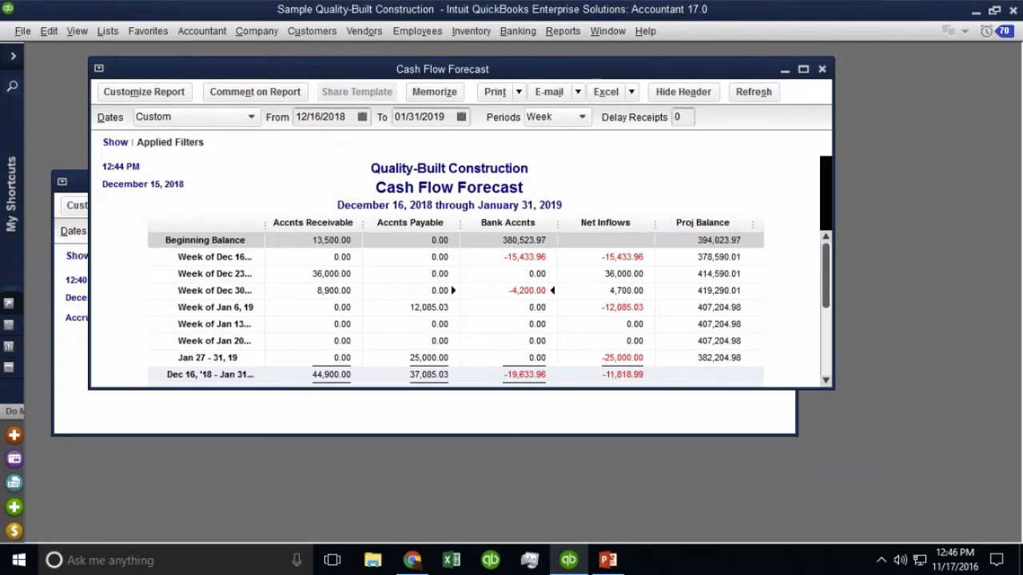
scroll(579, 246, down, 1)
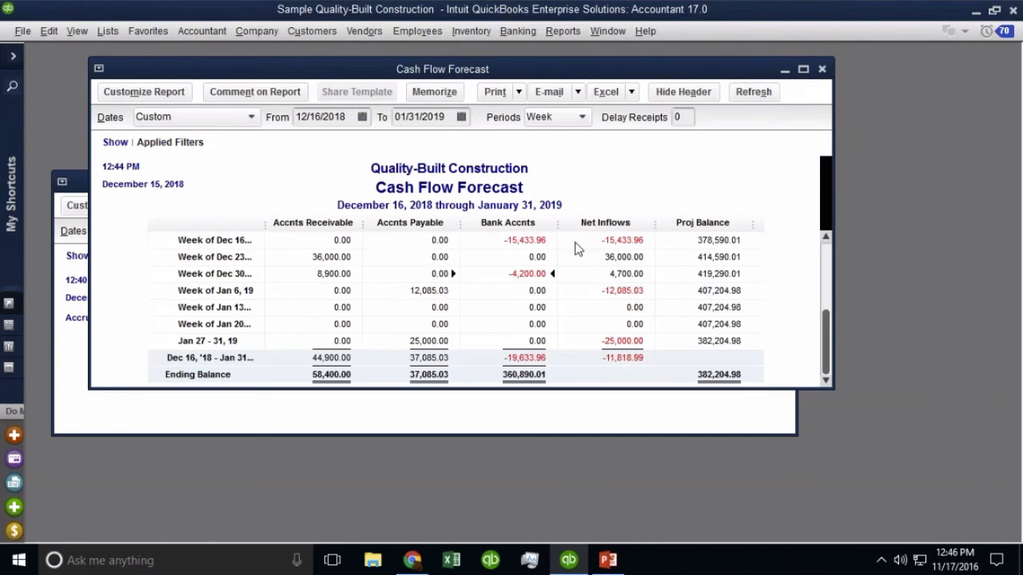
Close the two open report windows and open the Cash Flow Projector
click(822, 68)
click(784, 184)
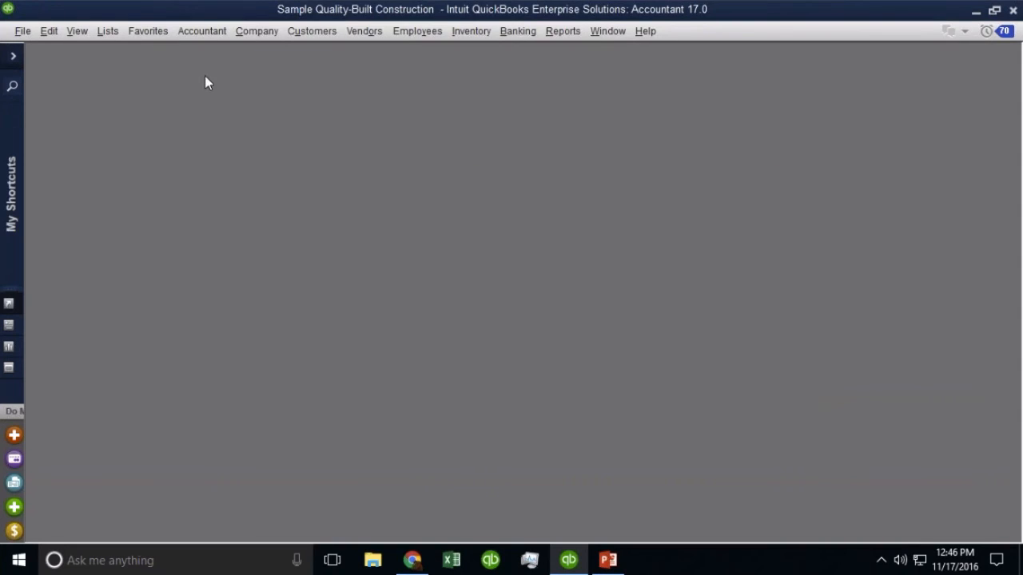
click(265, 32)
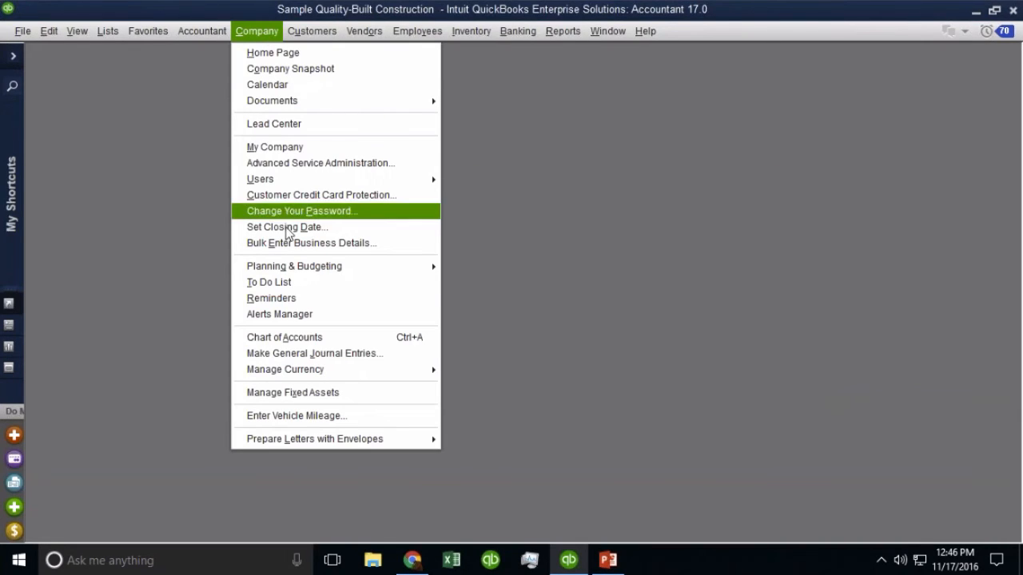
mouse_move(304, 269)
click(541, 299)
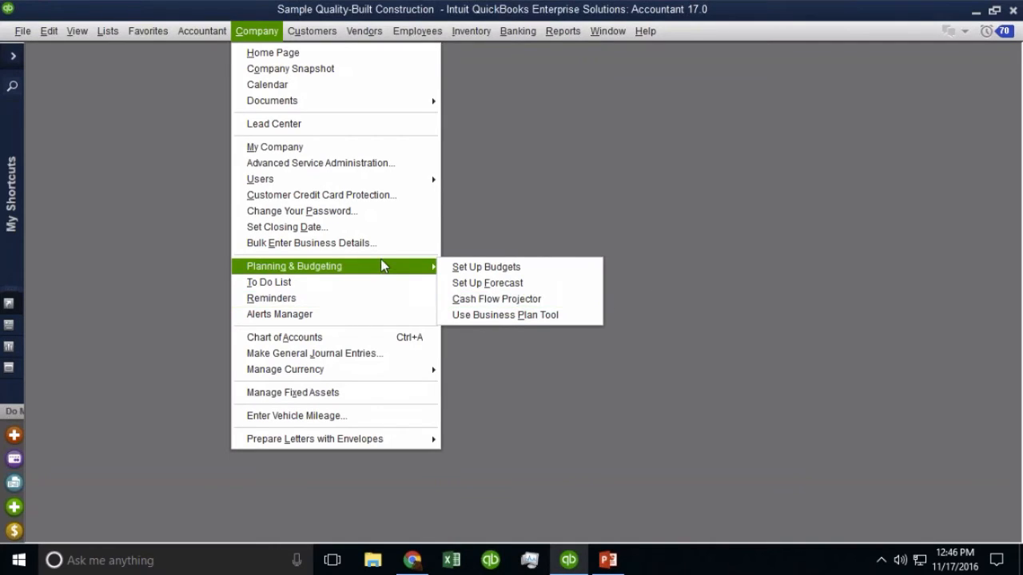
click(502, 298)
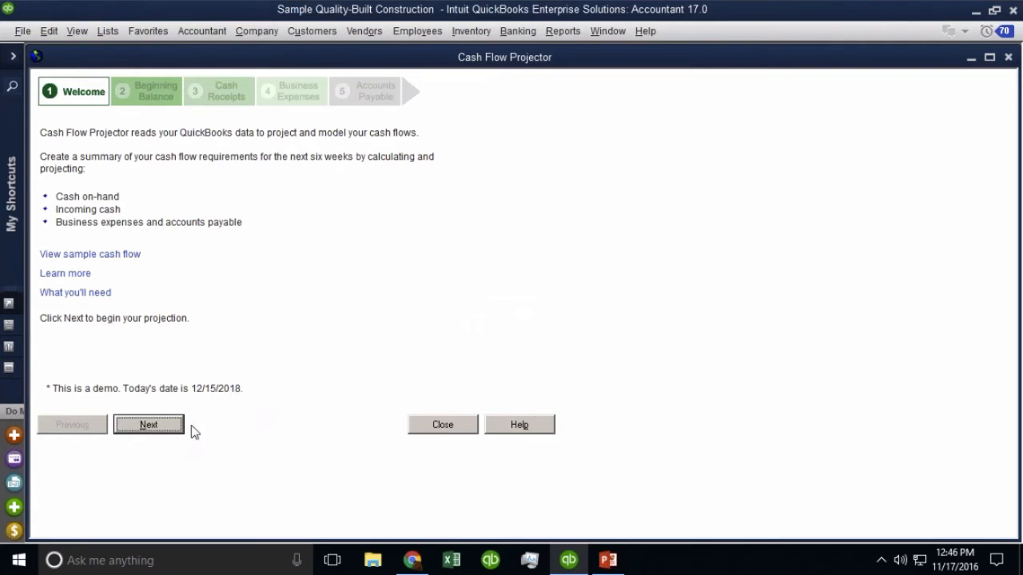
Begin the projection and include the company savings account in the beginning balance alongside the checking account
click(165, 424)
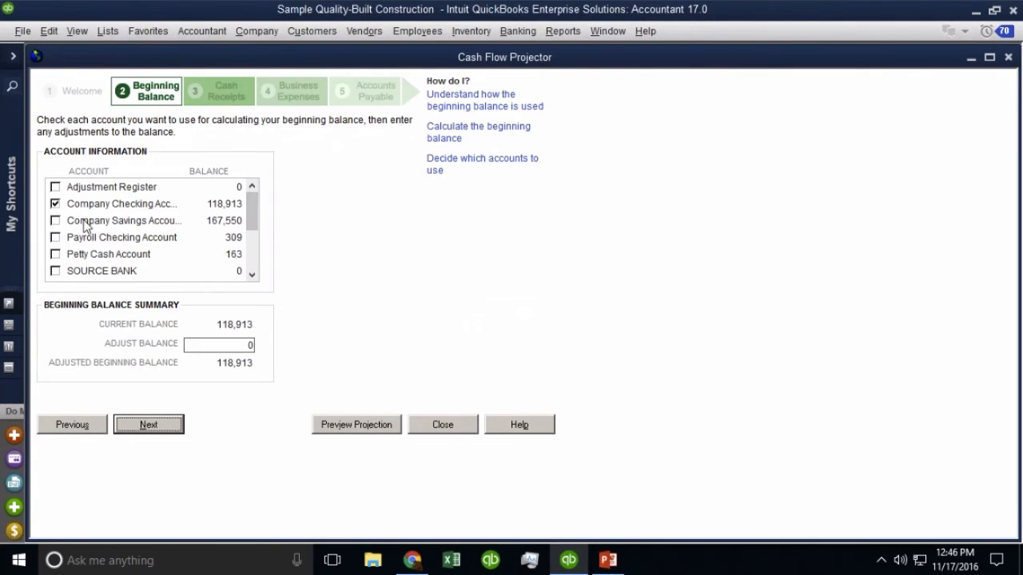
mouse_move(254, 215)
mouse_down()
mouse_move(256, 266)
mouse_move(255, 201)
mouse_up()
click(55, 221)
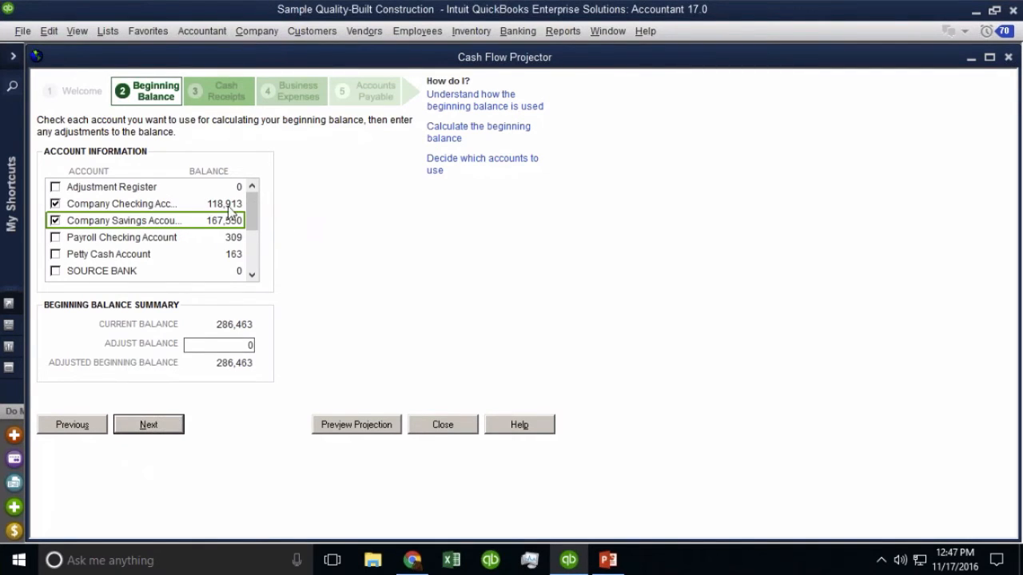
Adjust the beginning balance by -100,000 and continue to the Cash Receipts stage
click(220, 346)
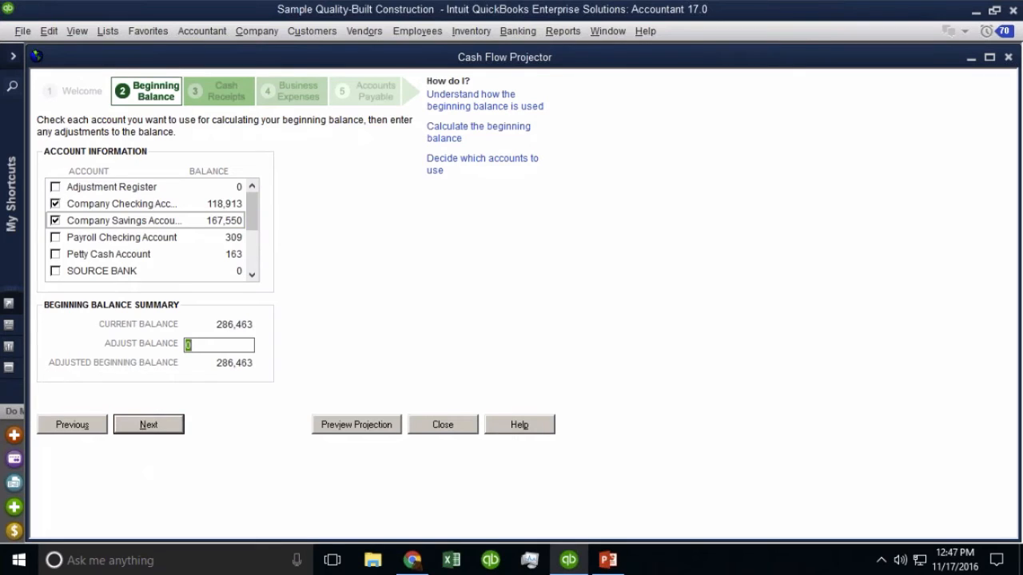
text(-100)
key(BackSpace)
key(BackSpace)
key(BackSpace)
key(BackSpace)
text(-100,000)
key(Tab)
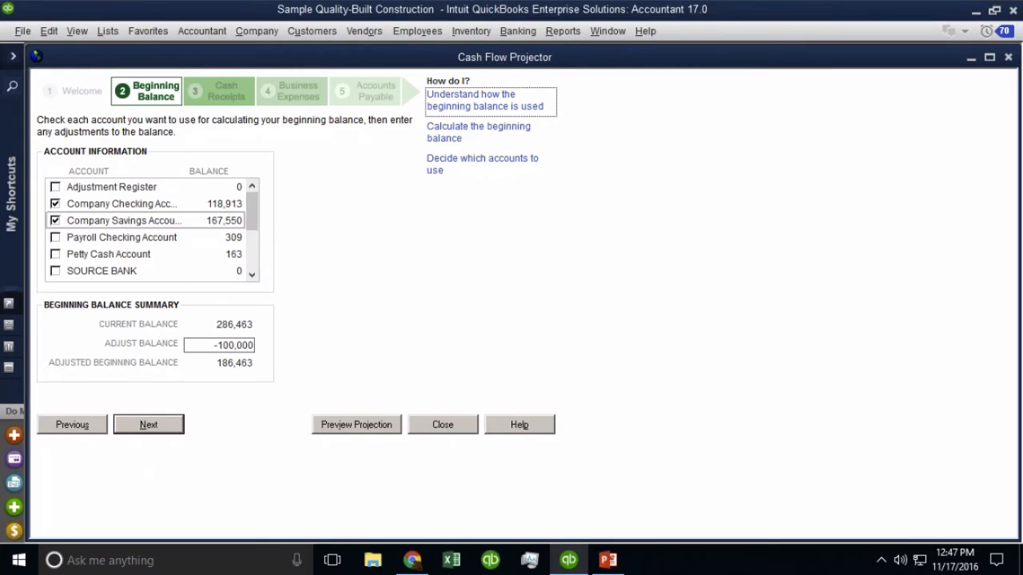
click(242, 348)
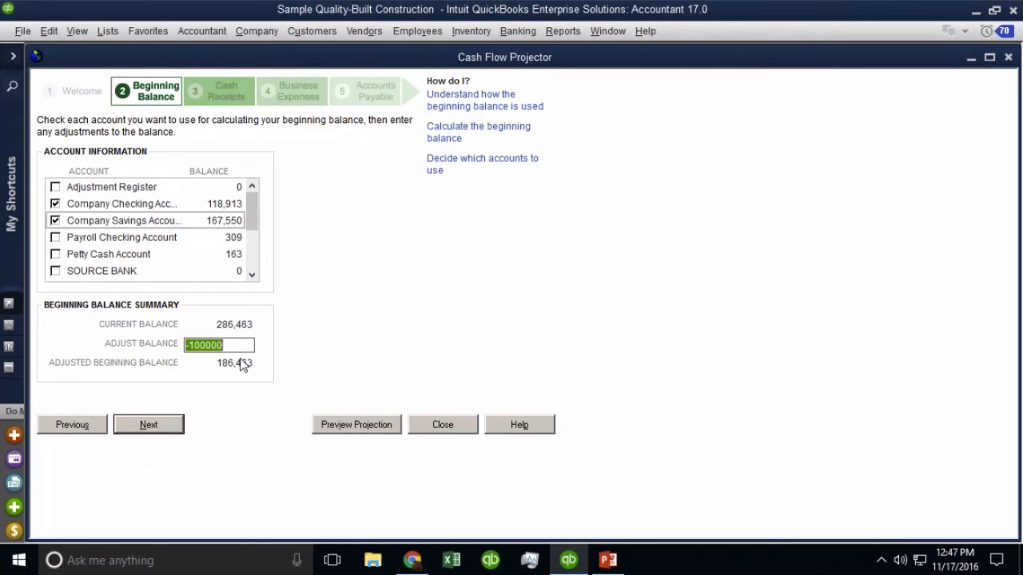
key(ctrl)
key(ctrl)
key(ctrl)
click(167, 430)
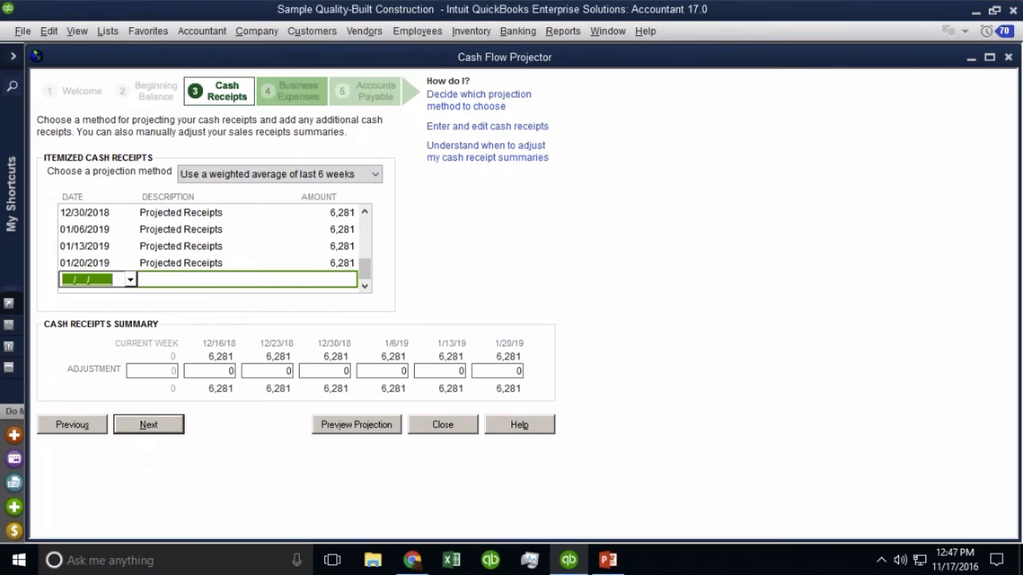
Change the cash receipts projection method to manual projection, accepting that the existing receipt values are cleared
click(246, 176)
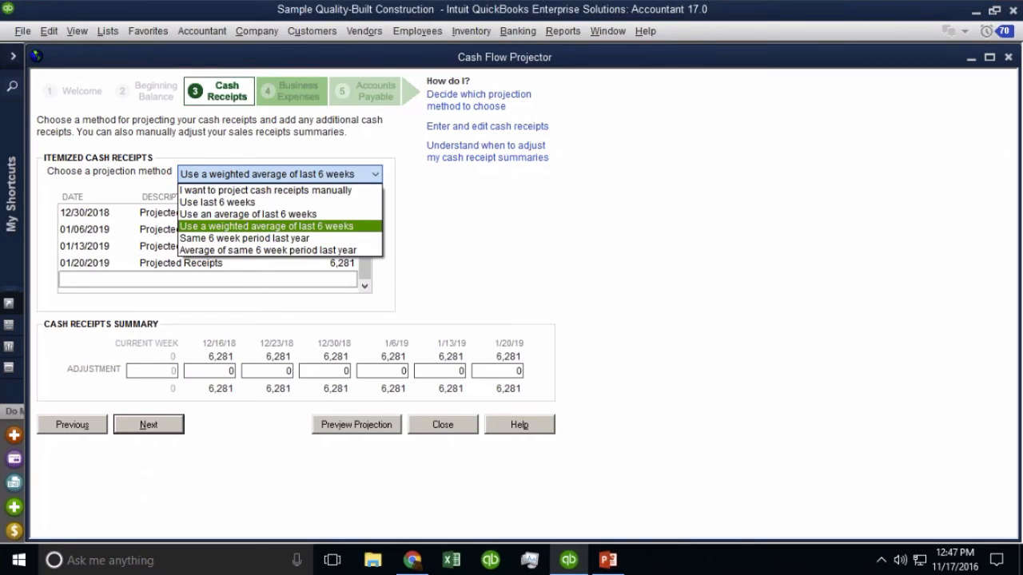
click(278, 191)
click(576, 341)
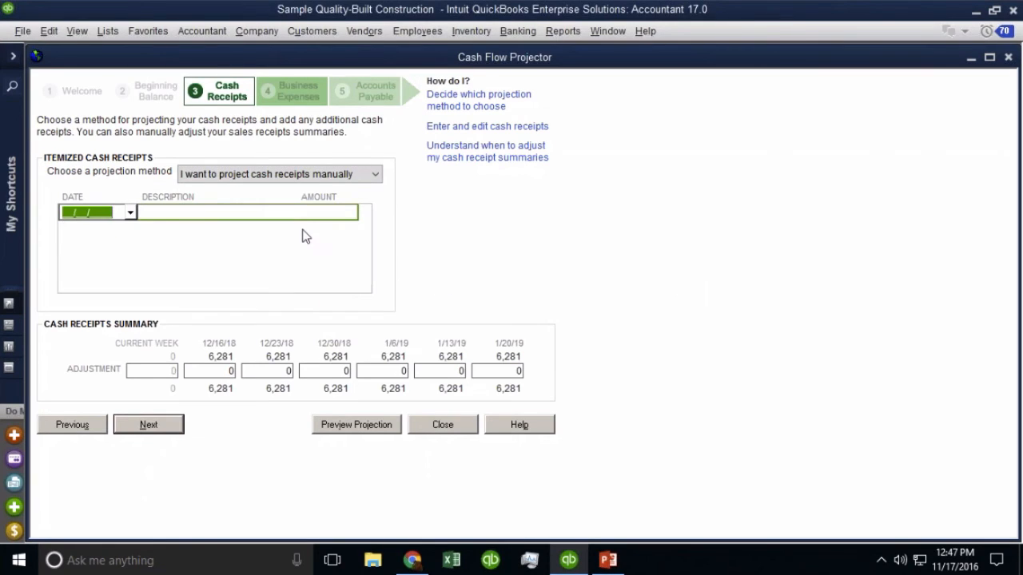
Add a manual cash receipt dated 12/25/2018, described as "most of my invoicces", with an amount of 5,000
click(129, 213)
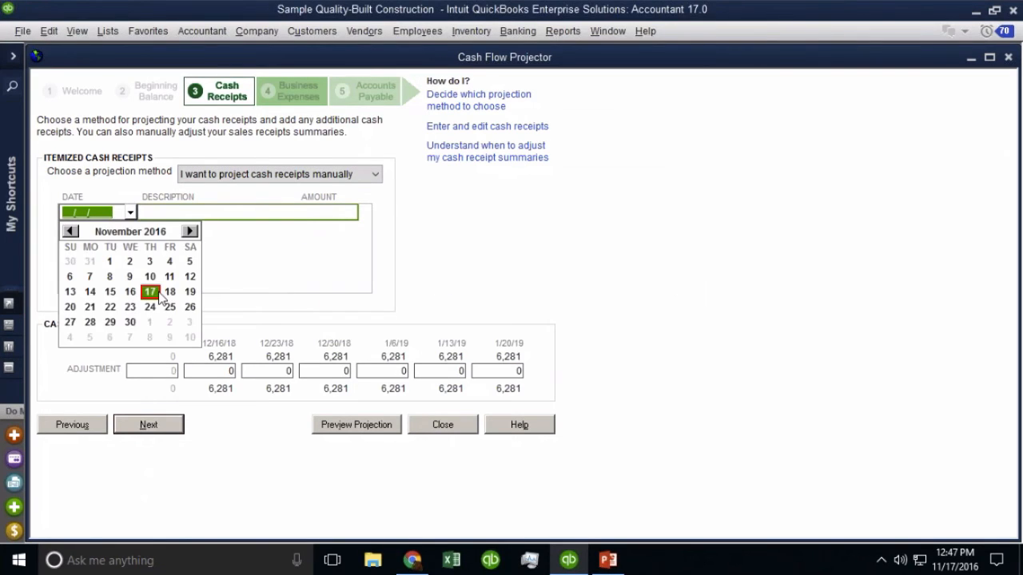
click(190, 231)
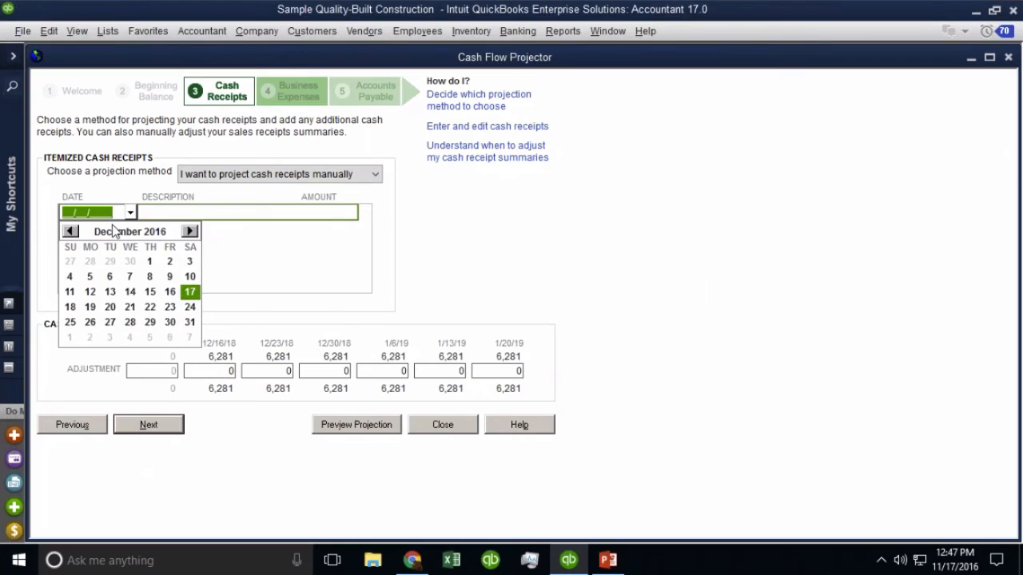
key(Escape)
text(12/25/2018)
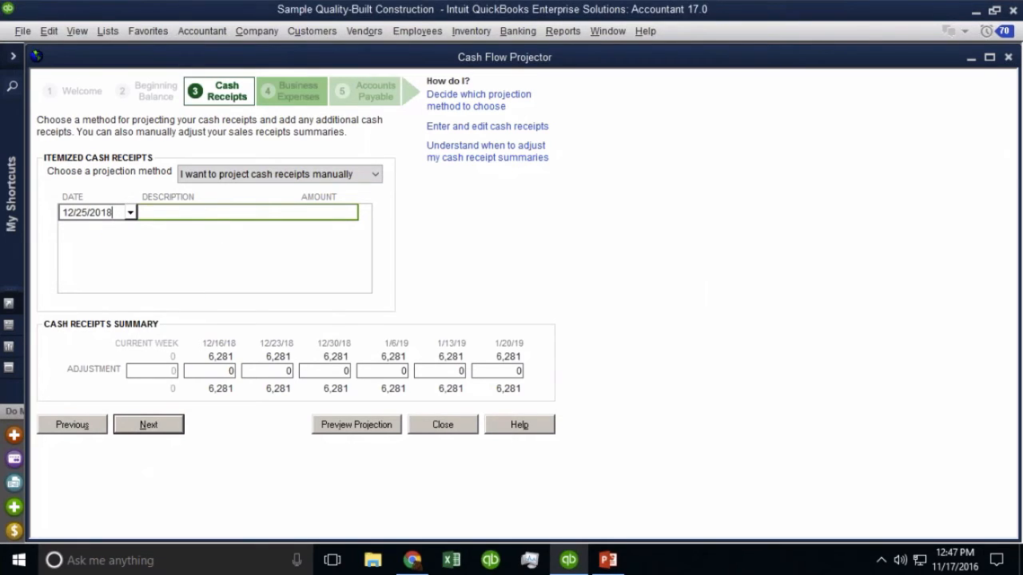
key(Tab)
text(most of m)
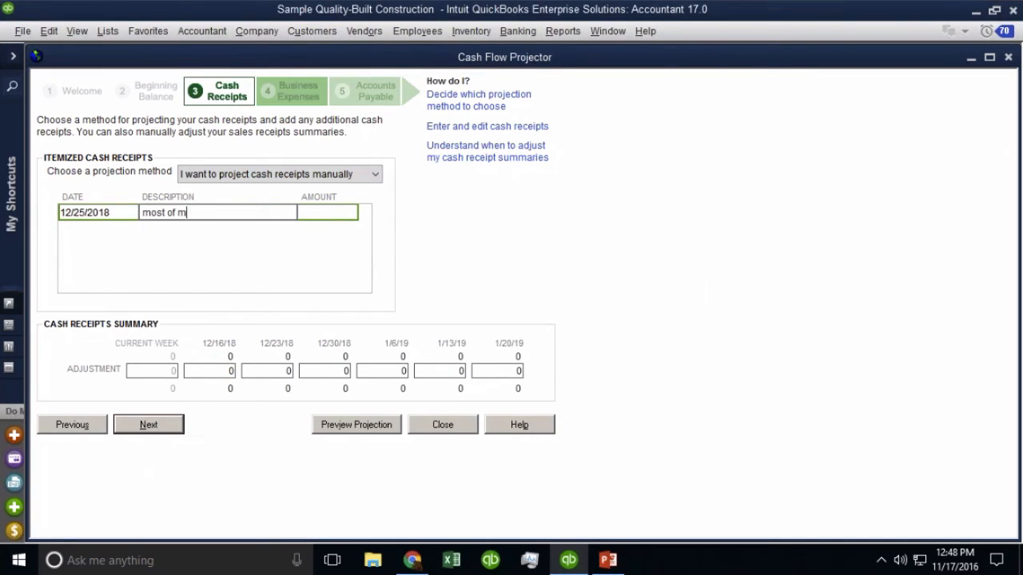
text(y invoicces)
key(Tab)
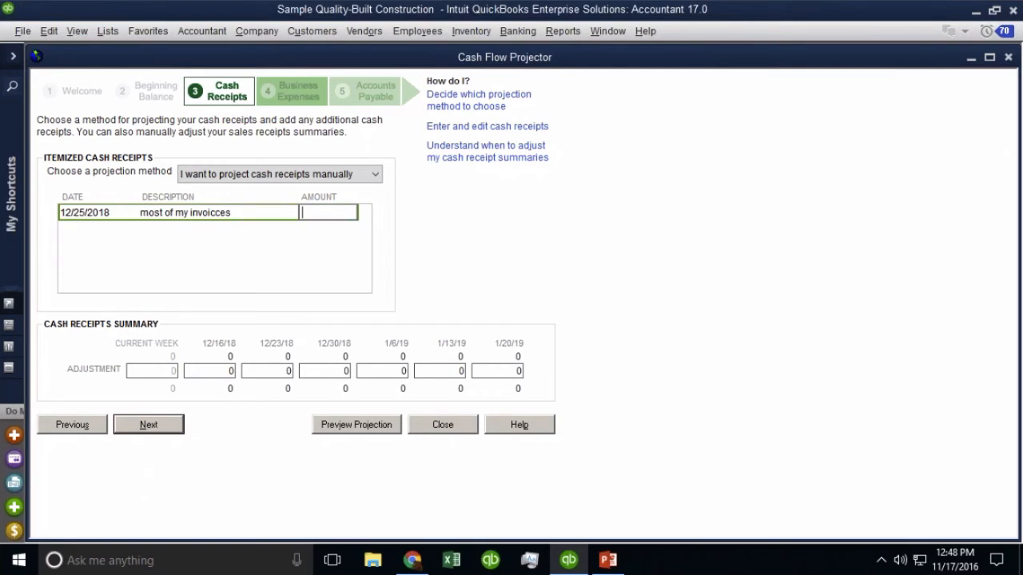
text(0)
key(BackSpace)
text(5000)
key(Tab)
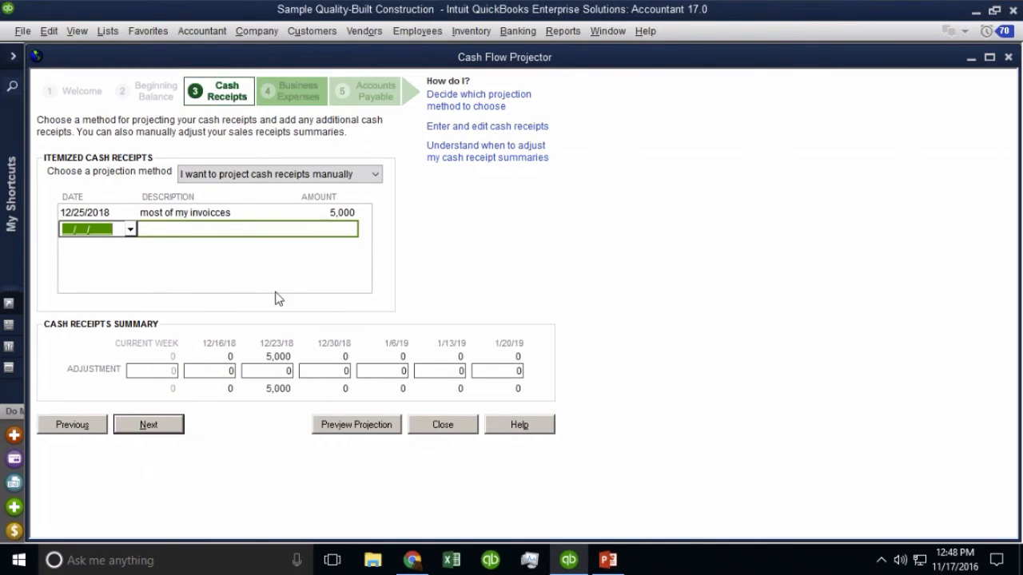
Replace the manual cash receipts with the "Use last 6 weeks" projection method and review the weekly amounts
click(292, 173)
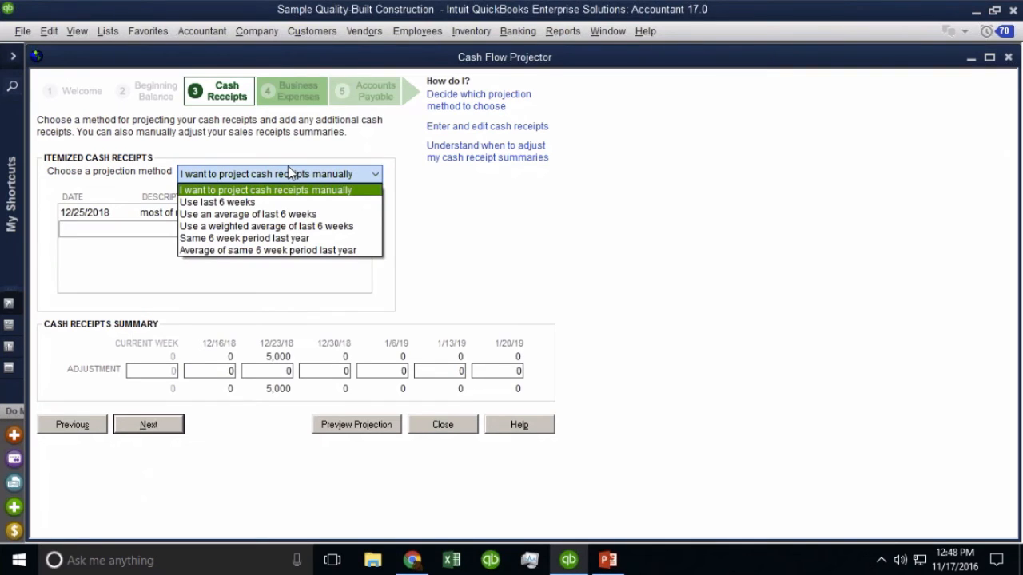
click(232, 202)
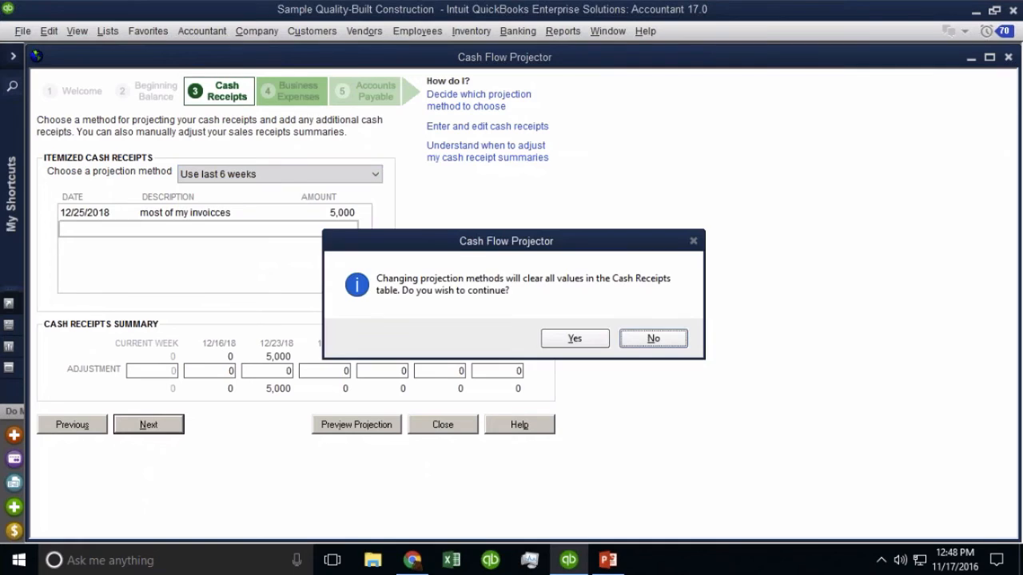
click(573, 341)
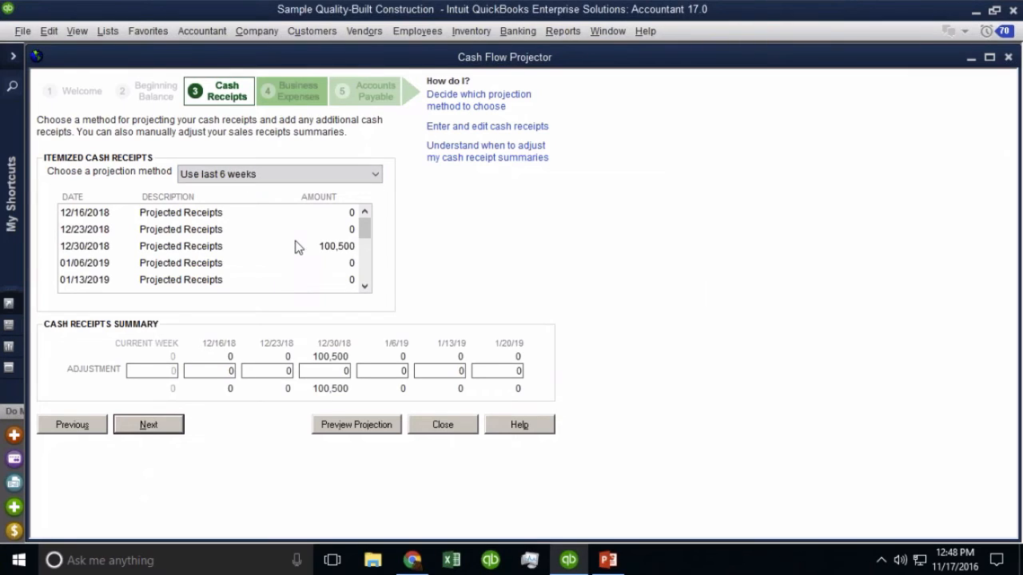
mouse_move(366, 230)
mouse_down()
mouse_move(370, 267)
mouse_move(370, 221)
mouse_move(366, 229)
mouse_up()
Project the cash receipts with "Use an average of last 6 weeks", replacing the existing receipt values
click(253, 175)
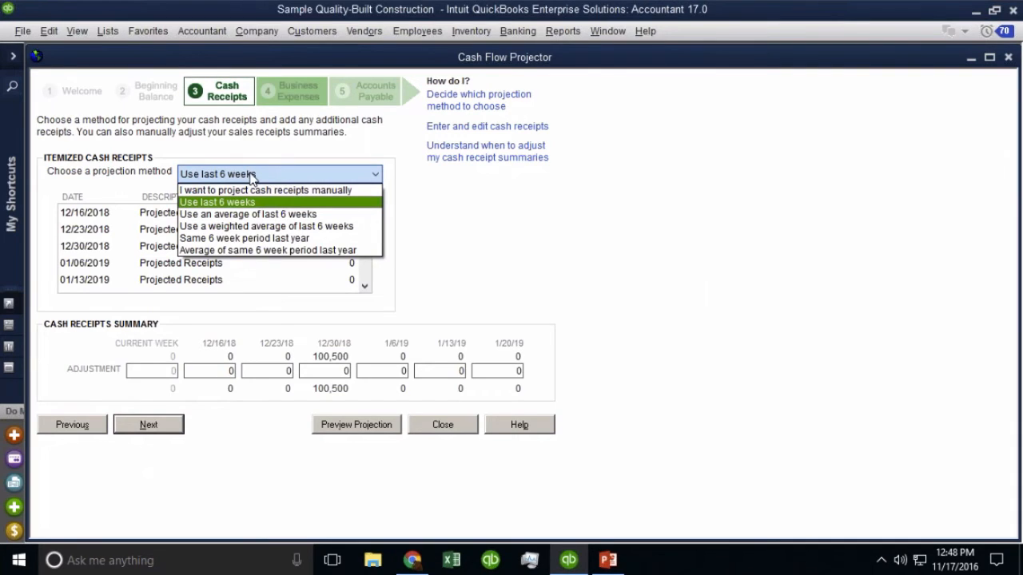
click(271, 219)
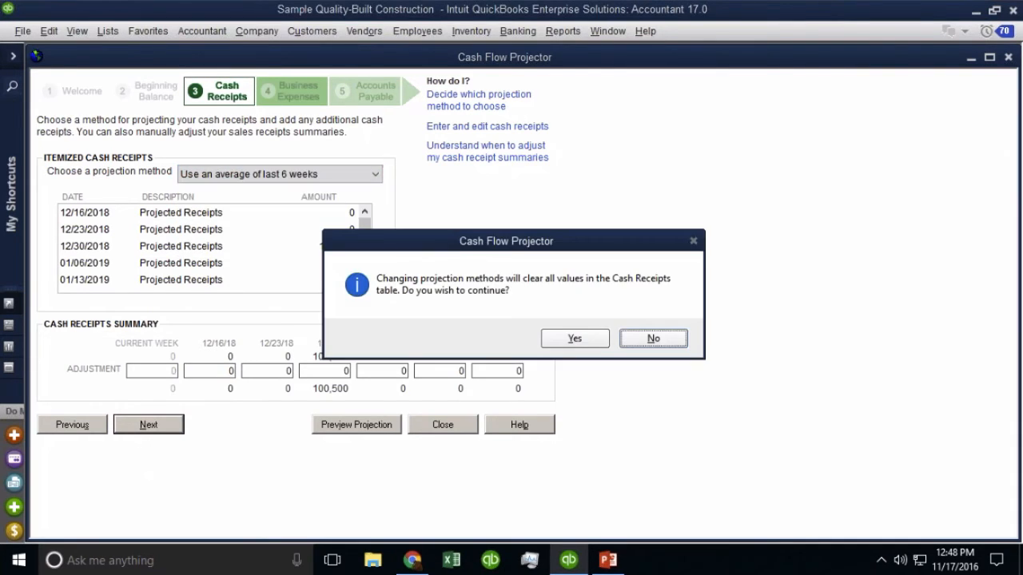
click(573, 338)
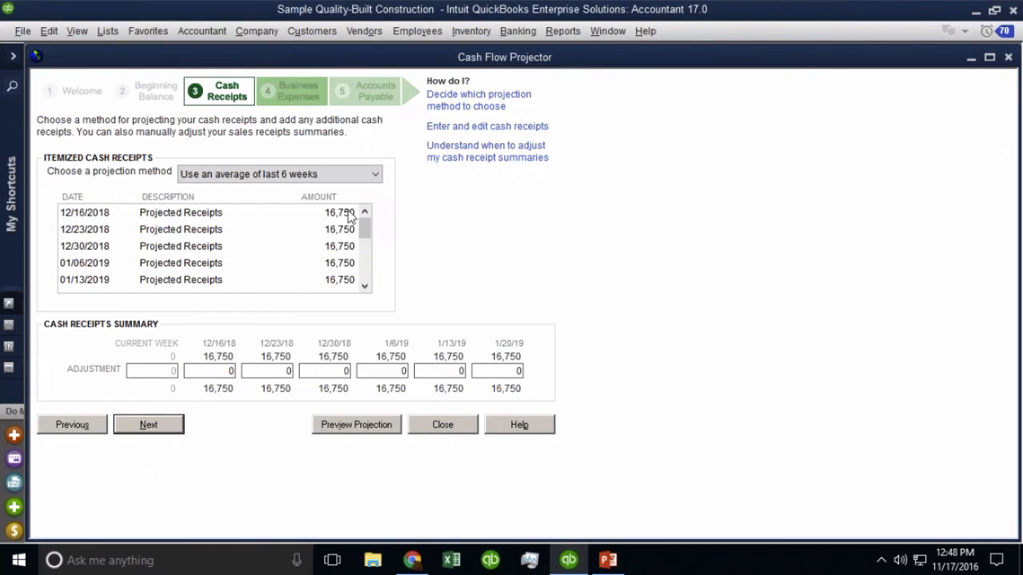
Project the cash receipts from the "Same 6 week period last year", replacing the existing receipt values
click(279, 176)
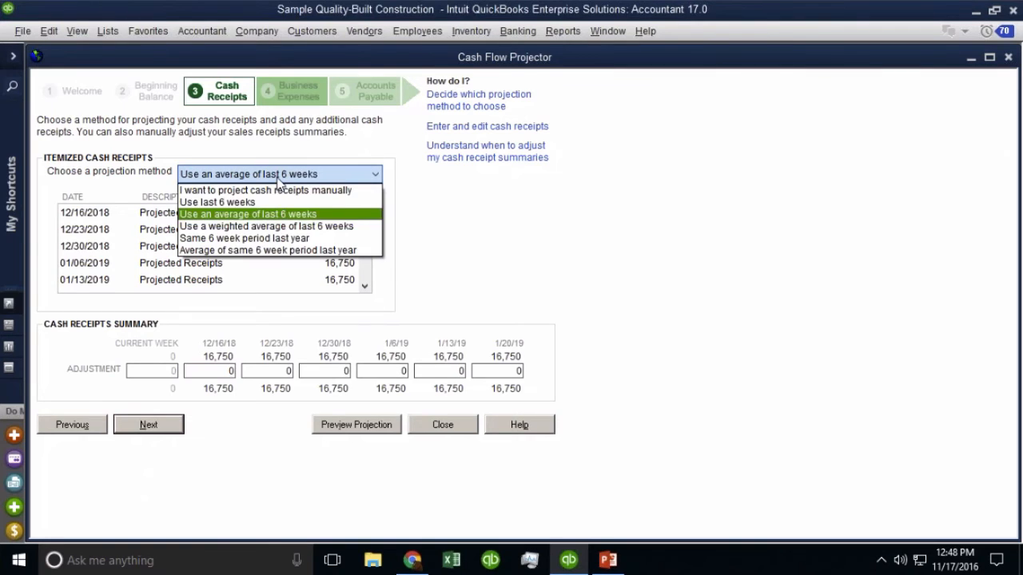
click(269, 239)
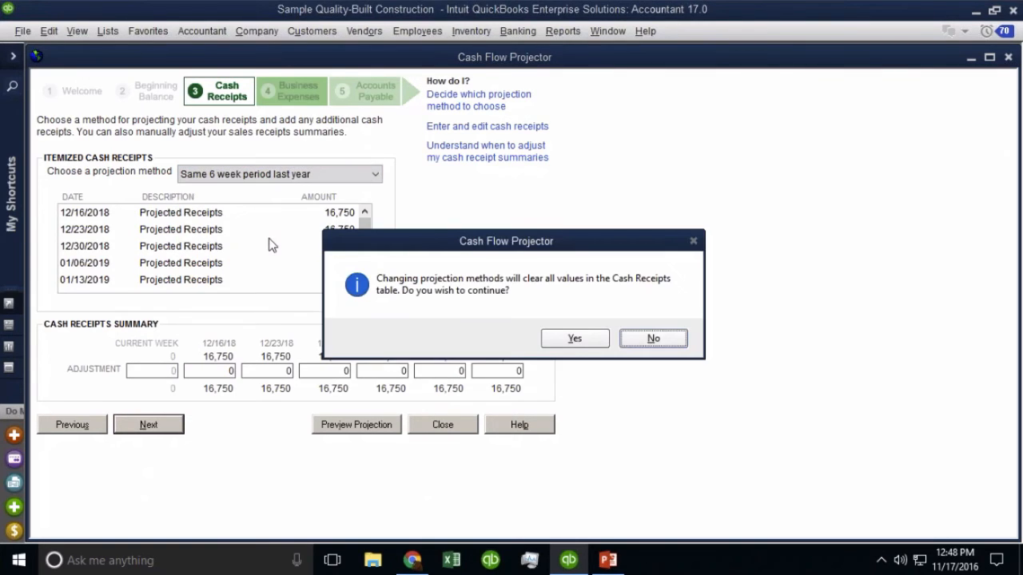
click(561, 334)
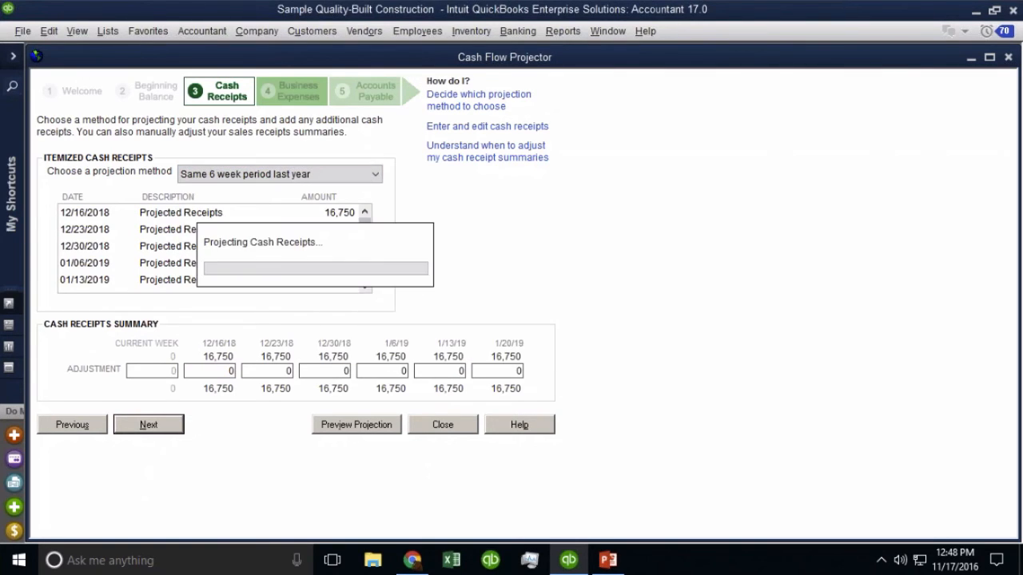
Set the cash receipts projection method to "Use a weighted average of last 6 weeks", replacing the existing values
click(284, 175)
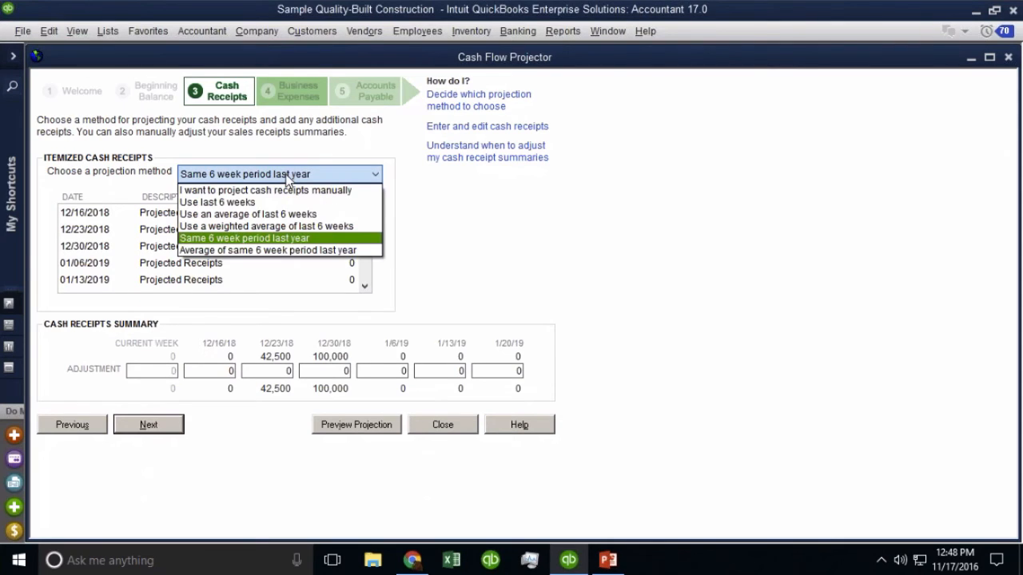
click(276, 227)
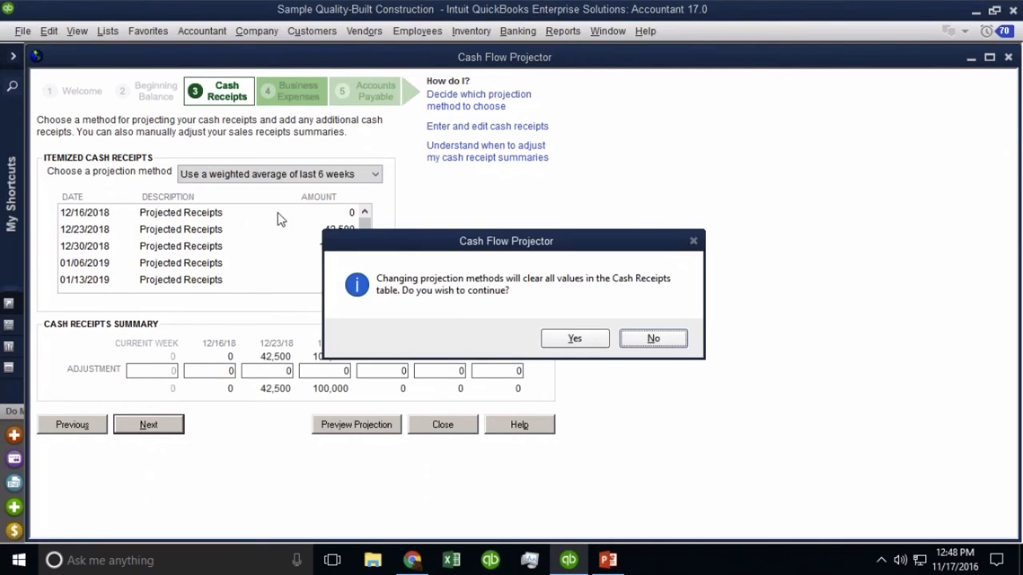
click(573, 339)
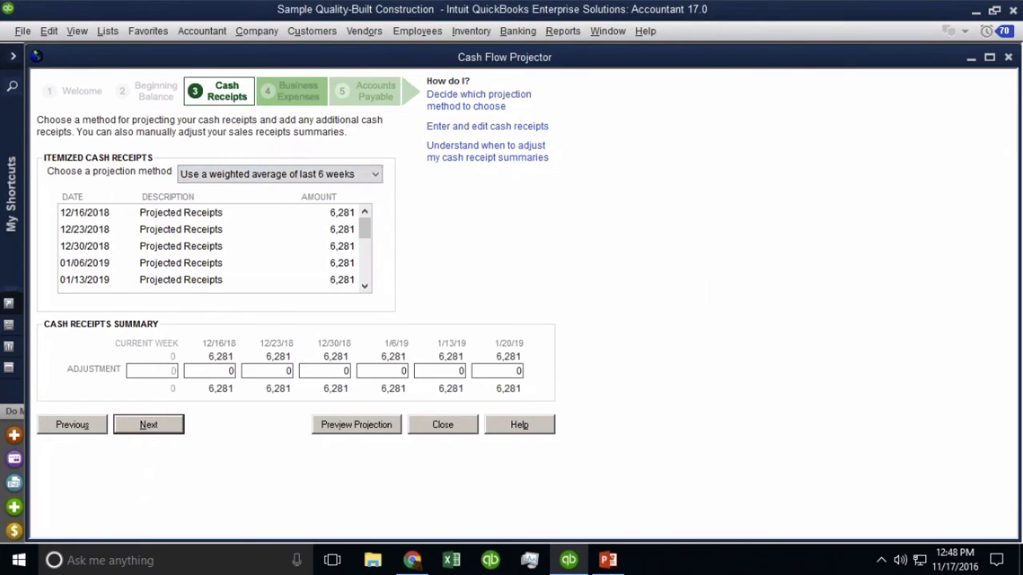
Adjust the projected receipts by 5,000 for 12/23/18 and -2,000 for 12/30/18, and continue to the Business Expenses stage
click(267, 371)
text(5000)
key(Tab)
text(-2000)
key(Tab)
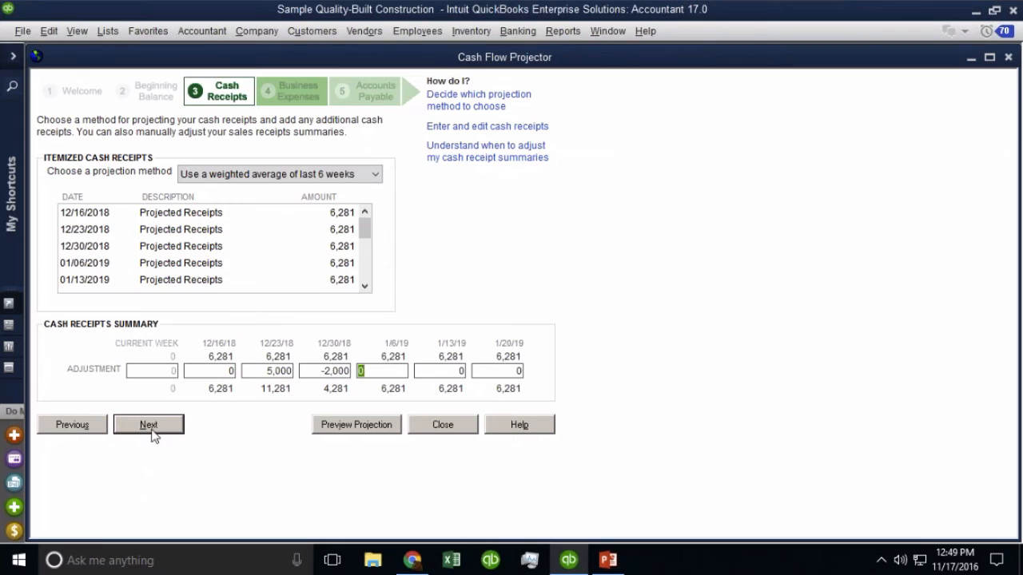
click(154, 432)
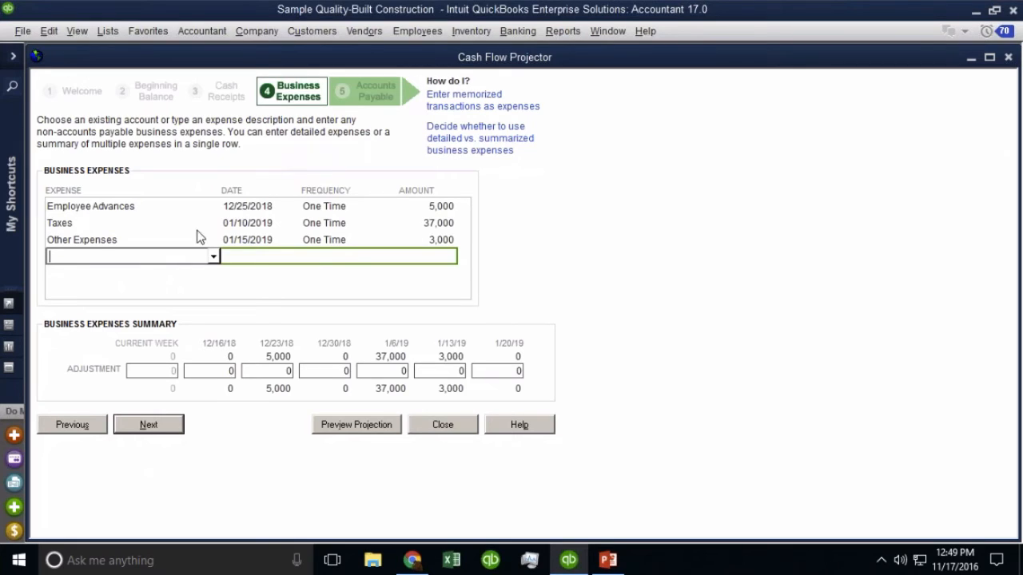
Examine the listed business expenses, from Employee Advances and the Taxes amount to the empty expense row
click(178, 208)
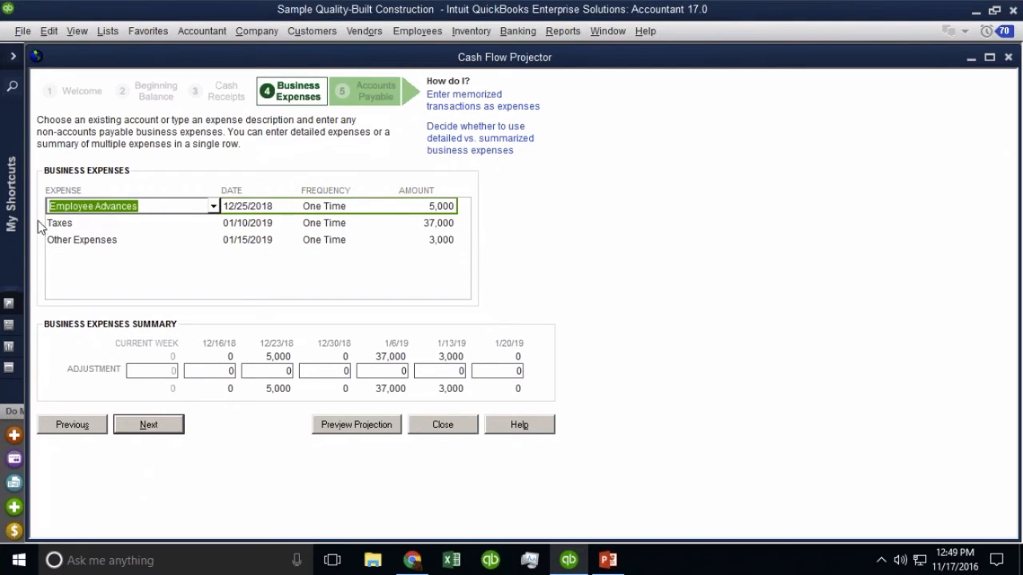
click(442, 226)
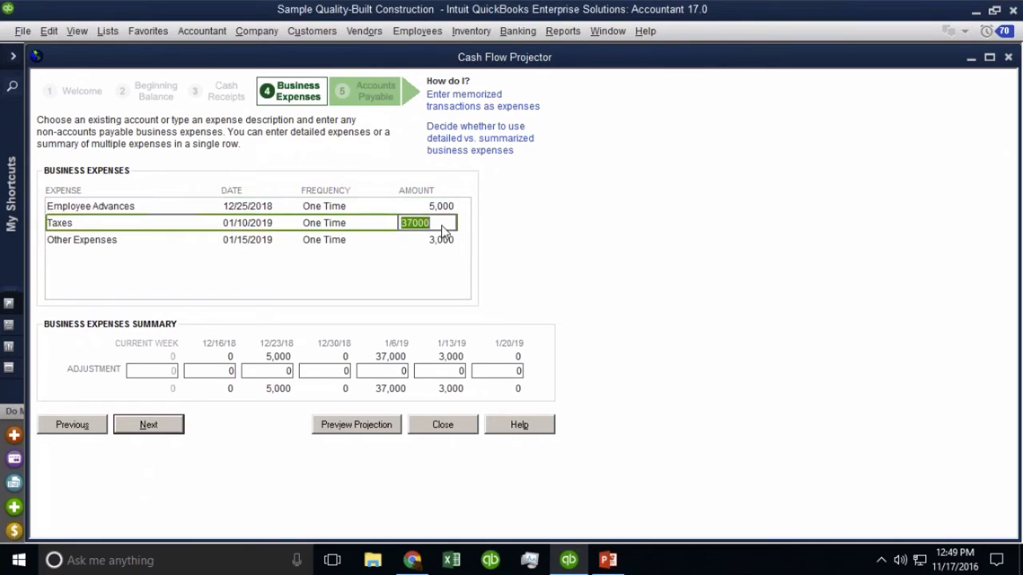
click(75, 260)
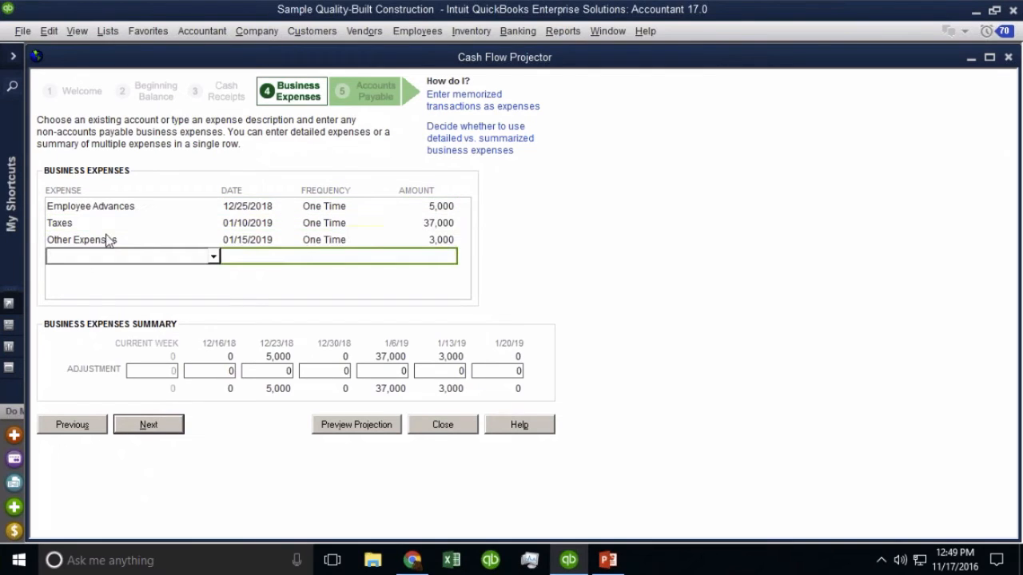
Choose the Bank Service Charges account as a new expense in the empty row
click(213, 256)
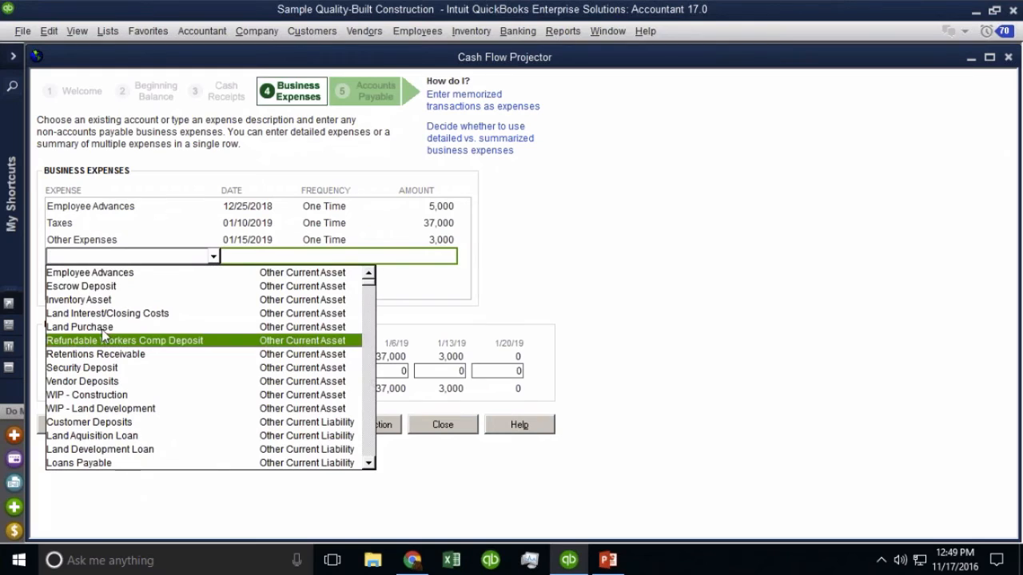
click(369, 360)
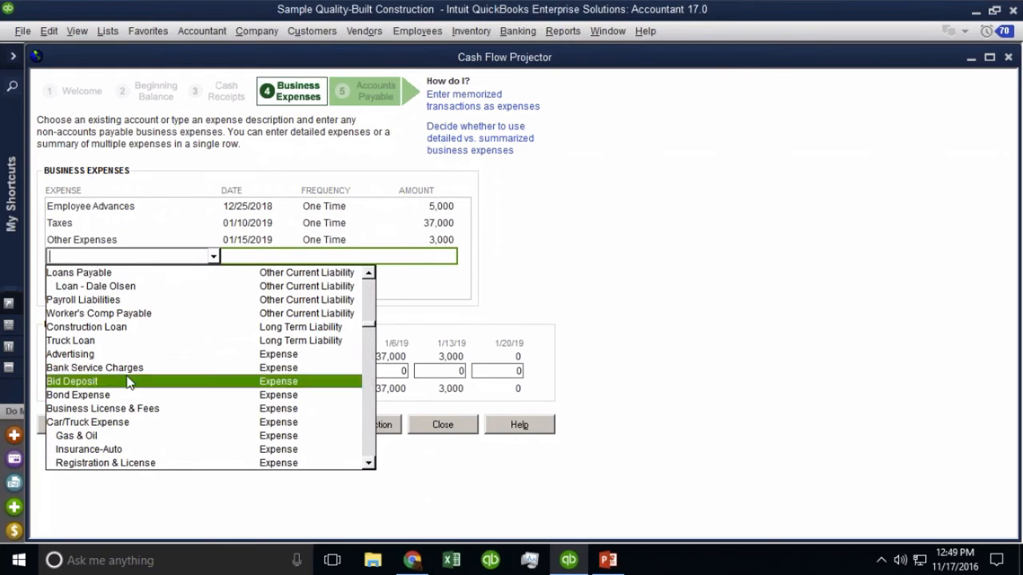
click(88, 367)
key(Tab)
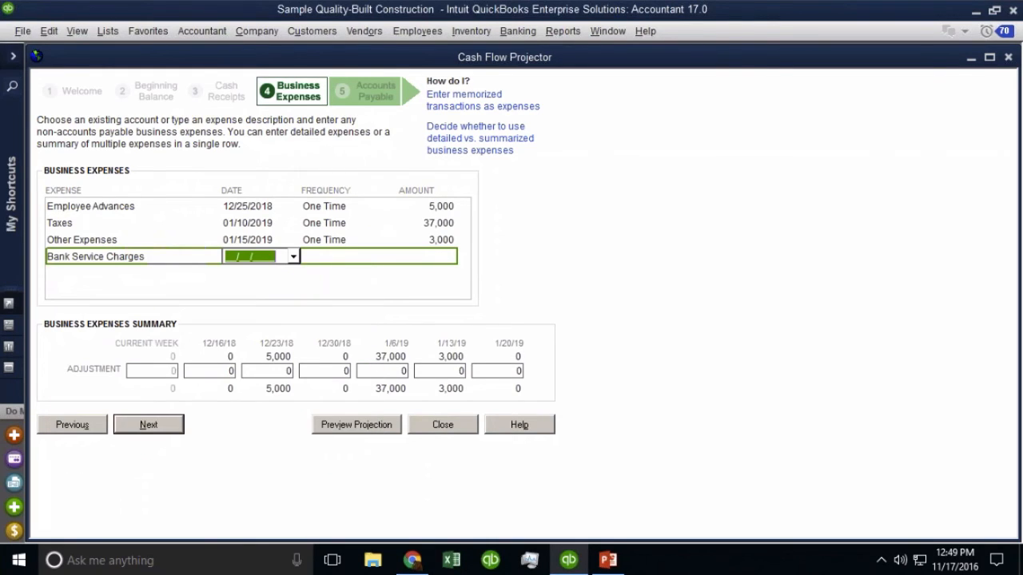
Set the Bank Service Charges expense date to 12/30/2018
click(293, 258)
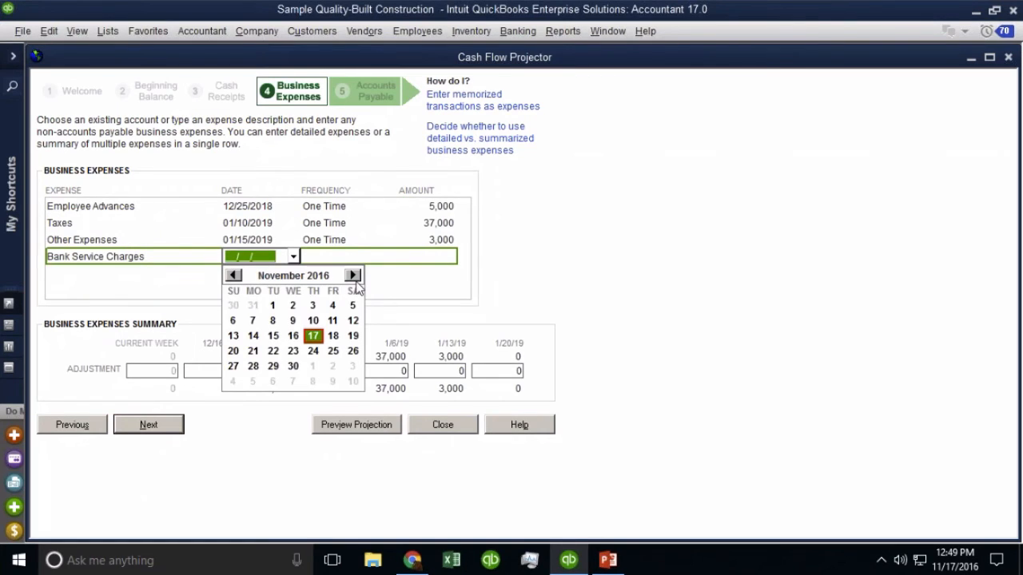
click(292, 366)
click(264, 256)
key(Right)
key(Right)
key(BackSpace)
text(8)
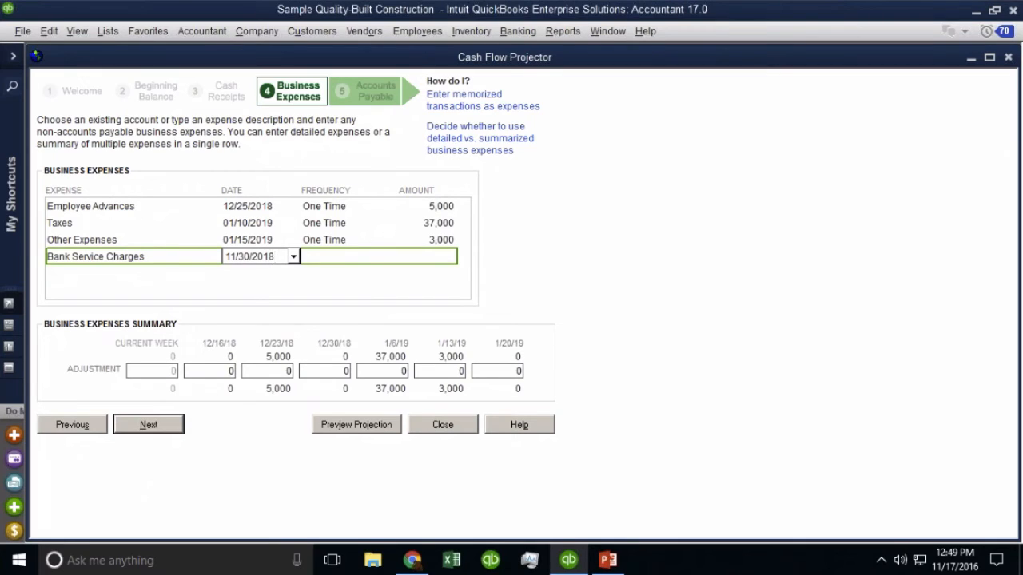
click(240, 260)
key(BackSpace)
key(BackSpace)
text(2)
key(Tab)
Make the Bank Service Charges expense Weekly with an amount of 50
click(349, 258)
click(331, 301)
key(Tab)
text(50)
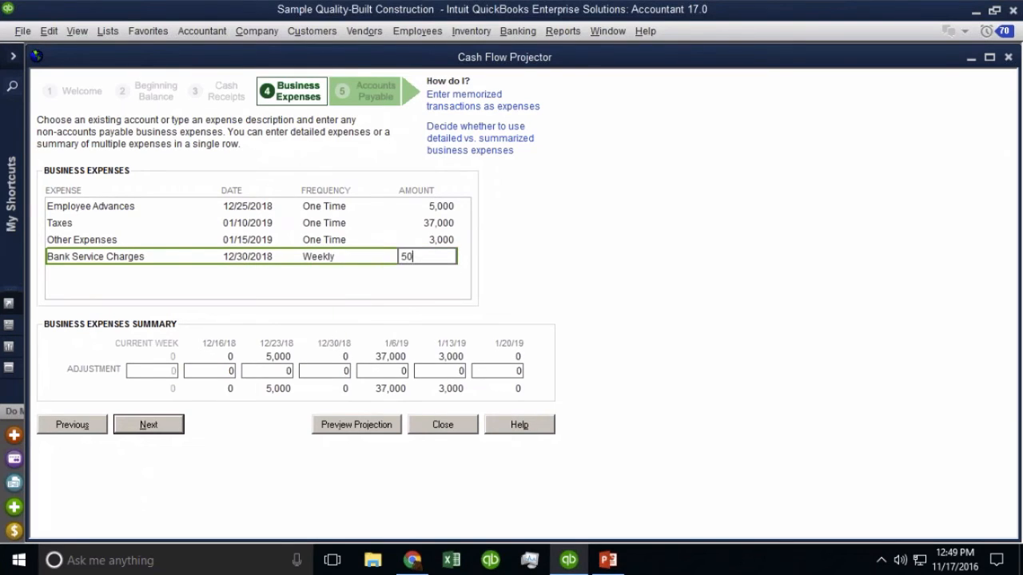
key(Tab)
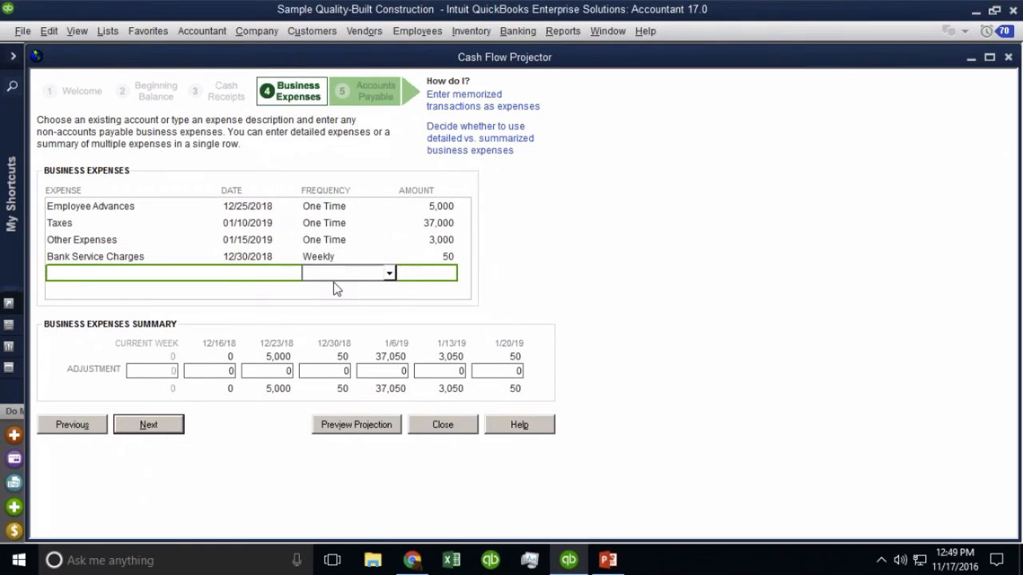
Continue to the Accounts Payable stage and review the unpaid bills down to the monthly cashflow projection entry
click(268, 371)
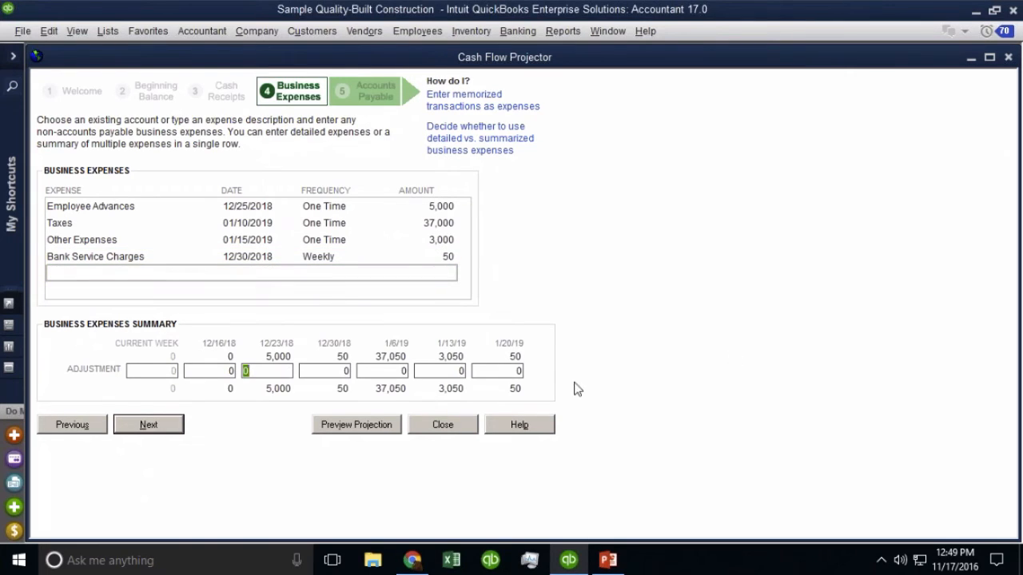
click(146, 426)
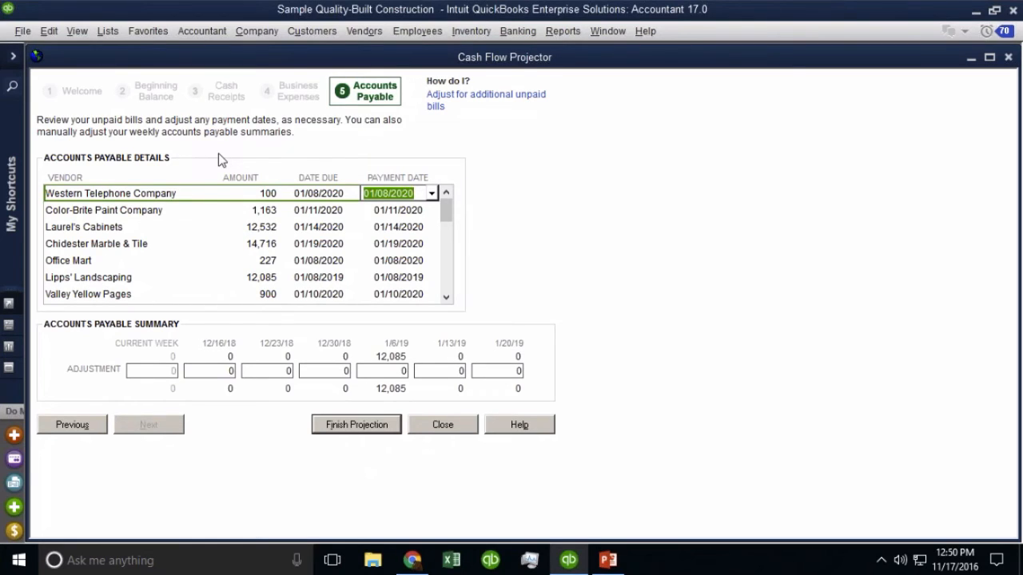
mouse_move(445, 210)
mouse_down()
mouse_move(448, 283)
mouse_move(447, 205)
mouse_up()
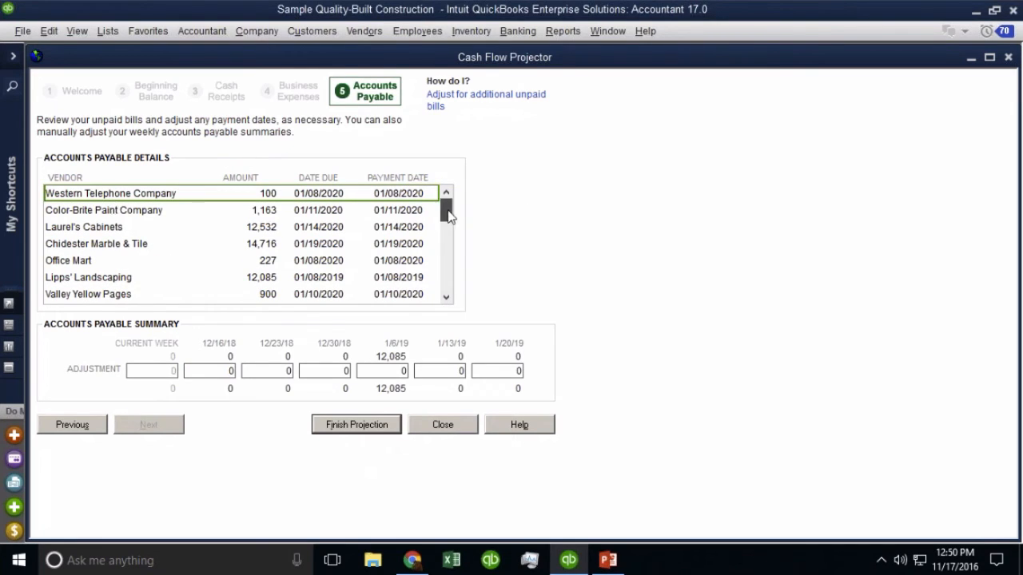
drag(446, 210, 447, 313)
click(72, 424)
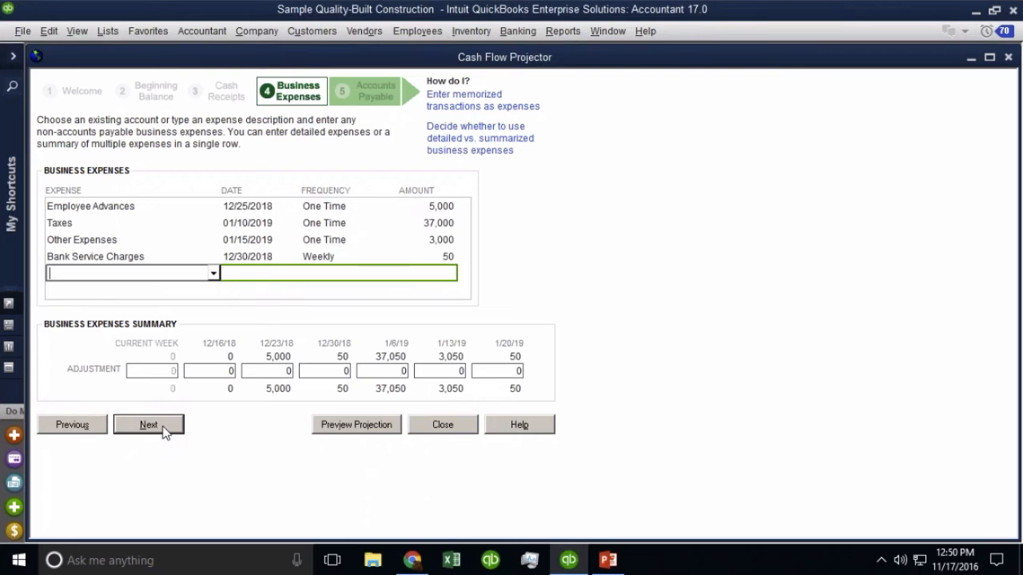
click(163, 429)
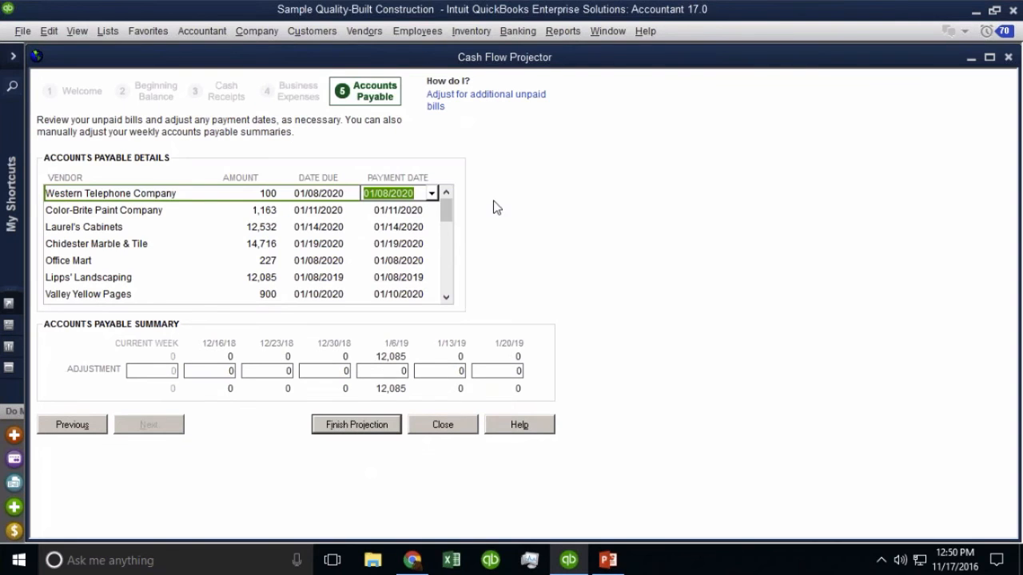
drag(445, 206, 449, 280)
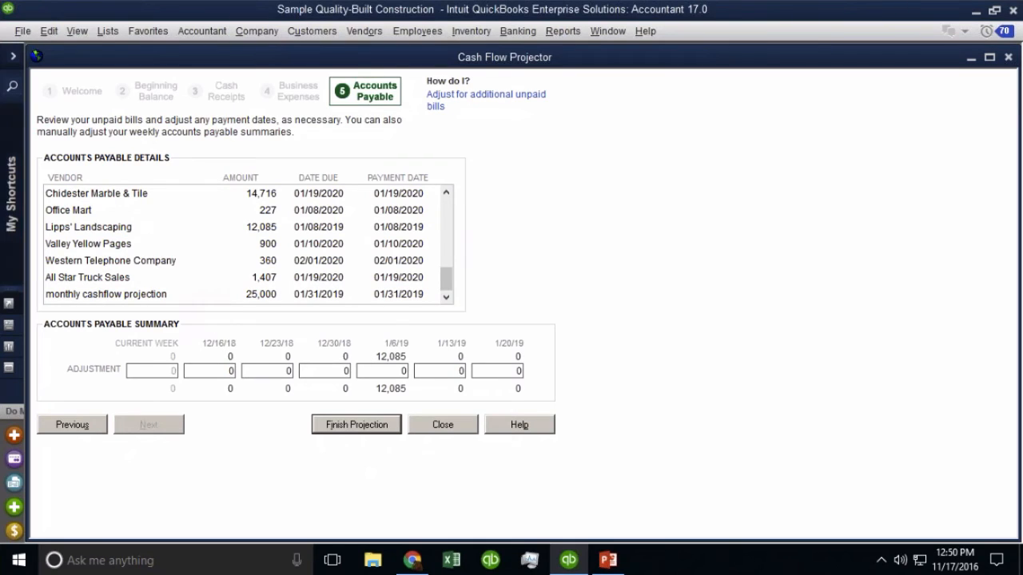
click(248, 296)
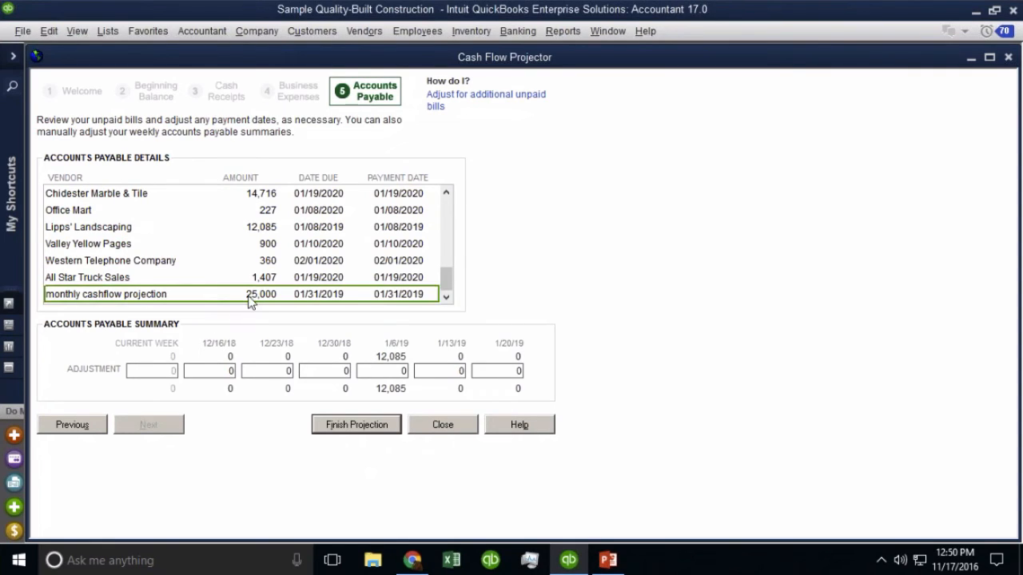
drag(446, 280, 448, 165)
Finish the projection to view the Weekly Cash Flow Projection, and close both the report and the Cash Flow Projector
click(362, 425)
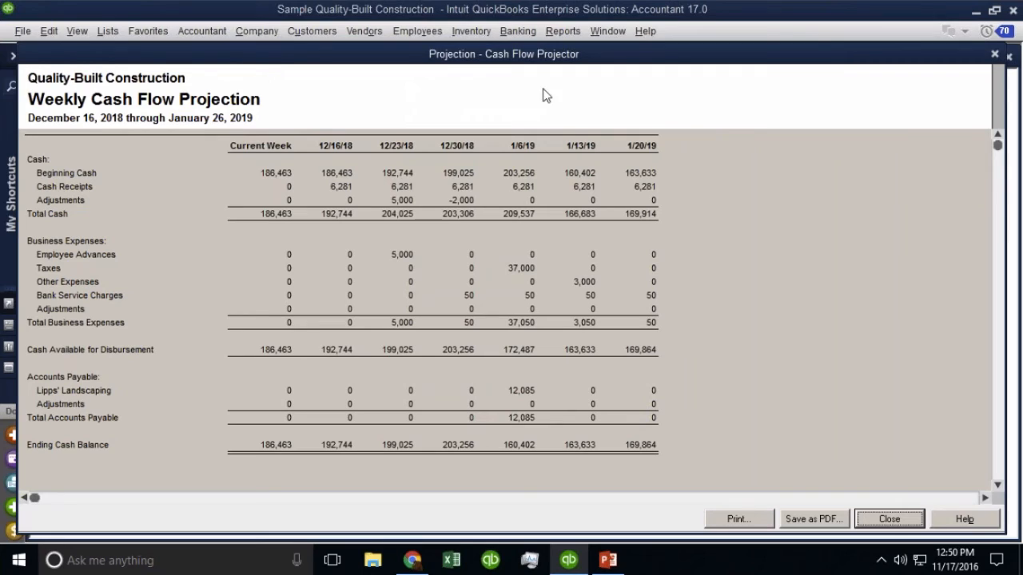
key(ctrl)
key(ctrl)
click(903, 521)
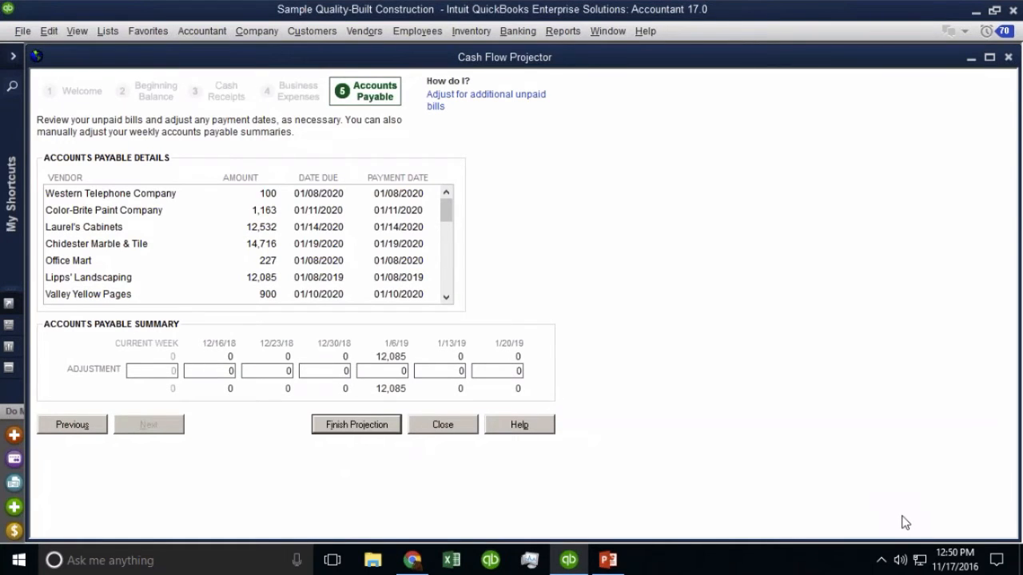
click(443, 424)
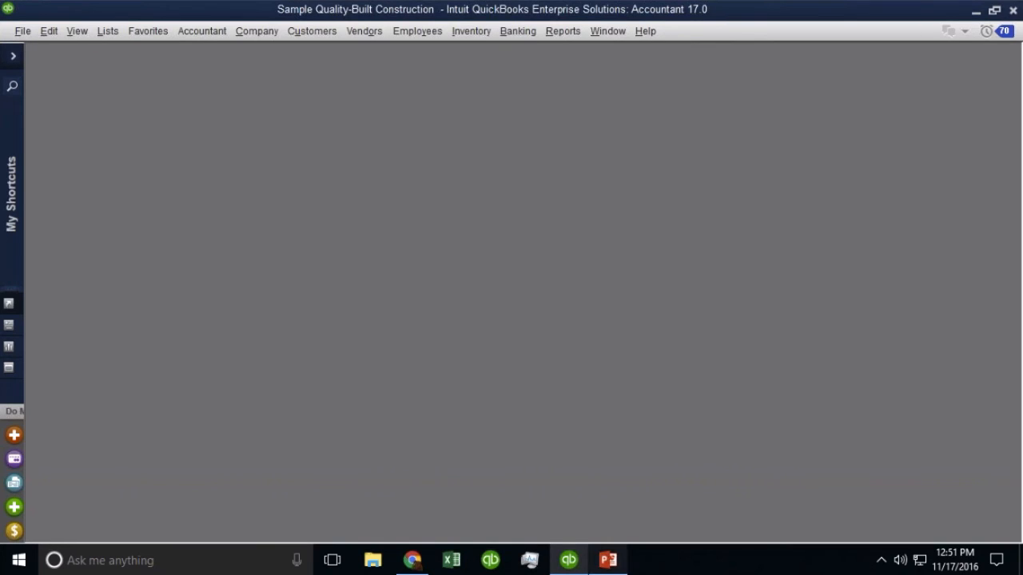
Switch to the PowerPoint presentation and review the Cash Flow Projector and Business Planning slides
key(alt+Tab)
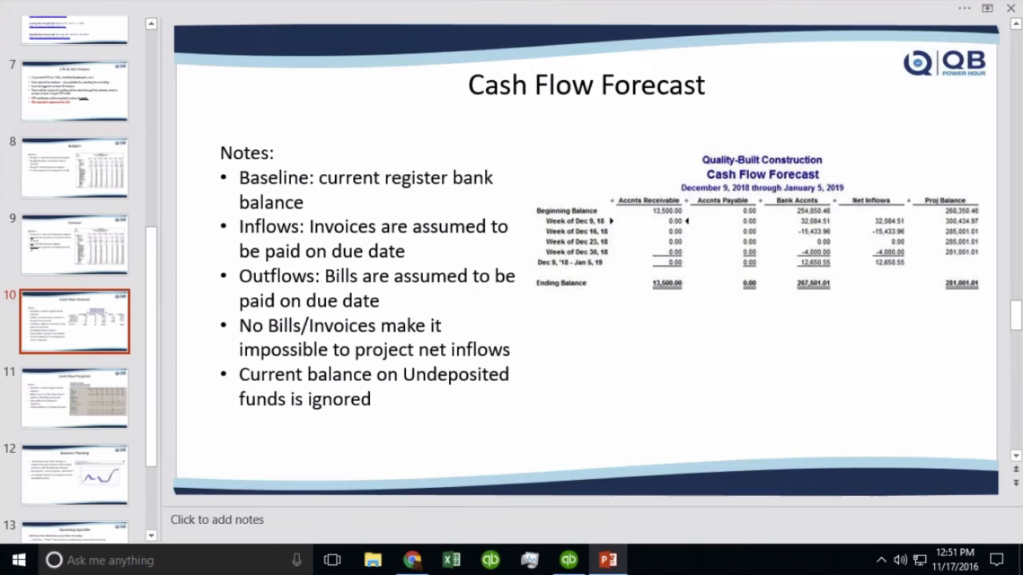
click(41, 390)
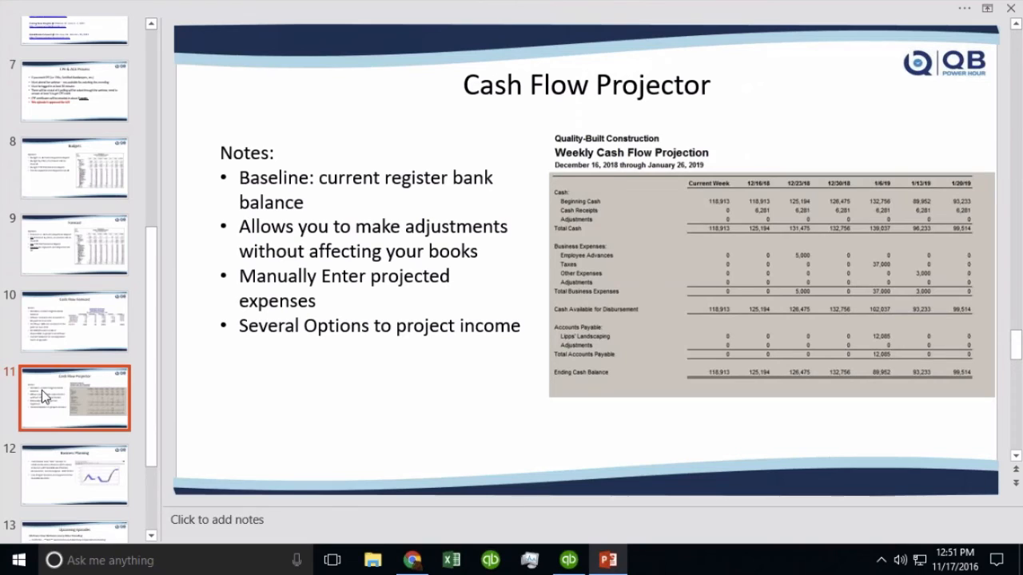
click(67, 453)
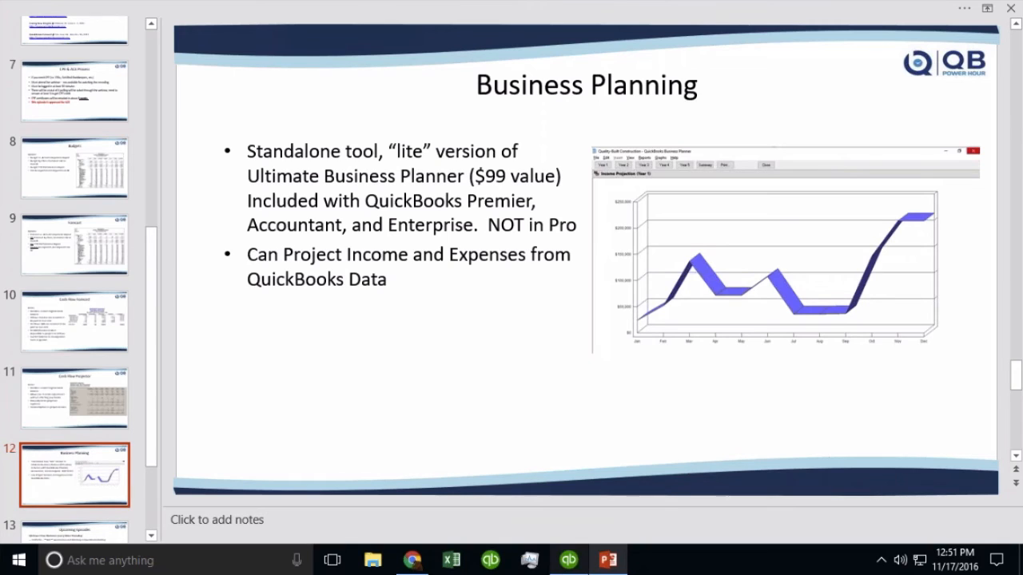
Switch back to QuickBooks and open the Business Plan Tool
click(568, 559)
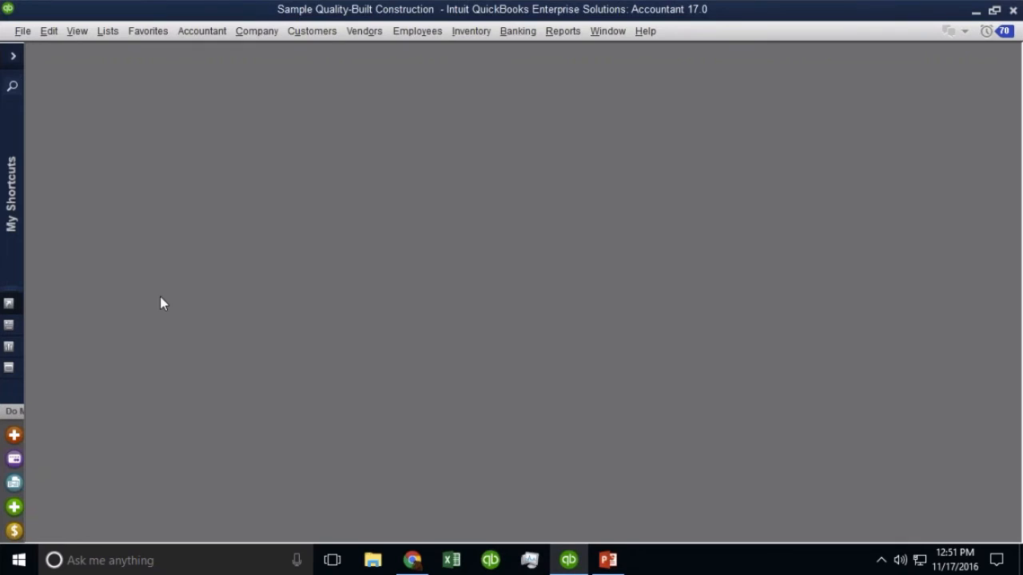
click(273, 32)
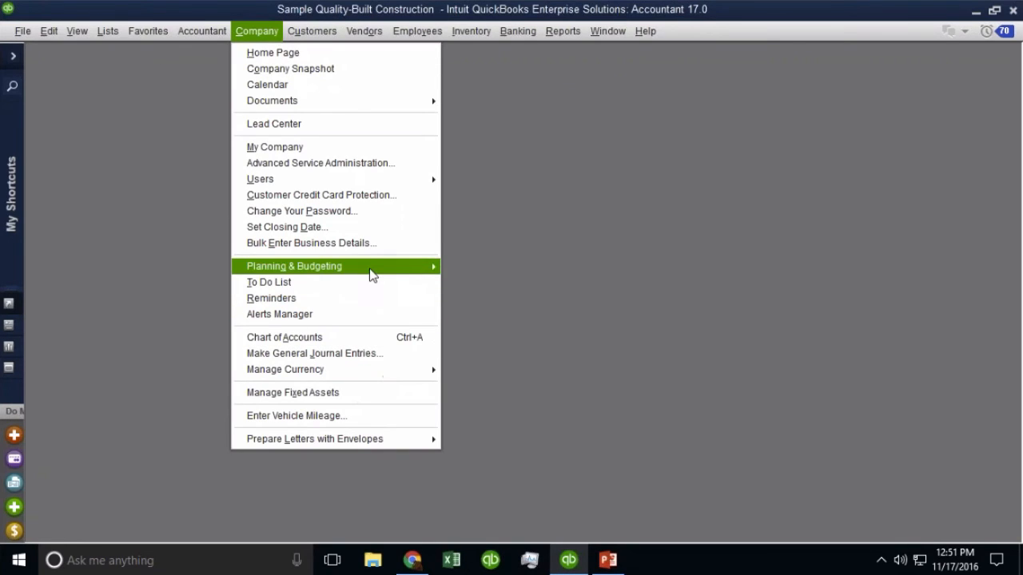
mouse_move(372, 272)
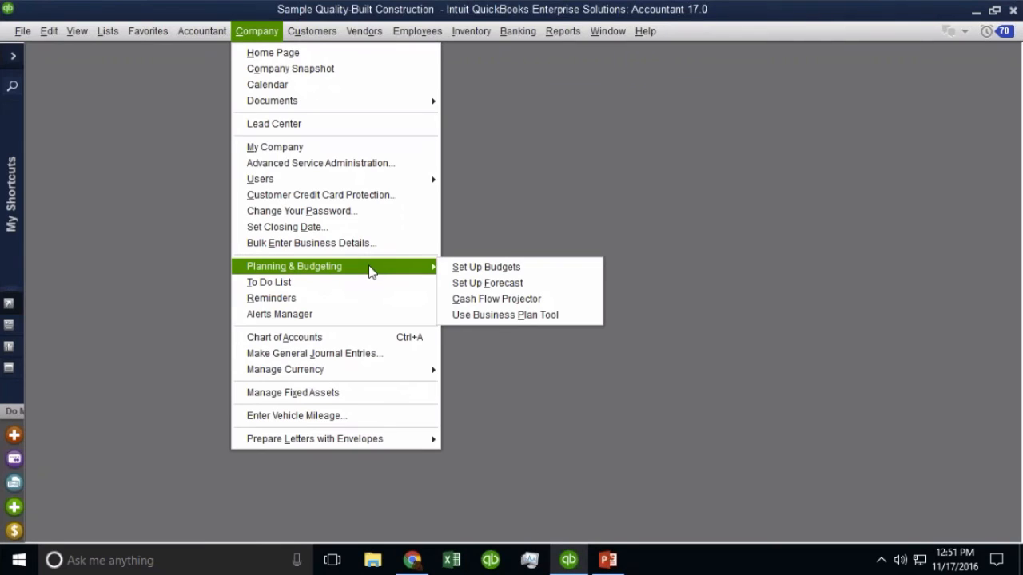
click(523, 314)
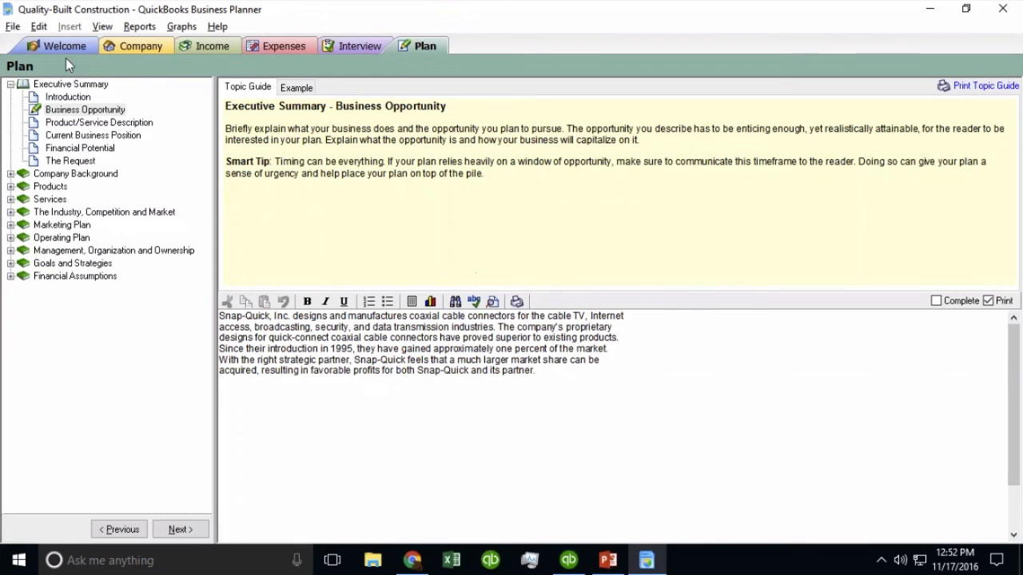
View the Business Planner's Welcome and Company sections and continue to the Income section
click(57, 46)
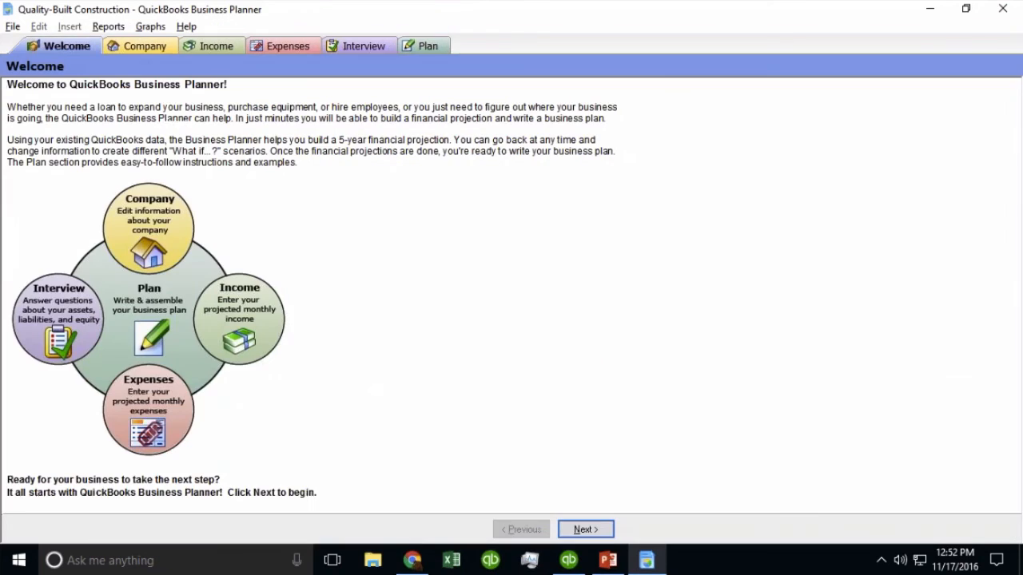
click(128, 47)
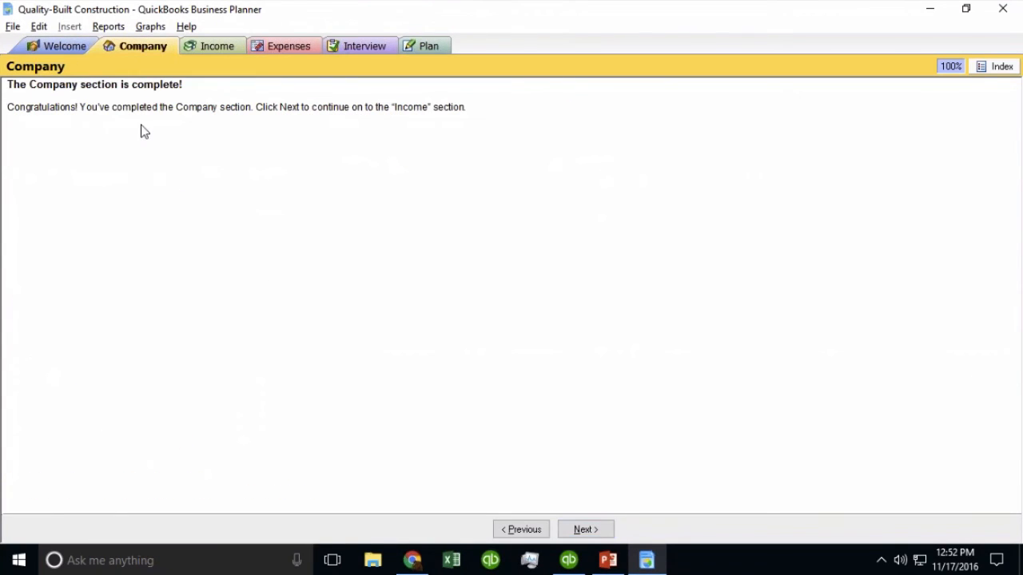
click(584, 530)
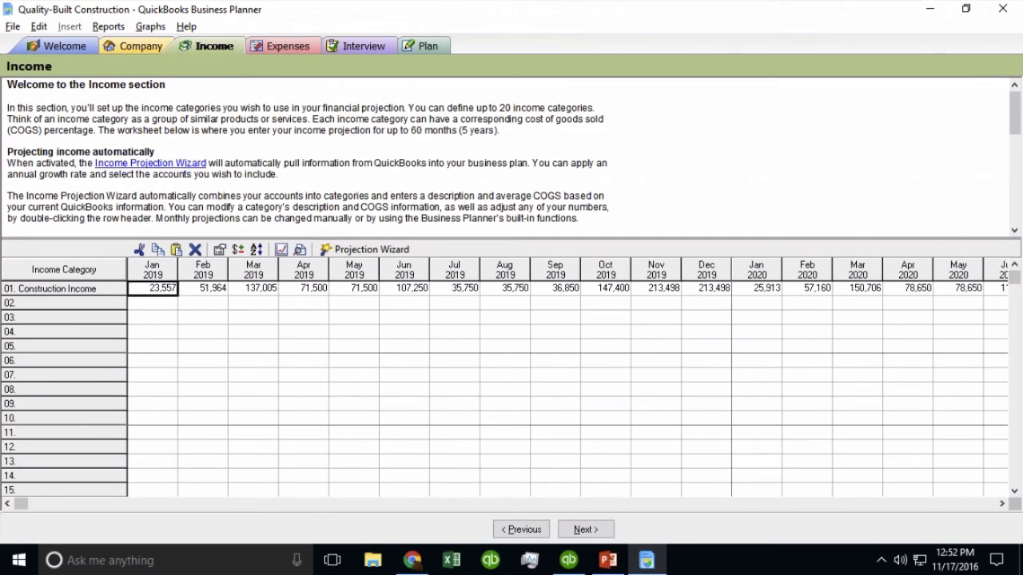
Start the Income Projection Wizard and keep January 2019 as the business plan start date, continuing to the projection basis
click(150, 163)
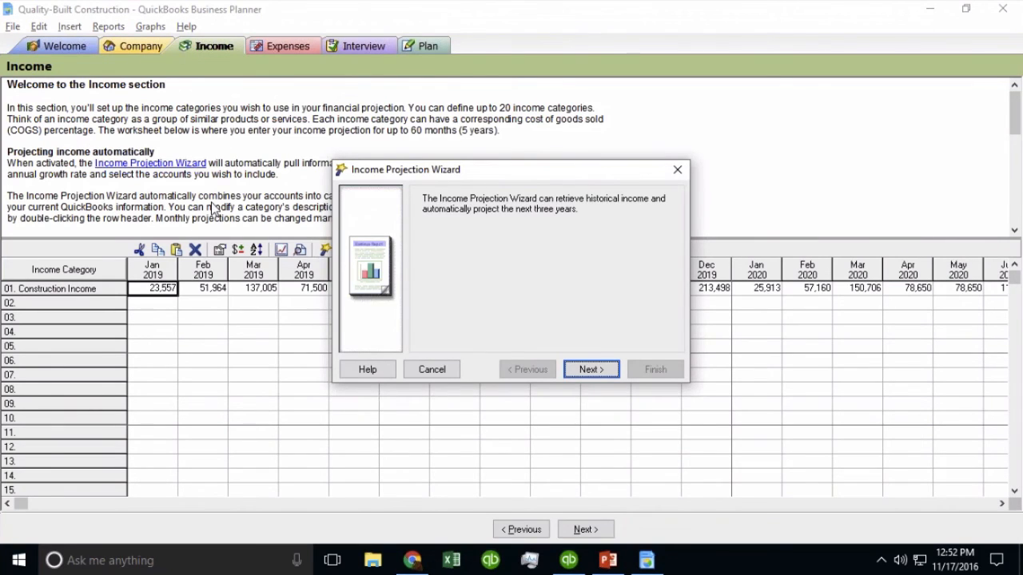
click(595, 369)
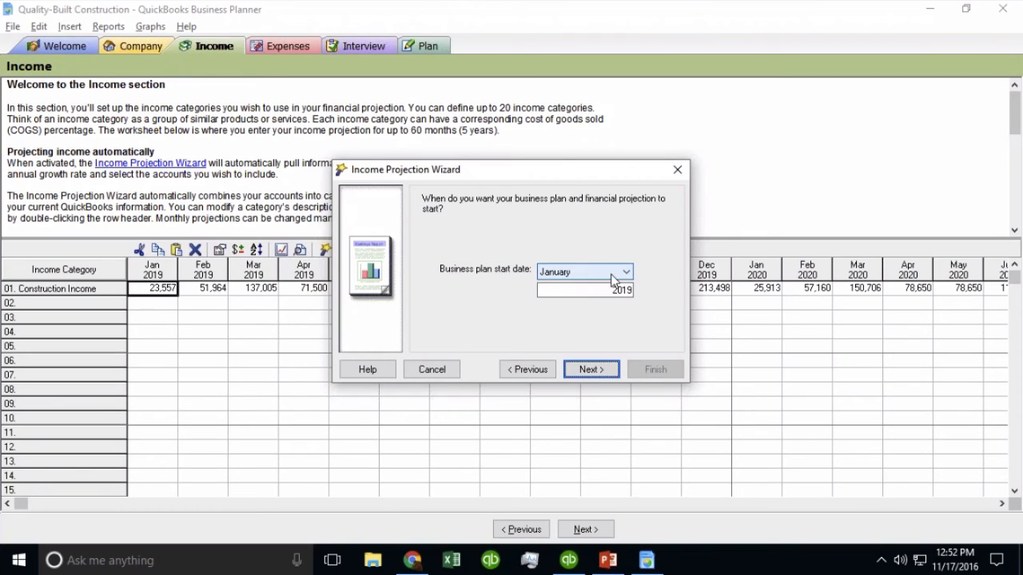
drag(612, 291, 642, 293)
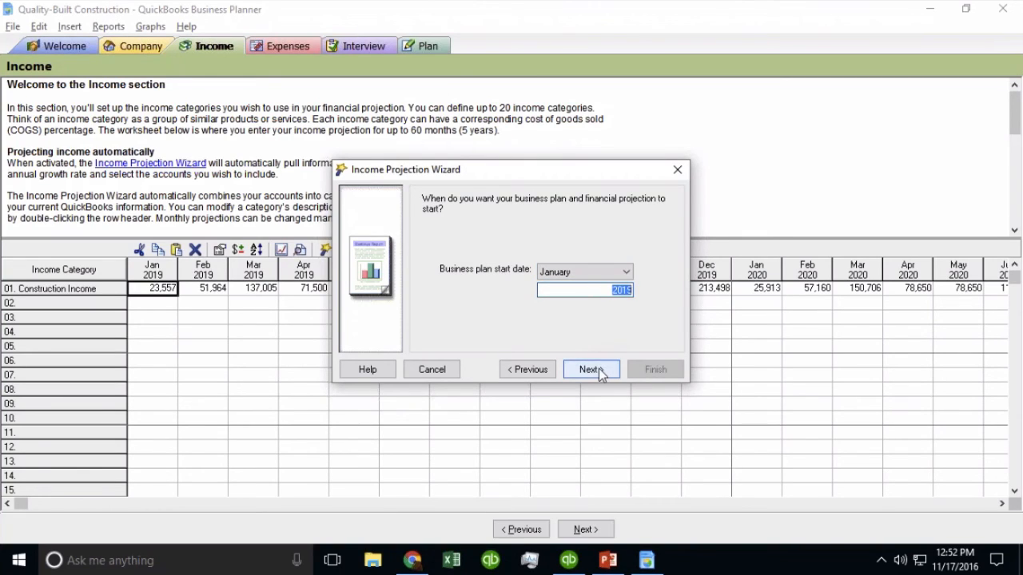
click(598, 368)
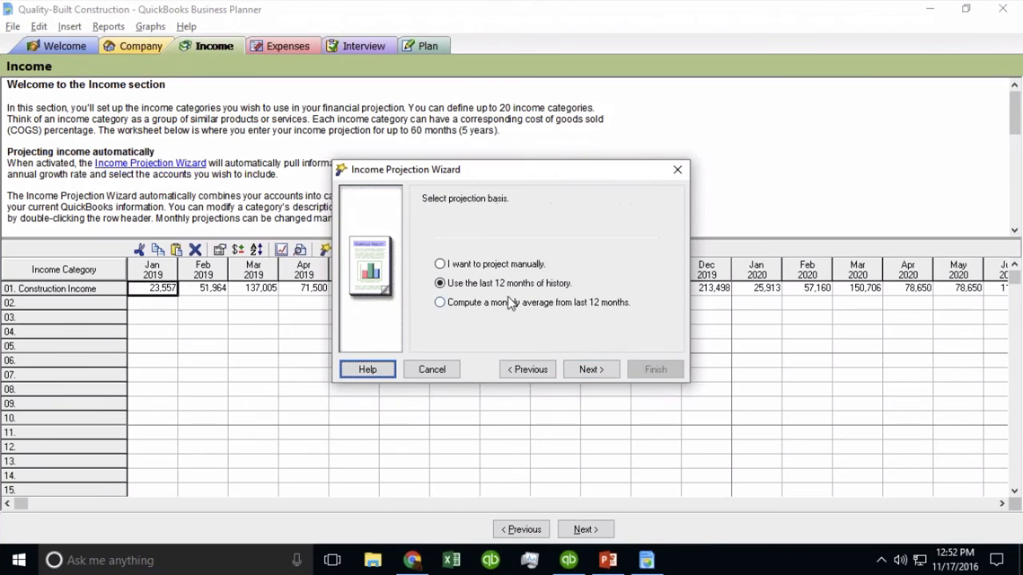
Try the manual and 12-month history projection bases, and select "Compute a monthly average from last 12 months"
click(486, 267)
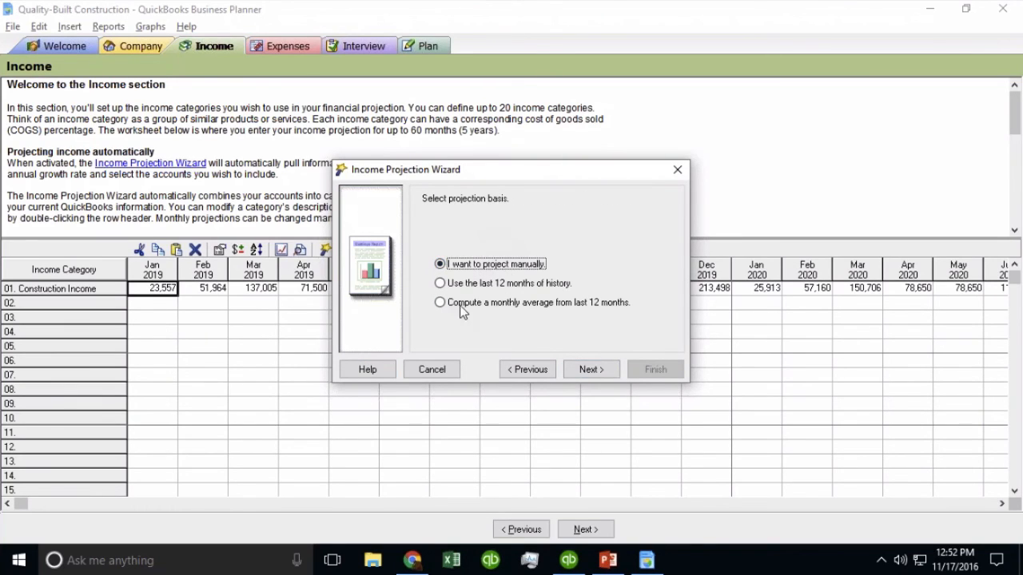
click(508, 306)
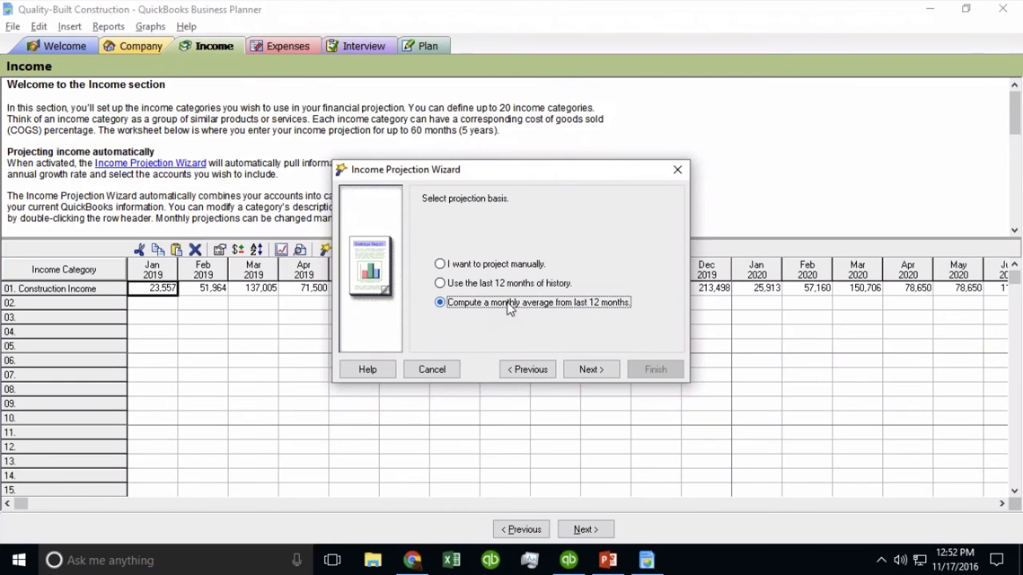
click(498, 285)
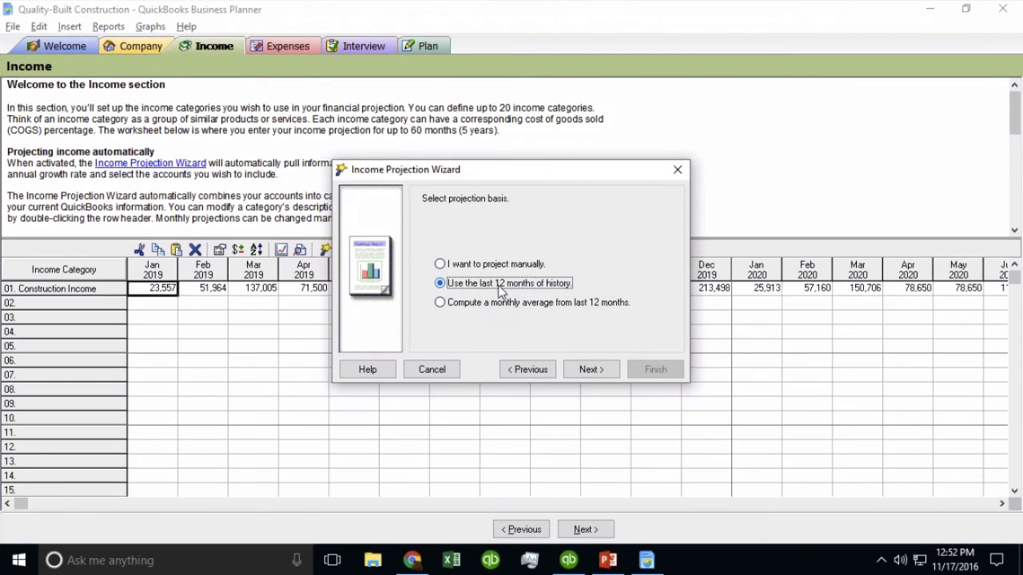
click(496, 304)
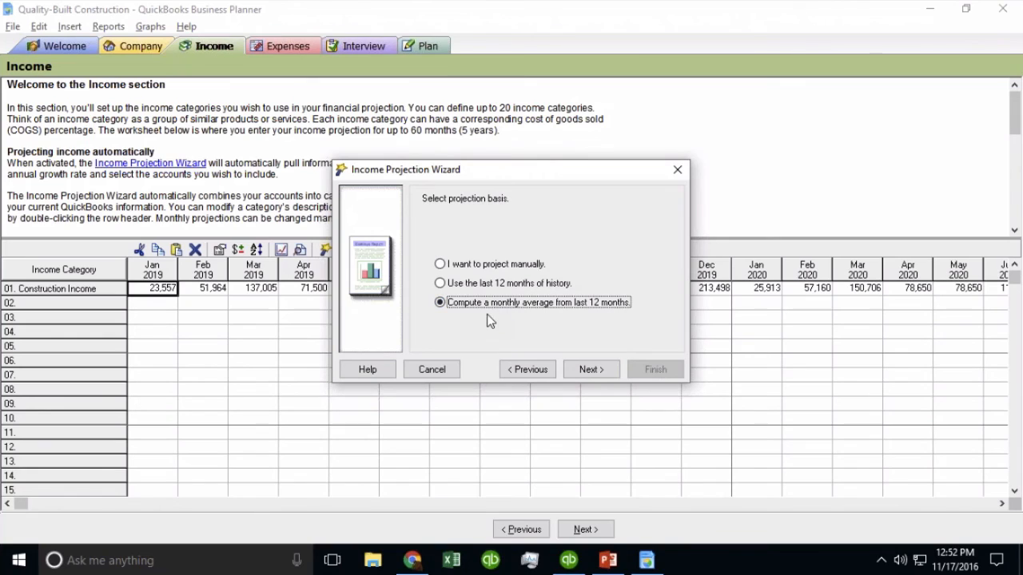
Set the income projection's annual growth percent to 3 and continue to the item selection
click(590, 372)
click(626, 271)
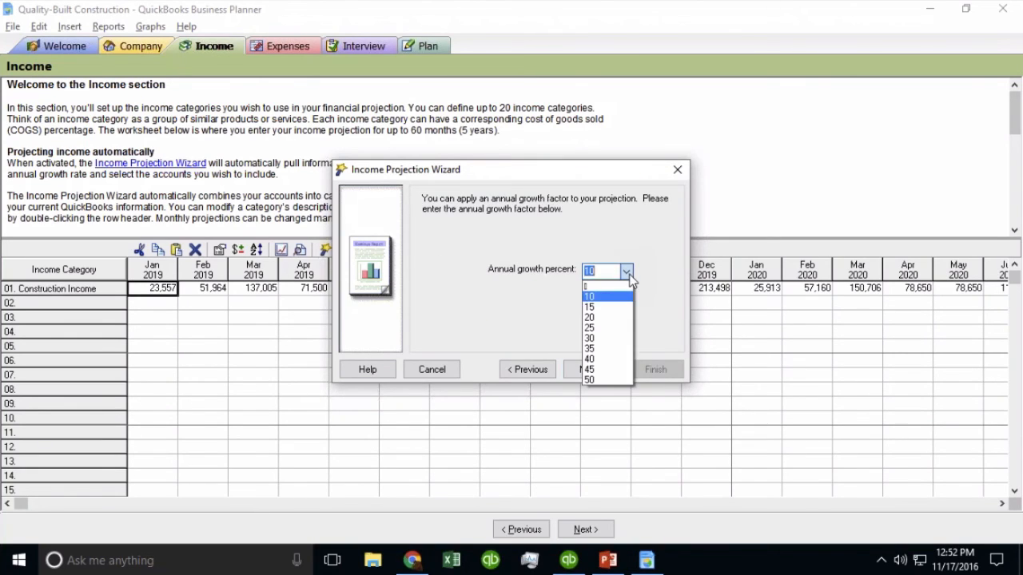
click(606, 296)
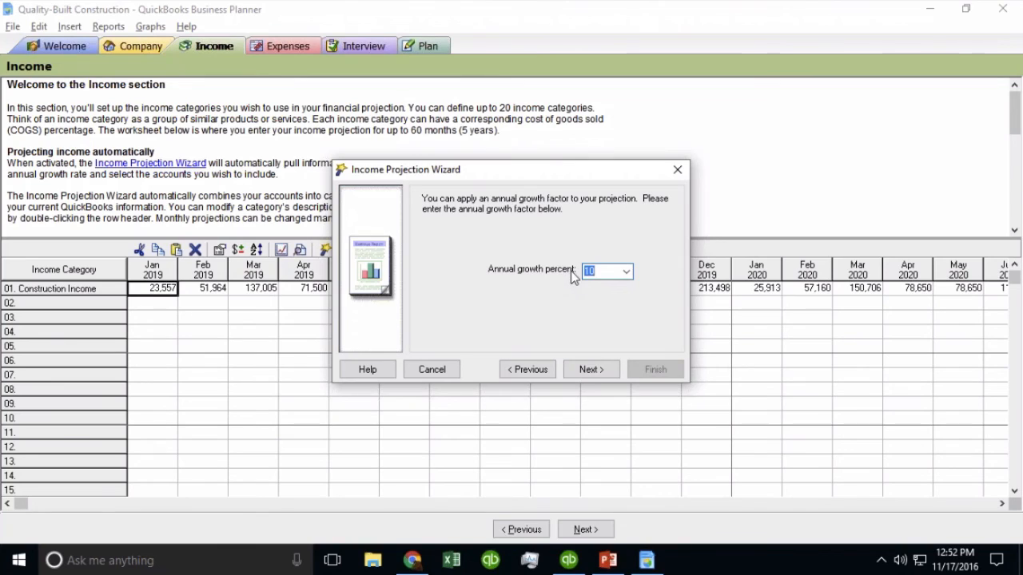
click(625, 271)
click(617, 285)
click(631, 273)
click(593, 284)
text(3)
click(591, 369)
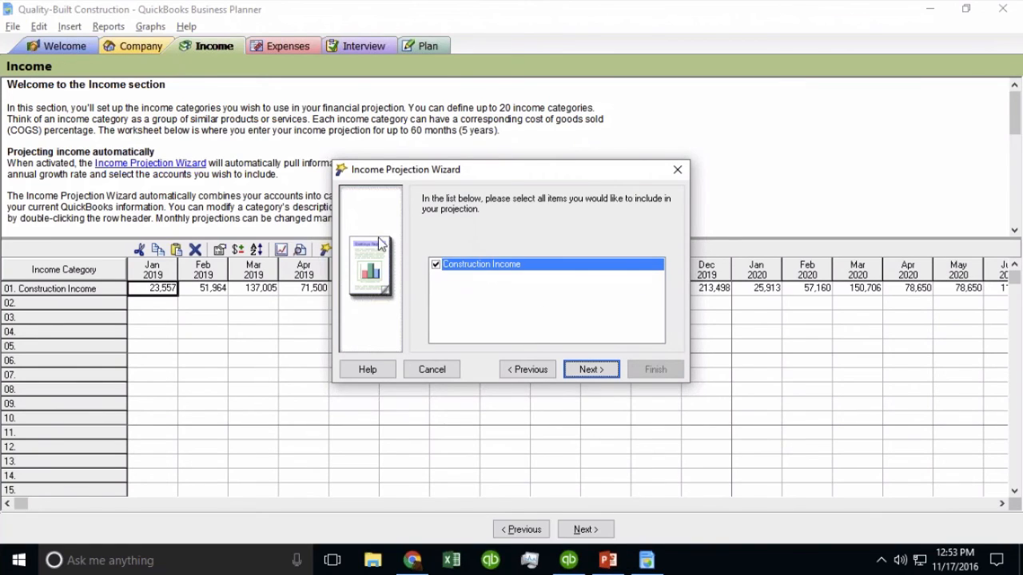
Finish the Income Projection Wizard with Construction Income included and review the projected 2019 monthly amounts
click(589, 370)
click(661, 370)
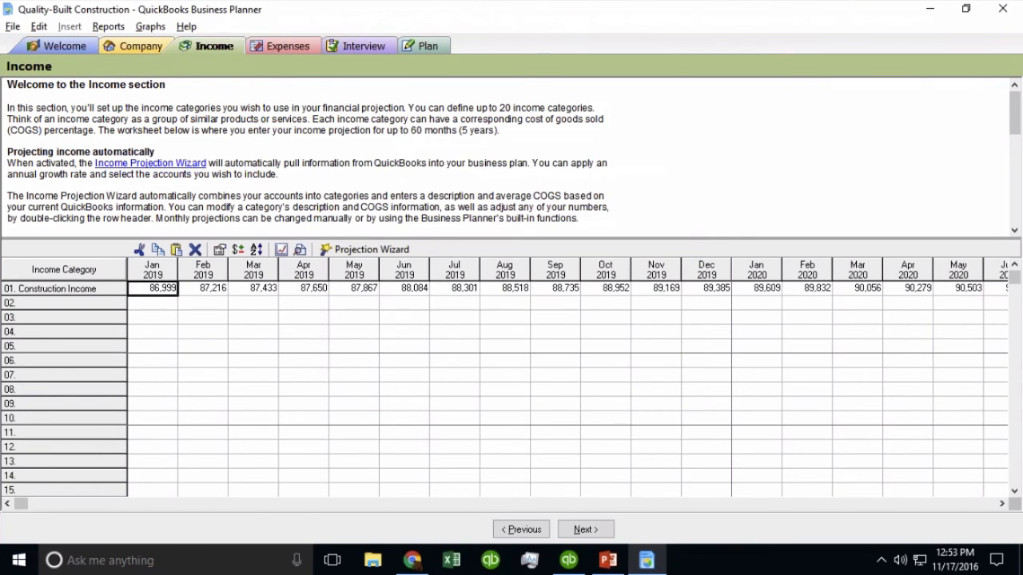
click(659, 344)
click(256, 294)
click(309, 293)
click(356, 294)
click(407, 294)
click(454, 296)
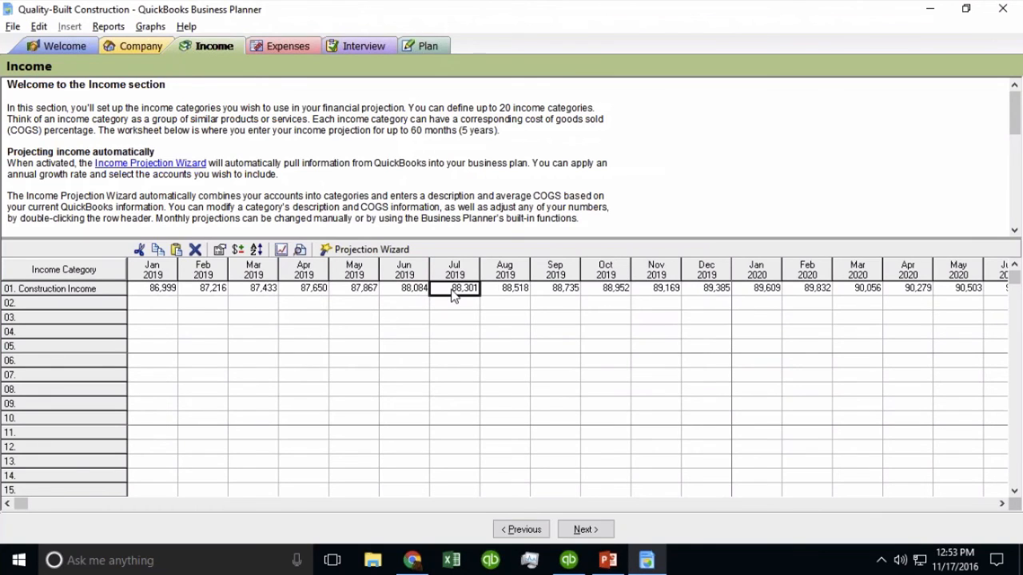
Continue to the Expenses section and look through the listed expense categories
click(587, 527)
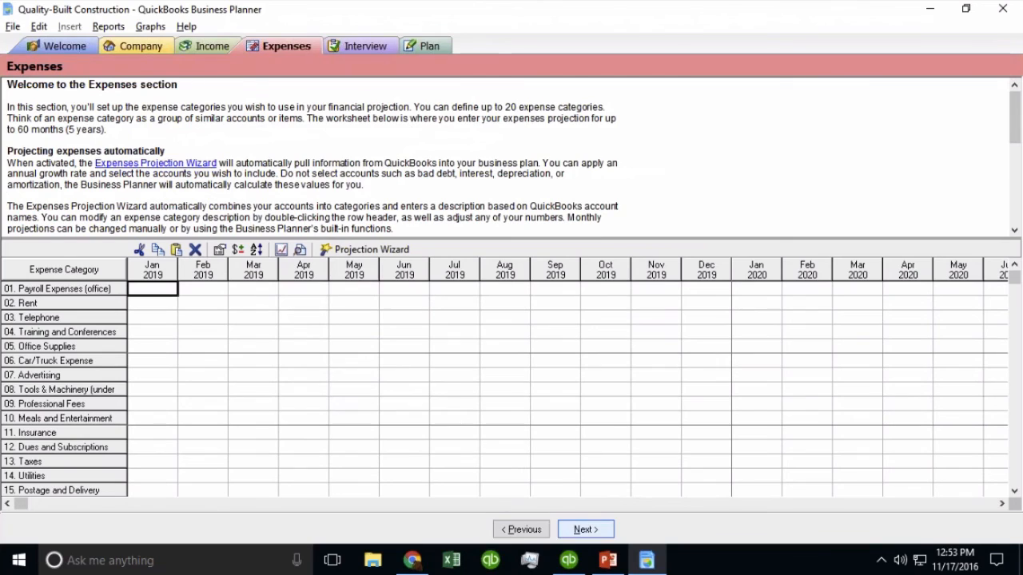
scroll(72, 312, down, 2)
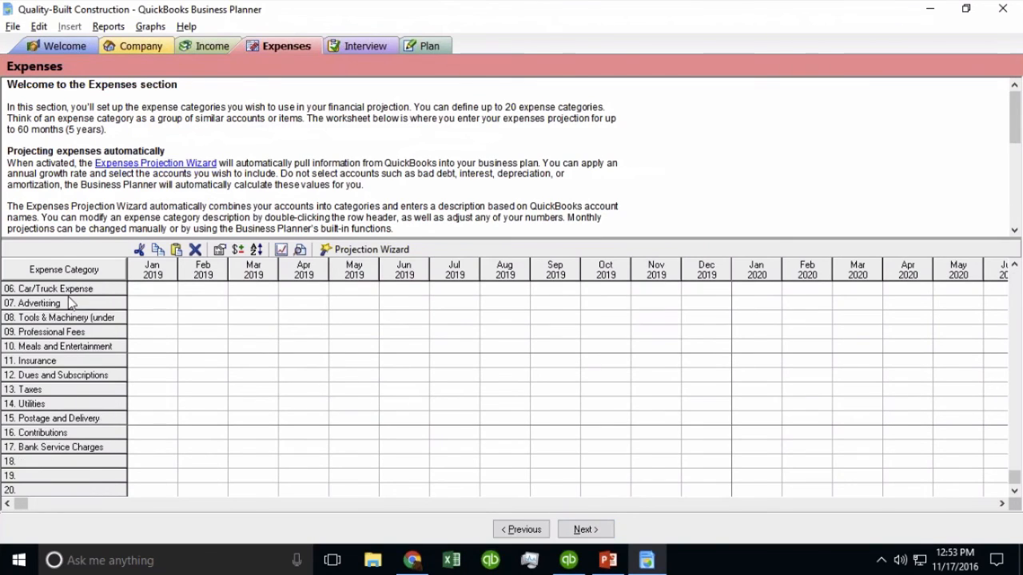
scroll(70, 315, up, 2)
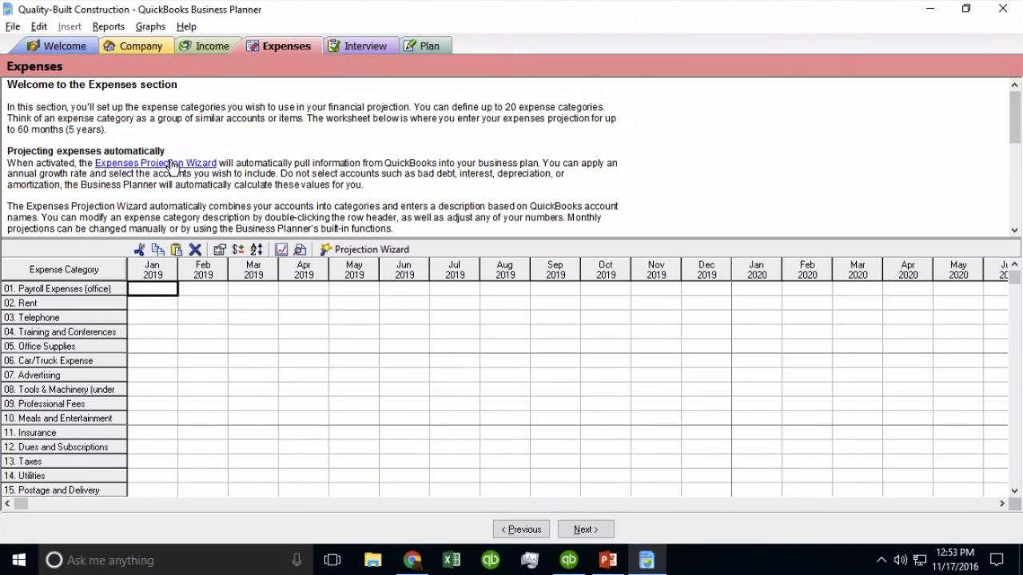
Start the Expenses Projection Wizard and keep January 2019 as the business plan start date
click(364, 251)
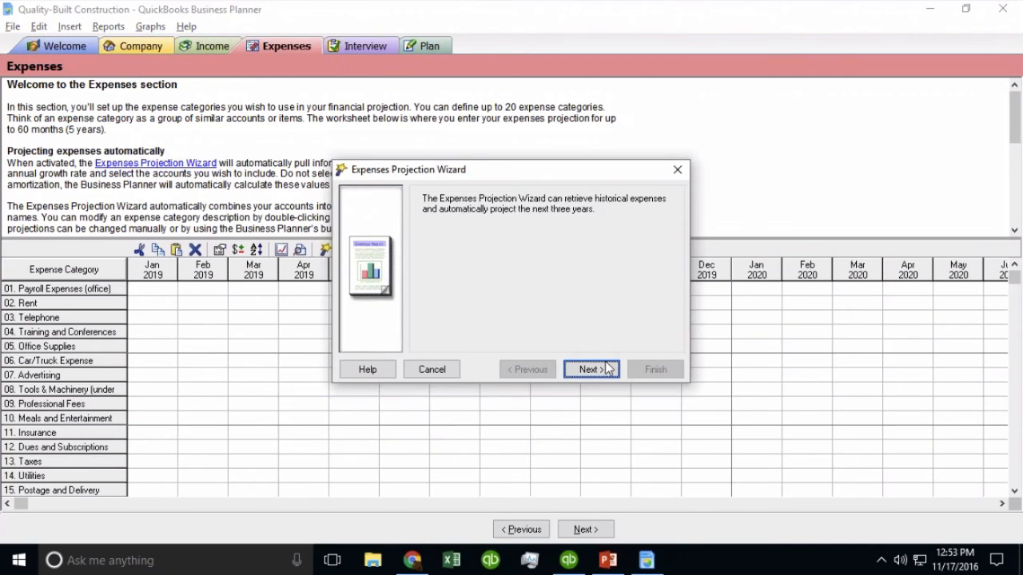
click(592, 369)
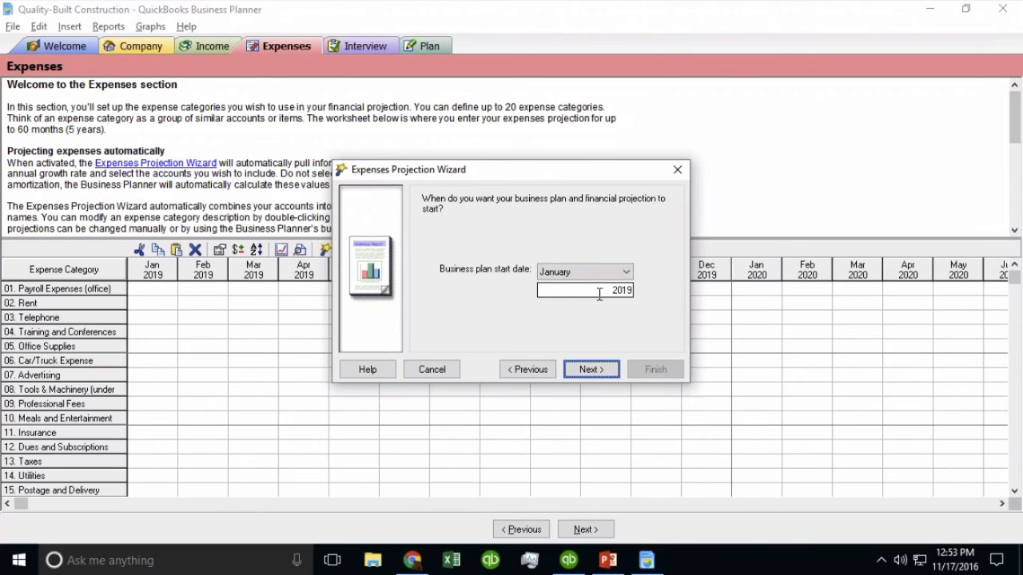
click(597, 370)
Base the expense projection on a monthly average from the last 12 months and keep 3 percent annual growth
click(506, 305)
click(501, 287)
click(502, 263)
click(518, 305)
click(590, 369)
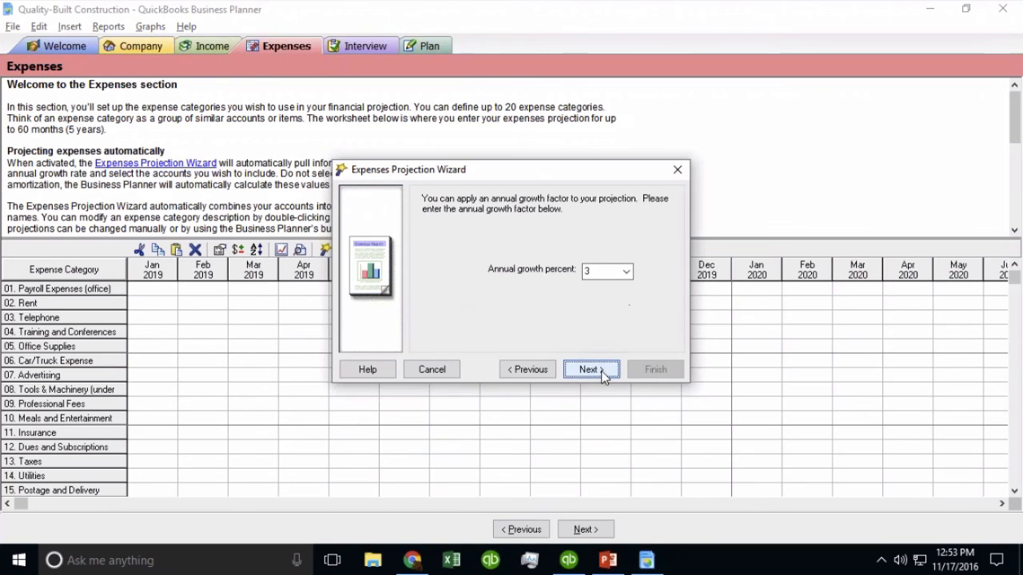
click(589, 370)
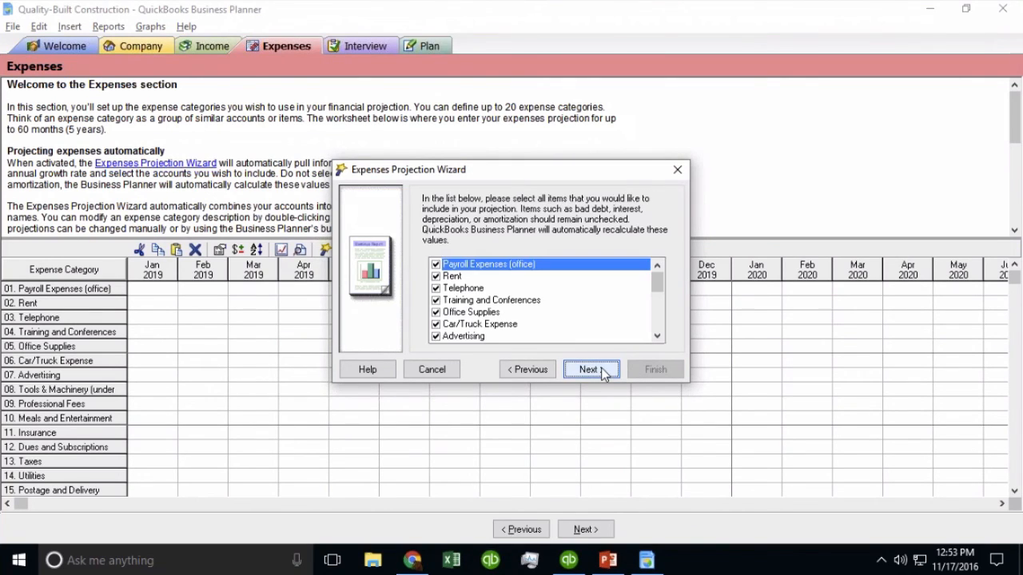
Exclude Contributions and Taxes from the expense projection and finish the wizard
click(658, 337)
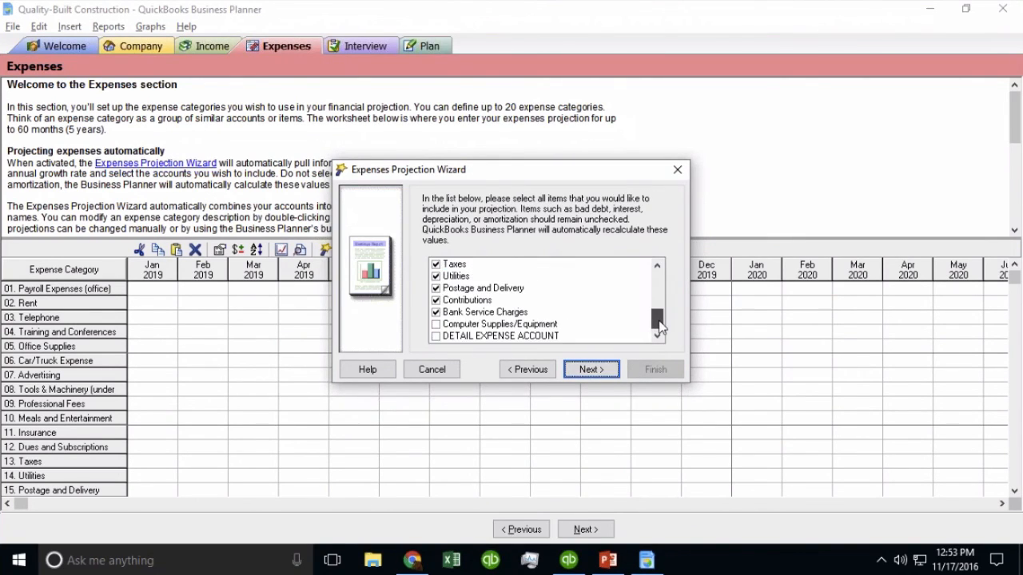
click(437, 301)
click(435, 265)
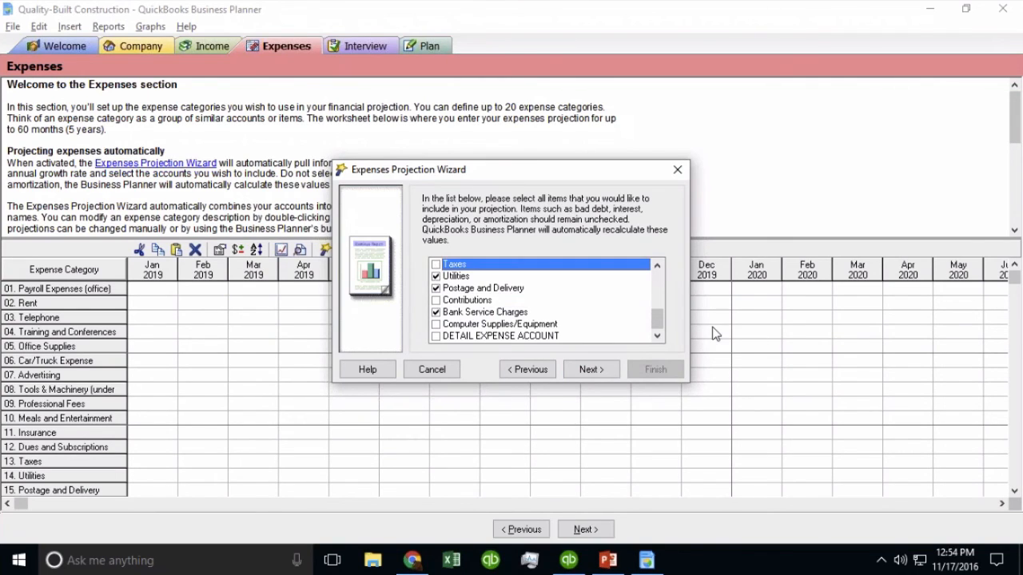
scroll(660, 319, up, 1)
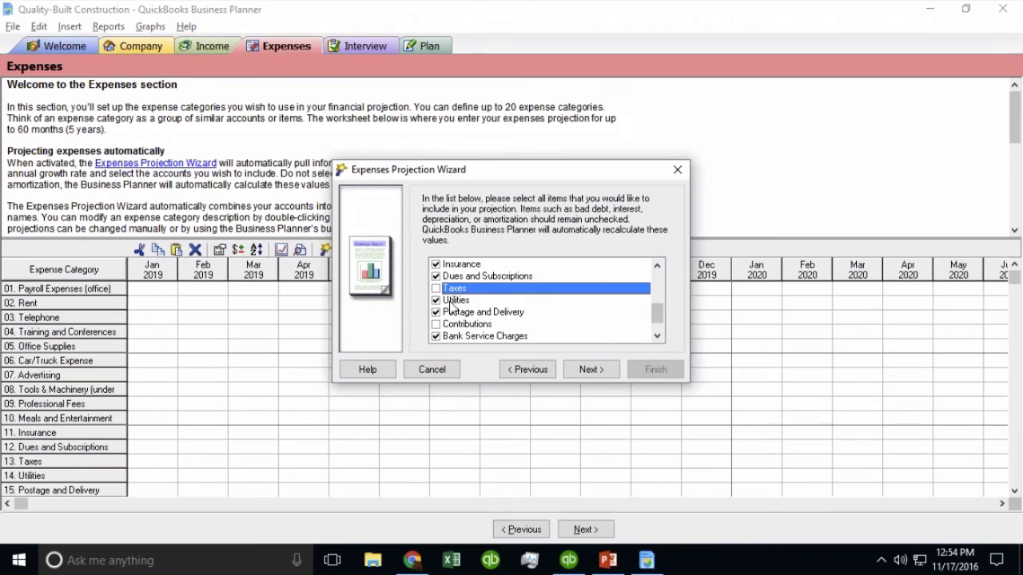
click(592, 369)
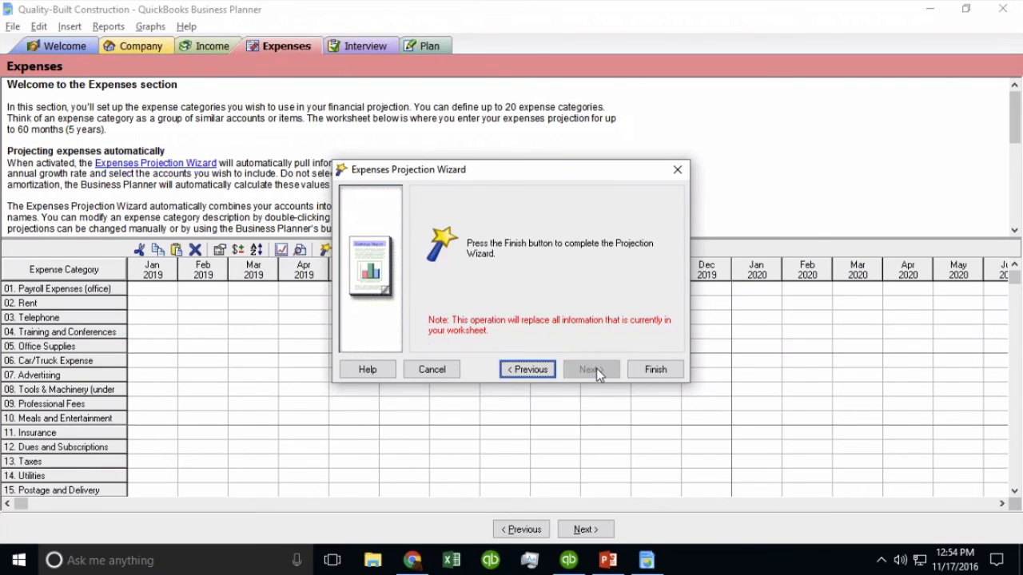
click(653, 369)
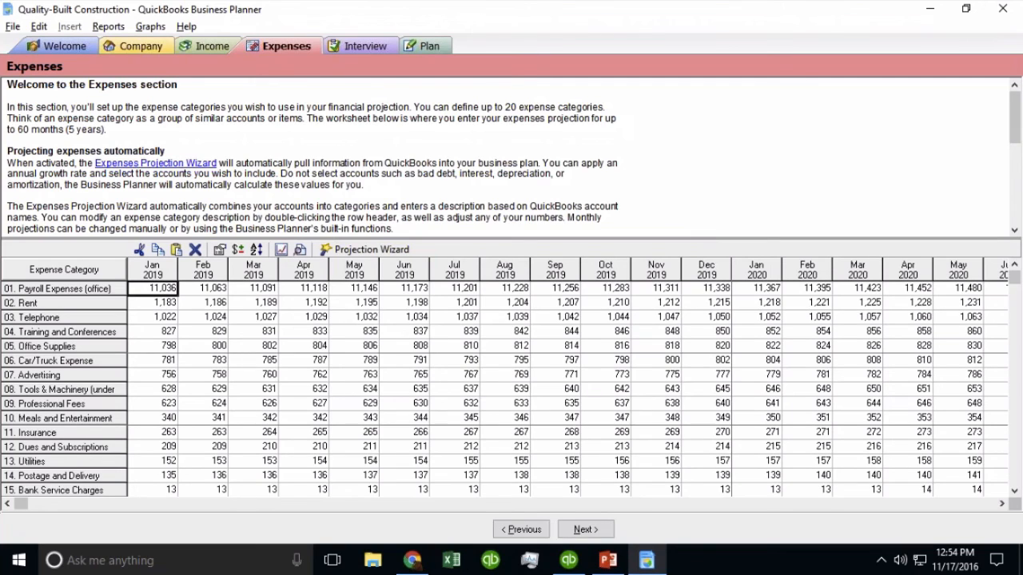
Continue from the Expenses worksheet to the Interview section's beginning balances for asset accounts
mouse_move(20, 505)
mouse_down()
mouse_move(991, 512)
mouse_move(21, 504)
mouse_up()
click(586, 530)
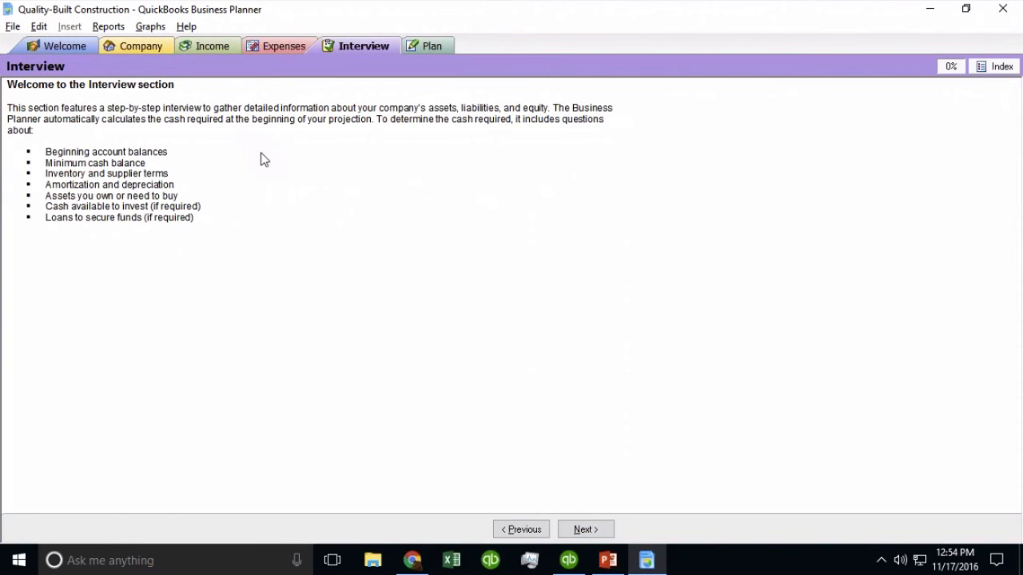
click(590, 530)
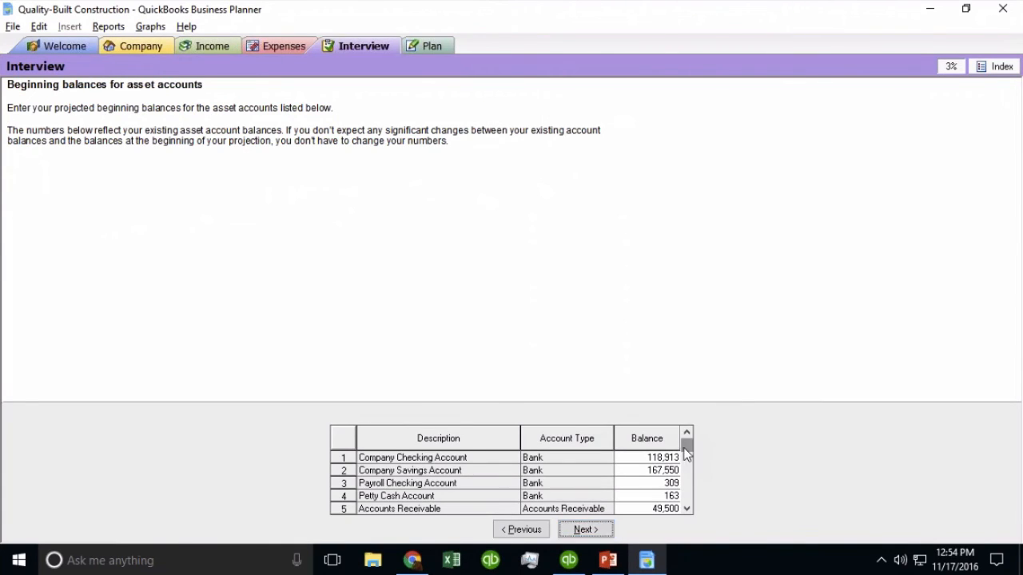
Examine the beginning balances of the bank, receivable and other asset accounts
mouse_move(685, 454)
mouse_down()
mouse_move(686, 525)
mouse_move(687, 442)
mouse_up()
click(661, 458)
click(668, 471)
click(668, 496)
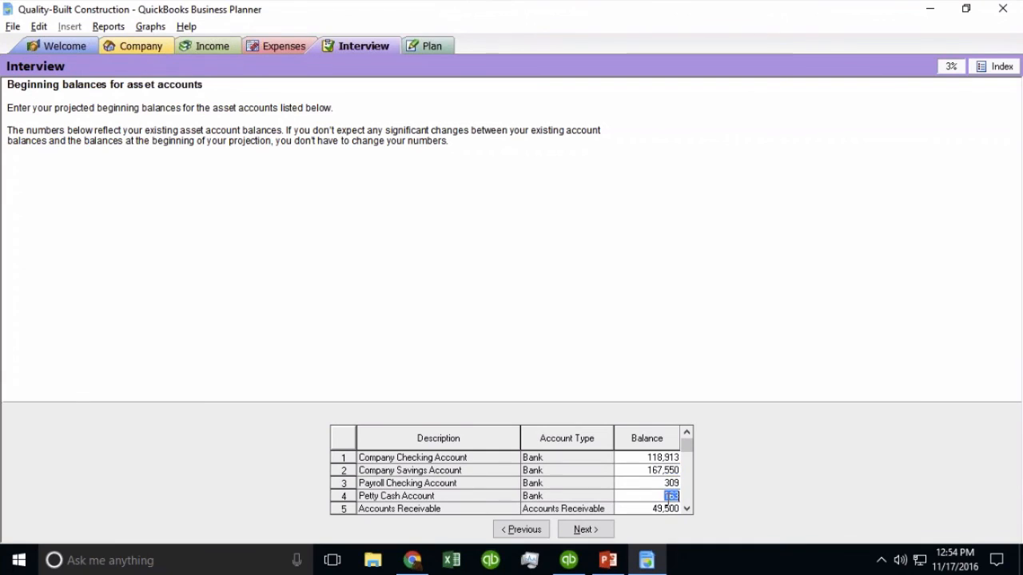
click(668, 508)
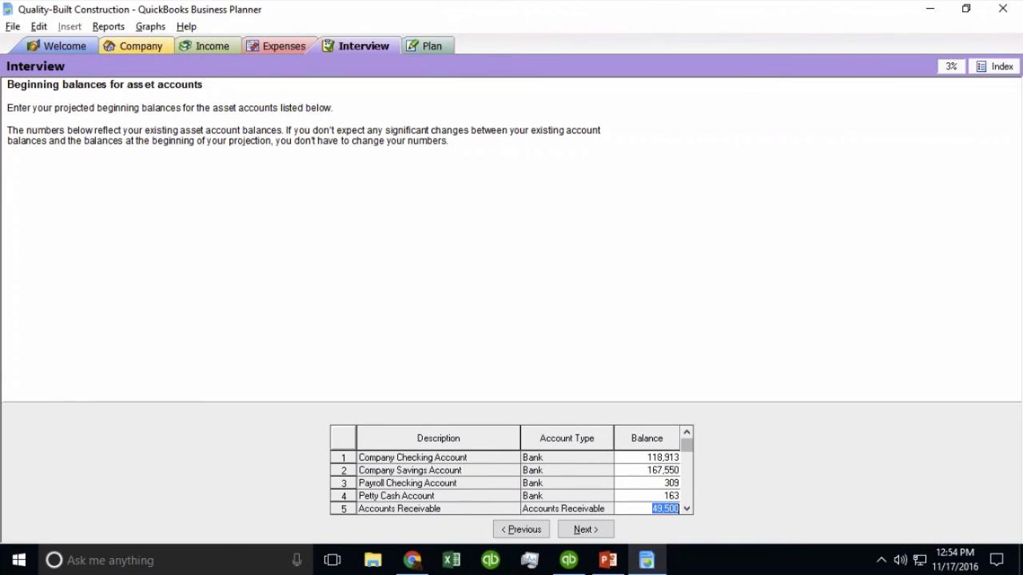
drag(687, 443, 687, 471)
scroll(640, 478, up, 1)
Set the minimum bank balance to 5,000 and keep the answer No for maintaining inventory
click(587, 530)
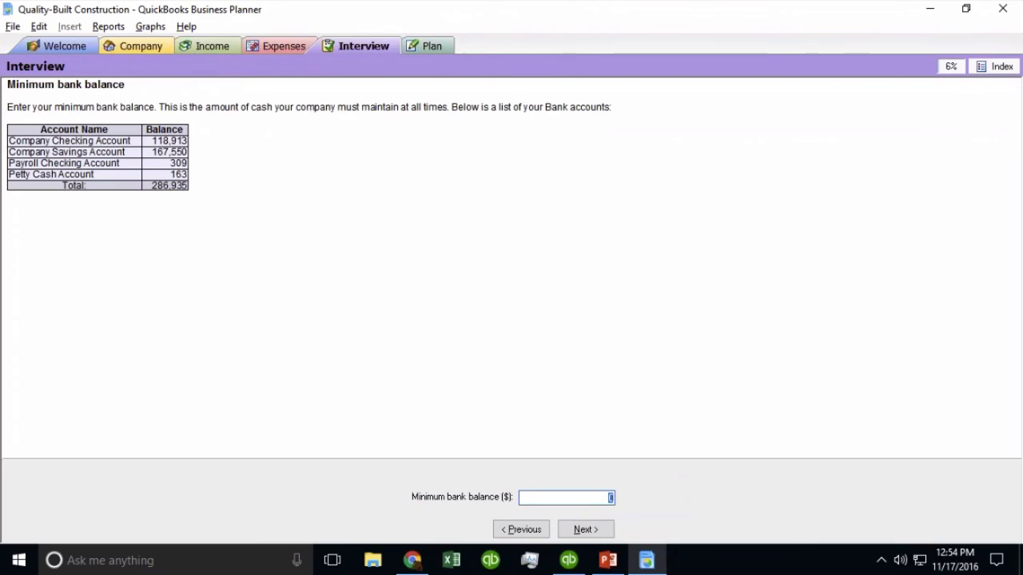
text(5,000)
click(581, 530)
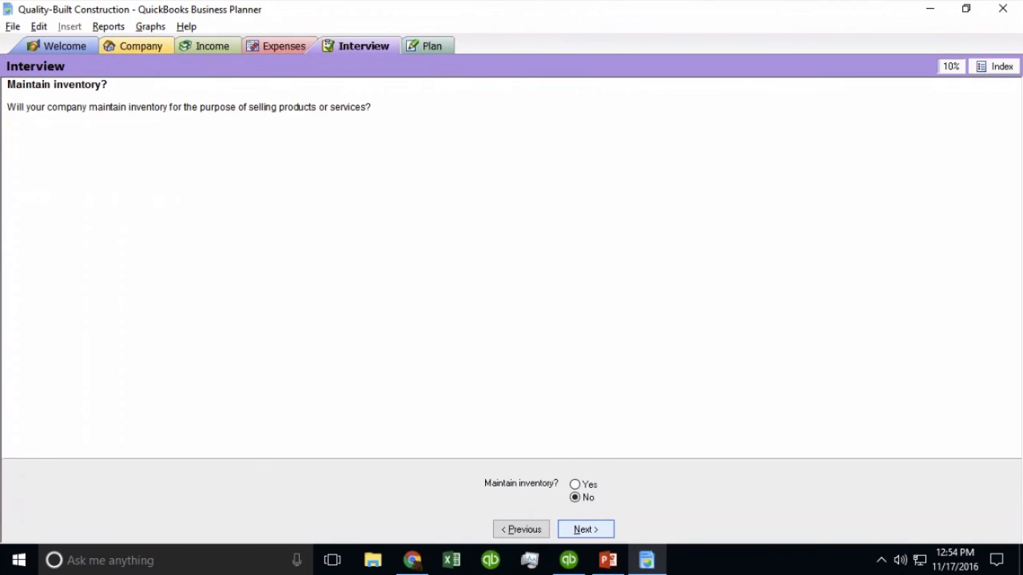
click(588, 530)
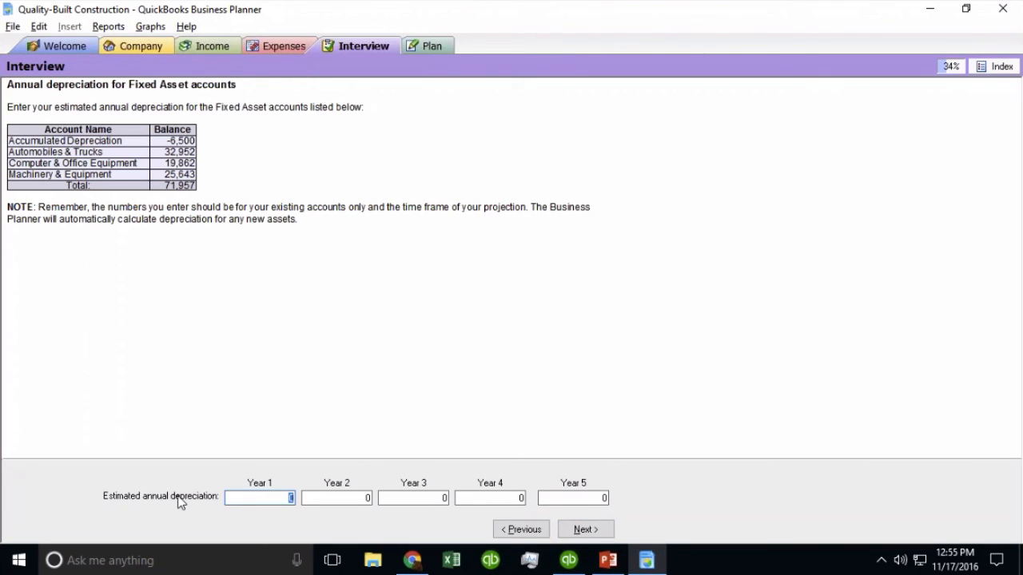
Enter estimated annual depreciation of 2,500 for Years 1 to 3 and 25,000 for Years 4 and 5
text(2500)
key(Tab)
text(2500)
key(Tab)
text(25,500)
key(BackSpace)
key(BackSpace)
key(BackSpace)
text(00)
key(Tab)
text(25000)
key(Tab)
text(25000)
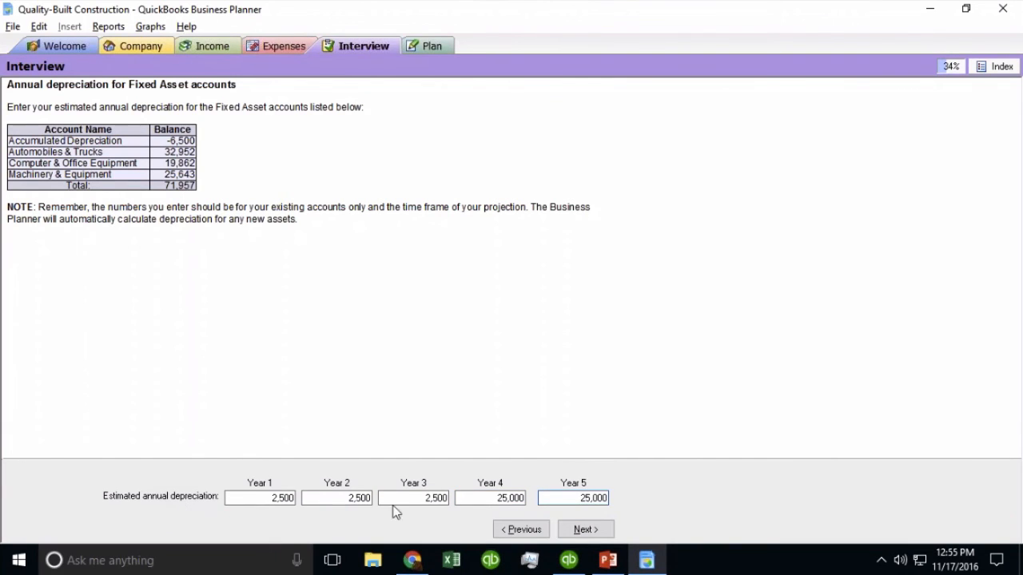
Continue through the remaining Interview pages without changing their entries until the Plan section opens
click(607, 526)
click(584, 532)
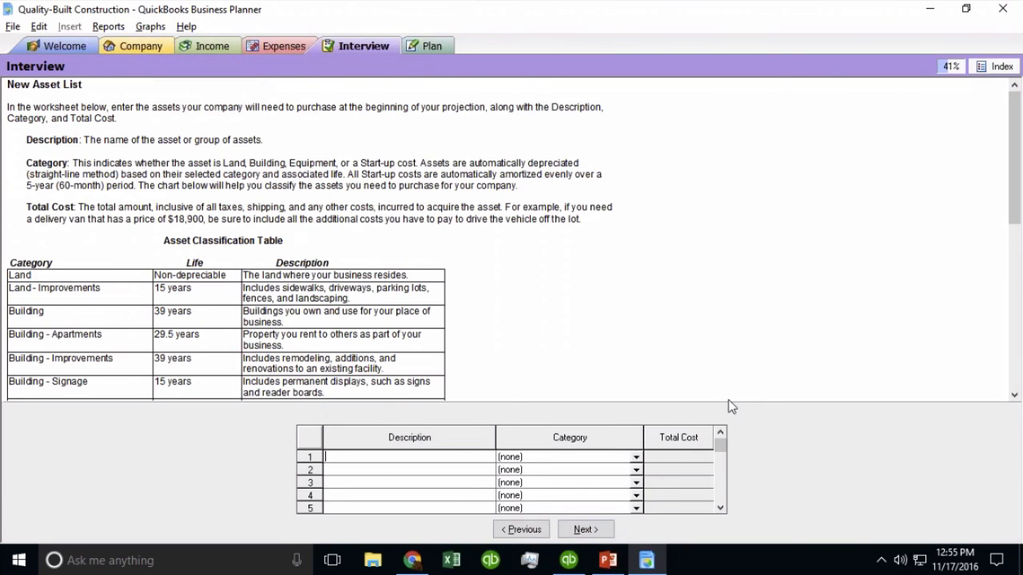
click(596, 529)
click(596, 529)
click(596, 529)
click(596, 530)
click(596, 530)
click(596, 530)
click(597, 529)
click(596, 530)
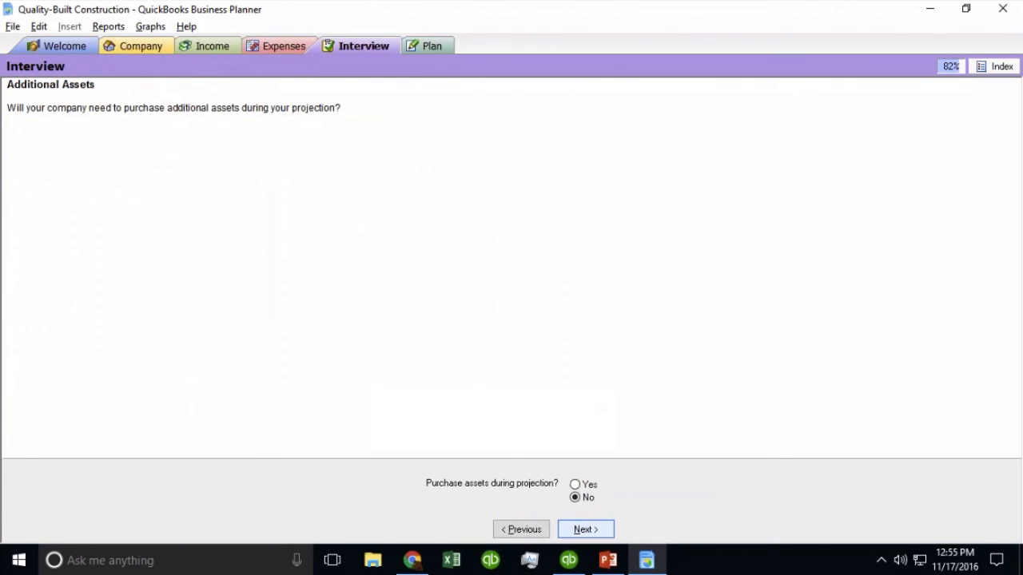
click(597, 530)
click(596, 530)
click(596, 530)
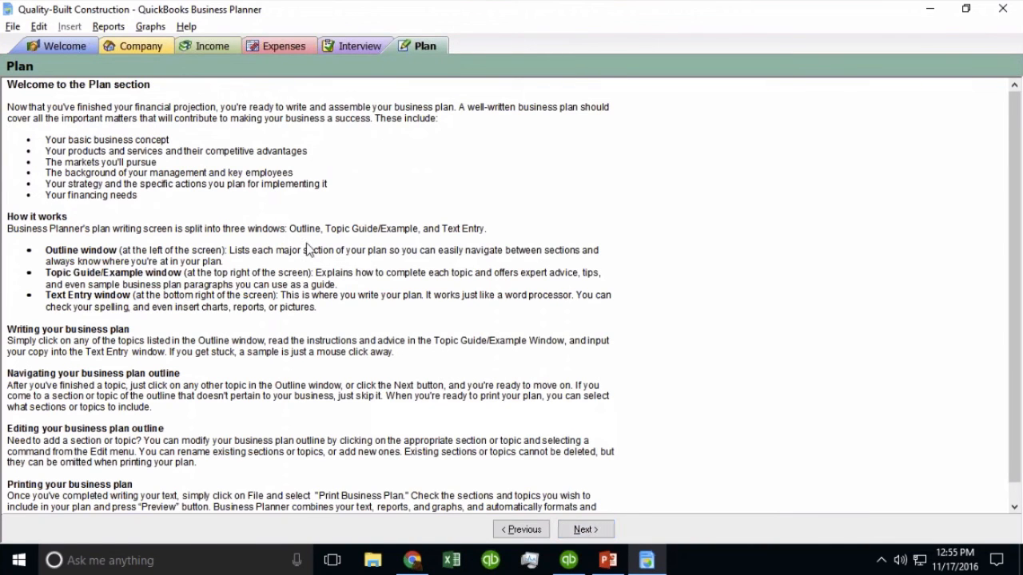
Open the projected Profit & Loss report and view Years 1 through 5
click(108, 26)
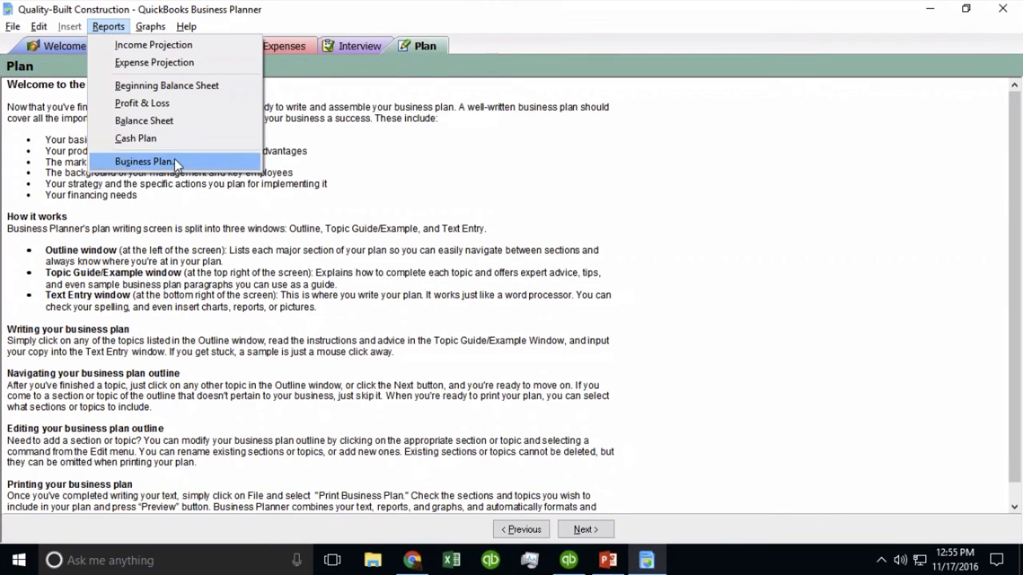
click(167, 102)
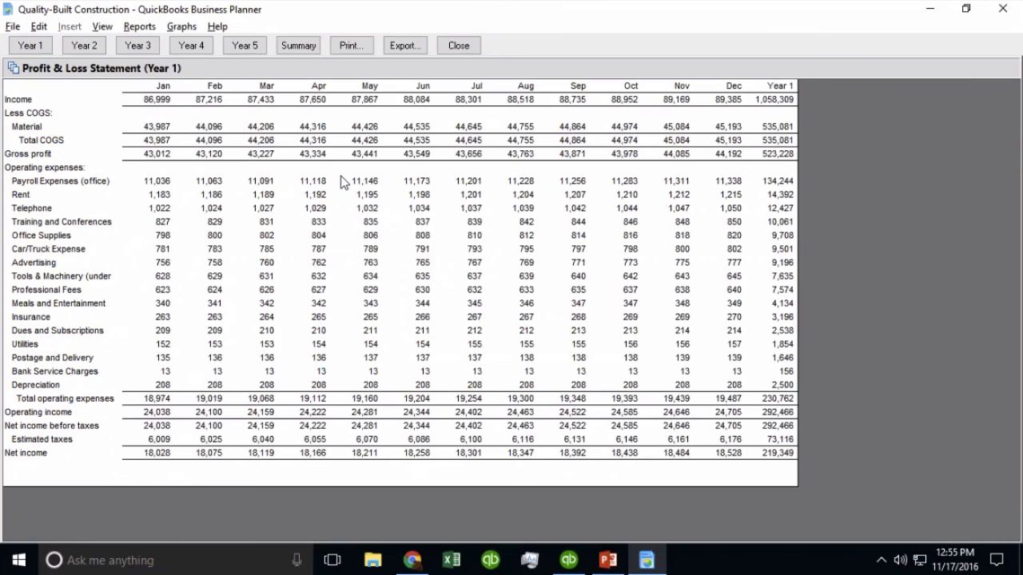
click(84, 46)
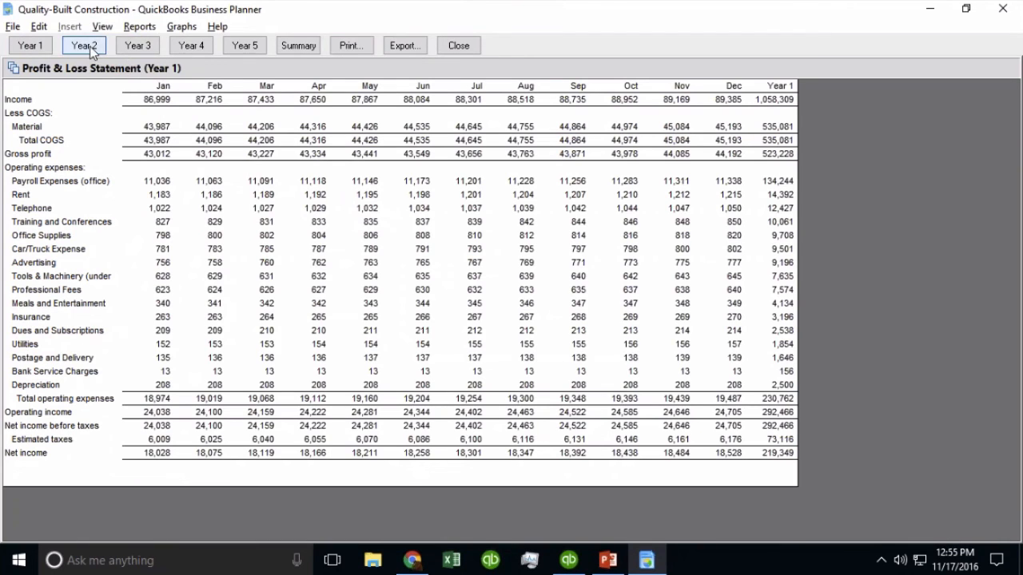
click(139, 46)
click(190, 45)
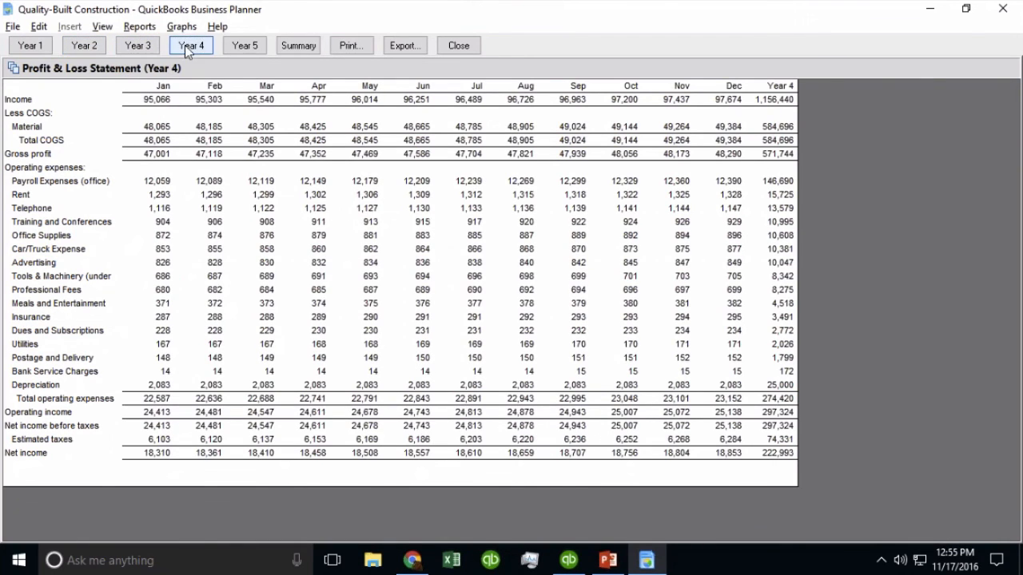
click(244, 48)
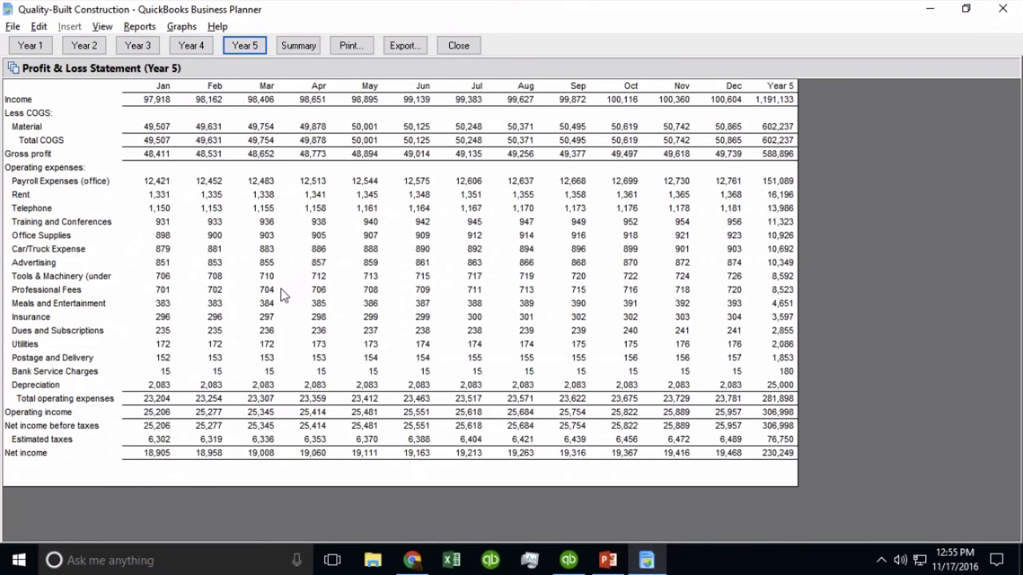
Go through the Profit & Loss statement's five yearly pages again and show the five-year summary
click(32, 47)
click(102, 46)
click(149, 45)
click(201, 46)
click(233, 46)
click(295, 46)
click(297, 47)
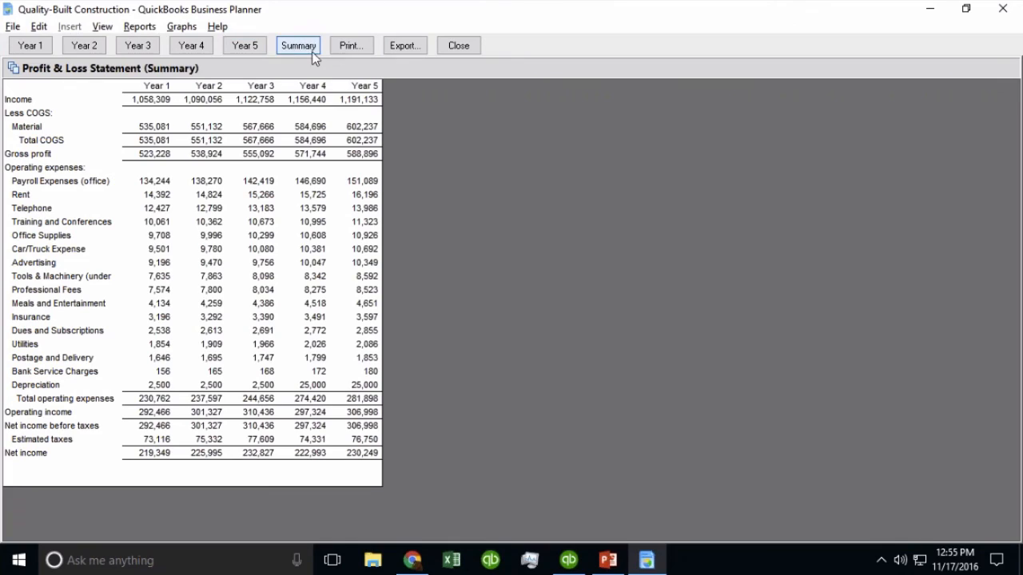
click(301, 47)
key(ctrl)
click(302, 50)
click(302, 50)
Check the export and print options for the Profit & Loss summary without exporting or printing, and close the report
click(403, 48)
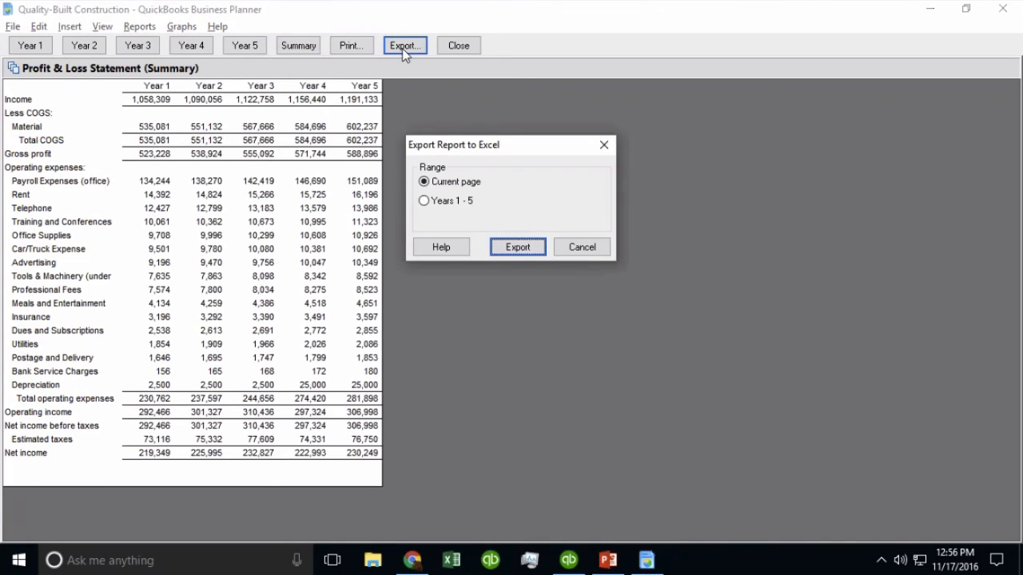
click(582, 248)
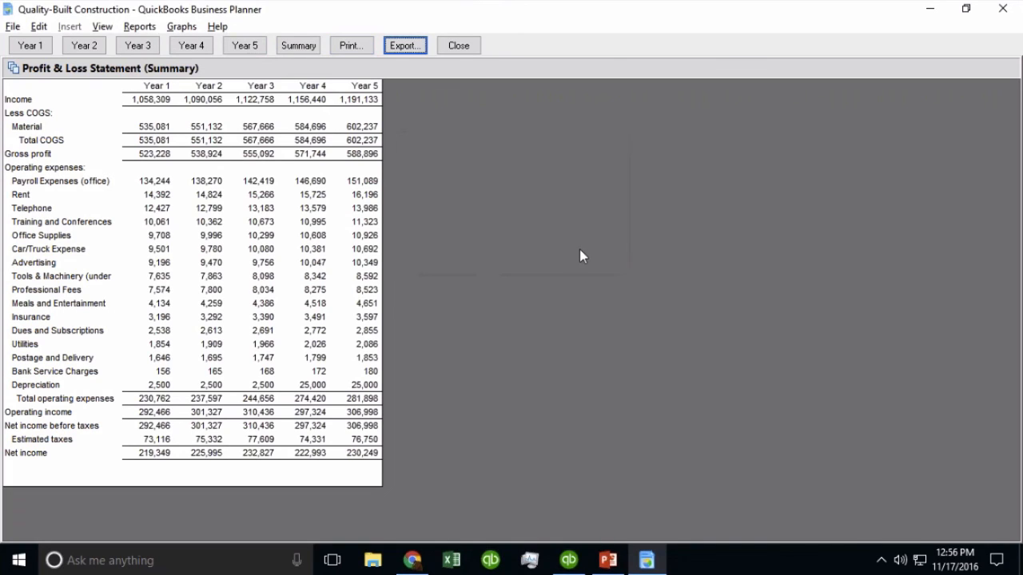
click(353, 45)
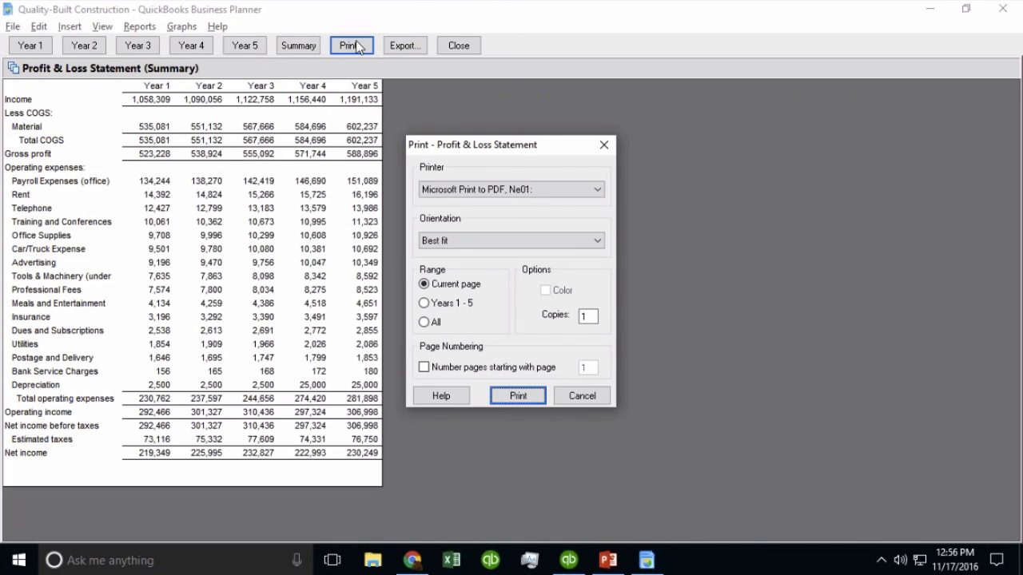
click(582, 397)
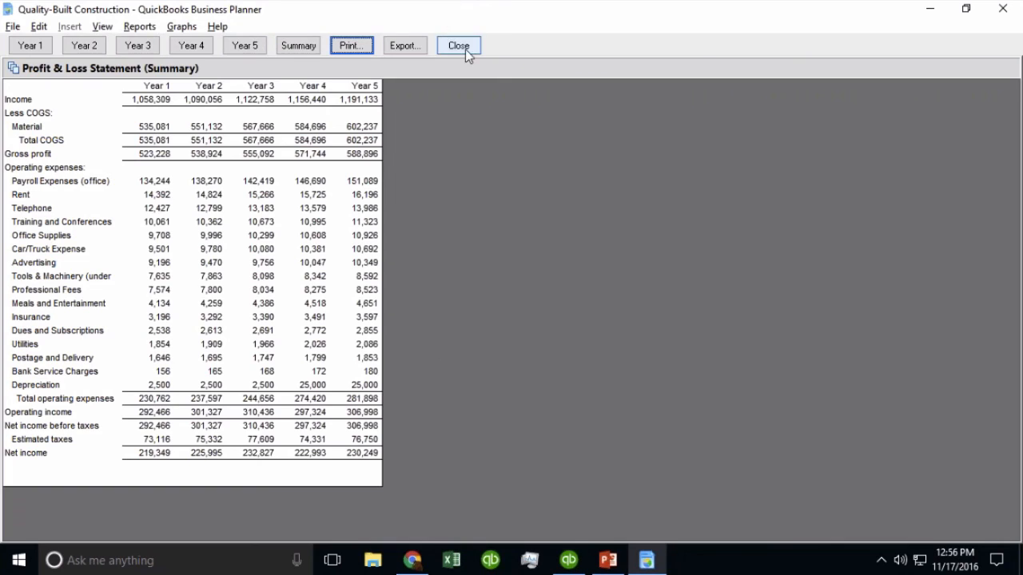
click(463, 48)
View the Break-even Income Analysis graph as a summary and for Years 2, 4, 5 and 1, and close it
click(104, 29)
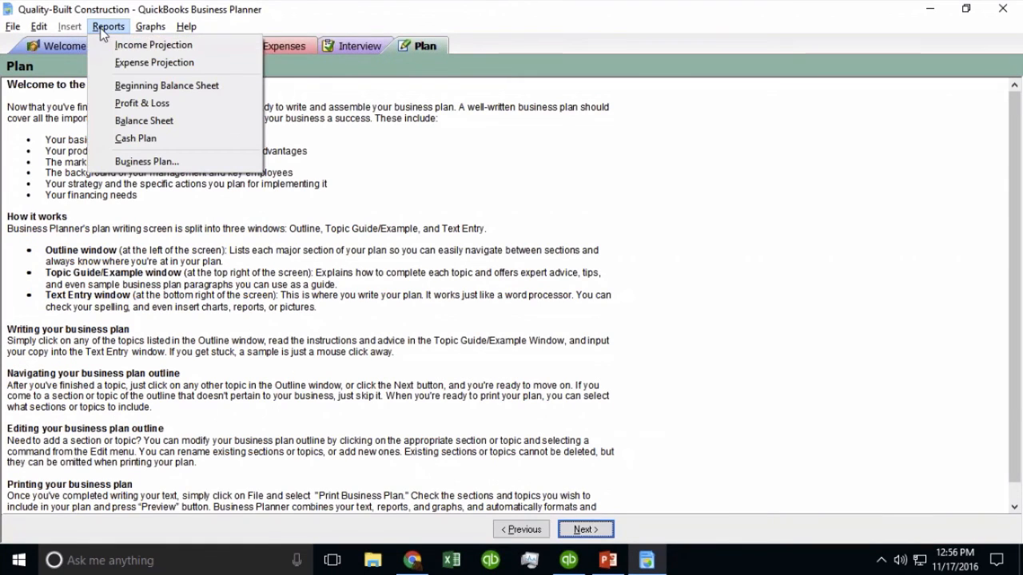
mouse_move(151, 29)
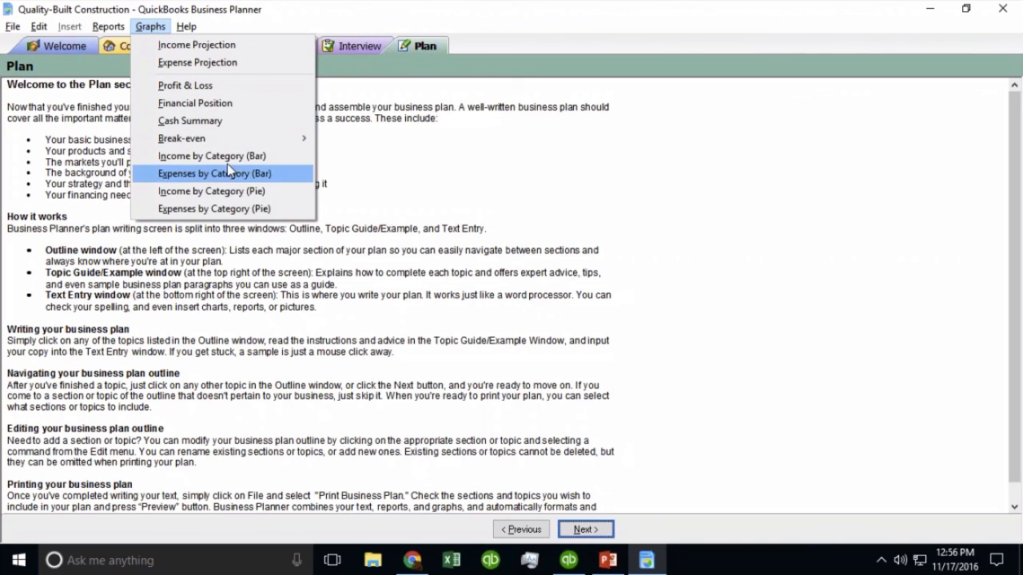
mouse_move(225, 140)
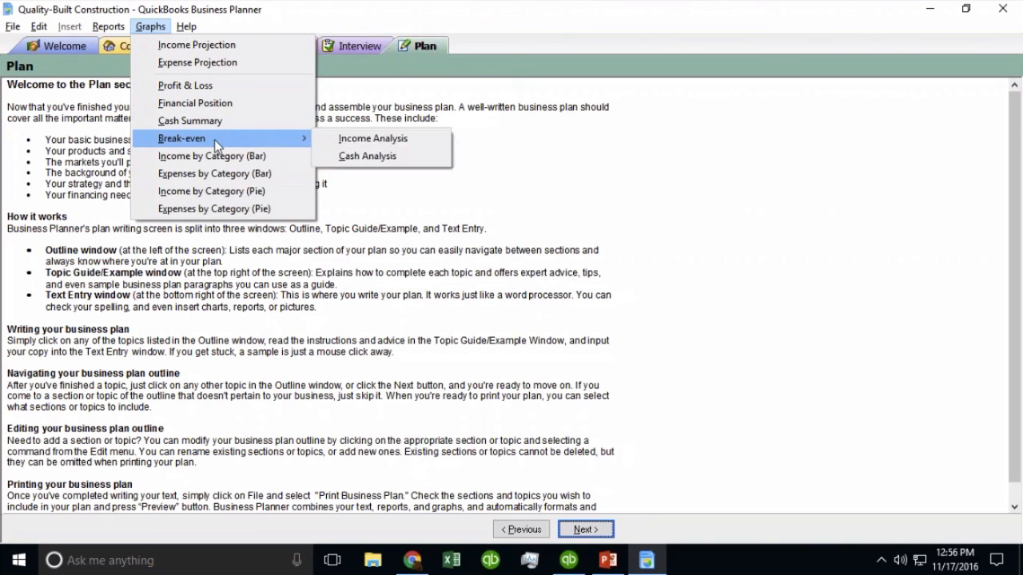
click(375, 145)
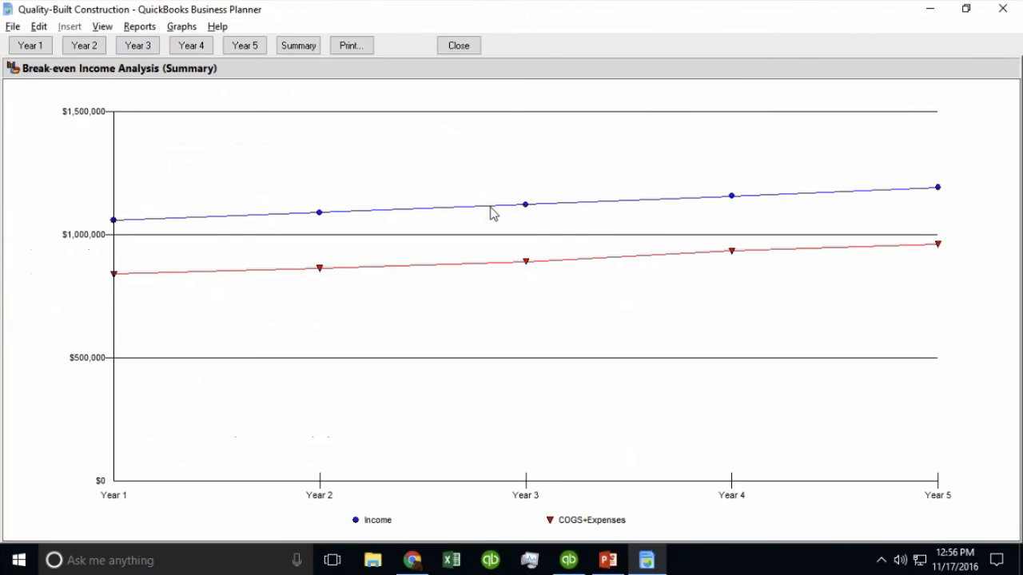
click(84, 45)
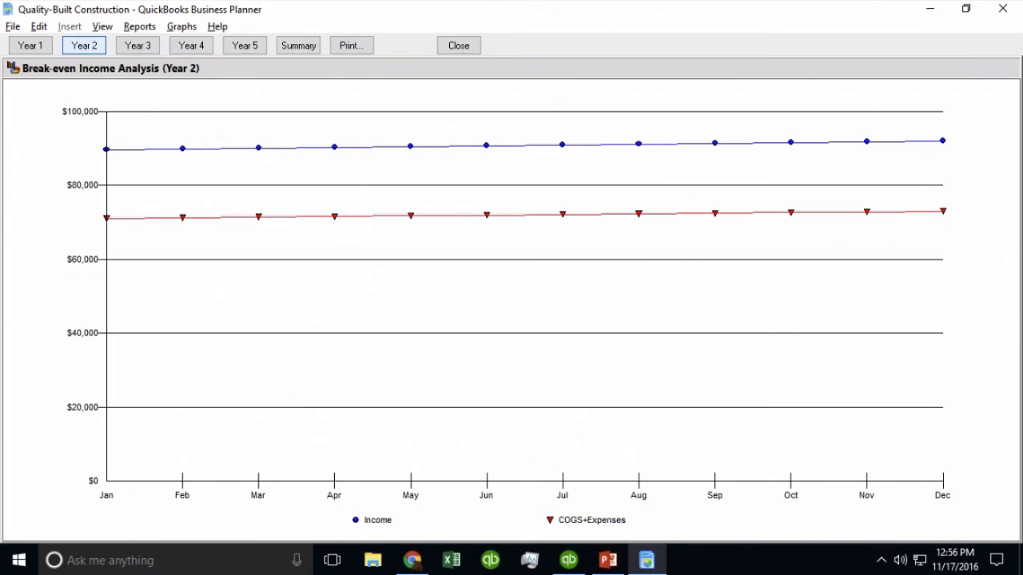
click(191, 45)
click(244, 46)
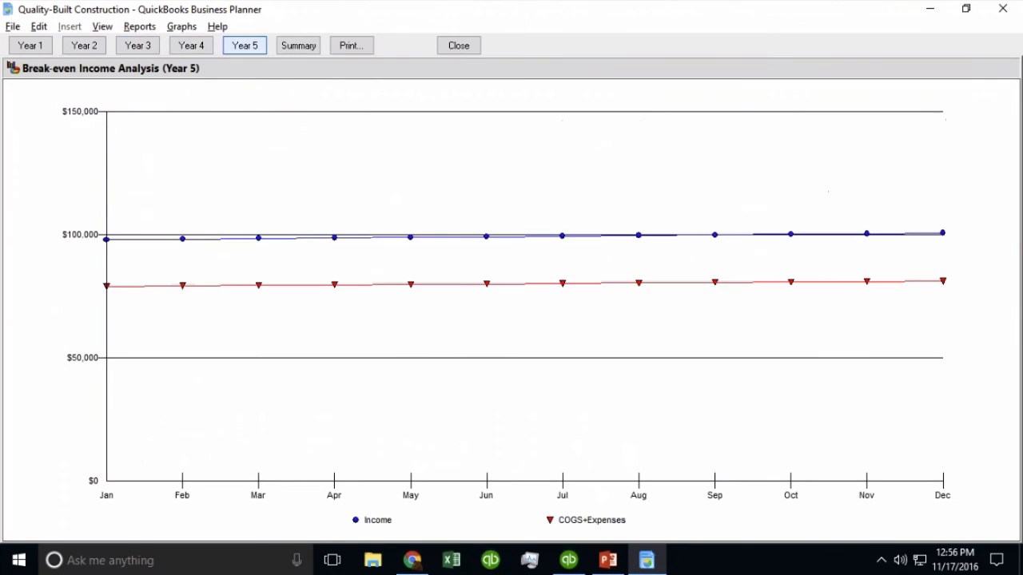
click(30, 46)
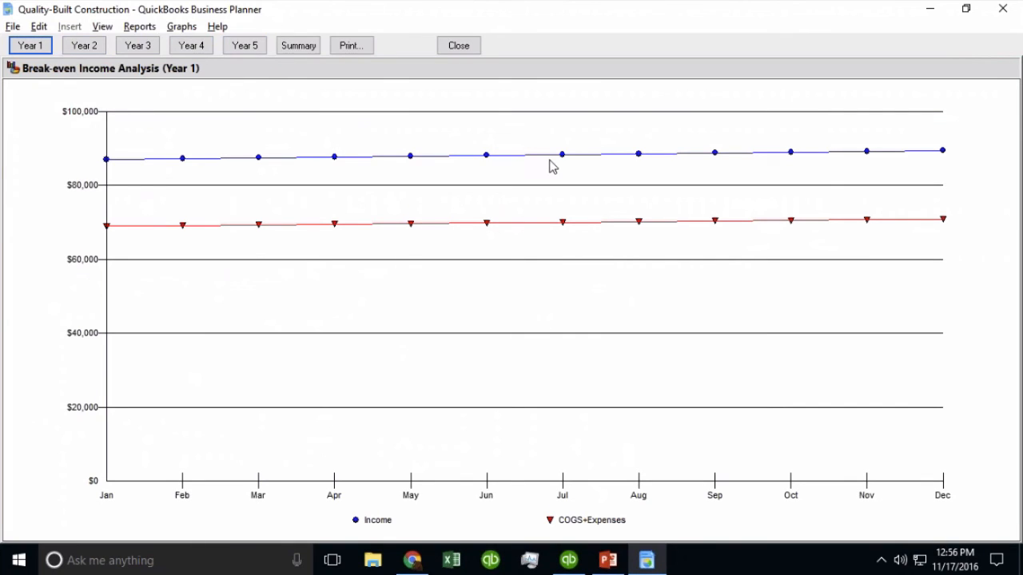
click(458, 45)
View the Cash Summary graph for Years 1 through 4, return to Year 1, and close the graph
click(149, 26)
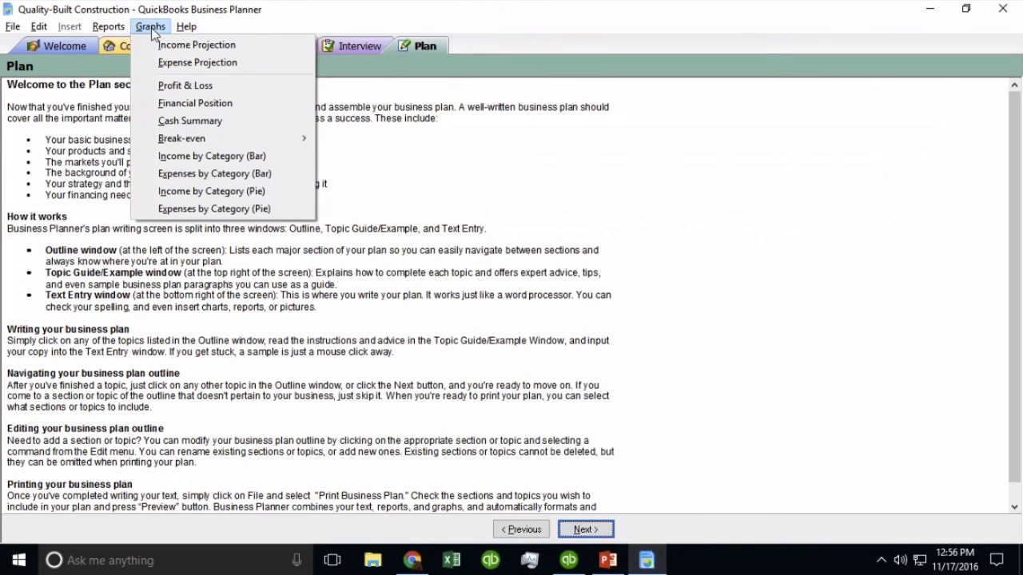
mouse_move(203, 139)
click(196, 120)
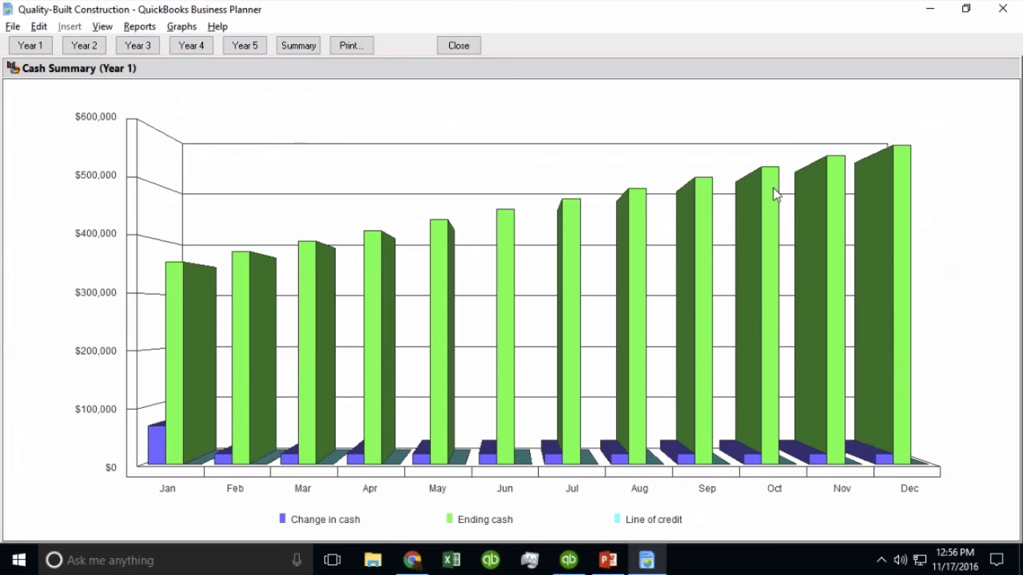
click(84, 46)
click(135, 45)
click(189, 47)
click(30, 45)
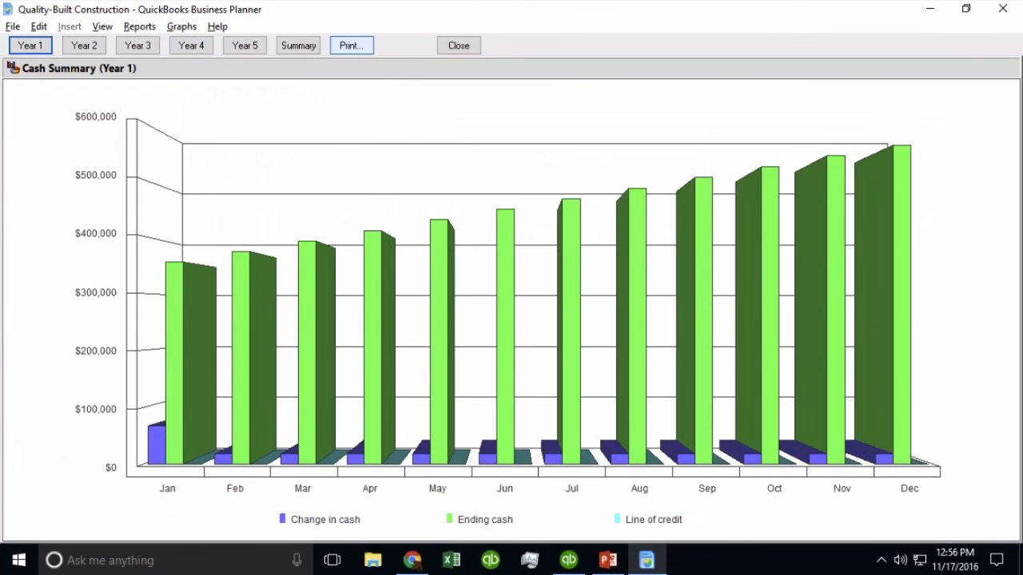
click(452, 48)
Continue to the business plan outline and view the Executive Summary topics Product/Service Description and Financial Potential
click(148, 27)
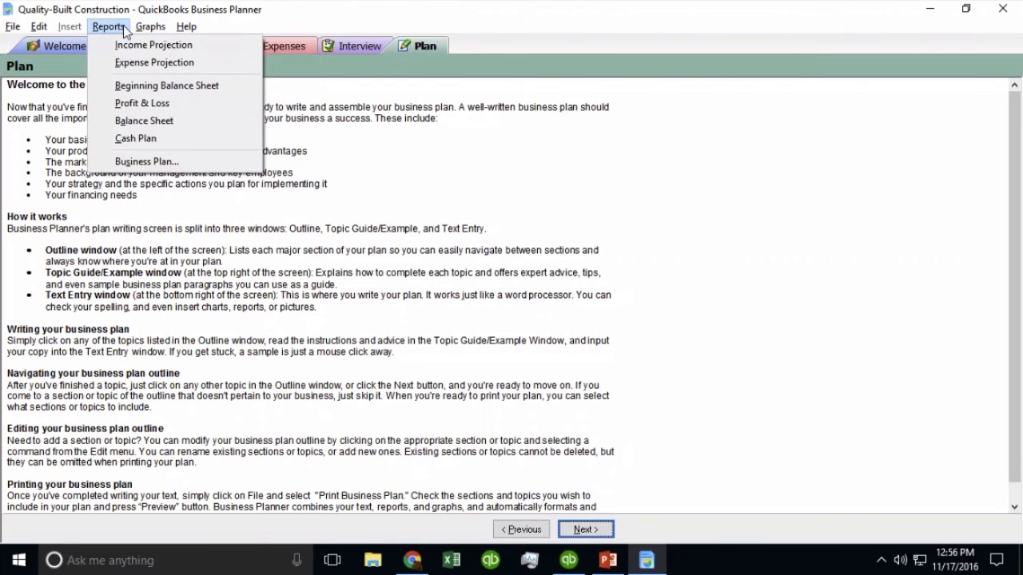
click(440, 50)
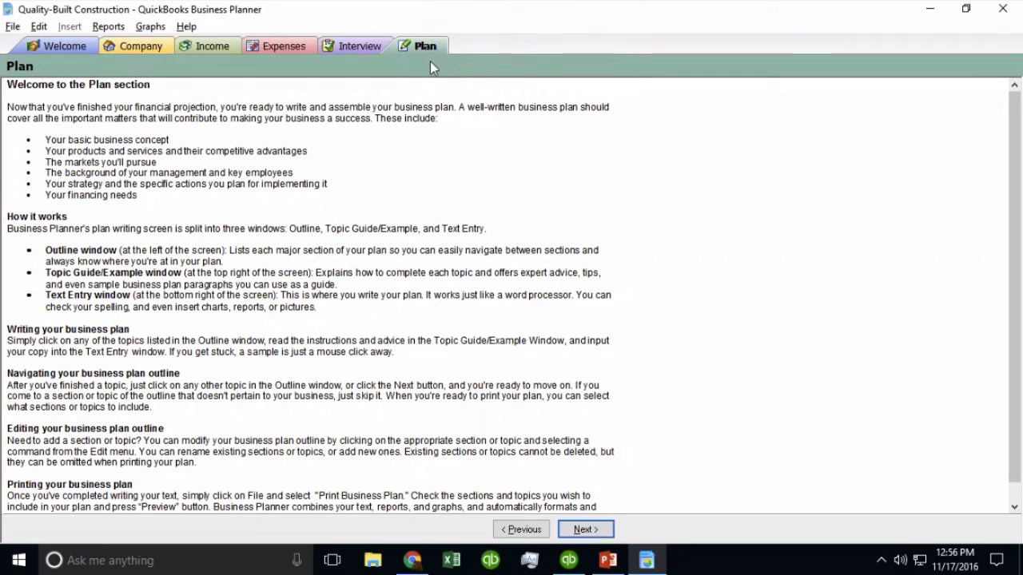
click(591, 530)
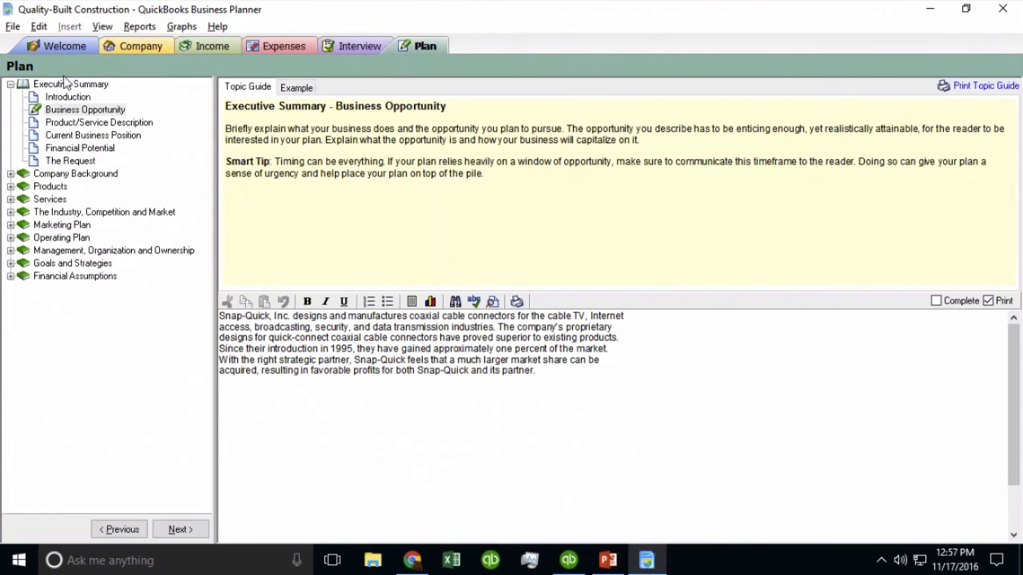
double_click(71, 84)
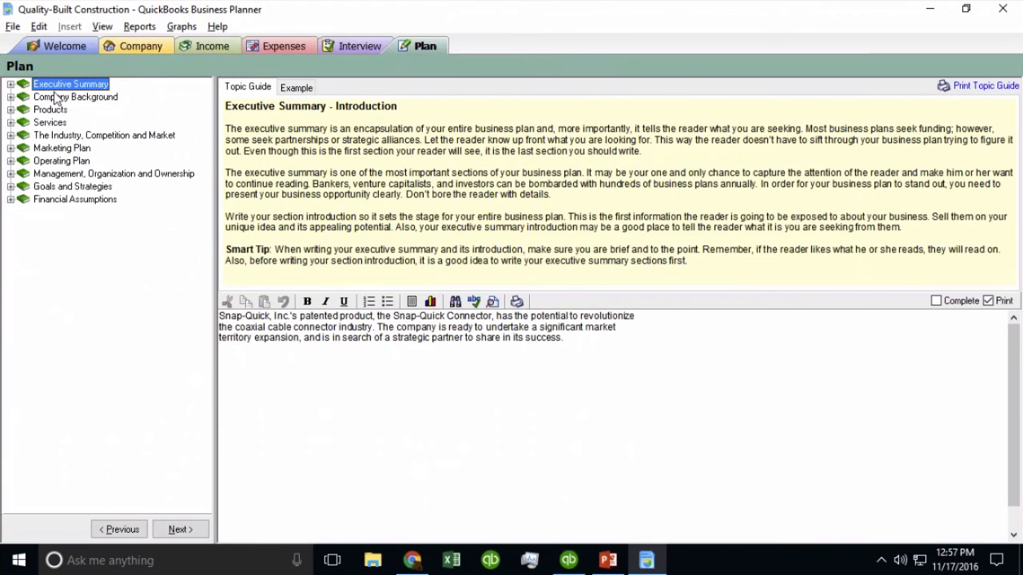
click(10, 85)
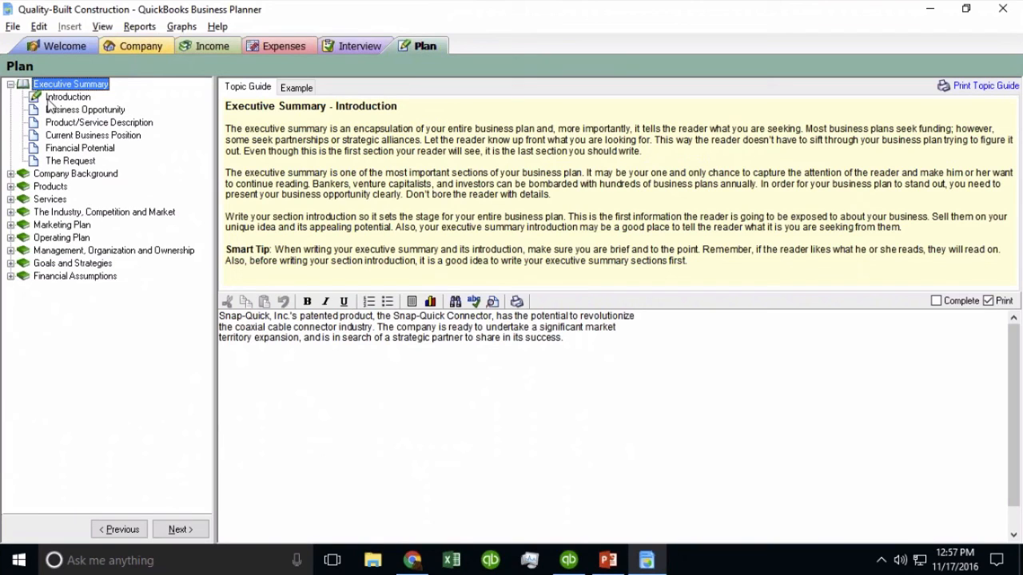
click(99, 124)
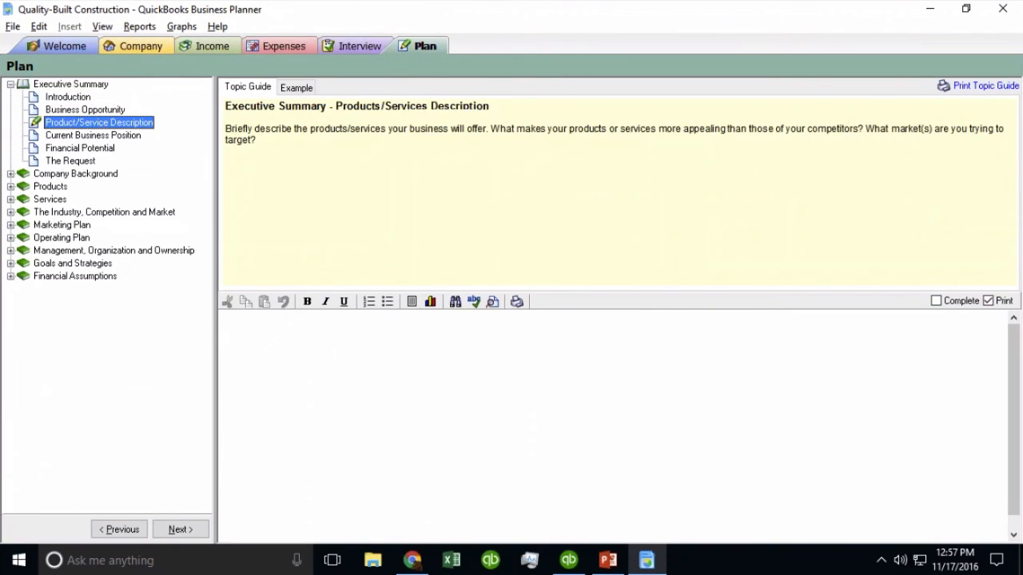
click(99, 151)
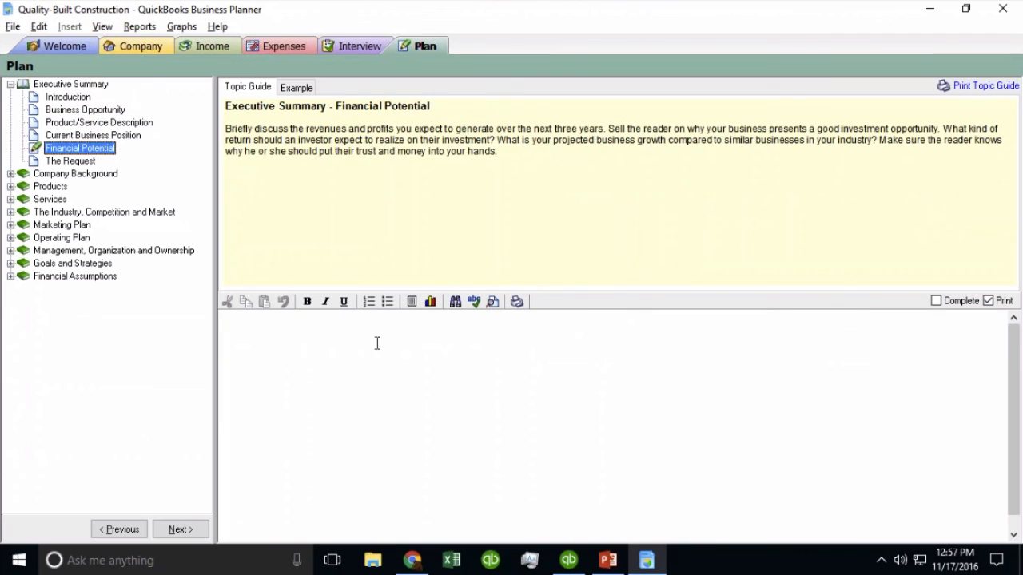
click(414, 376)
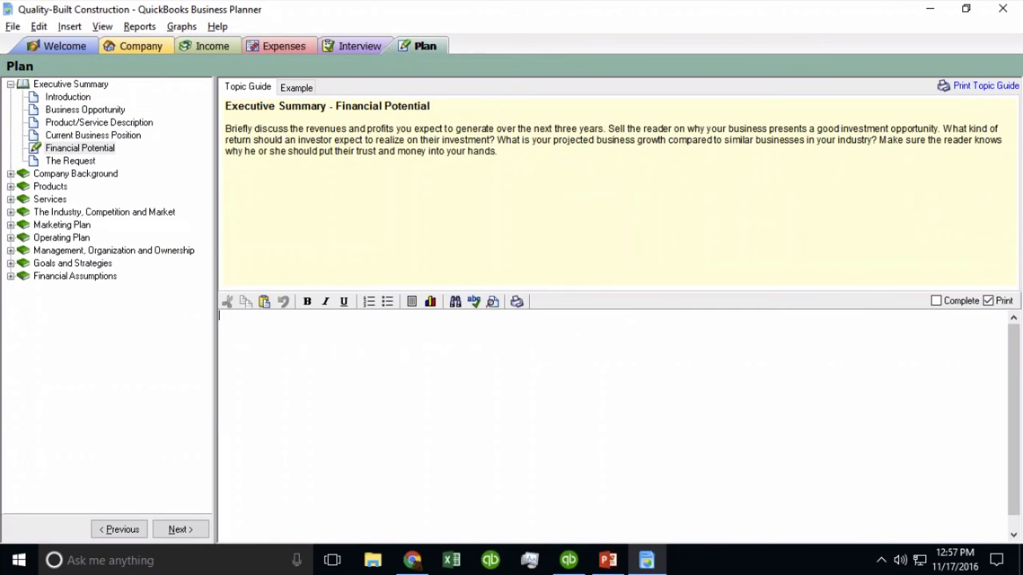
View the Company History topic under Company Background and expand the Products section of the plan outline
click(11, 173)
click(77, 212)
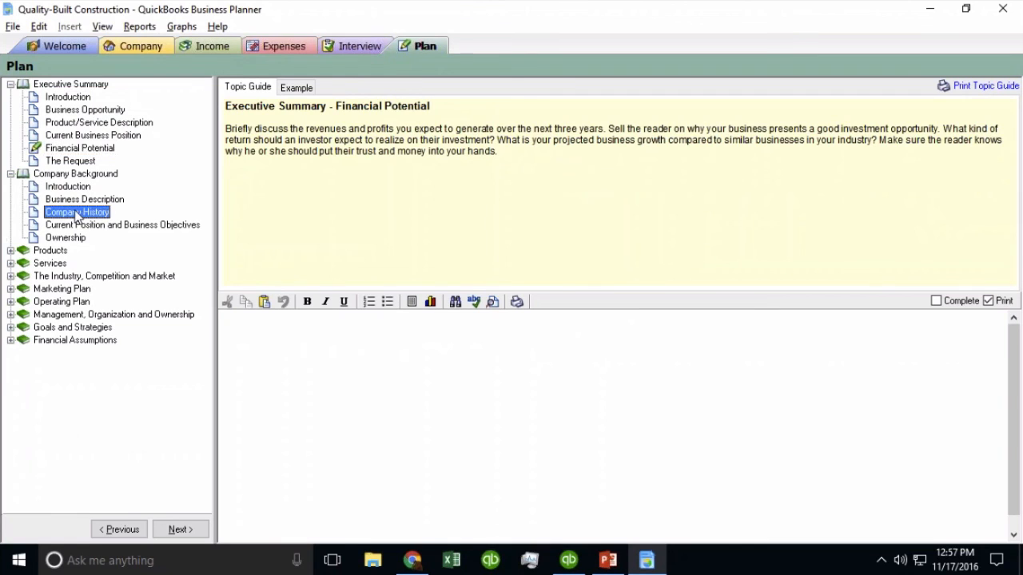
click(10, 251)
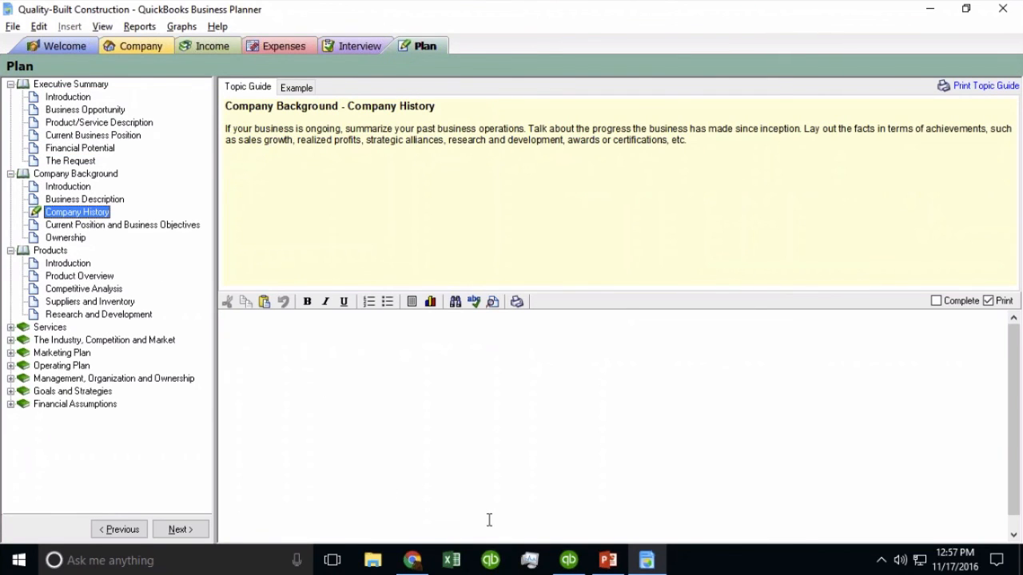
click(440, 418)
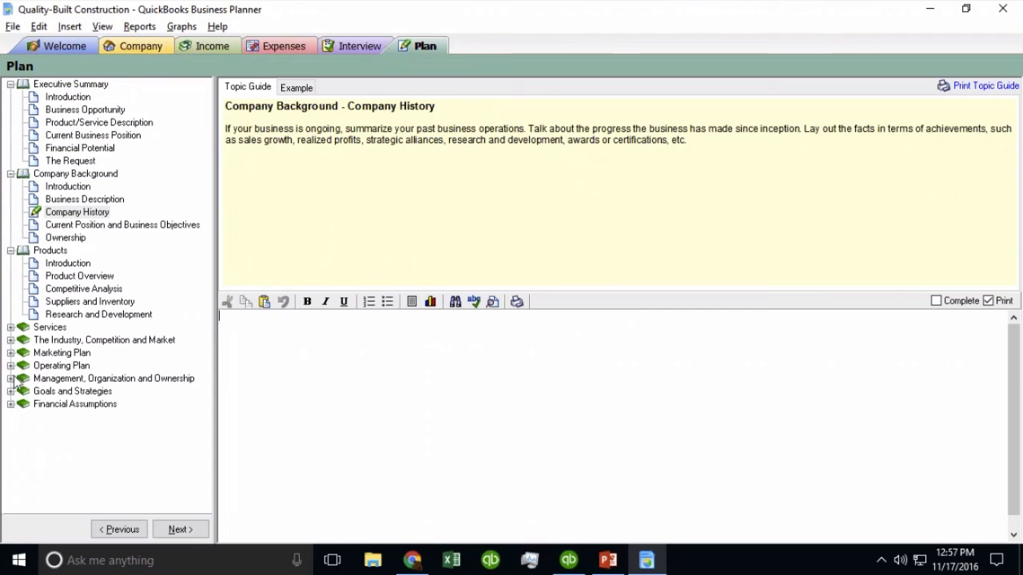
Insert a centered Profit & Loss summary report into the Assumptions topic under Financial Assumptions
click(10, 405)
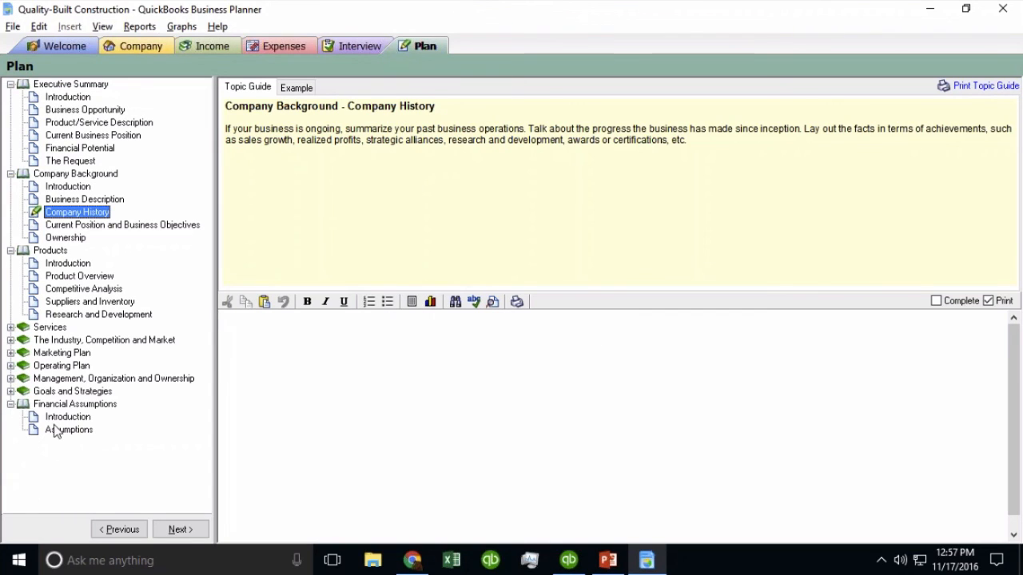
click(73, 430)
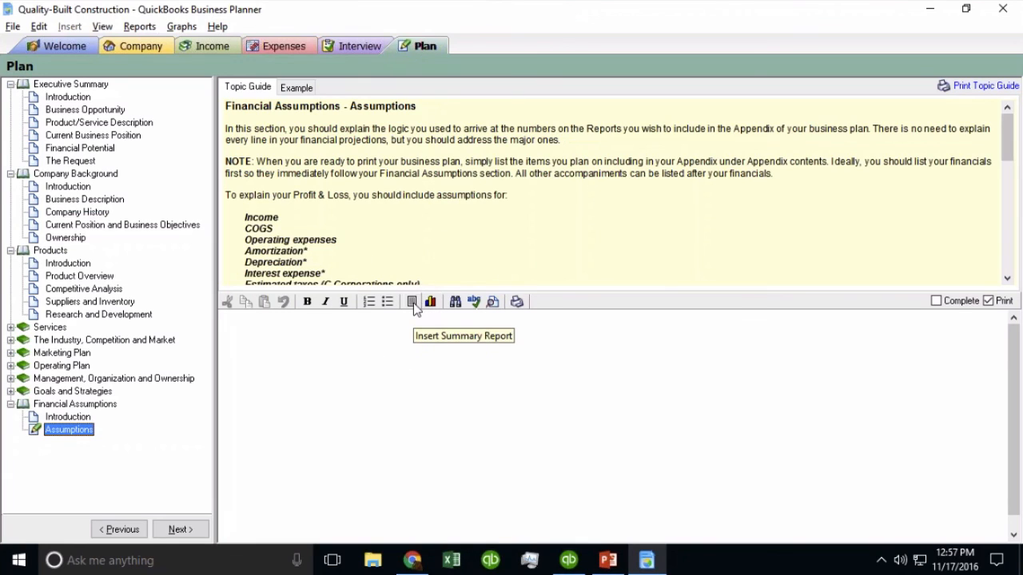
click(411, 302)
click(414, 232)
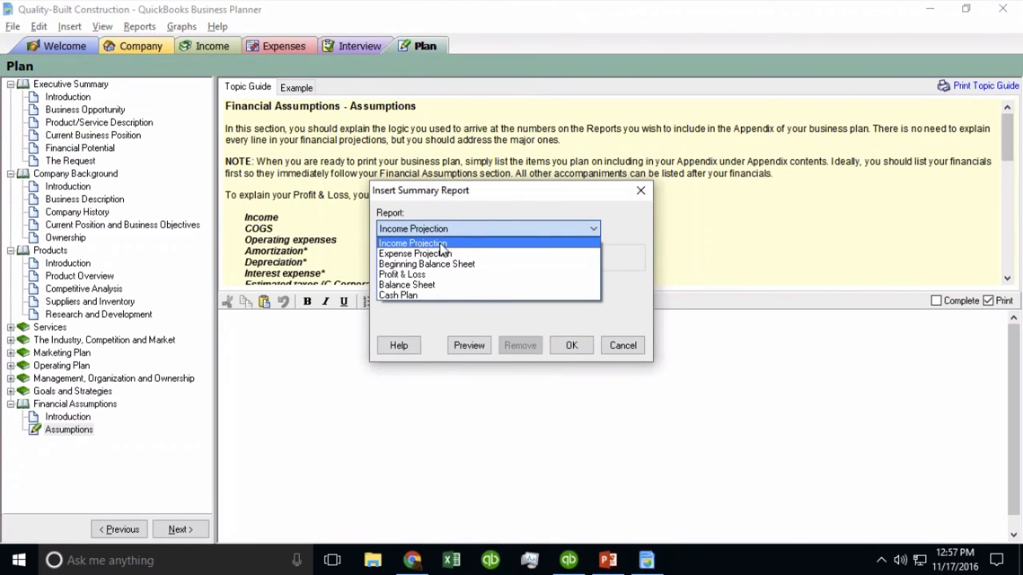
click(431, 274)
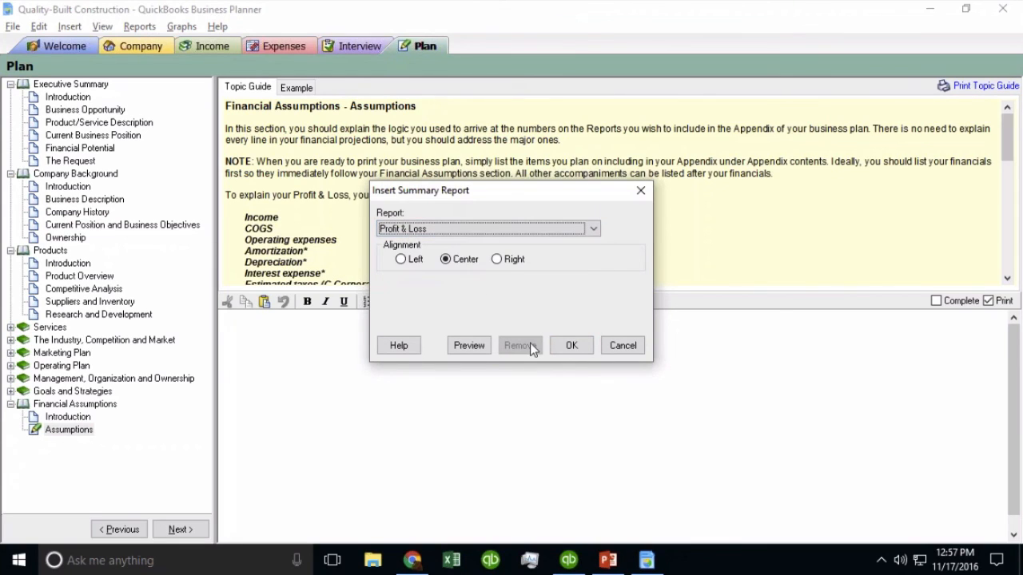
click(562, 348)
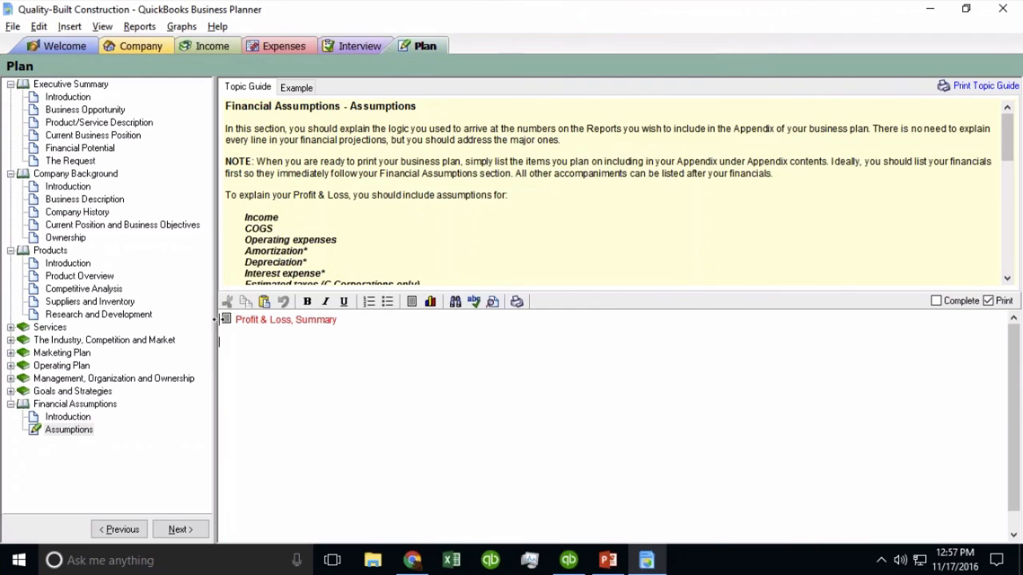
Preview the Profit & Loss summary inserted in the Assumptions topic, and close its report settings
double_click(266, 324)
click(469, 346)
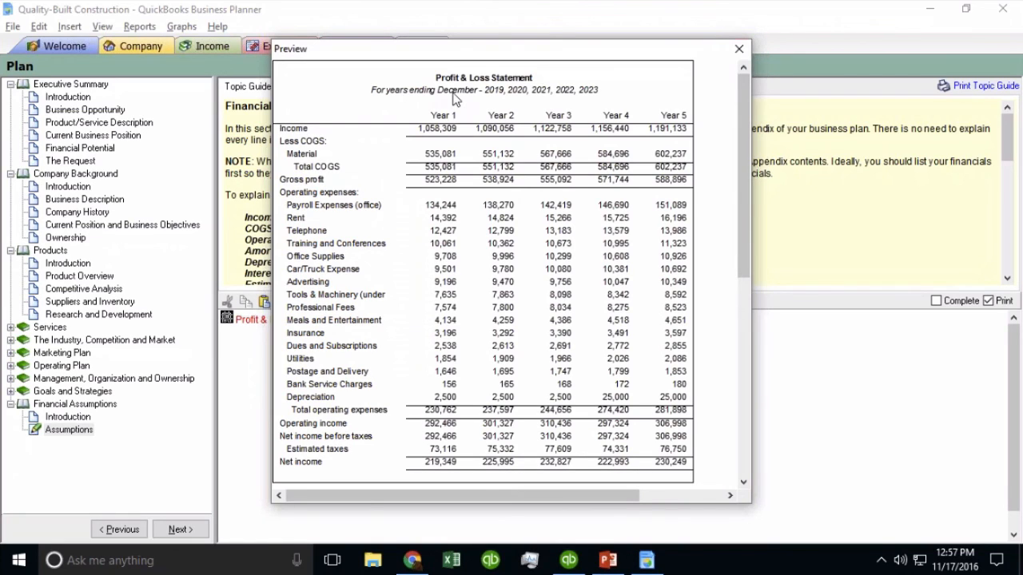
click(739, 48)
click(570, 345)
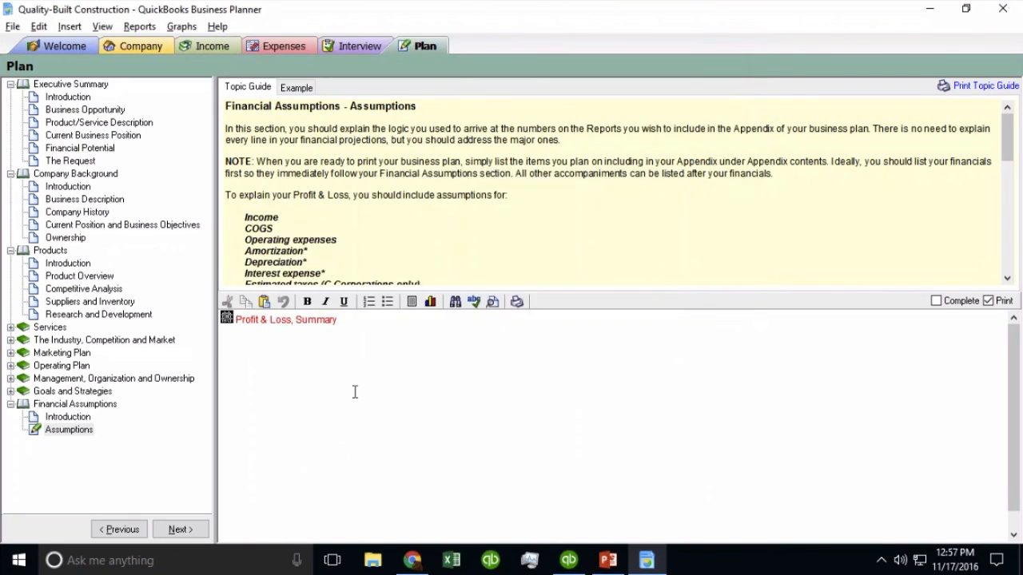
Try to preview the whole Assumptions topic as a printed page, and close the preview
click(295, 367)
click(490, 303)
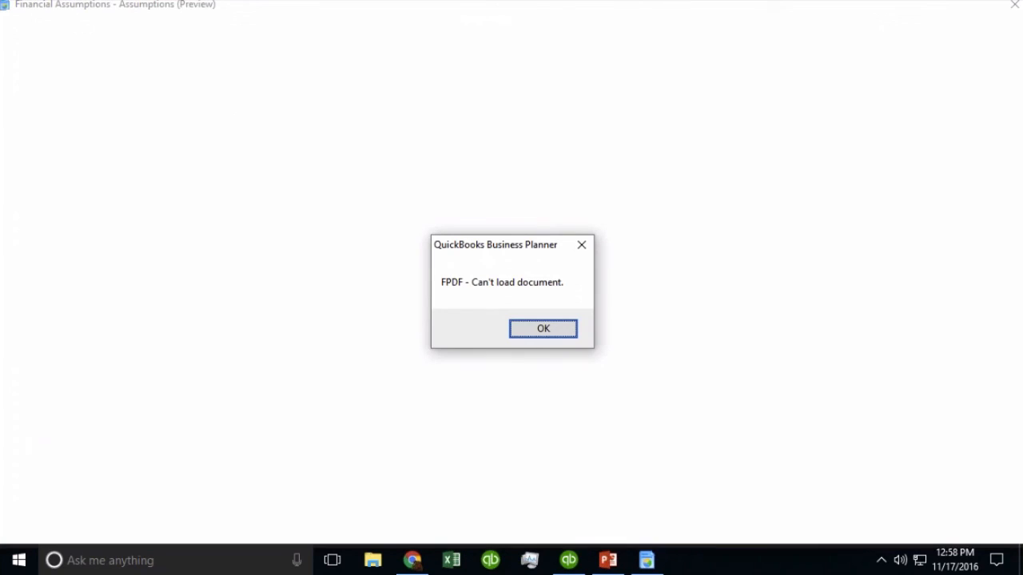
click(548, 329)
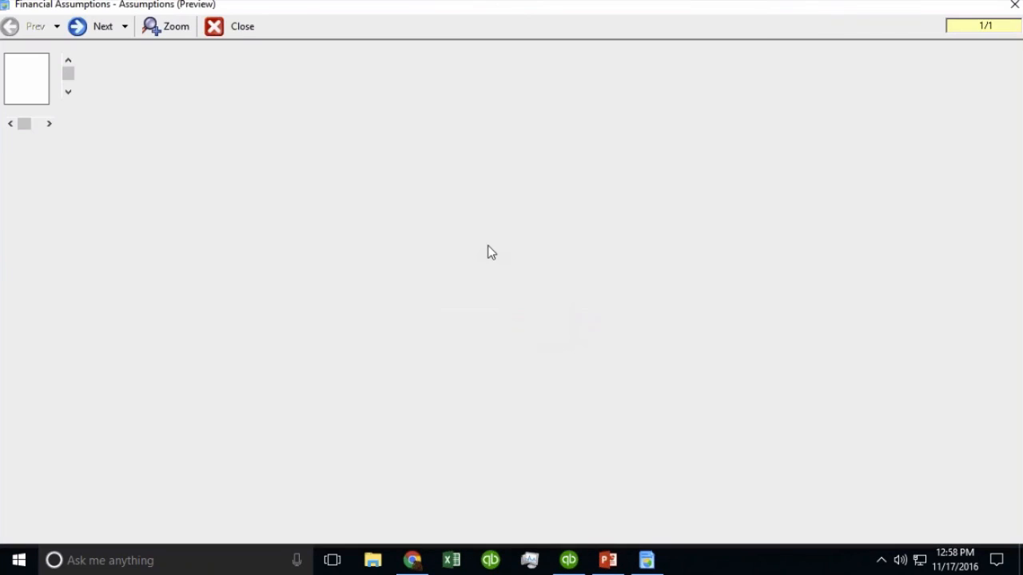
click(240, 29)
click(218, 27)
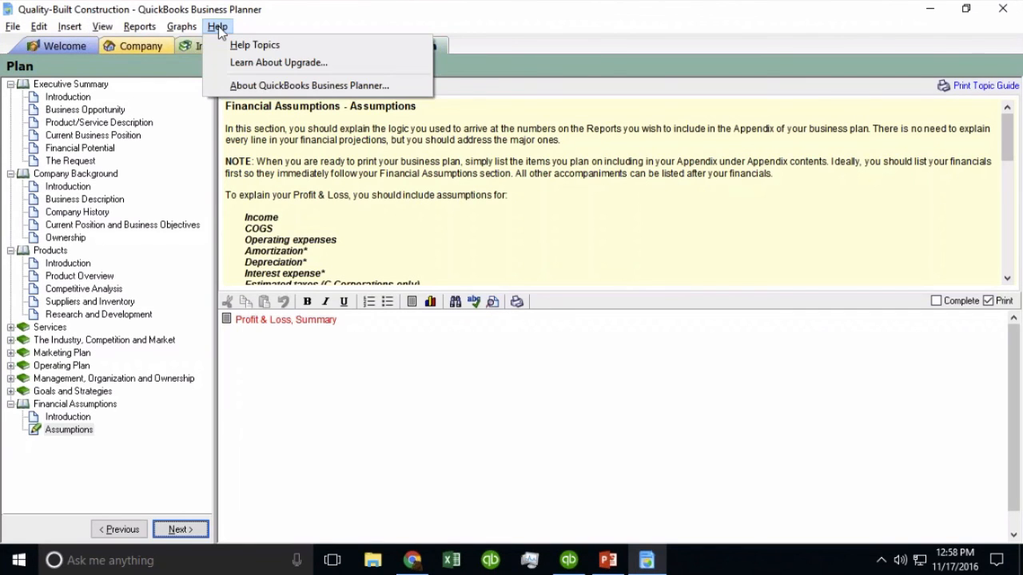
Open the planner's upgrade information website and bring up the Infrared Measuring Technologies sample business plan from its sample plans page
click(279, 63)
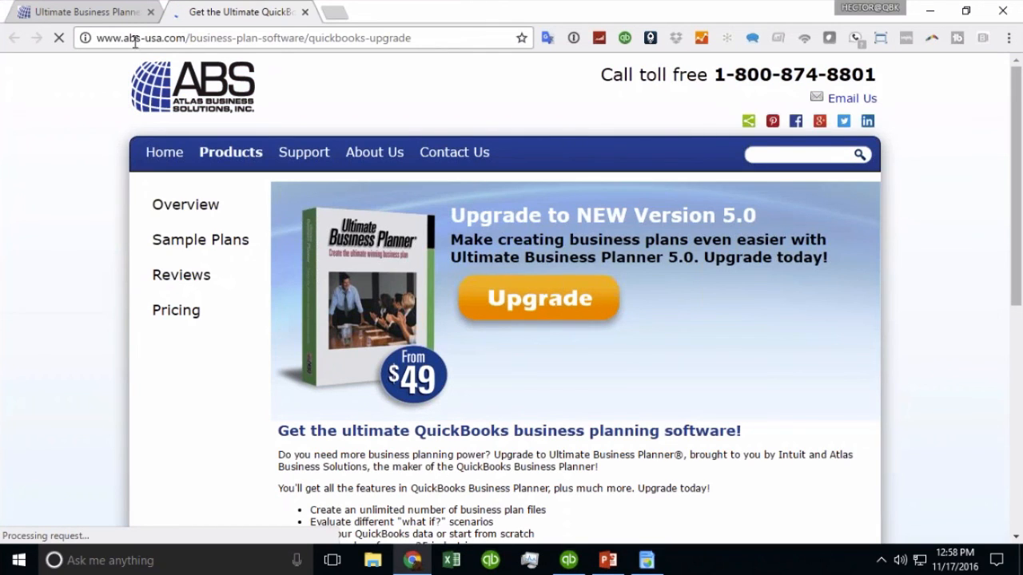
click(200, 240)
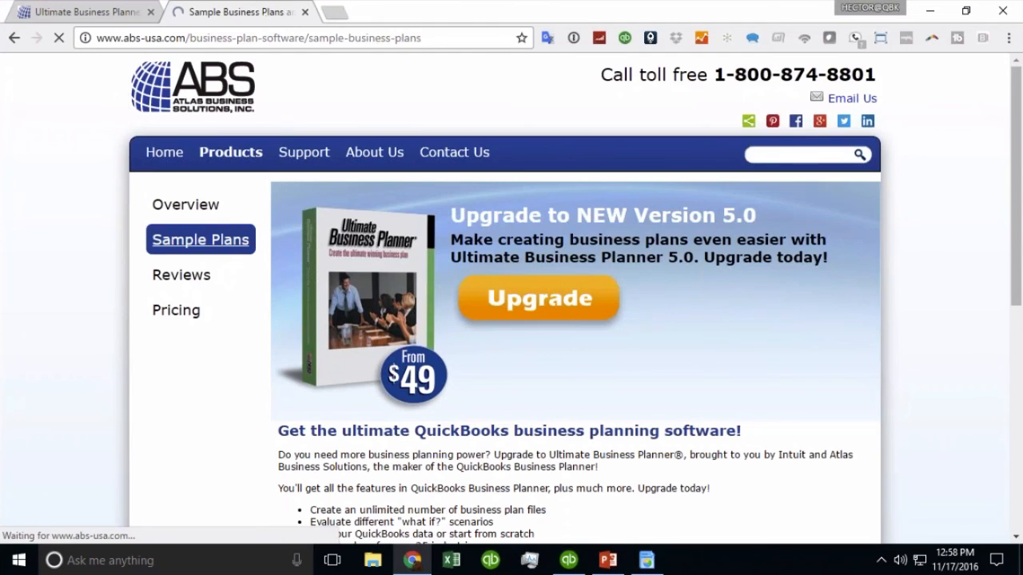
scroll(360, 319, down, 4)
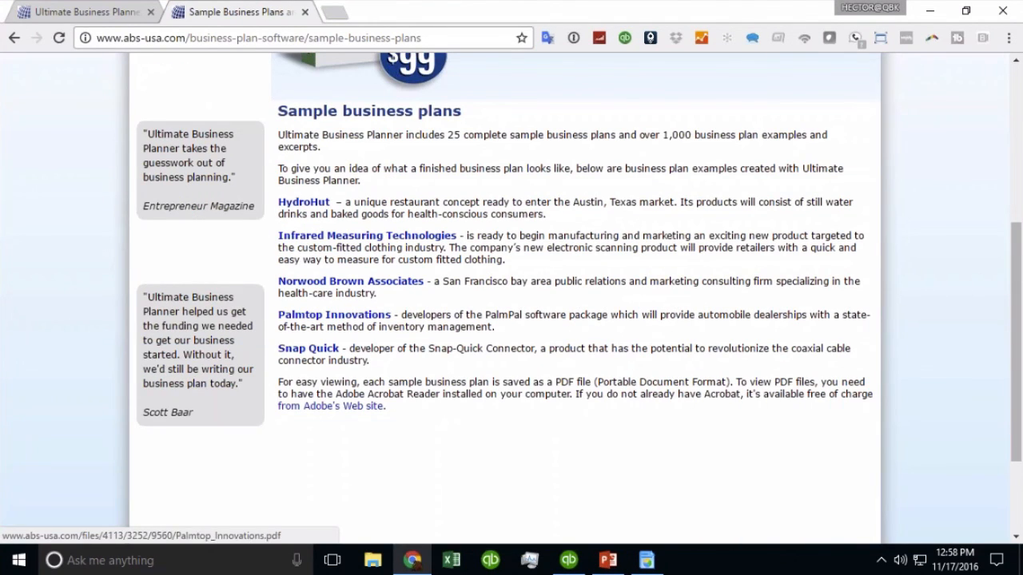
click(324, 237)
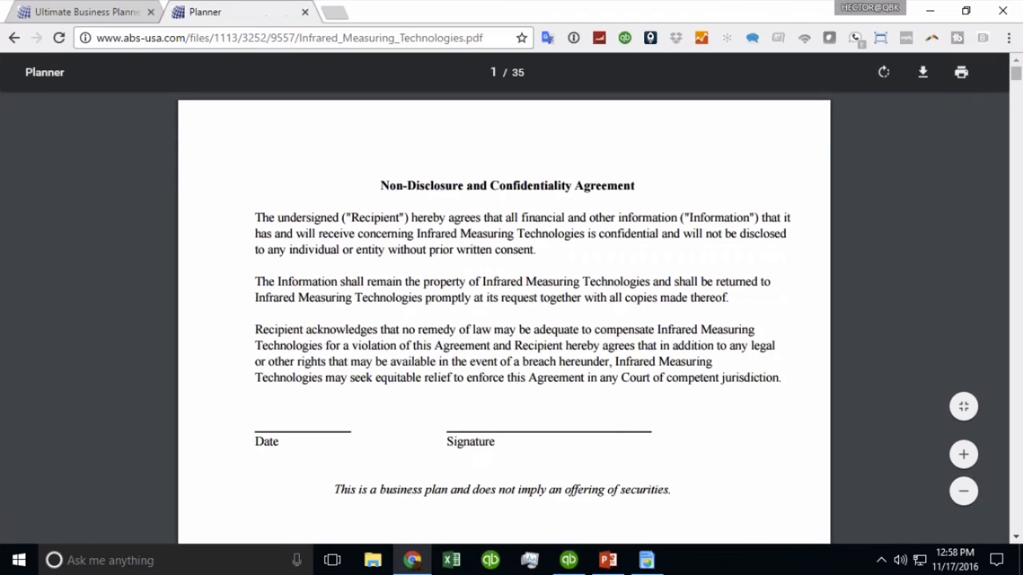
Go to the Products section on page 10 of the sample plan and highlight the first Product Overview paragraph
drag(1015, 74, 1017, 191)
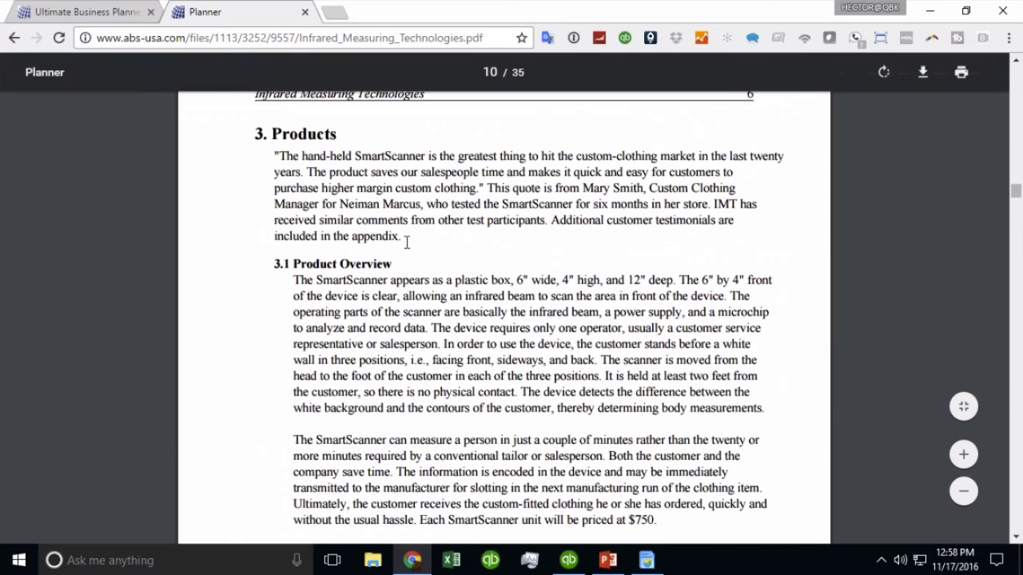
drag(282, 152, 562, 281)
click(451, 326)
drag(764, 408, 335, 281)
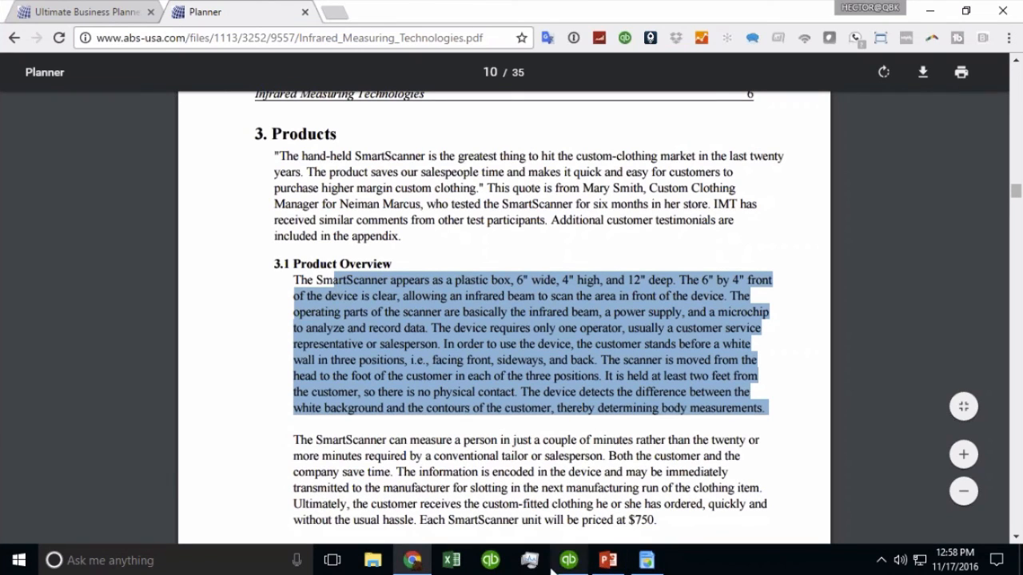
Switch back to QuickBooks Business Planner and review the guide and example text for the Business Description topic under Company Background
click(646, 561)
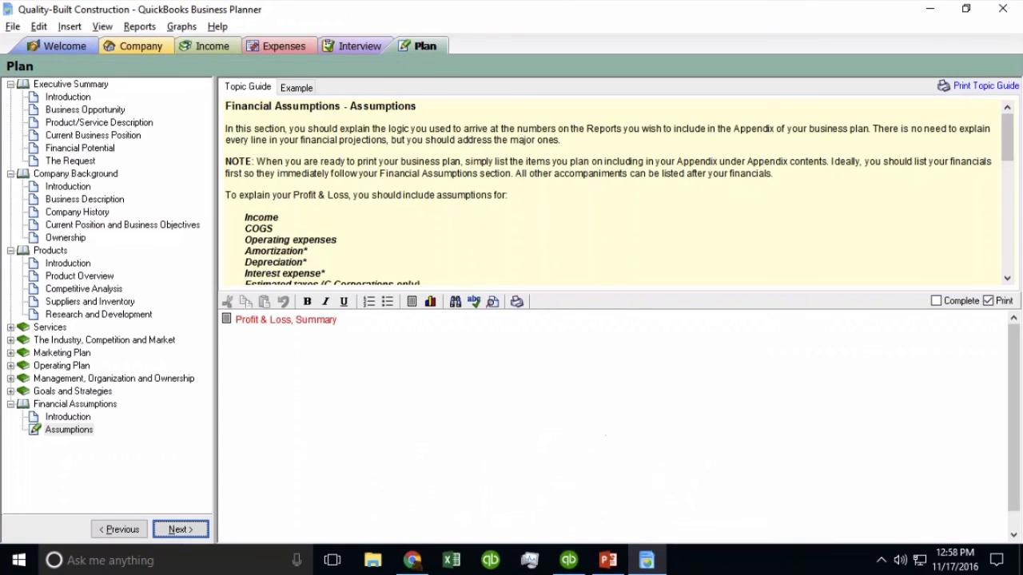
click(80, 201)
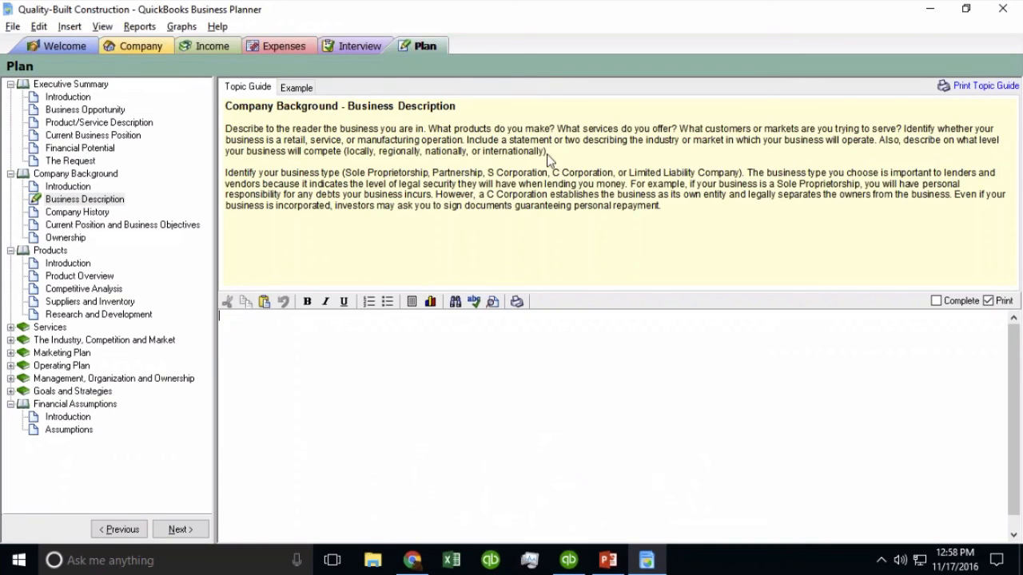
click(562, 176)
click(295, 87)
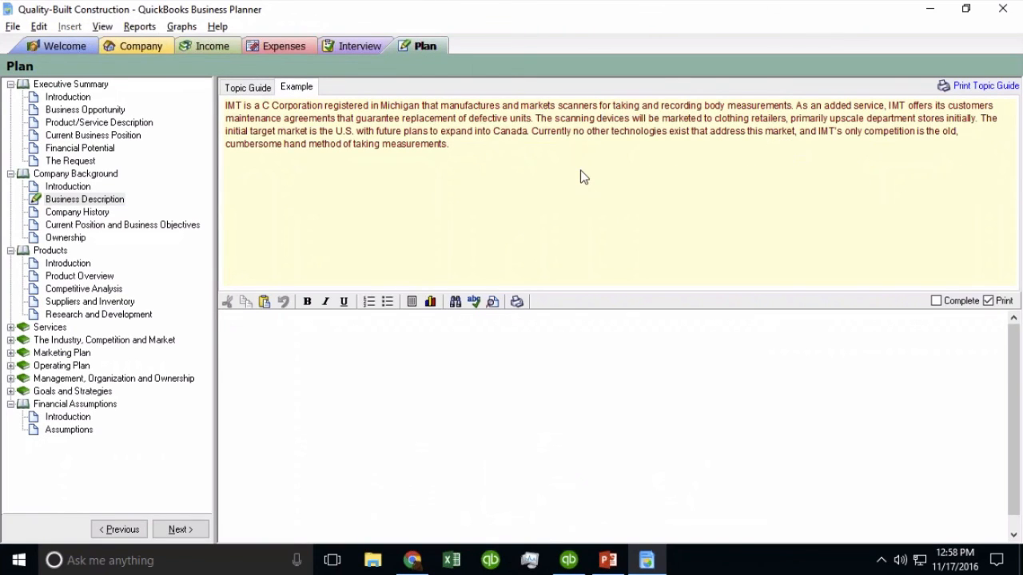
click(247, 87)
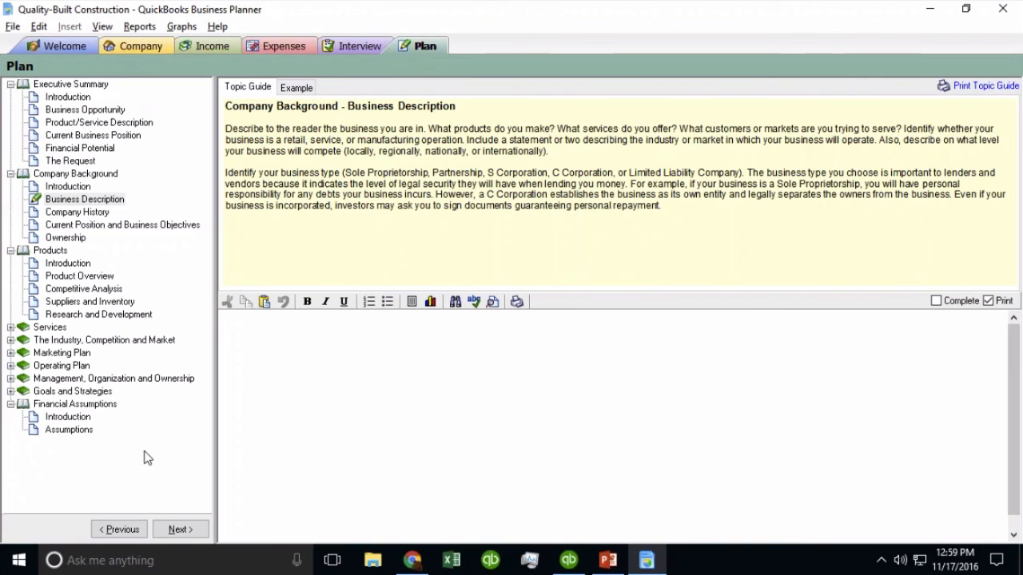
Close the Business Planner and switch to the Sample Quality-Built Construction company file in QuickBooks Enterprise
click(1003, 8)
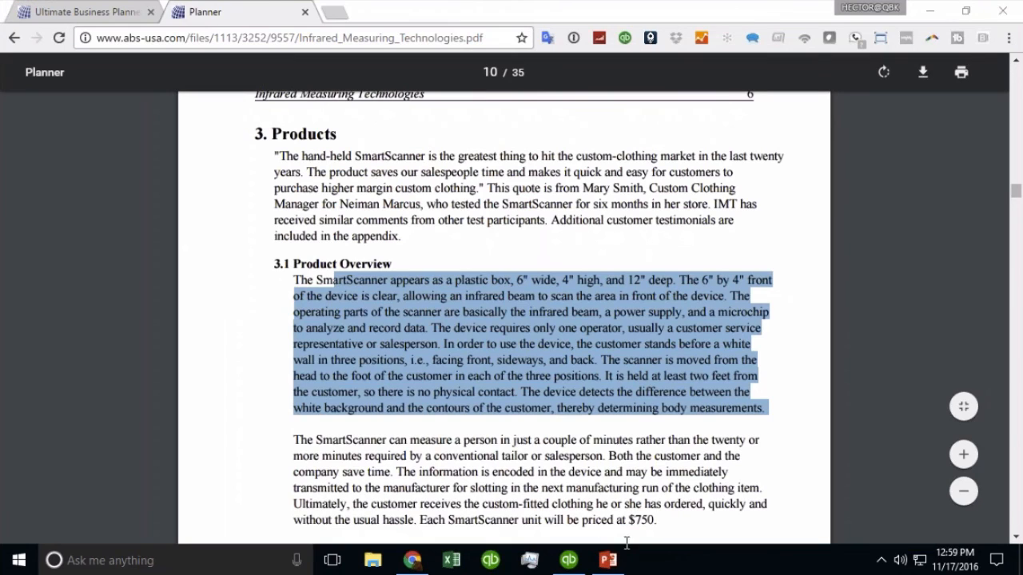
click(568, 559)
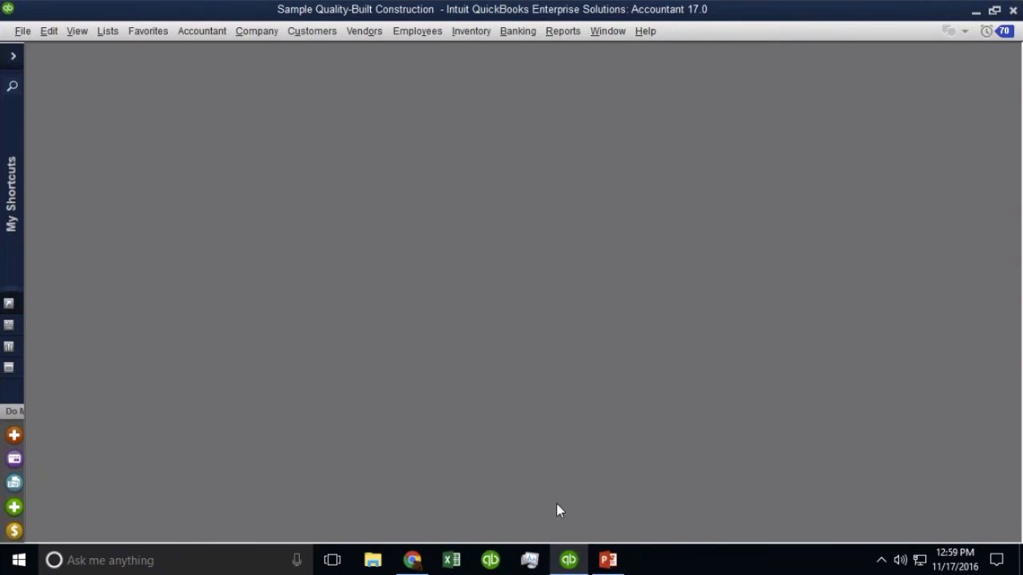